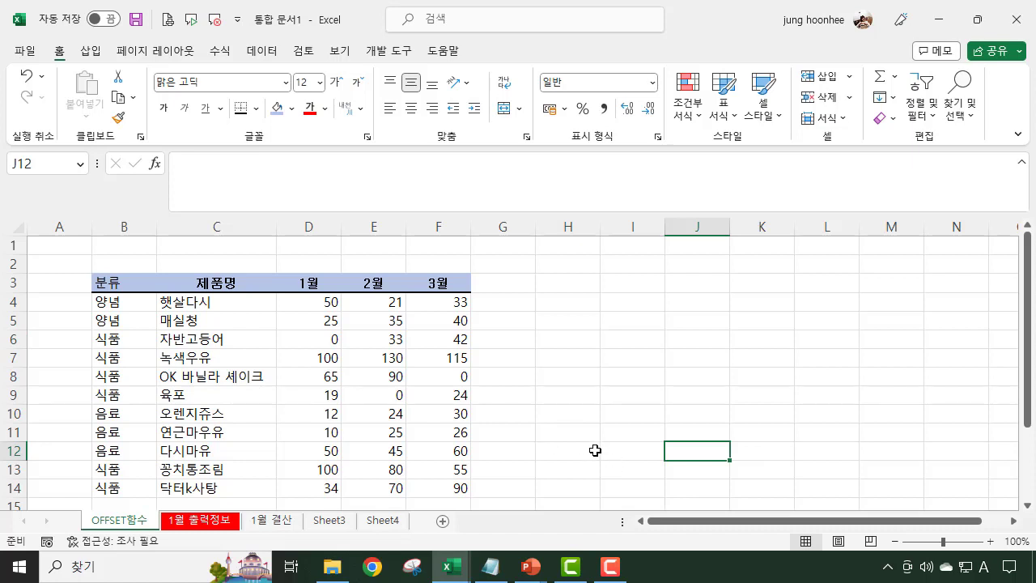
ctrl+scroll(595, 450, up, 1)
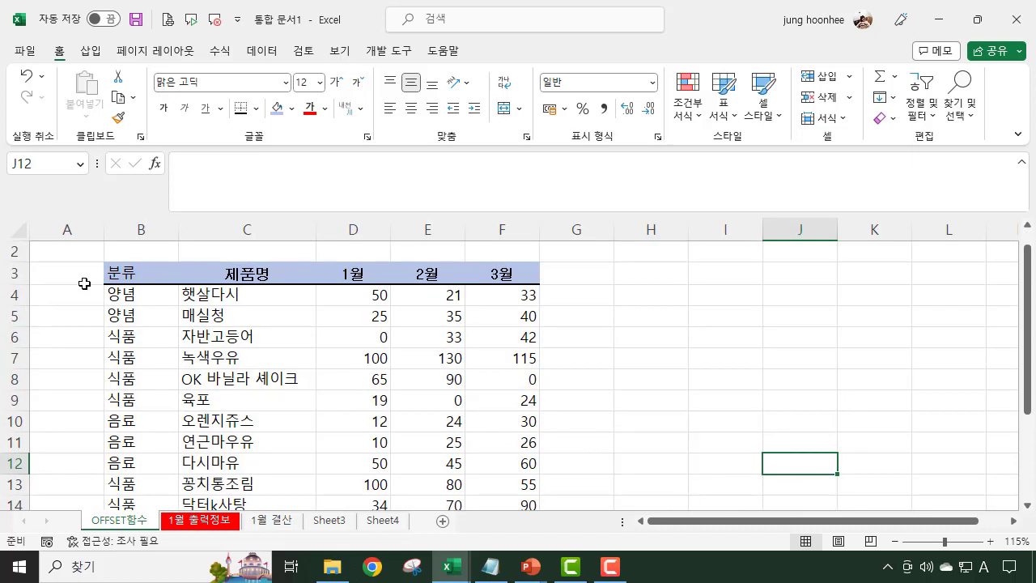
click(130, 271)
click(262, 276)
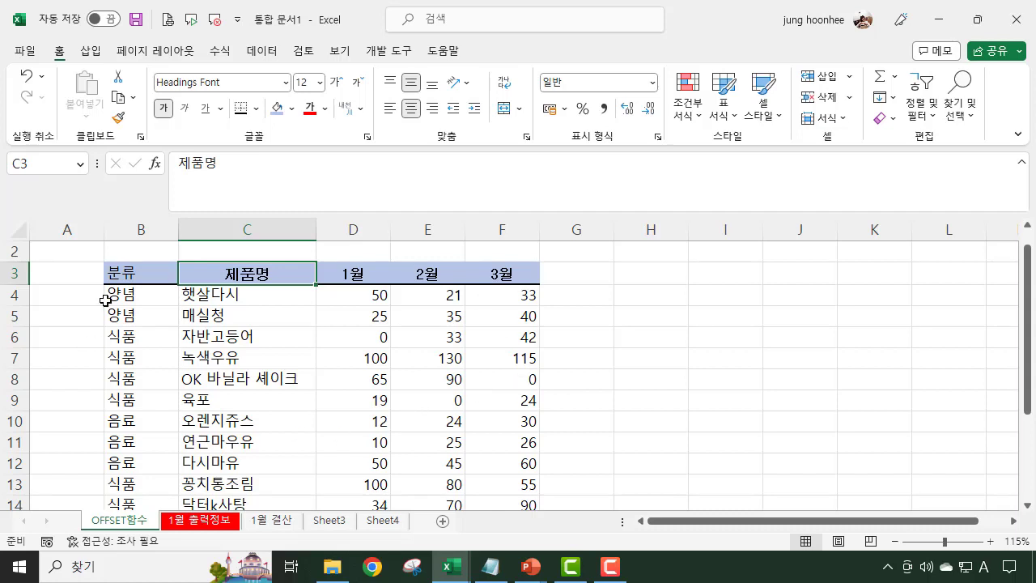
click(785, 415)
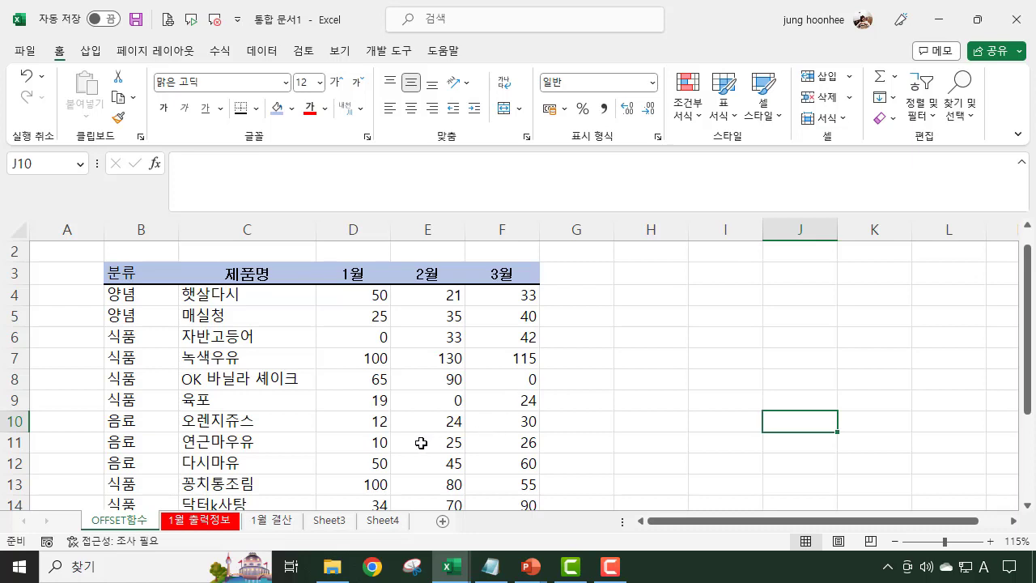
click(678, 407)
click(661, 358)
click(714, 356)
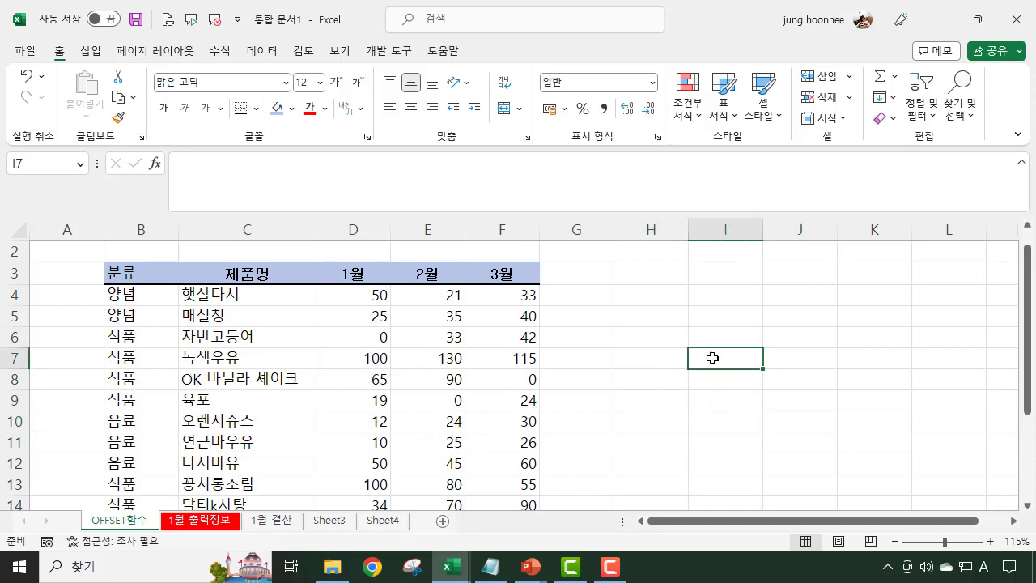
Step: Total the January to March figures in D4:F14 with a SUM formula in cell H6, and clear that cell again
click(662, 345)
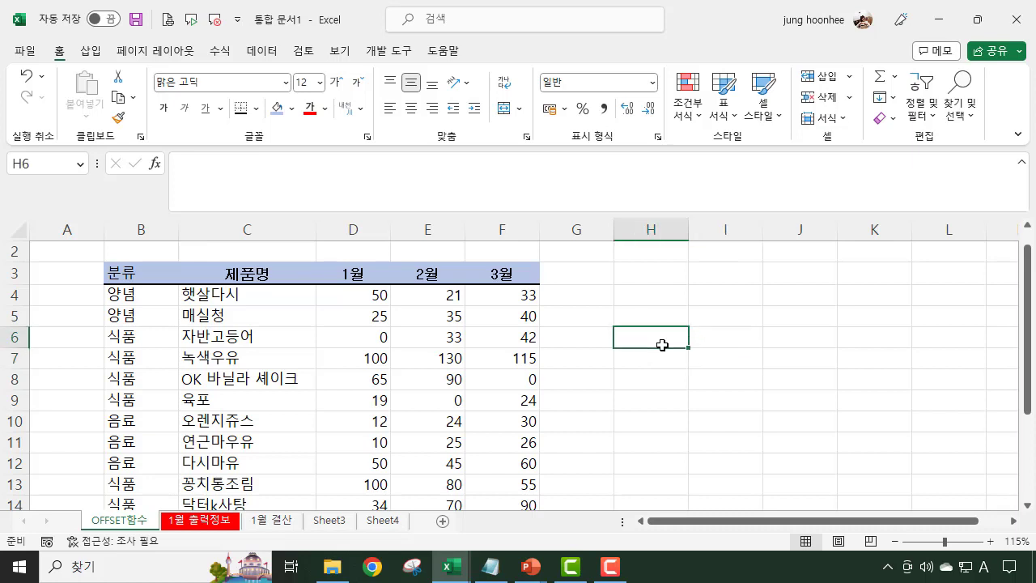
text(=내)
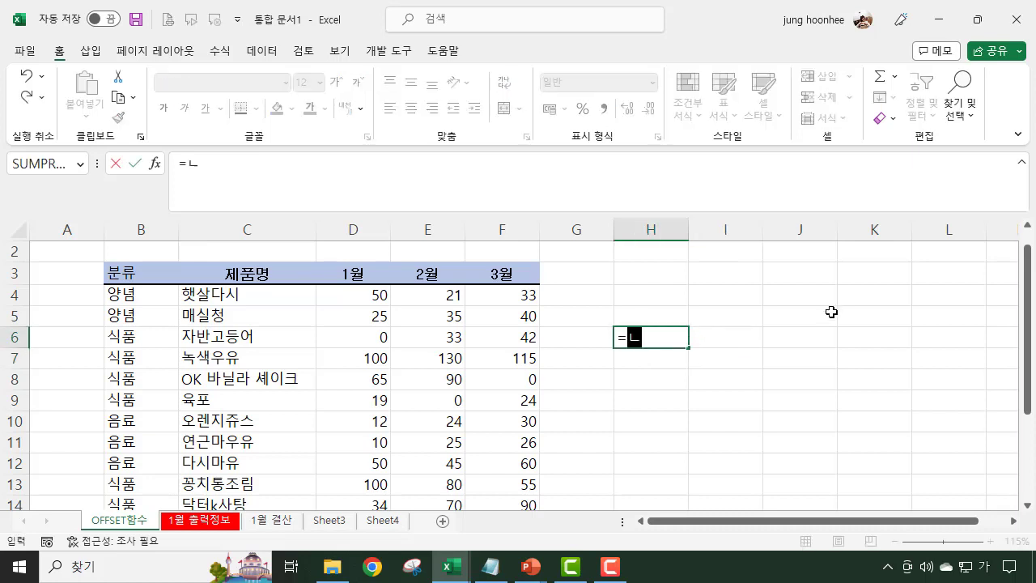
key(BackSpace)
key(BackSpace)
text(SUM()
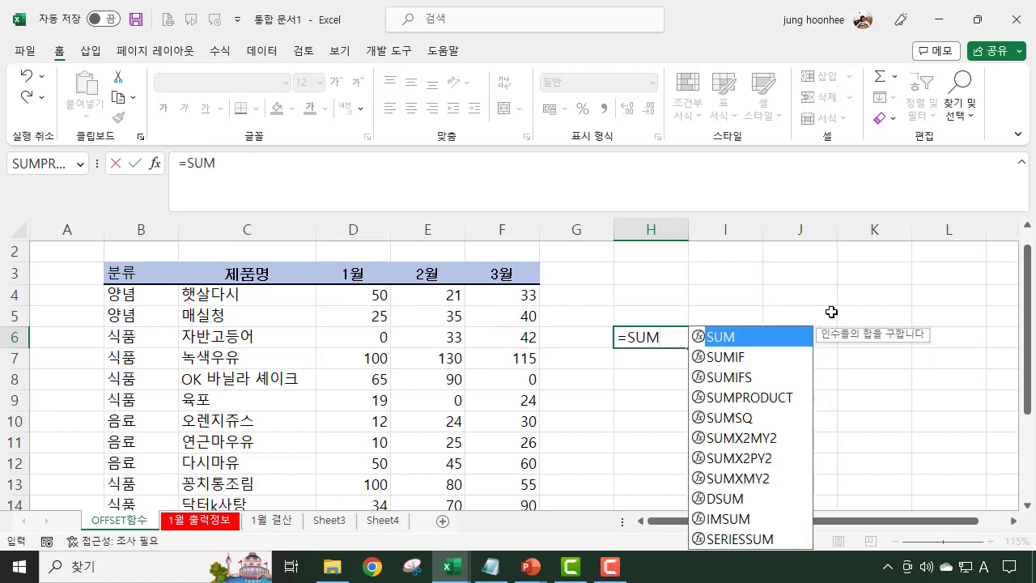
click(341, 297)
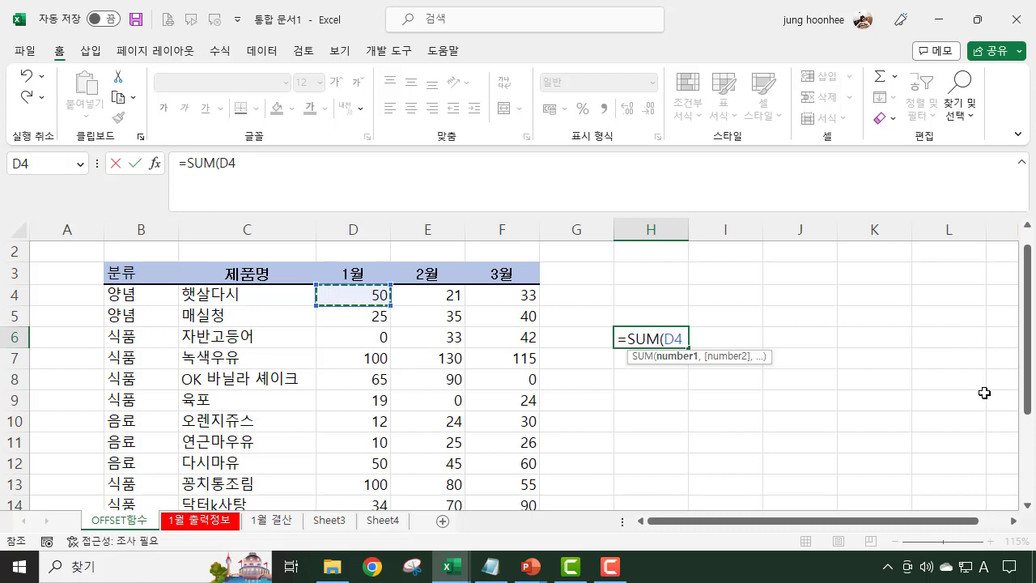
key(shift+Right)
key(shift+Right)
key(ctrl+shift+Down)
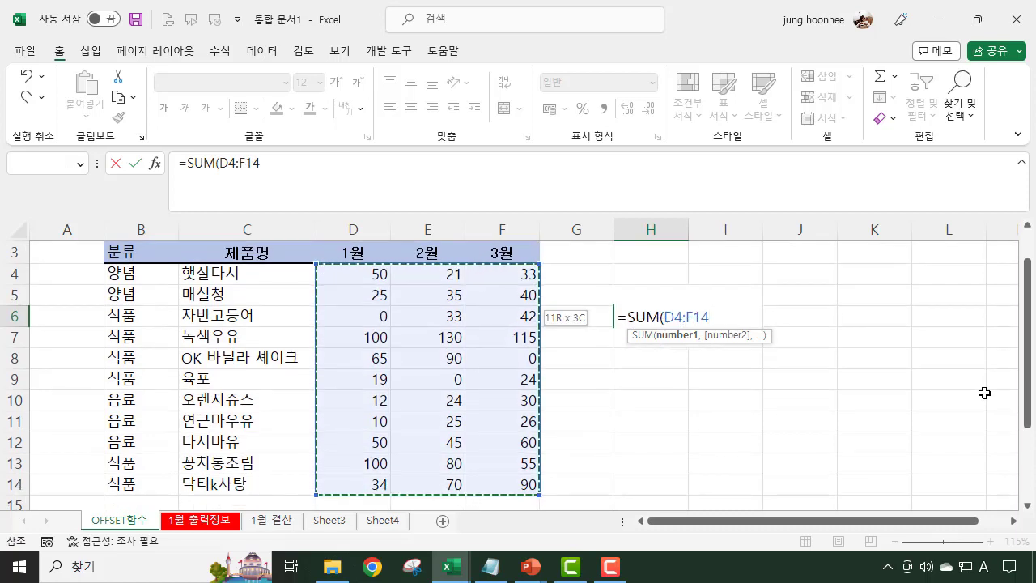
key(Return)
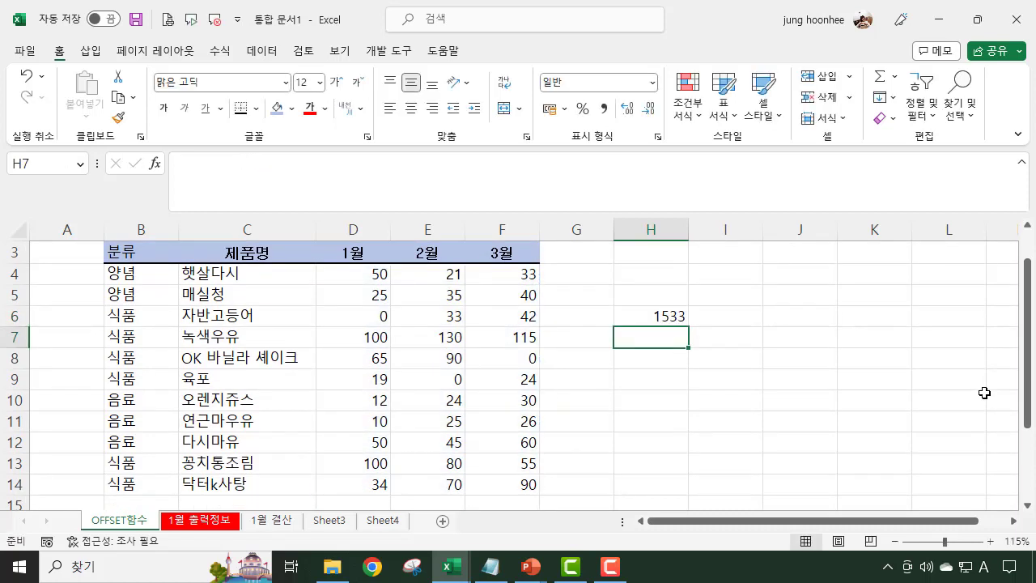
click(655, 311)
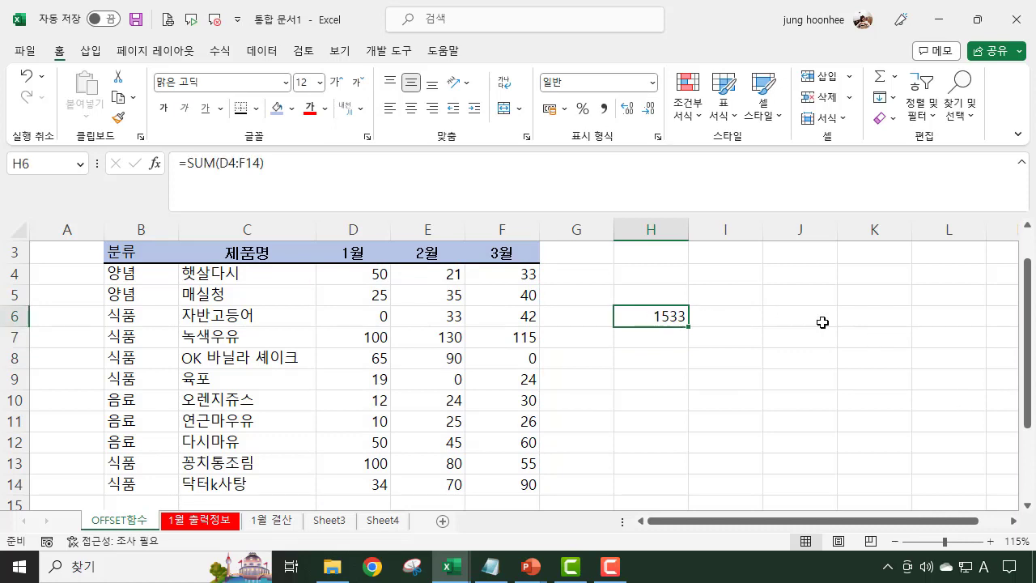
key(Delete)
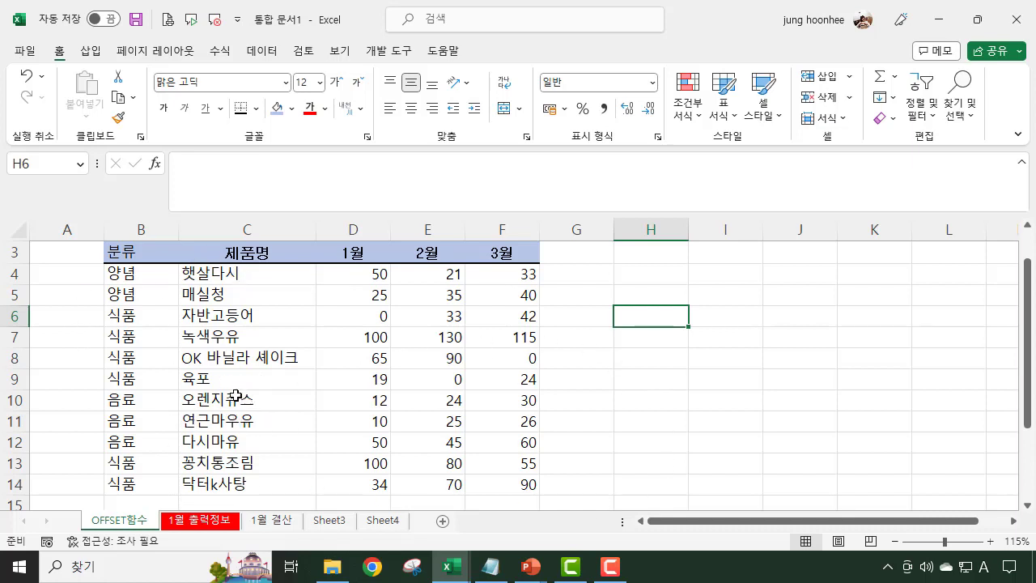
Step: Examine the 음료 product names in C10:C12, their monthly figures in D10:F12, and the 제품명 header in C3
click(215, 400)
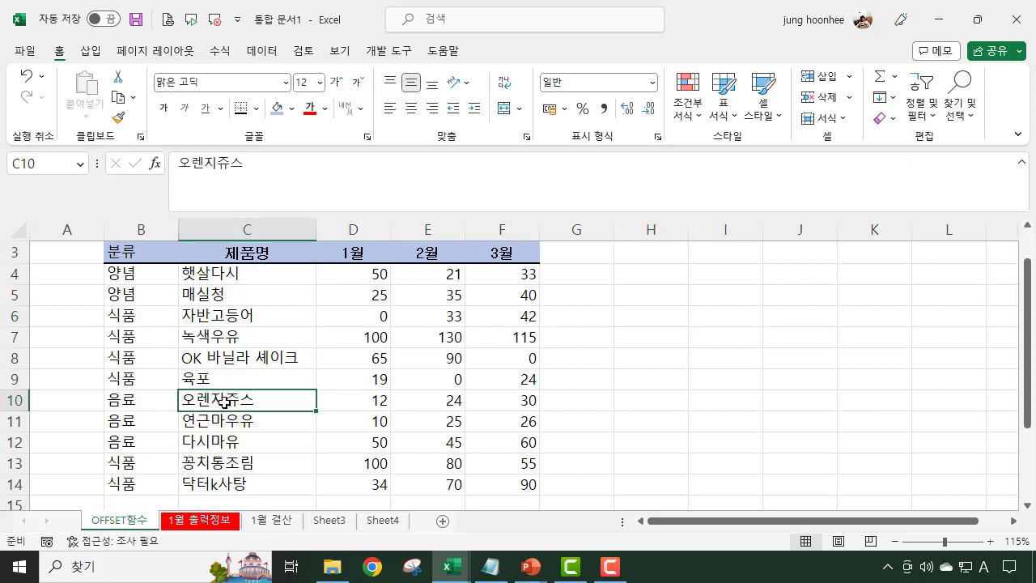
drag(215, 400, 227, 435)
click(250, 399)
drag(249, 399, 237, 444)
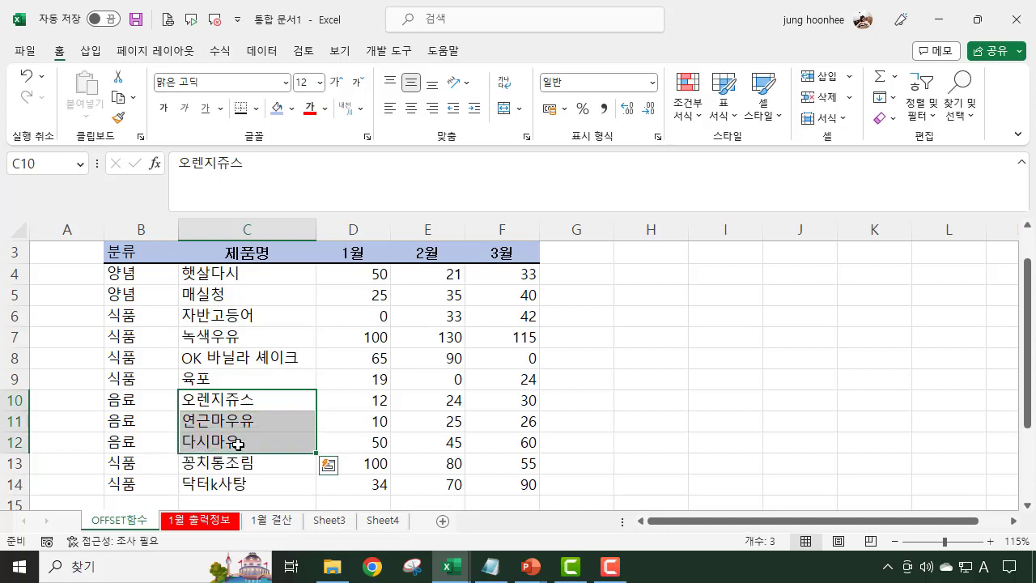
drag(374, 397, 531, 446)
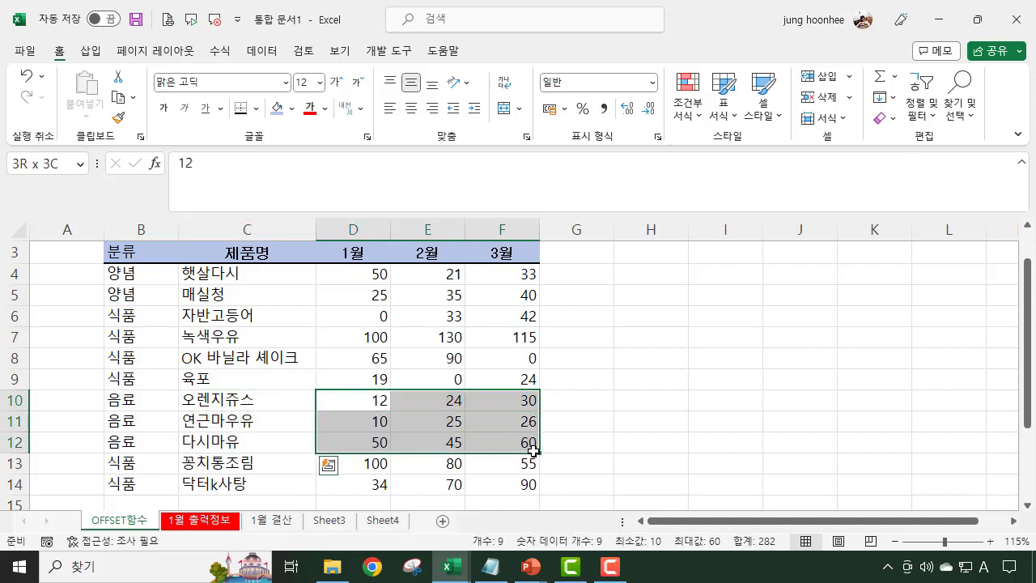
click(664, 408)
drag(364, 398, 524, 441)
click(615, 426)
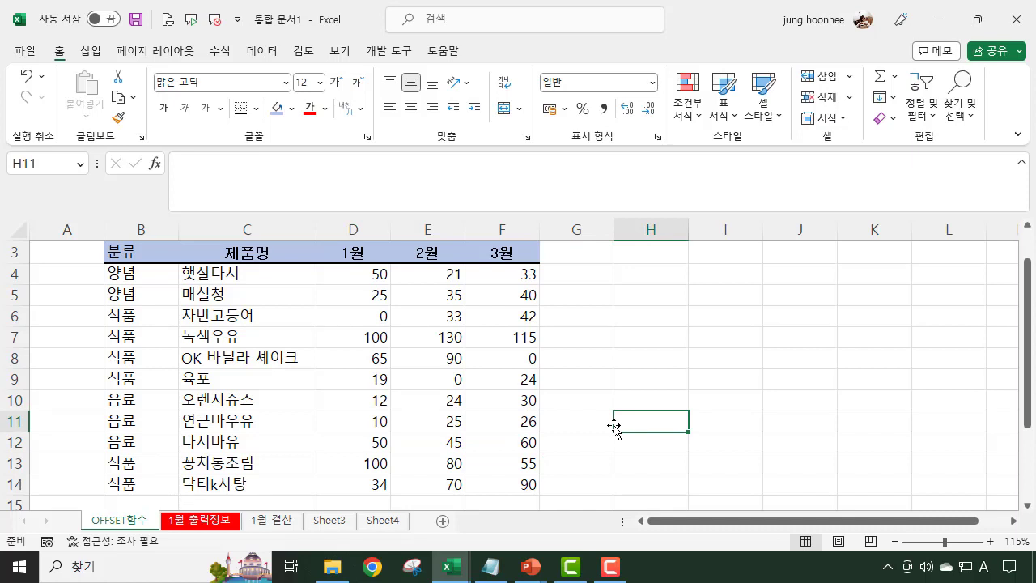
click(603, 335)
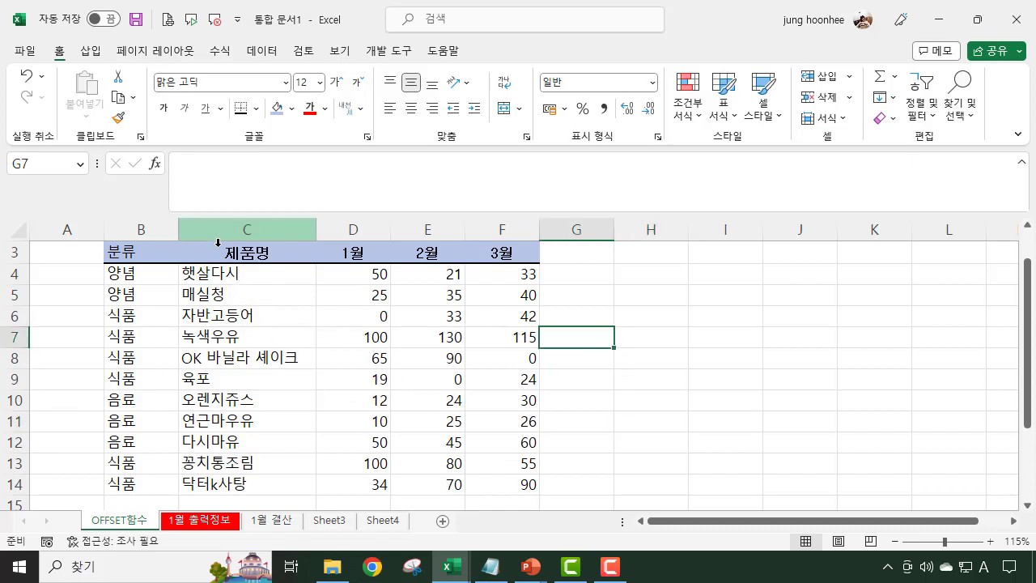
click(247, 253)
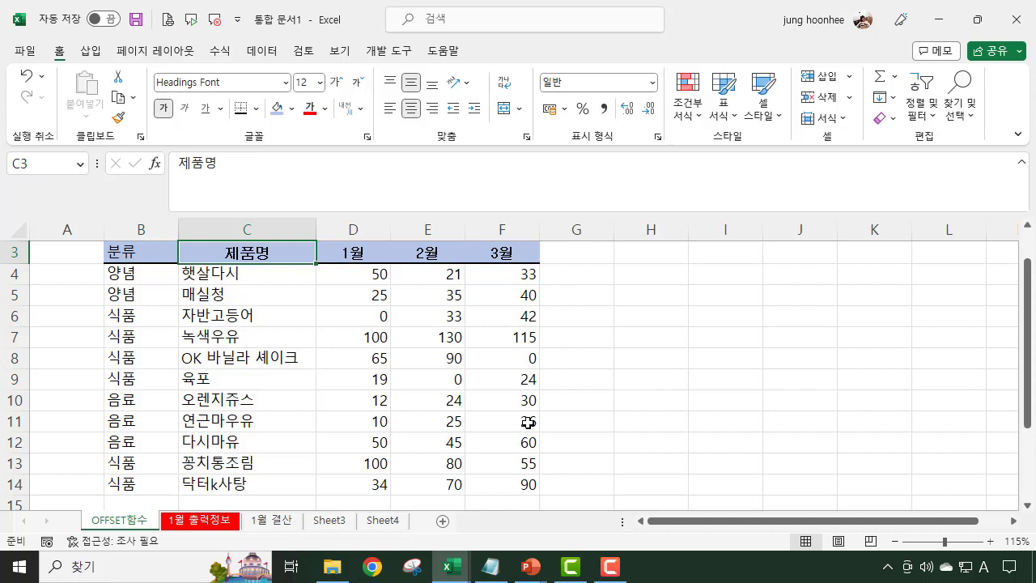
Step: Switch to the blank Notepad window and write the start of the syntax note, "=OFFSET(베이스캠프"
click(490, 567)
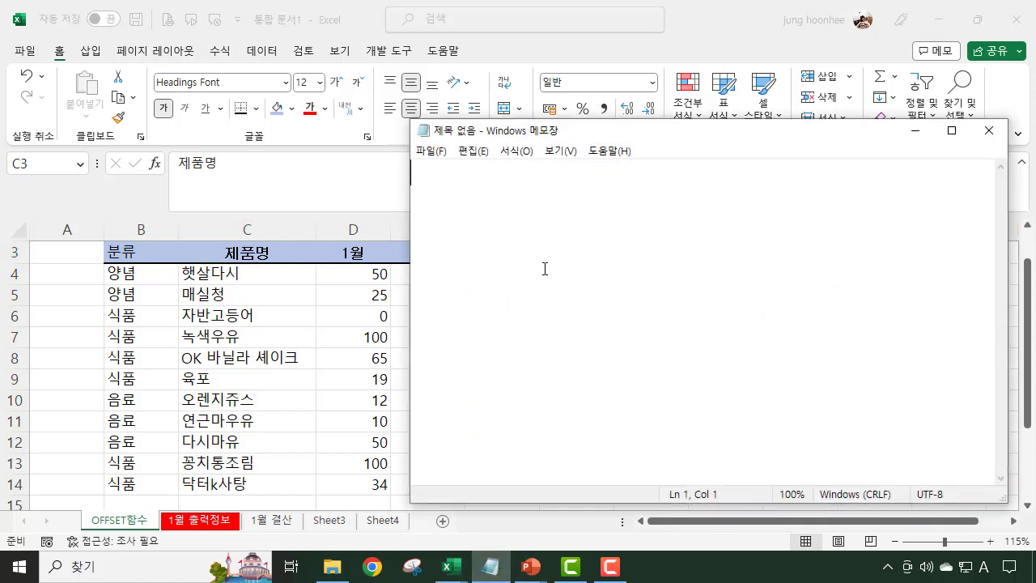
text(=)
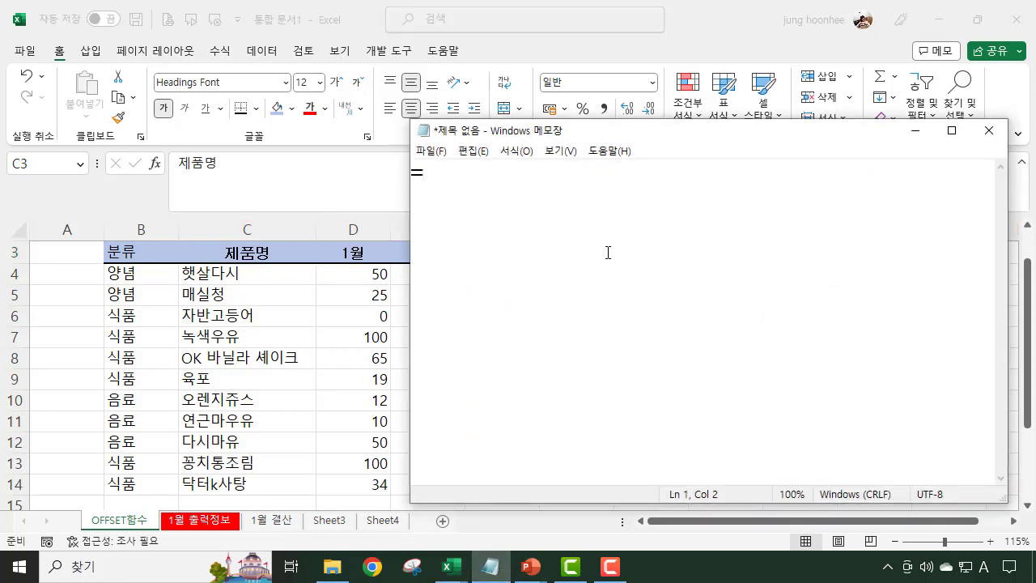
key(Hangul)
key(Hangul)
text(OFFSET)
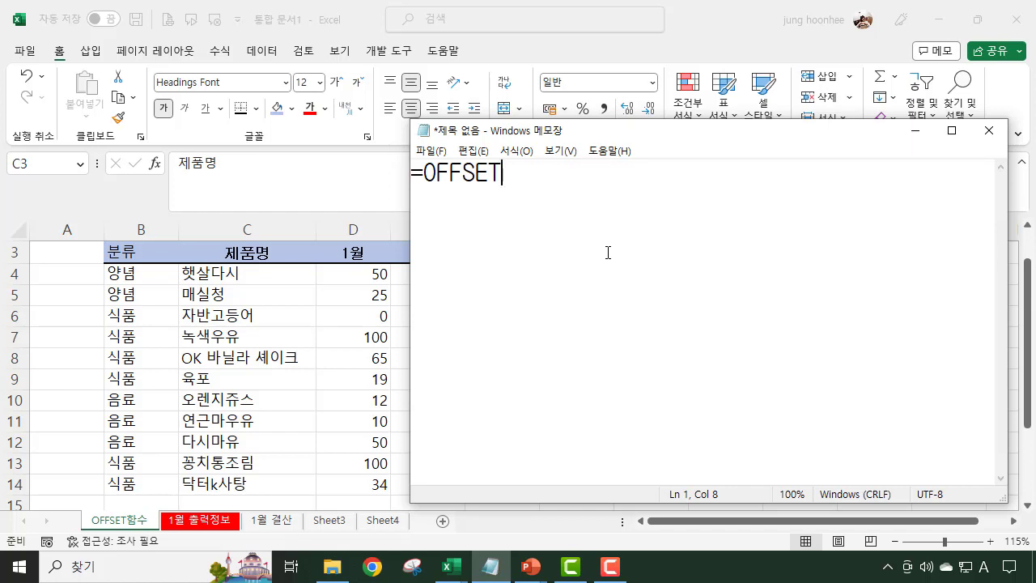
text((베이)
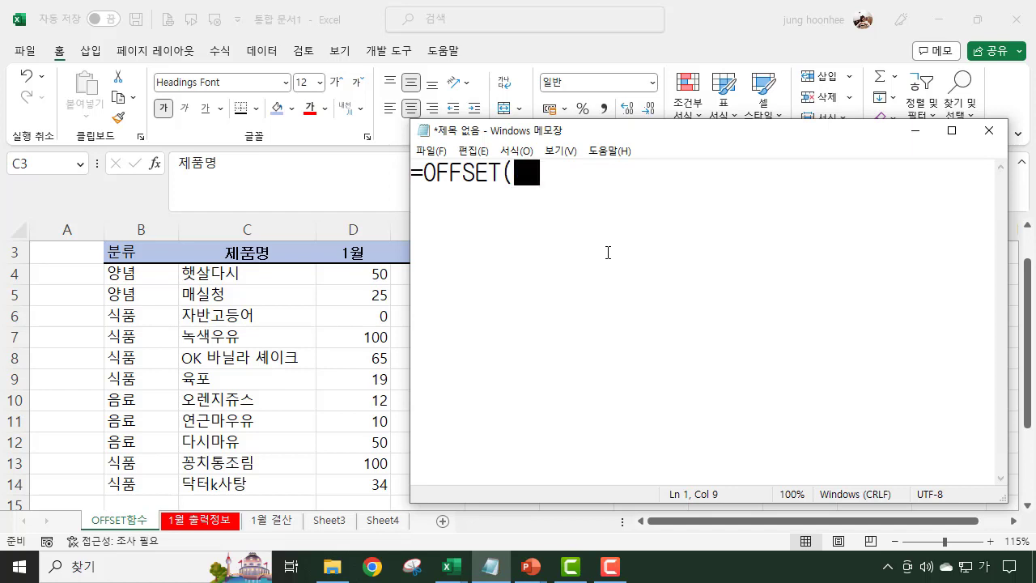
text(스캠프)
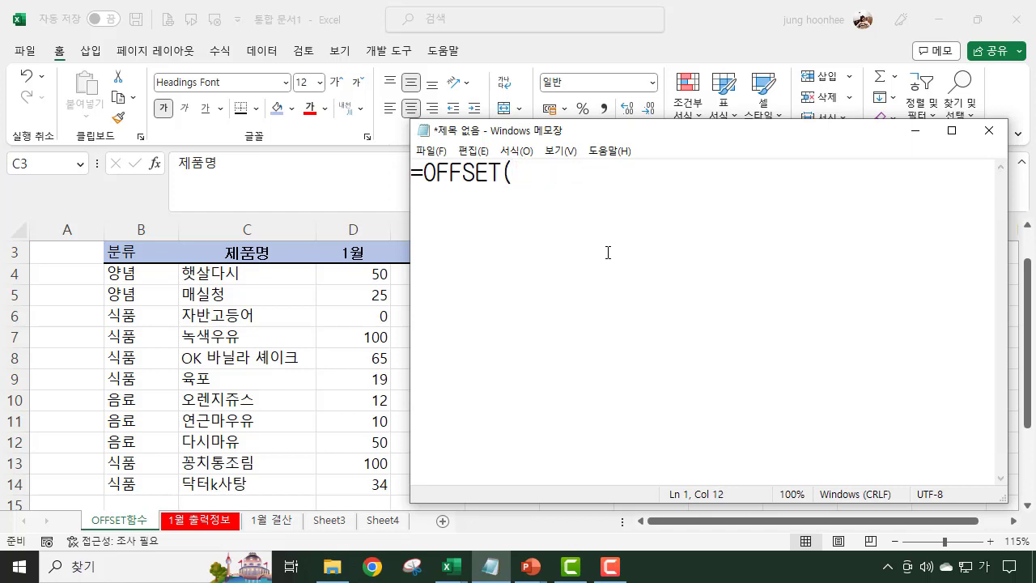
Step: Complete the syntax note with the row and column arguments, ",행,열)", and minimize Notepad to return to the worksheet
text(,)
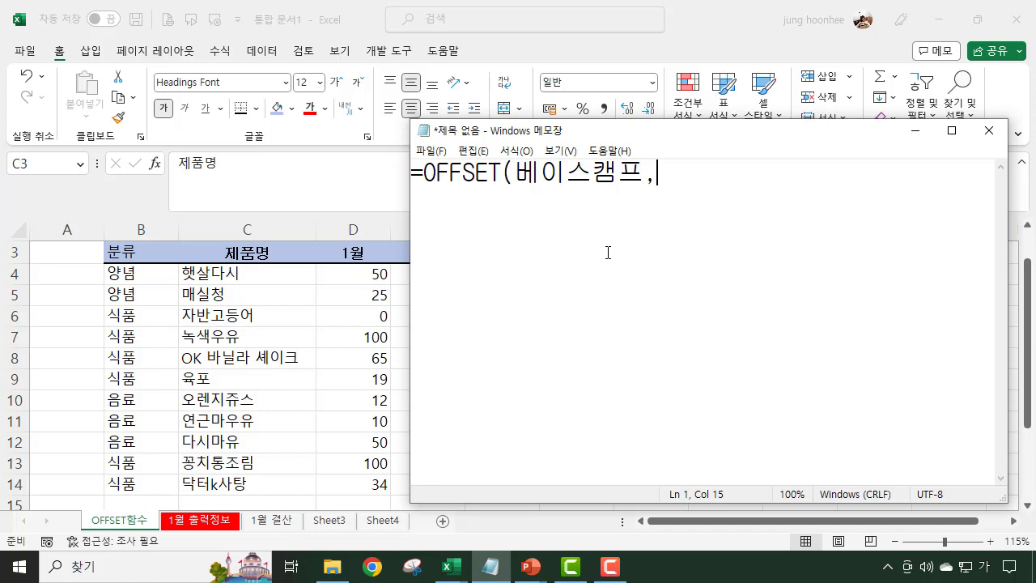
text(행)
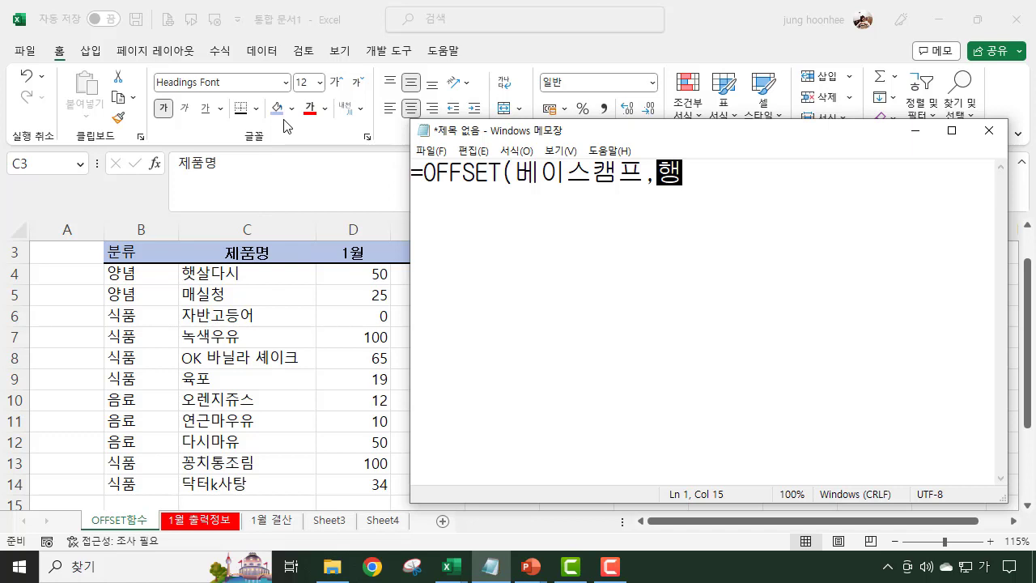
click(691, 181)
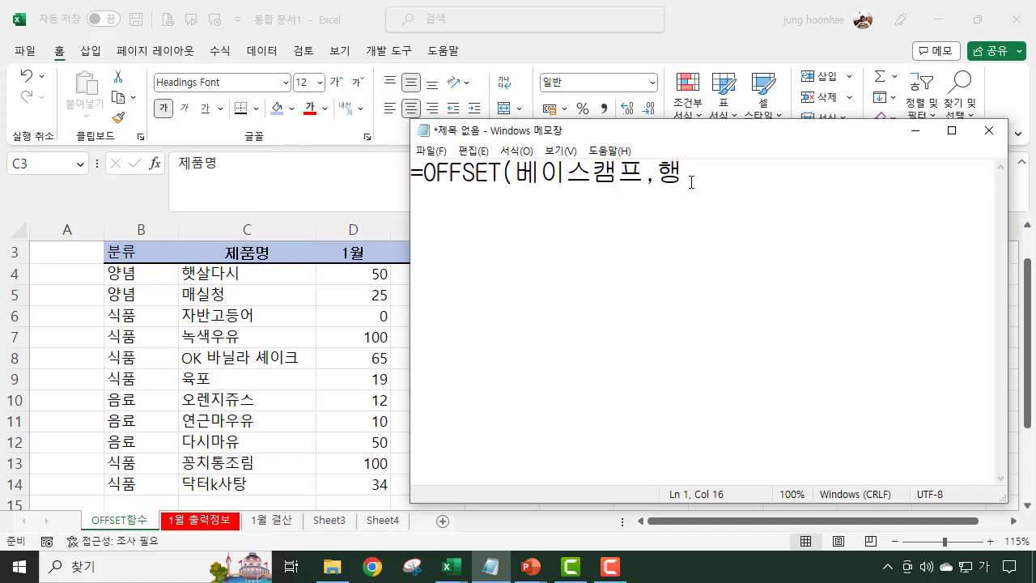
text(,열)
click(753, 176)
text())
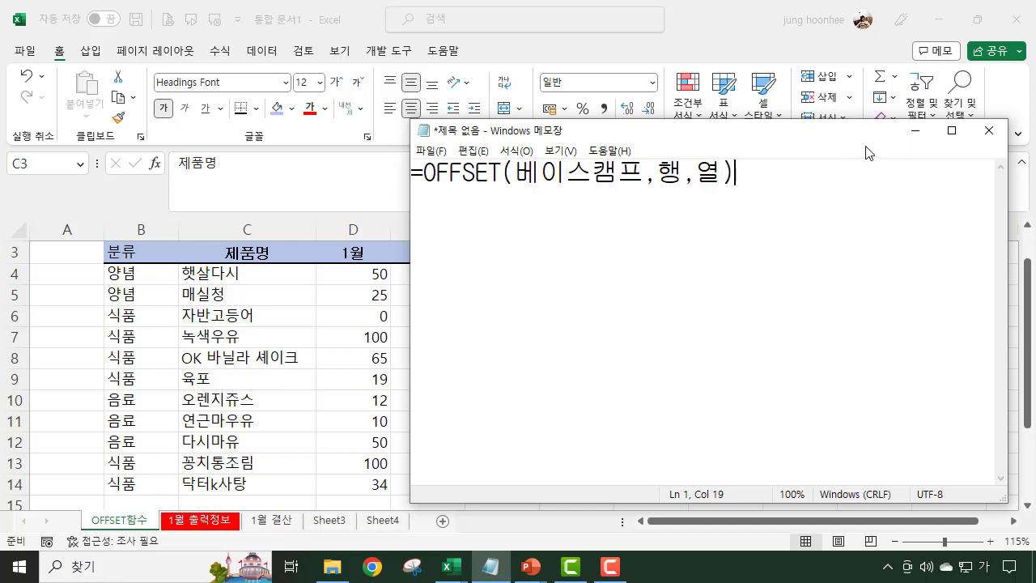
click(916, 135)
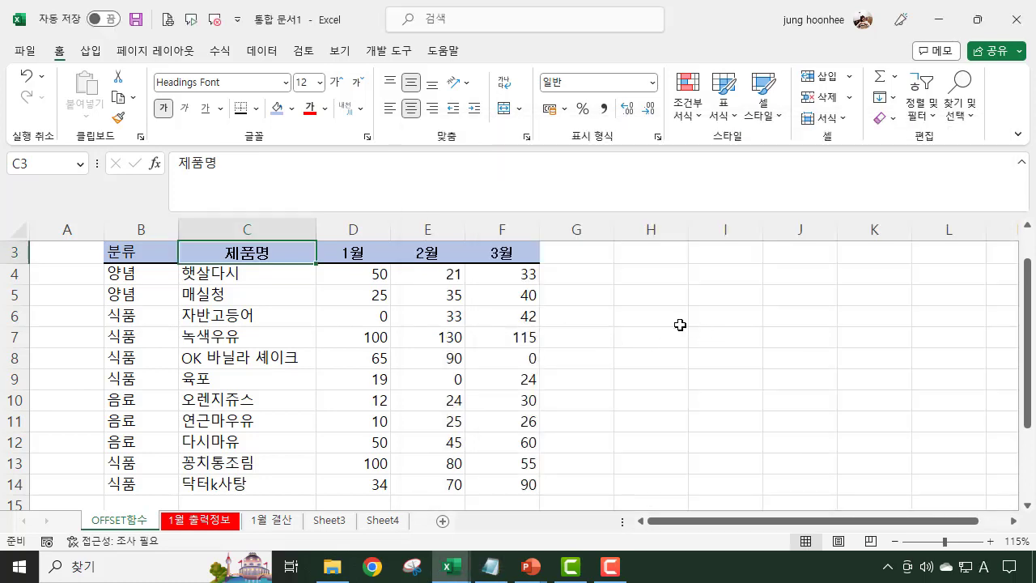
Step: Enter the formula =OFFSET(C3,2,1) in cell H6, taking the 제품명 header as the starting reference
click(679, 323)
scroll(706, 349, up, 2)
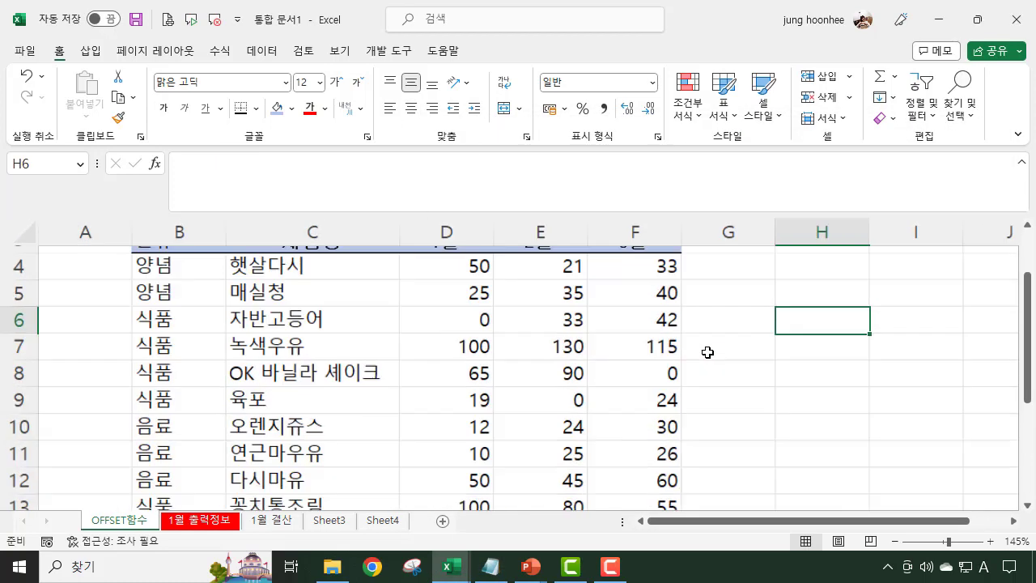
scroll(886, 361, up, 1)
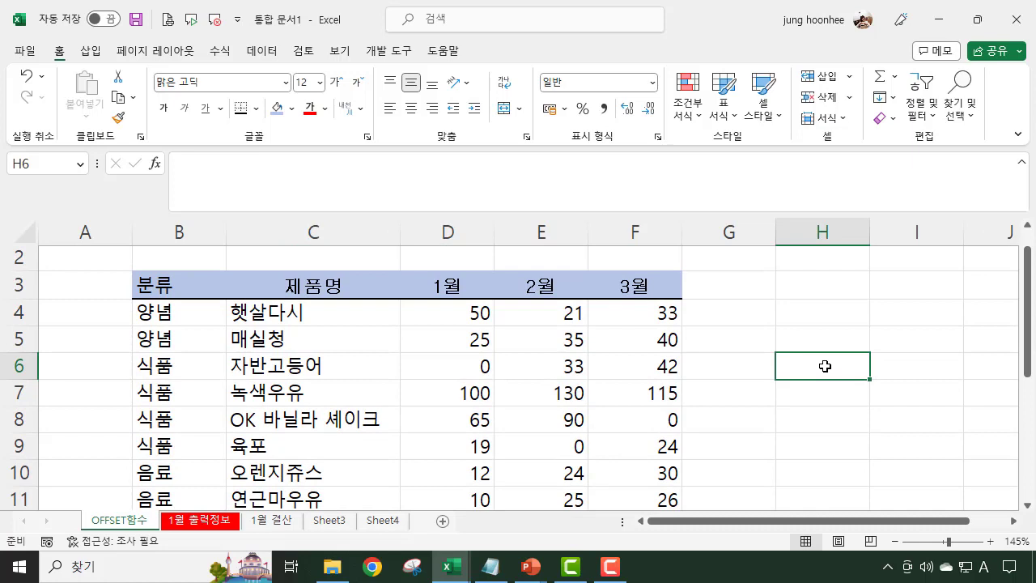
text(=)
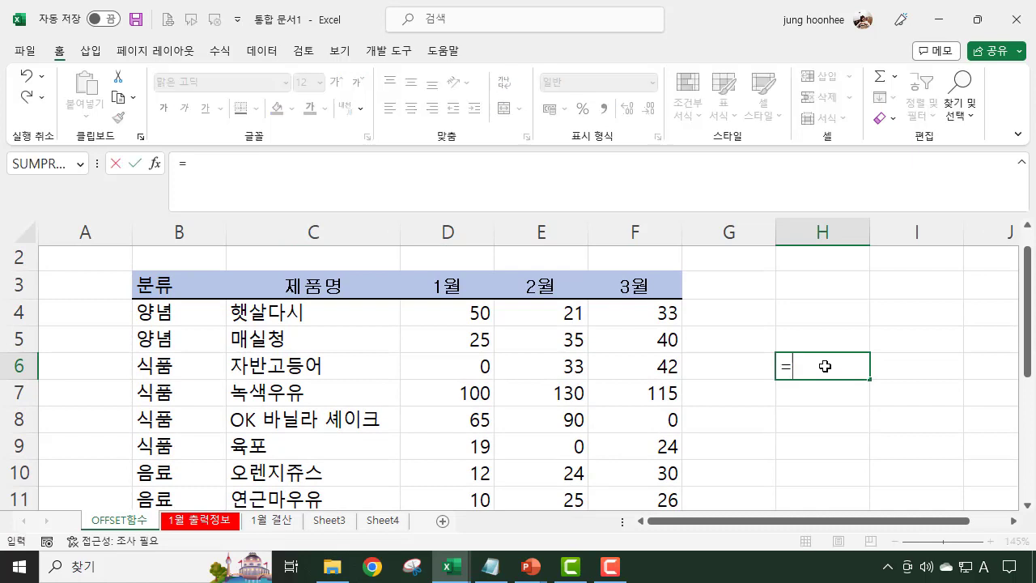
text(OFF)
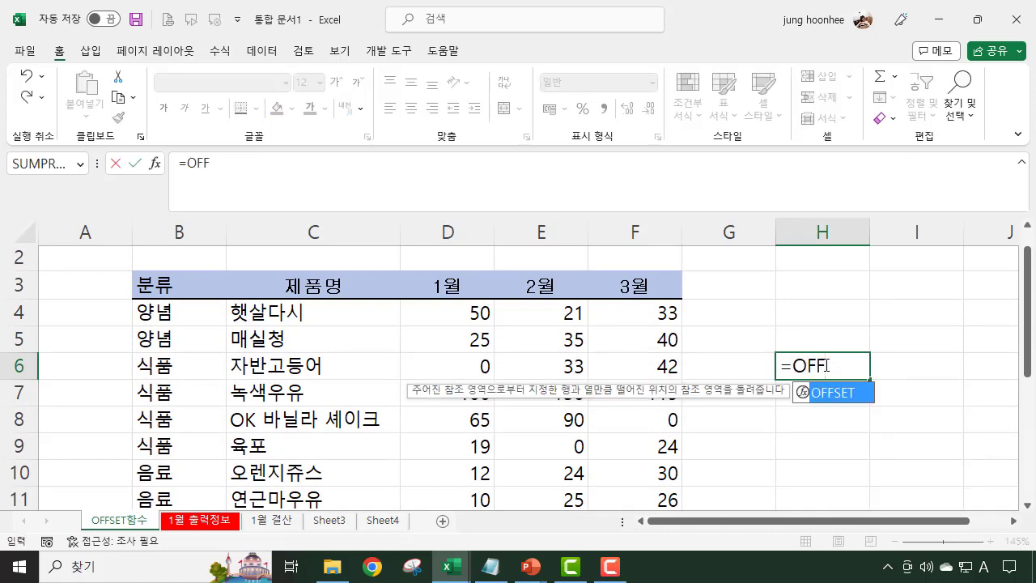
text(SET()
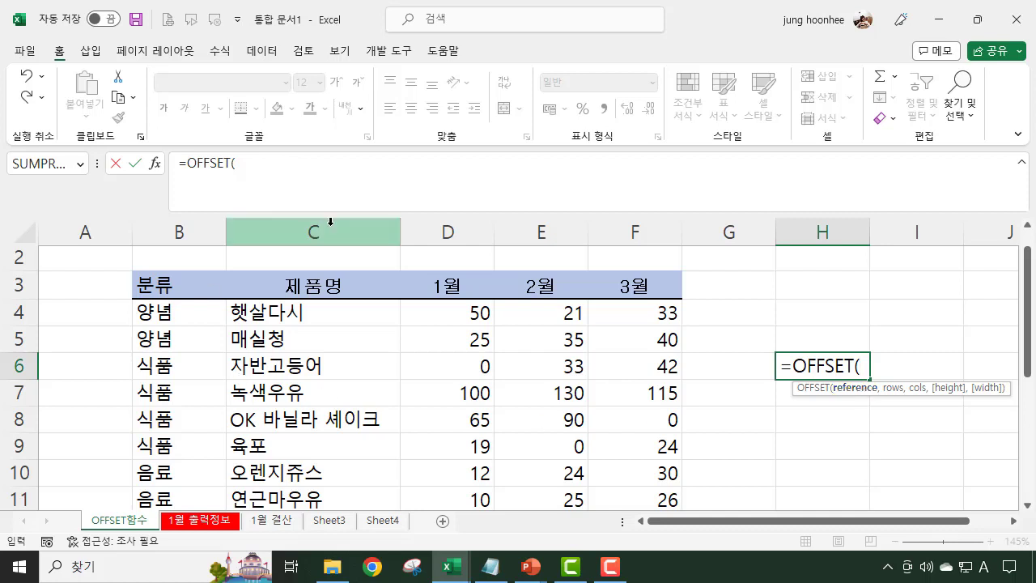
click(314, 285)
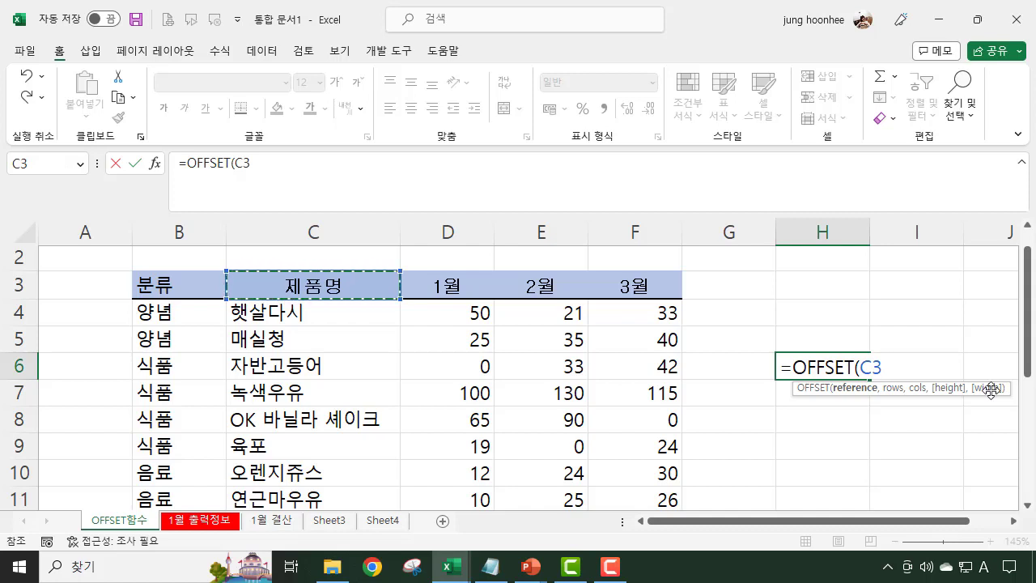
text(,)
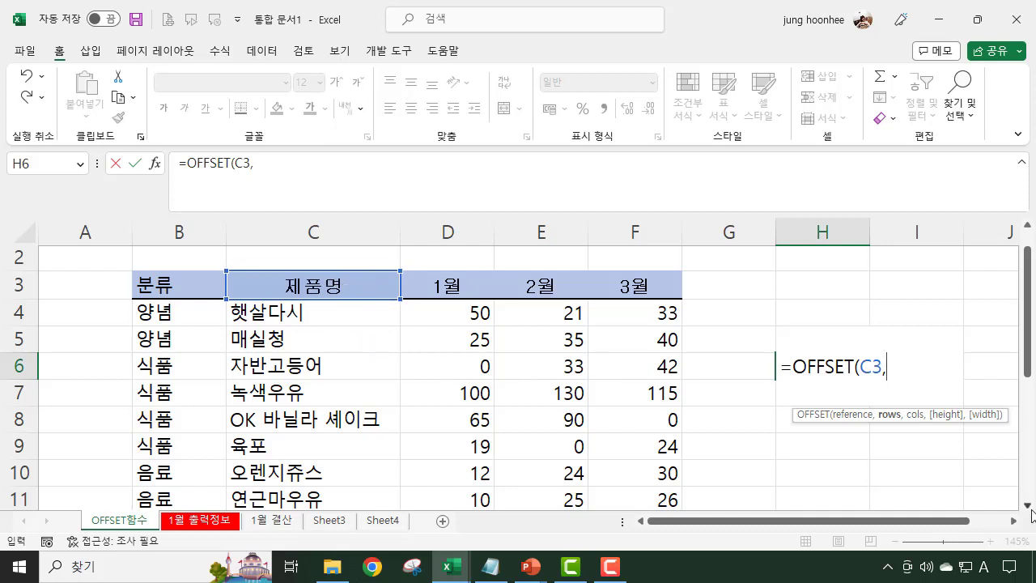
text(2,)
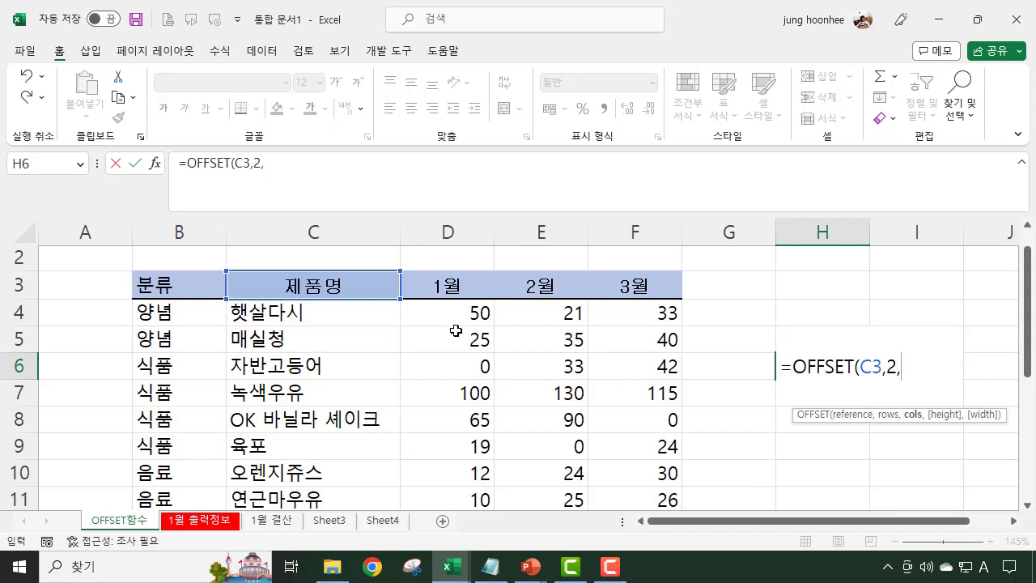
text(1))
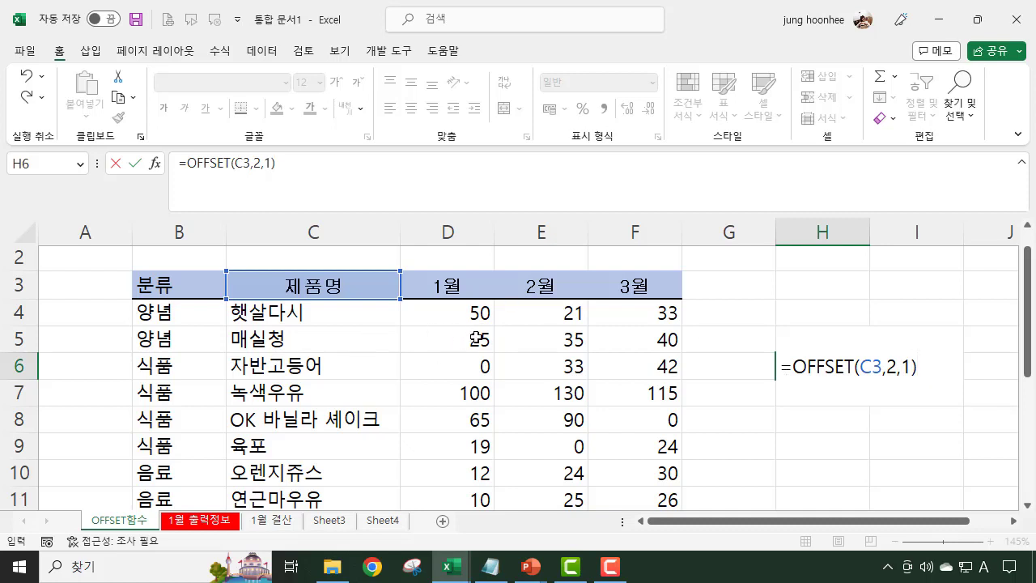
key(Return)
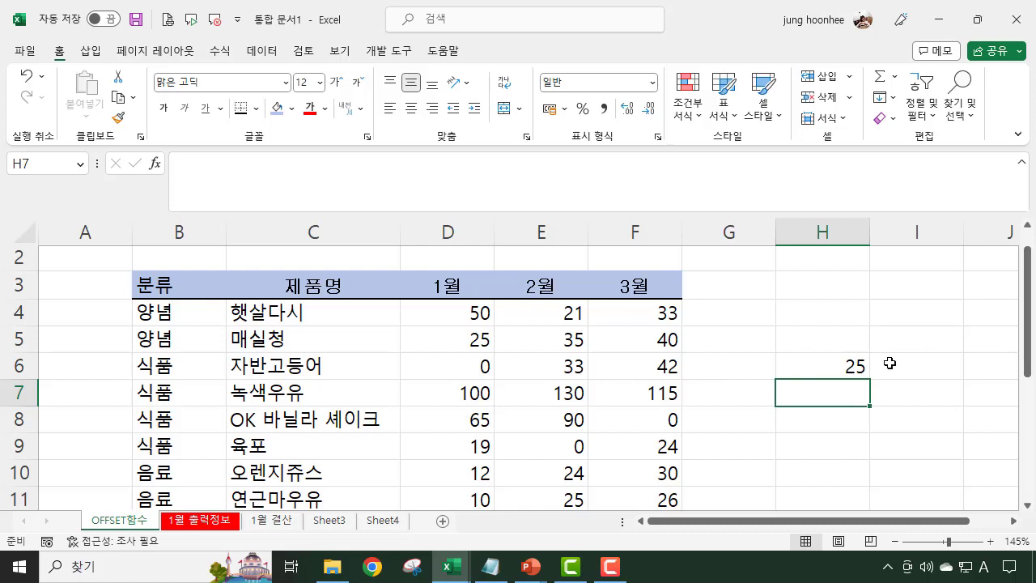
Step: Clear cell H6 and enter =OFFSET(B3,3,2) there, taking the 분류 header as the starting reference
click(855, 364)
key(Delete)
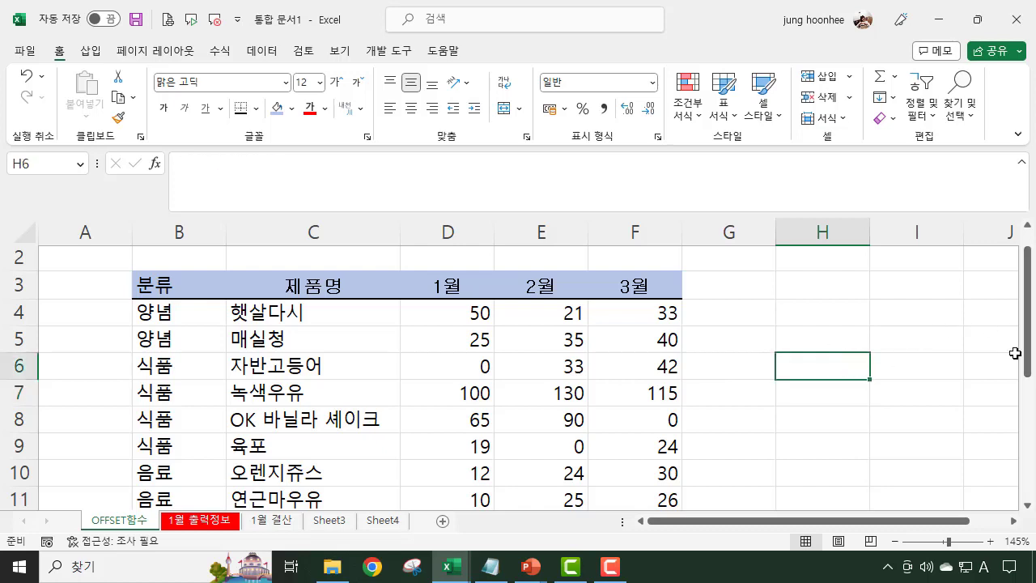
text(=)
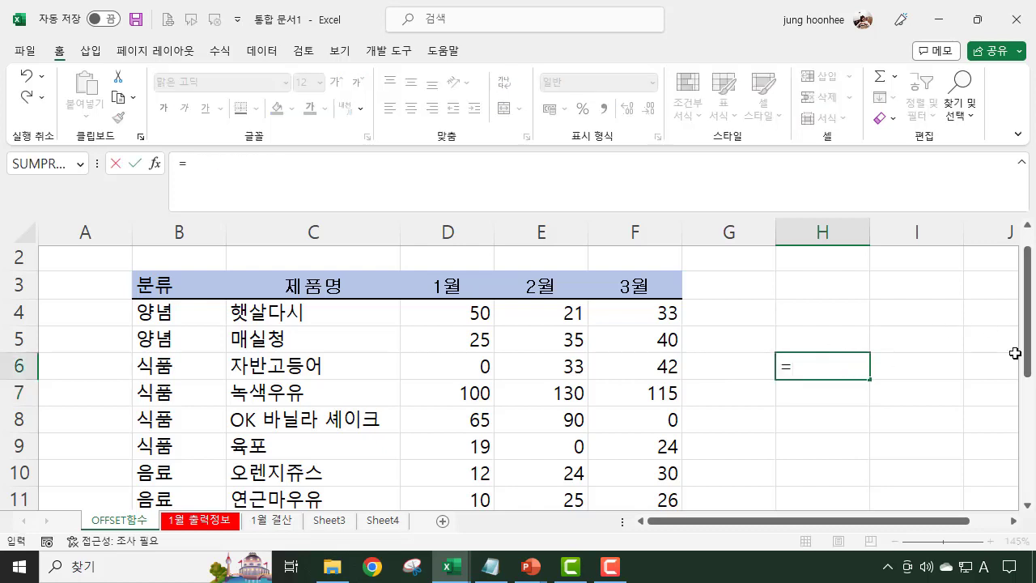
text(OFFSE)
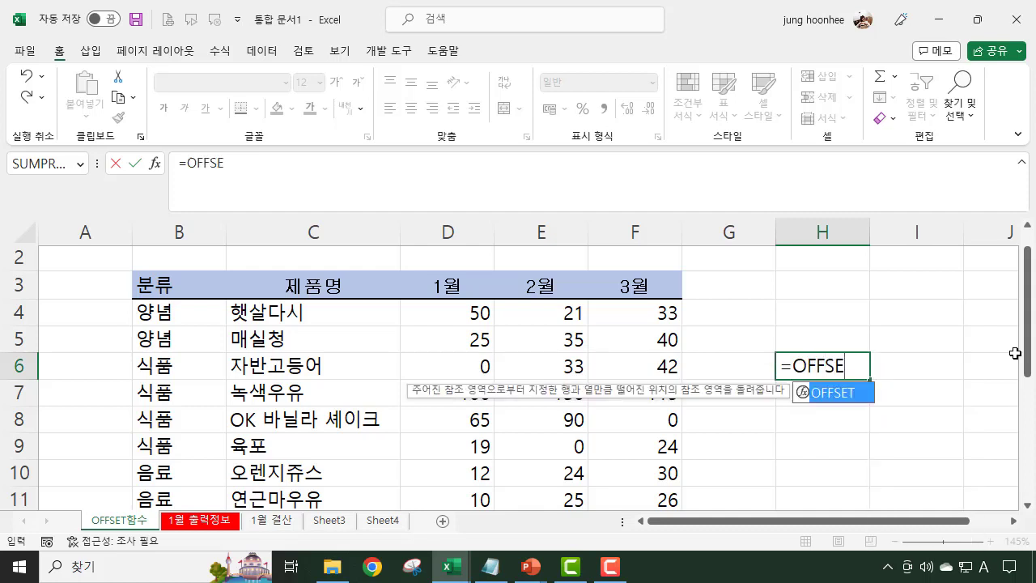
text(T()
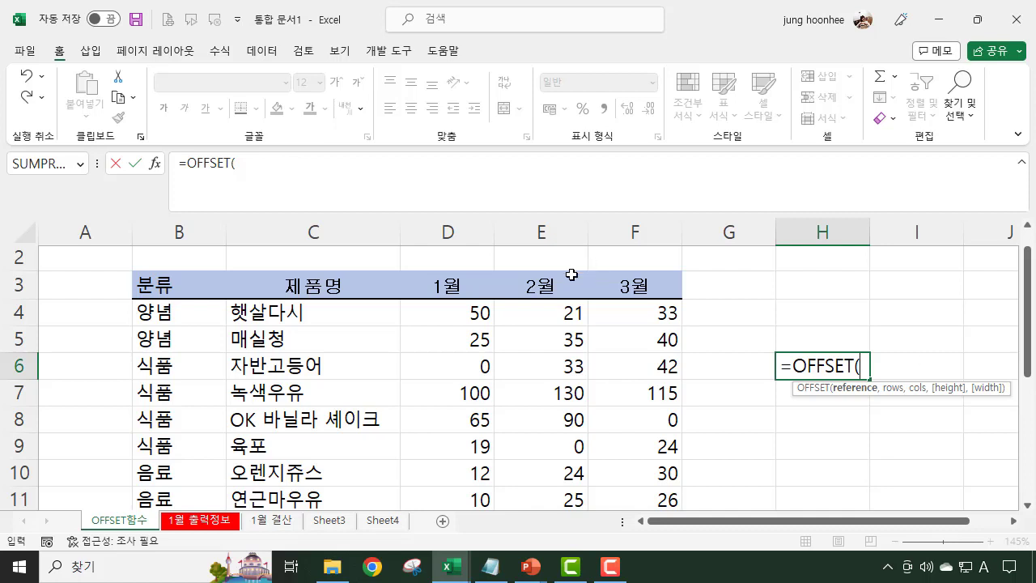
click(179, 288)
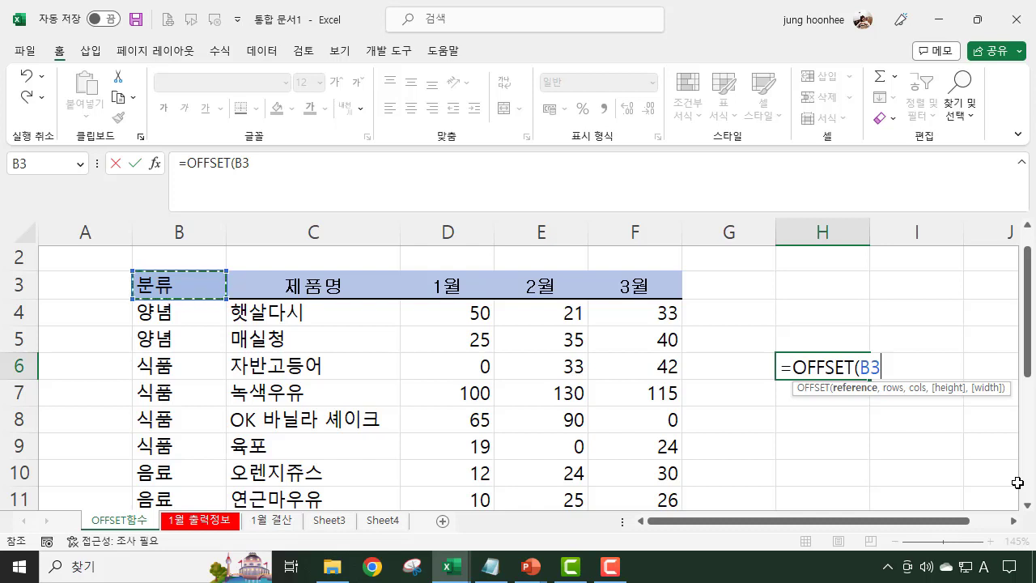
text(,)
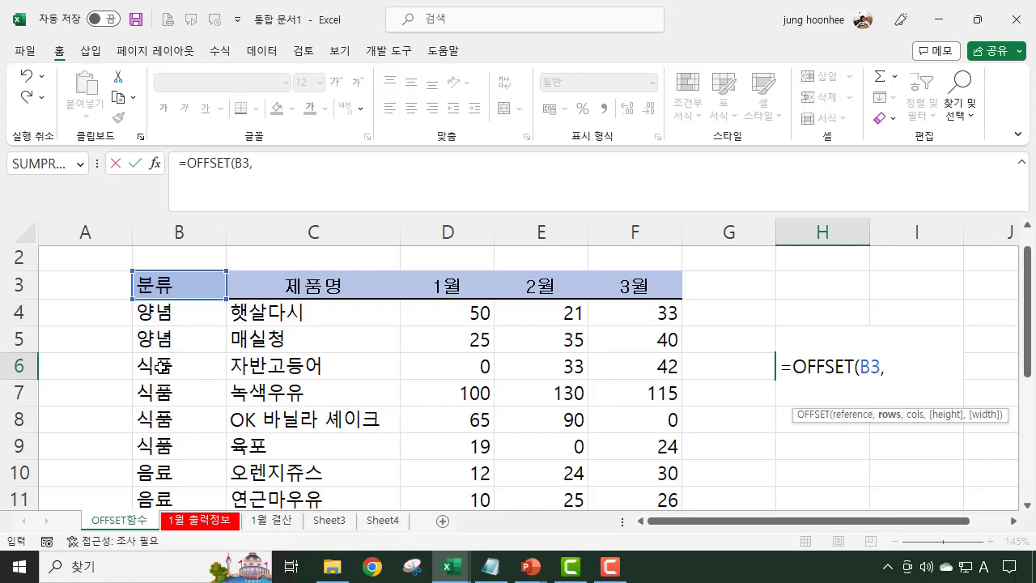
text(3,)
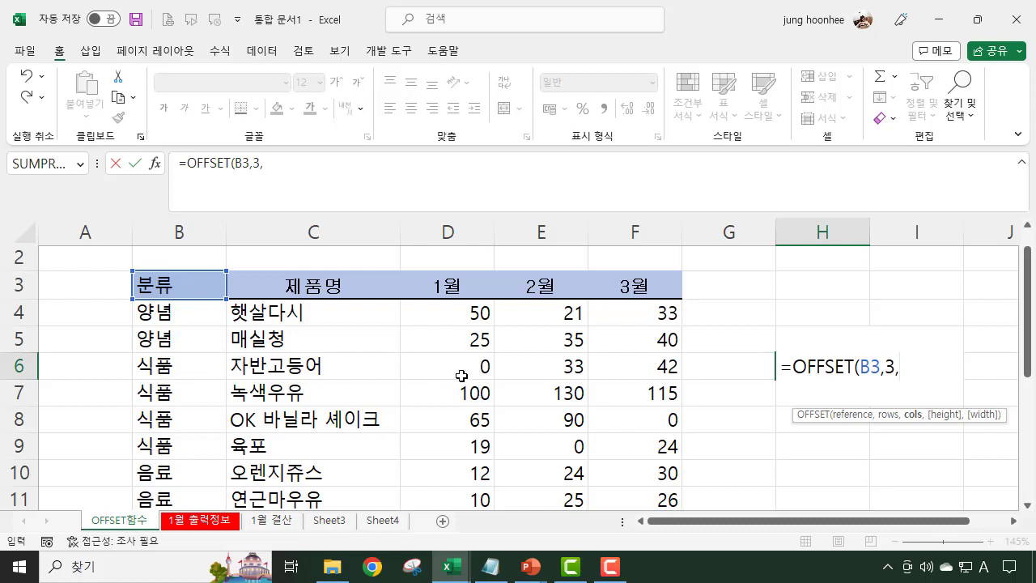
text(2))
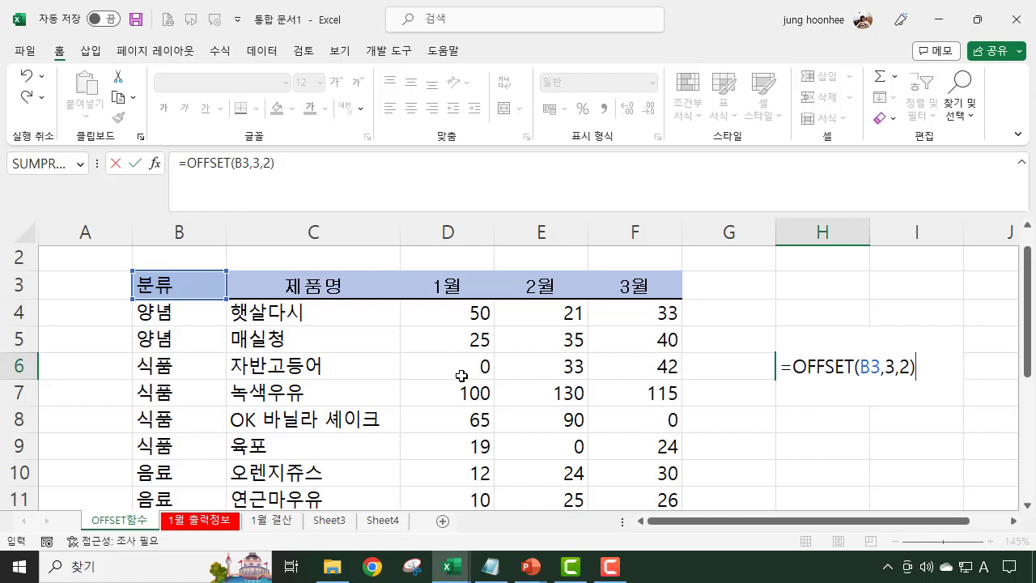
key(Return)
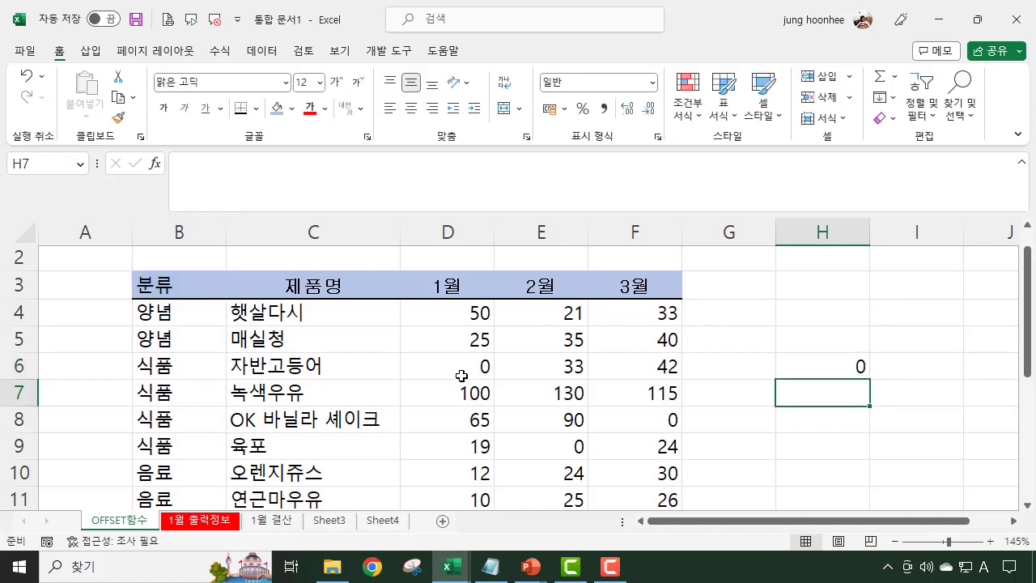
Step: Replace the formula in H6 with =OFFSET(C8,-2,-1), using negative row and column offsets, and clear that cell again
click(793, 367)
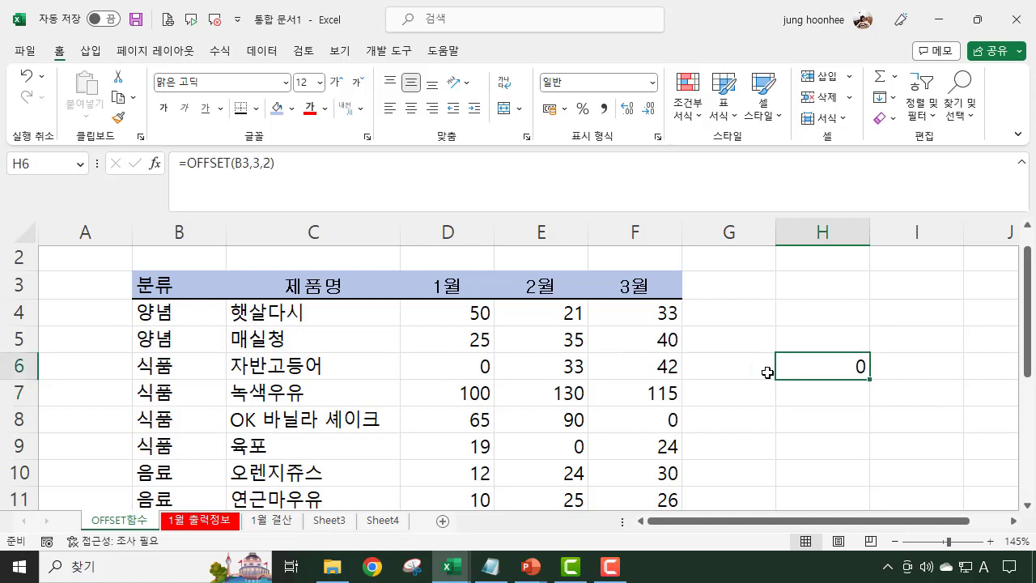
key(Delete)
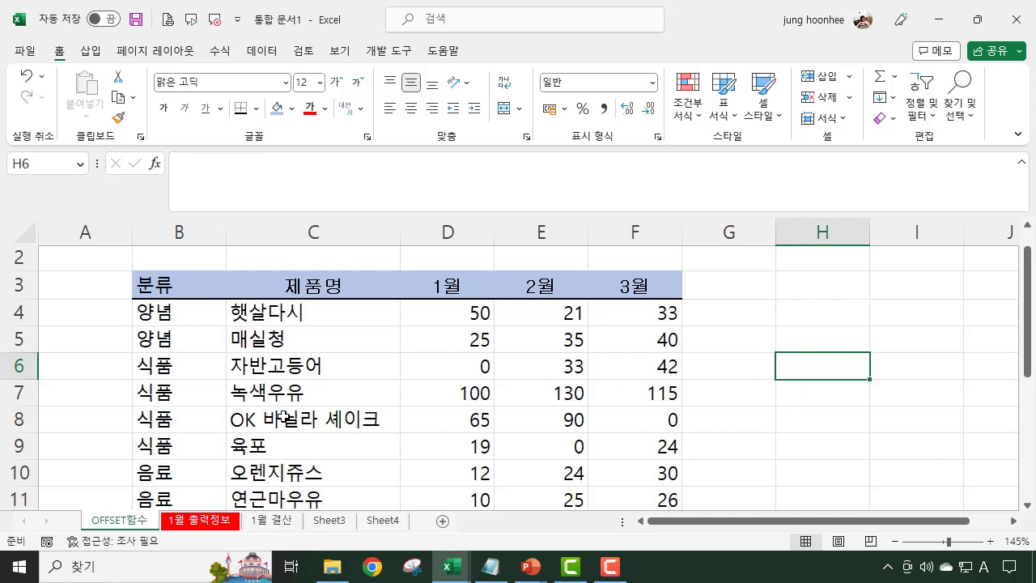
text(=)
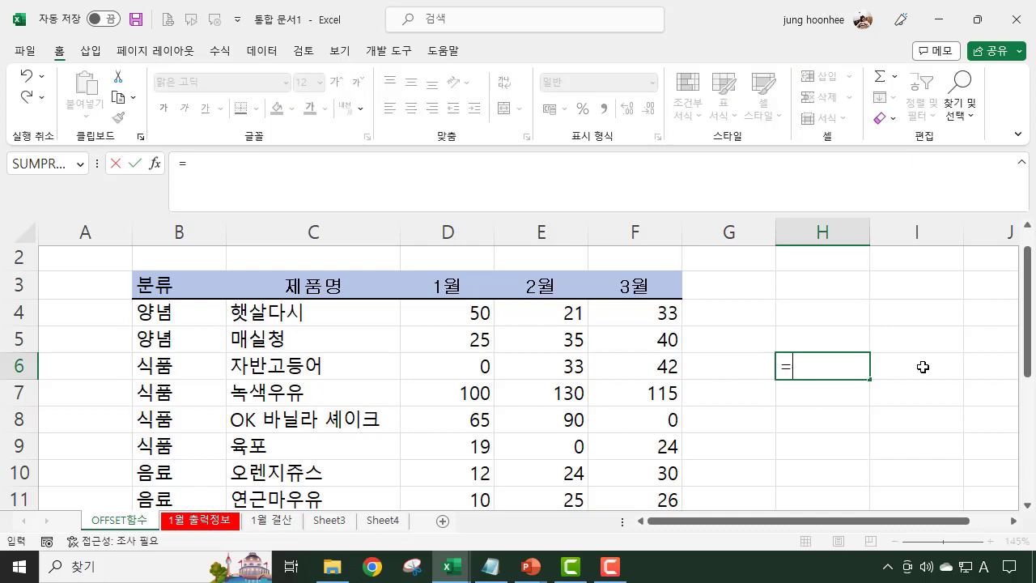
text(OFFSET()
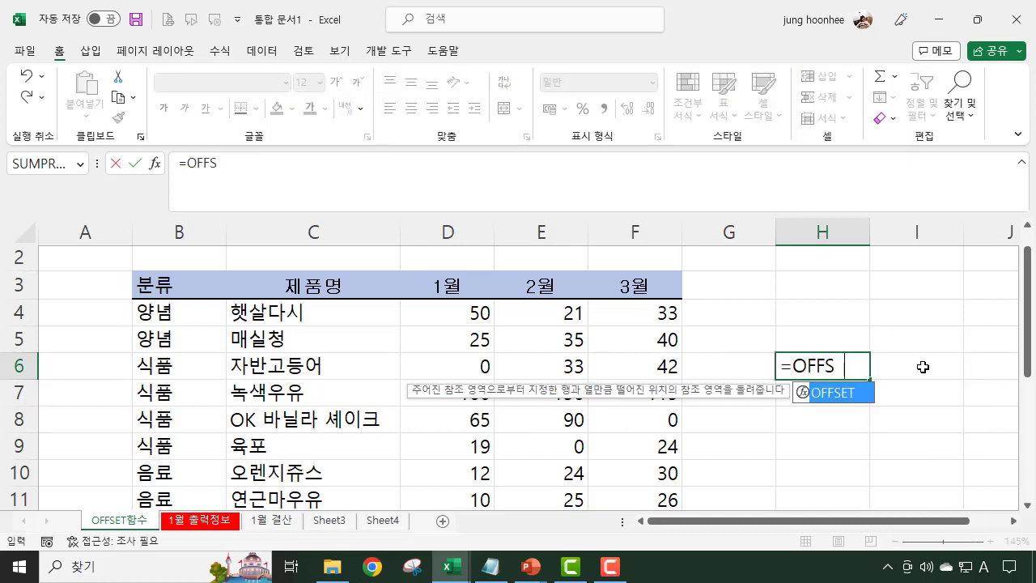
click(302, 421)
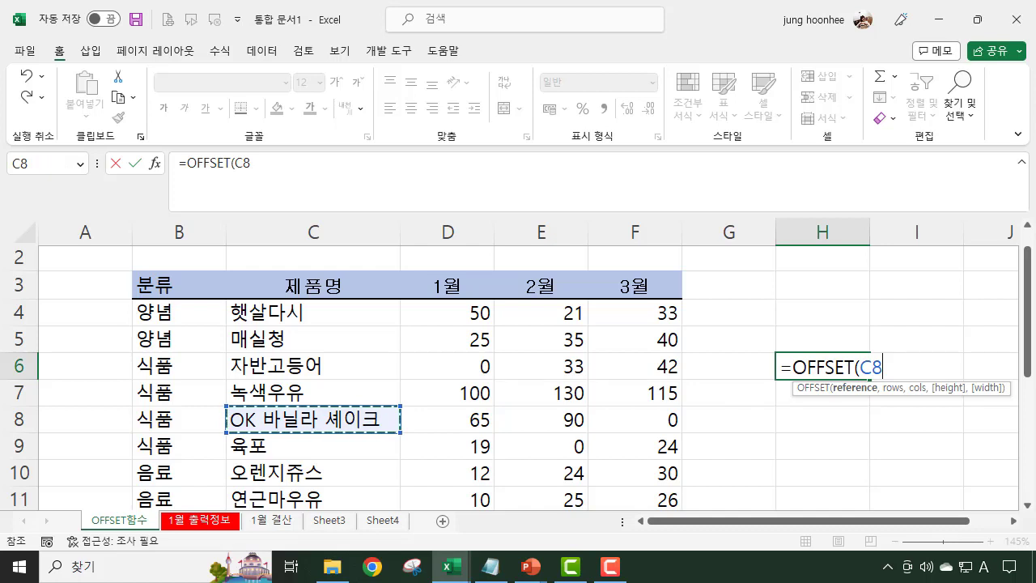
text(,)
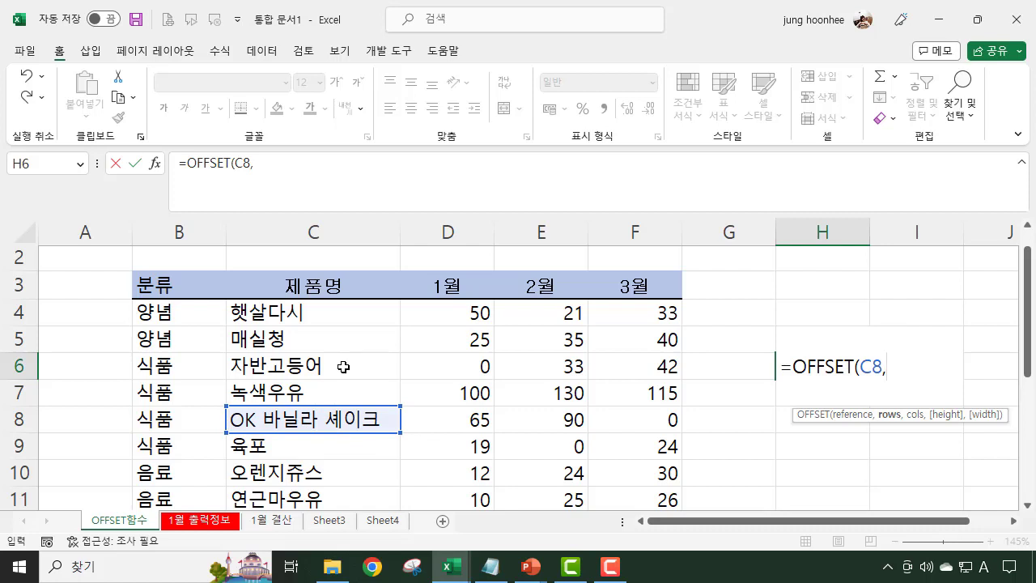
text(-2,)
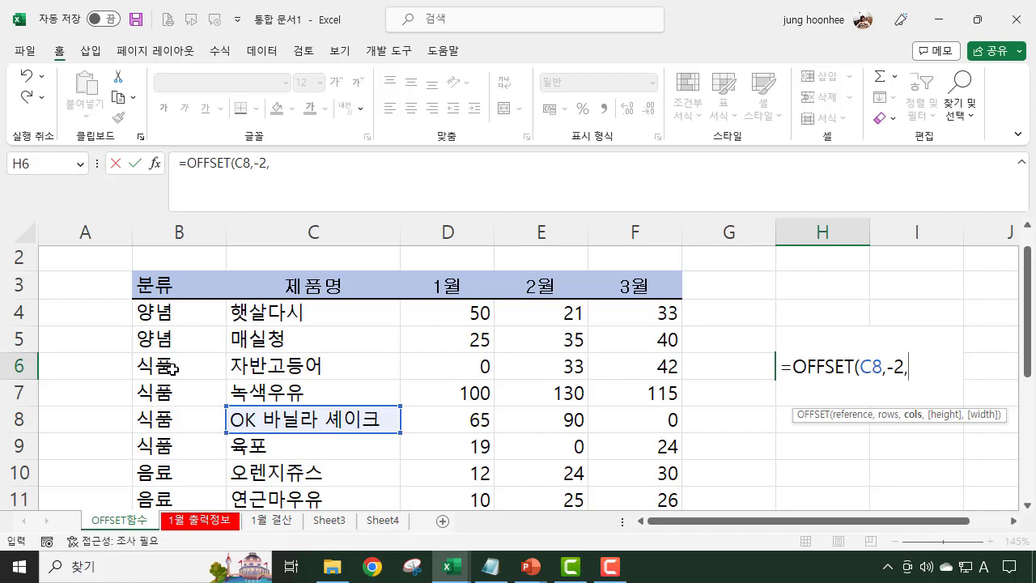
text(-1))
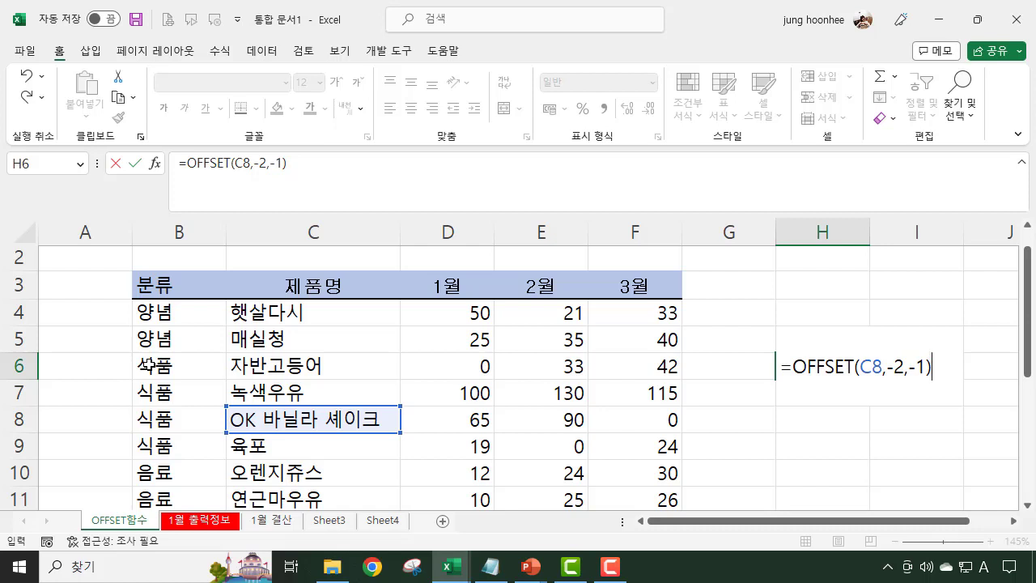
key(Return)
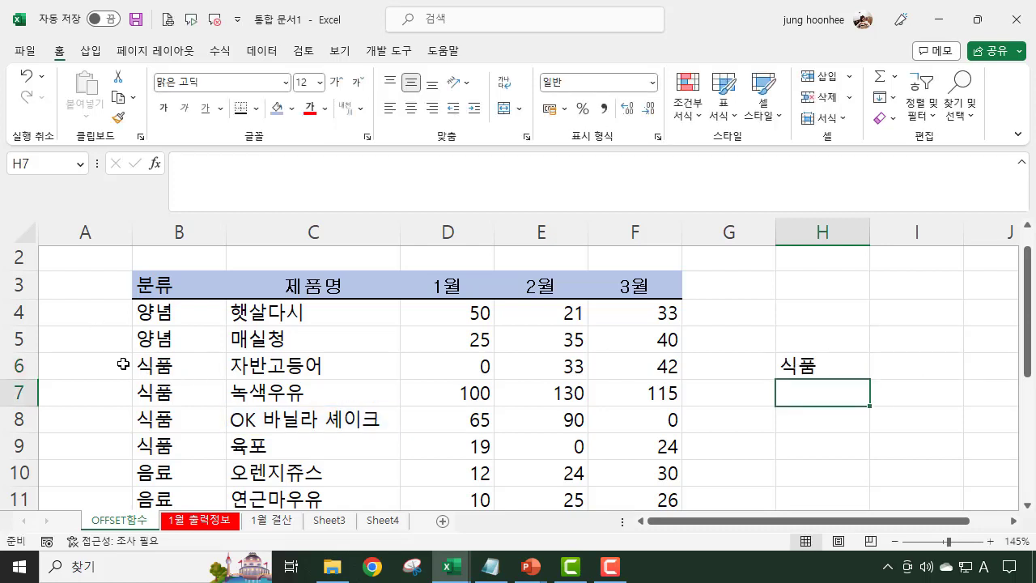
click(807, 361)
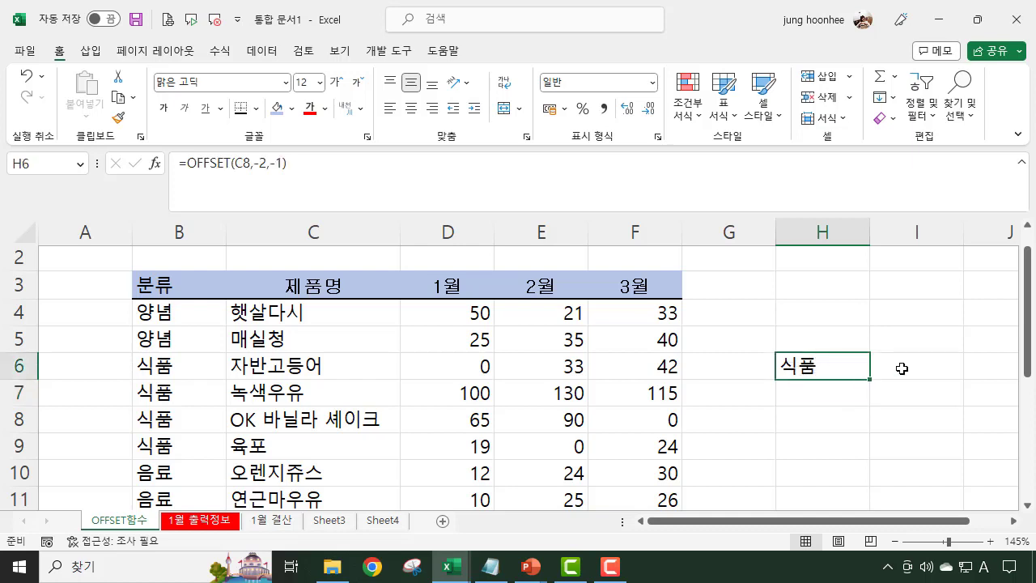
key(Delete)
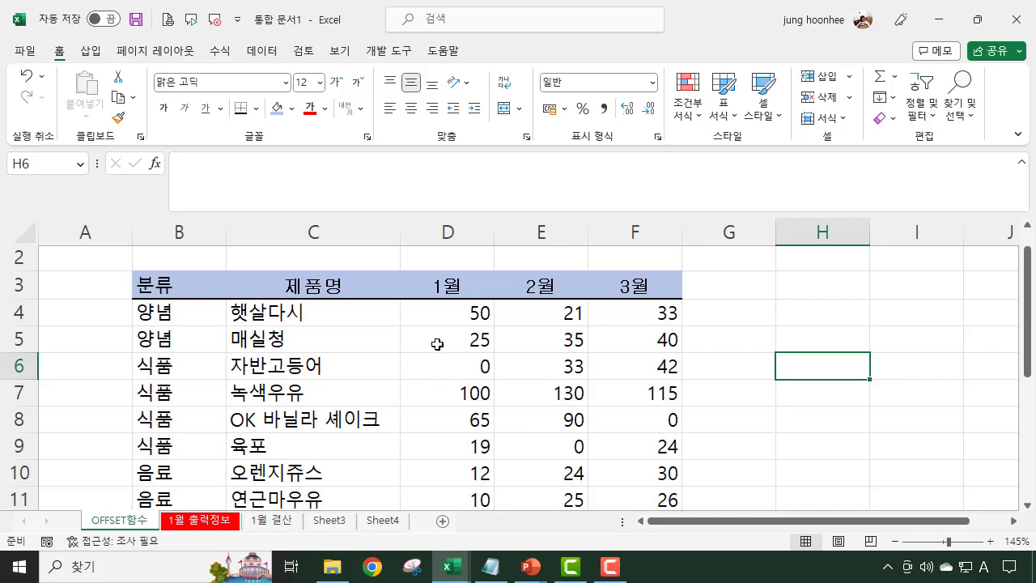
Step: Examine the product names in C6:C8 and the 제품명 header in C3, and return to cell H6
click(267, 366)
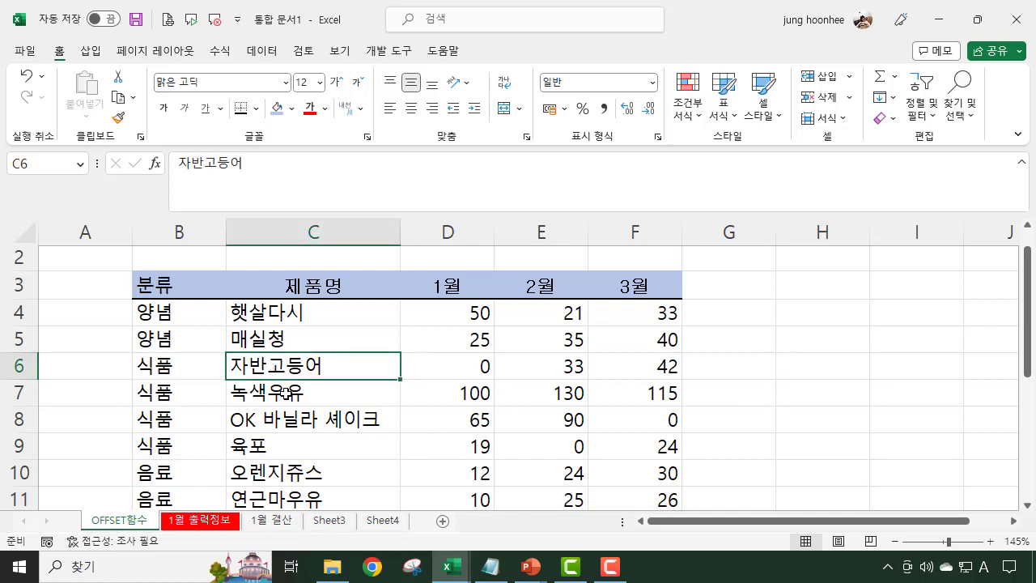
click(285, 394)
click(299, 423)
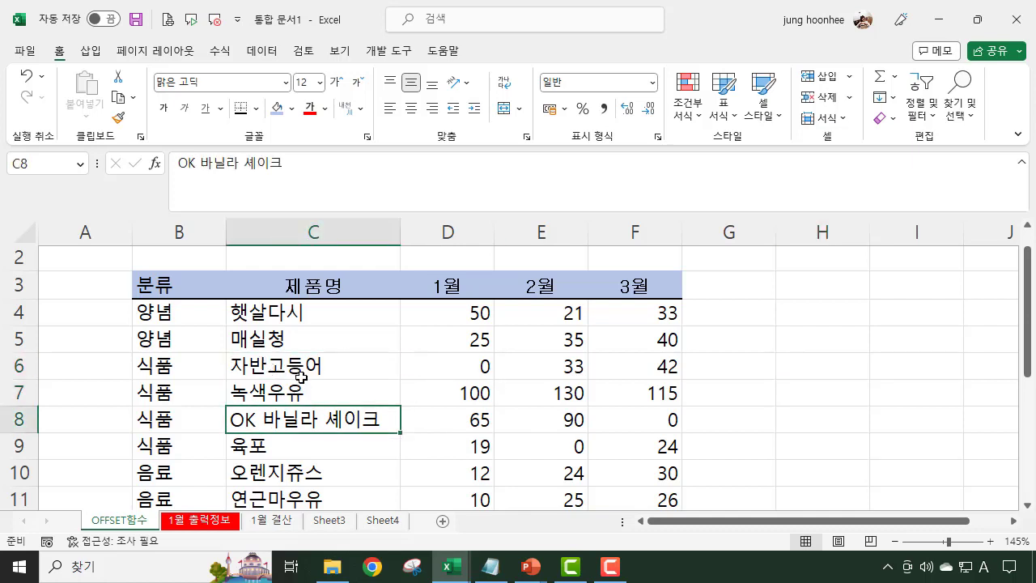
drag(297, 365, 298, 417)
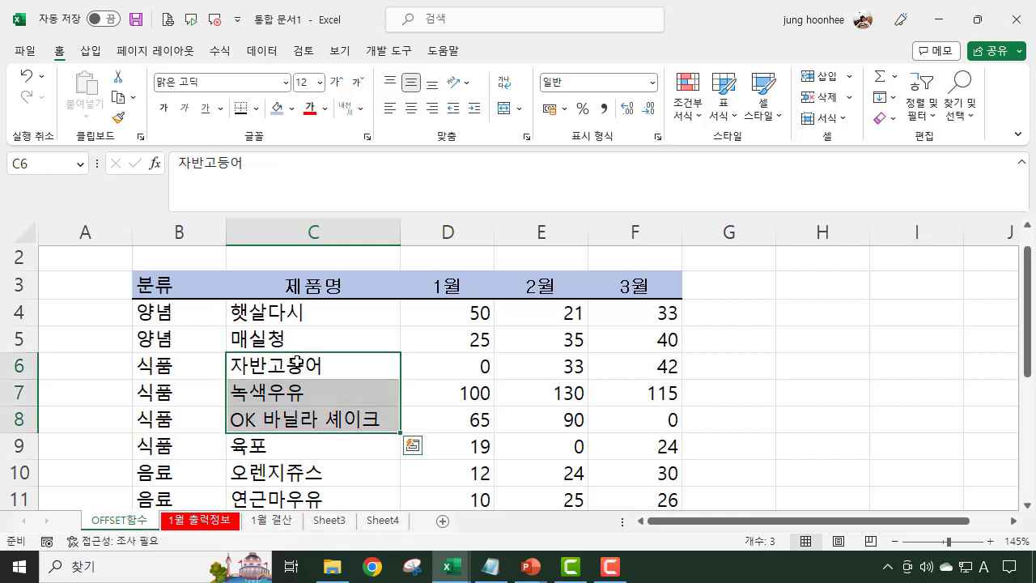
click(829, 368)
click(319, 279)
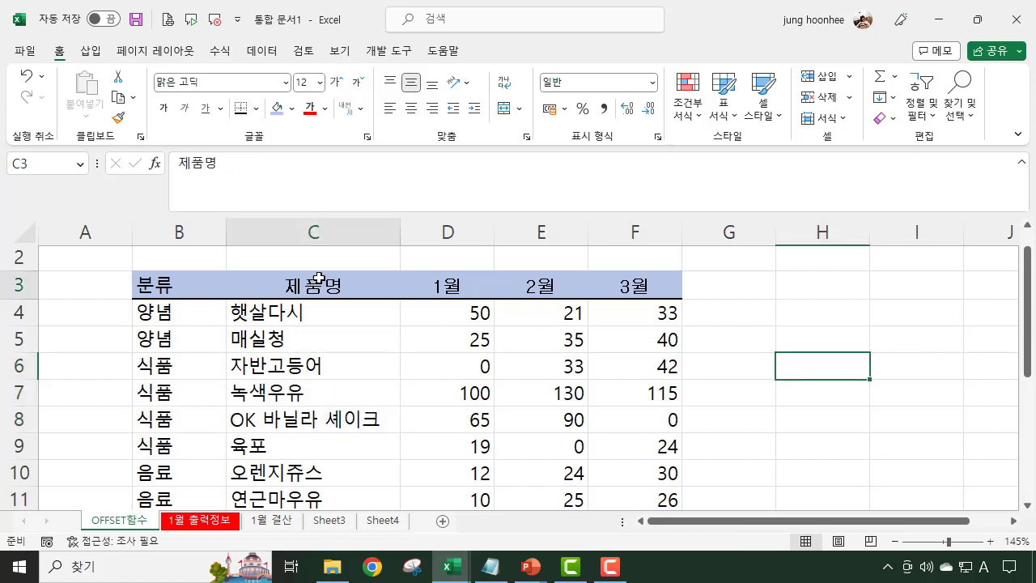
click(841, 368)
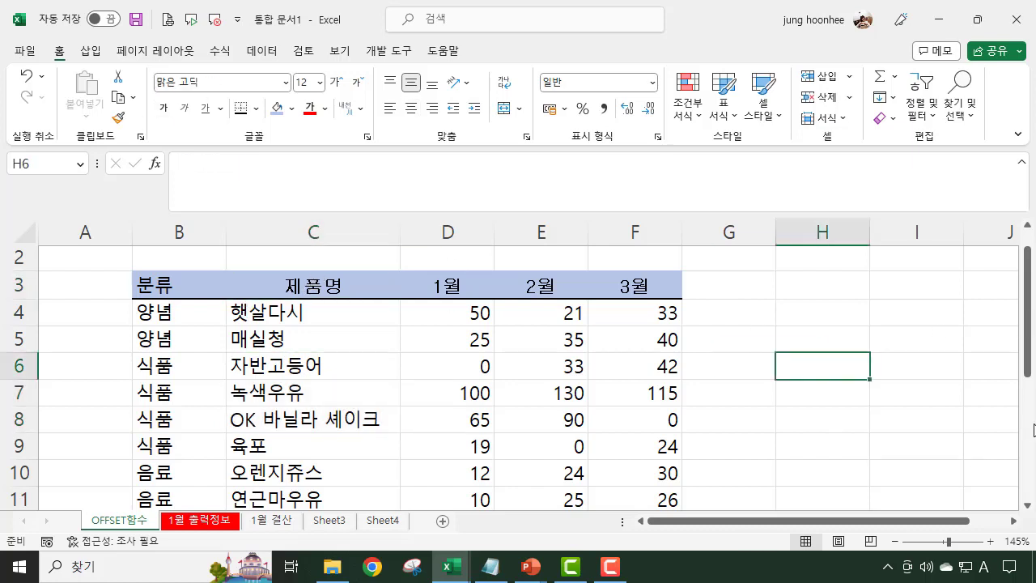
Step: Enter =OFFSET(C3,3,0,3,1) in cell H6 to return a block three rows high and one column wide
text(=OF)
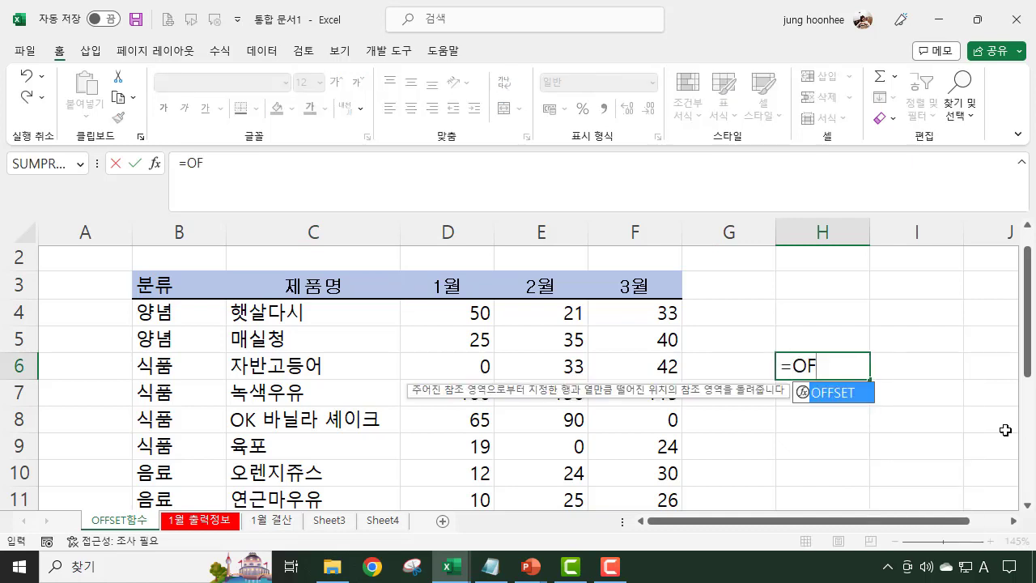
text(FSET()
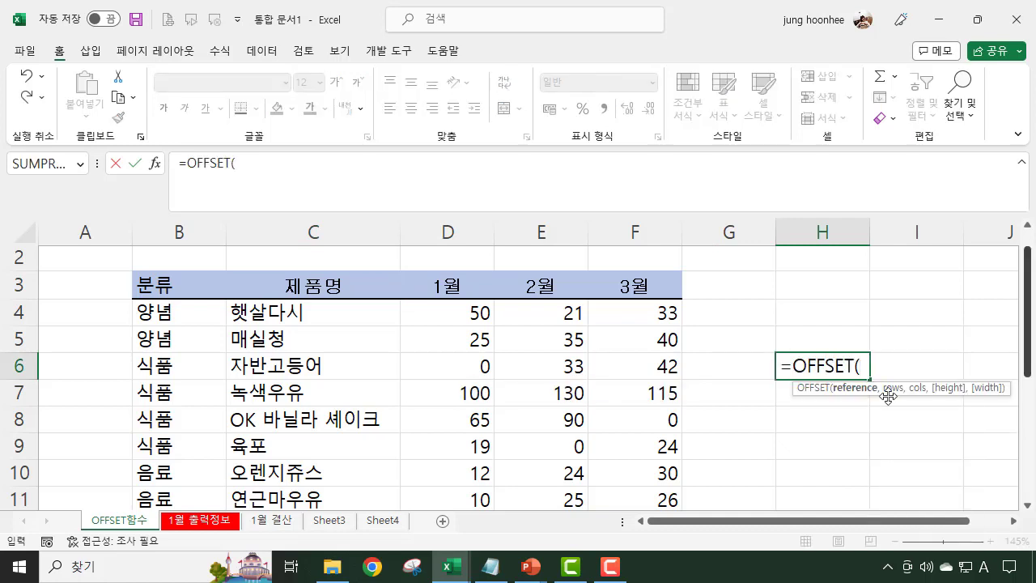
click(304, 286)
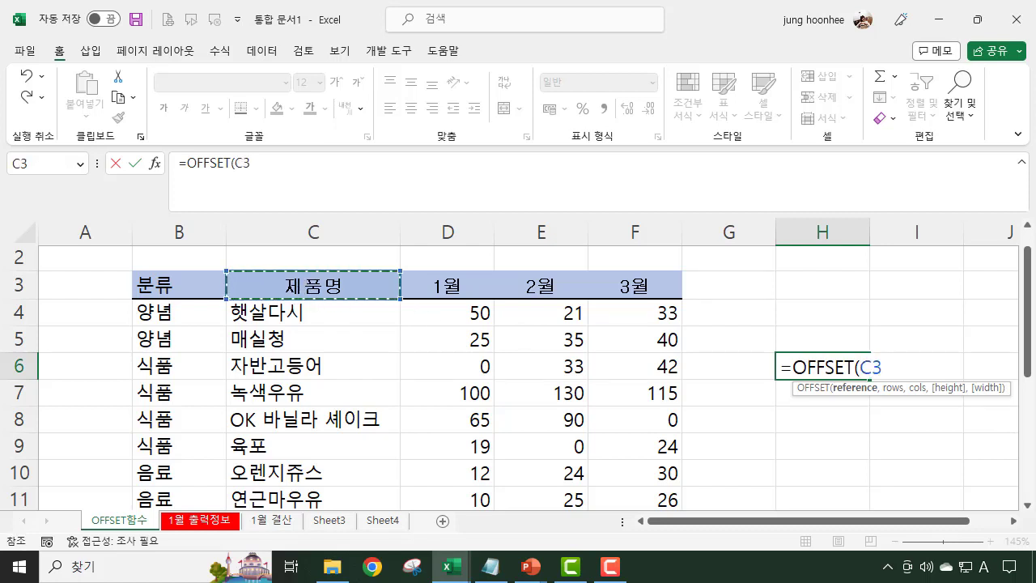
text(,)
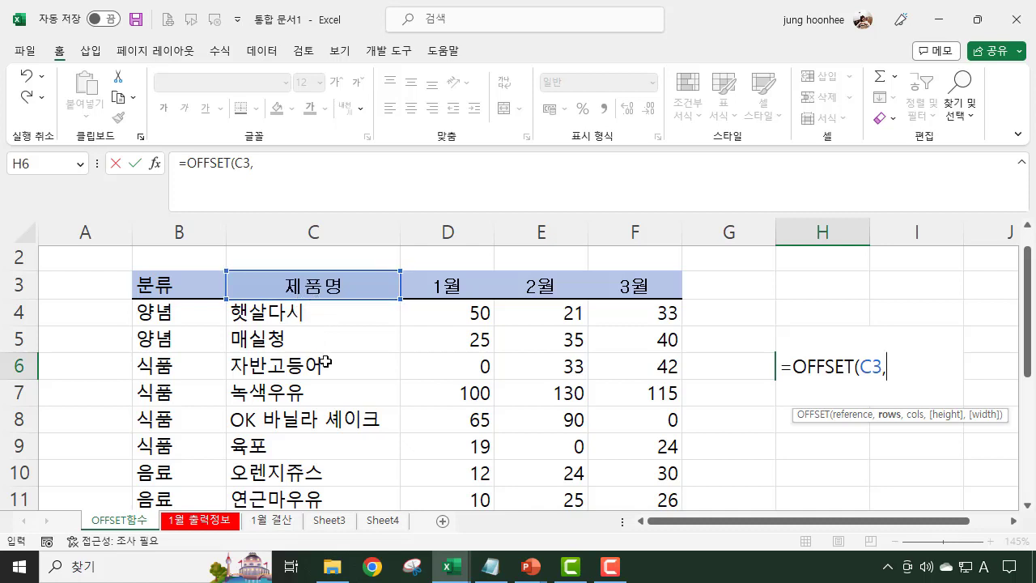
text(3,M)
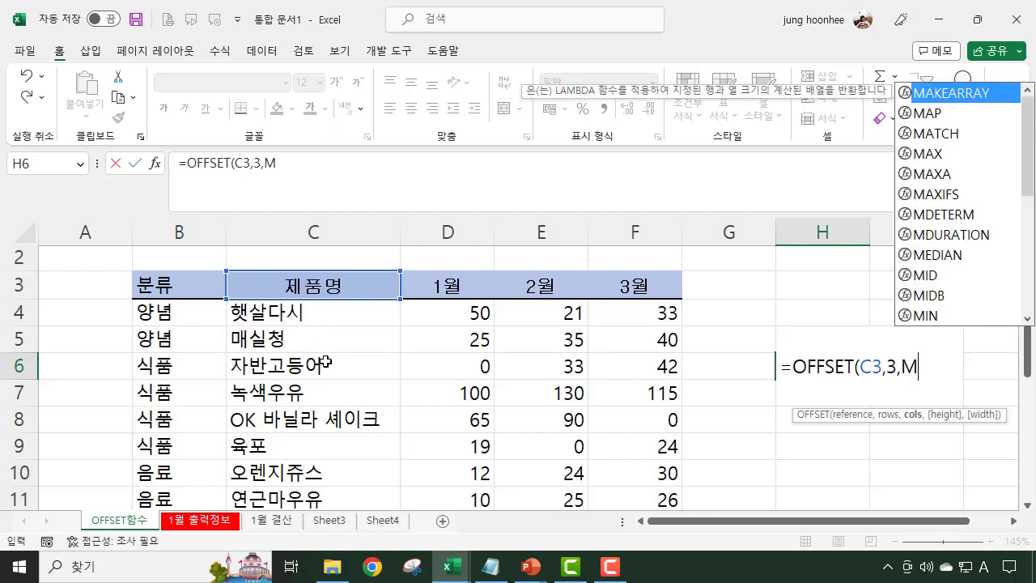
key(BackSpace)
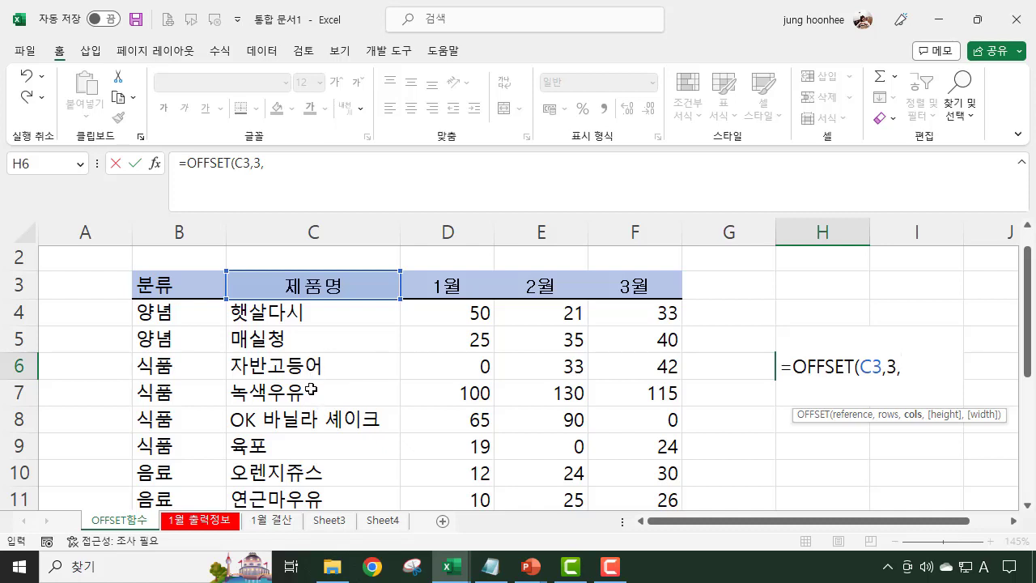
text(0)
text(,3,1)
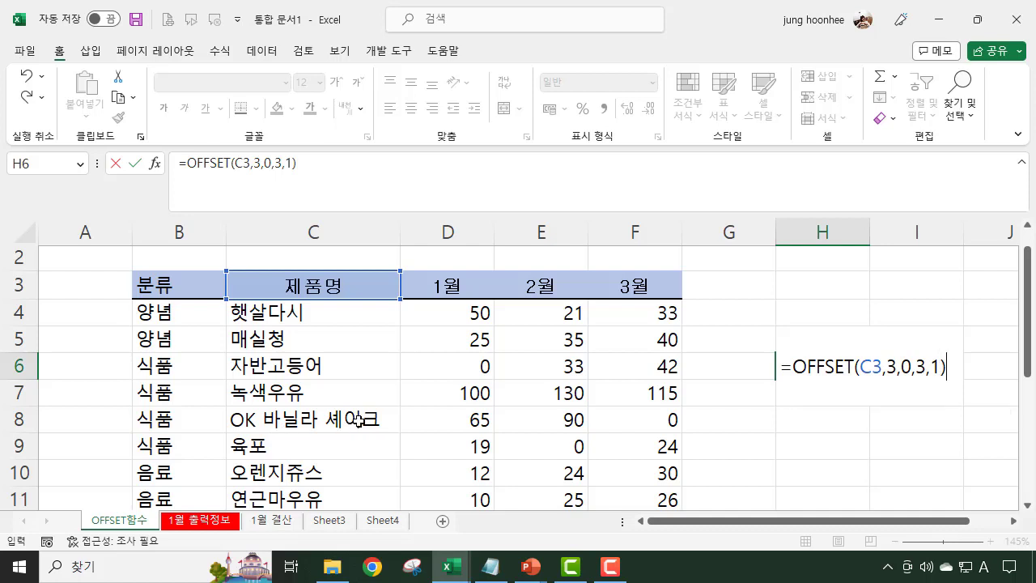
key(Return)
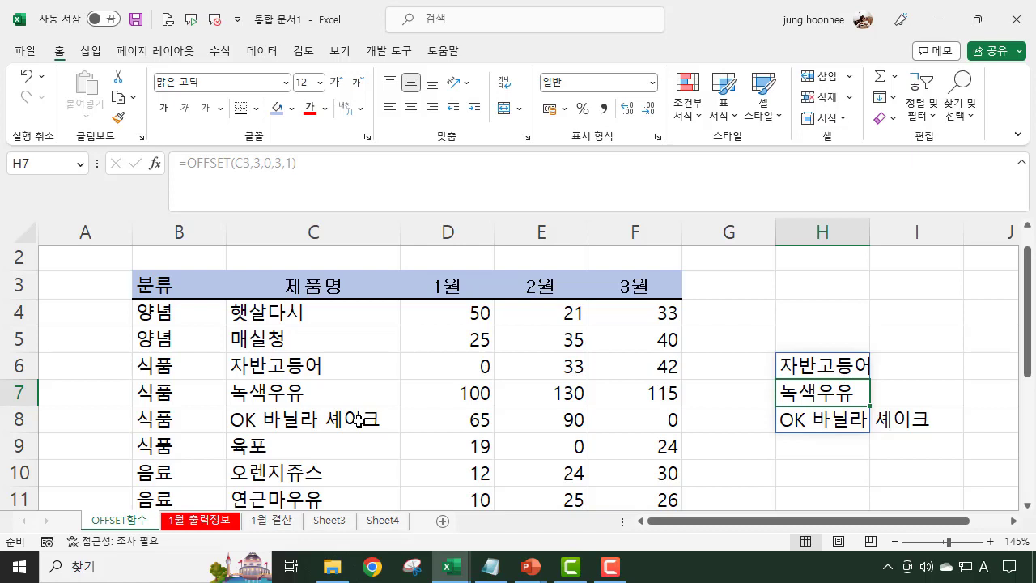
Step: Delete the whole of column H to remove the OFFSET formula and its spilled product names
right_click(848, 232)
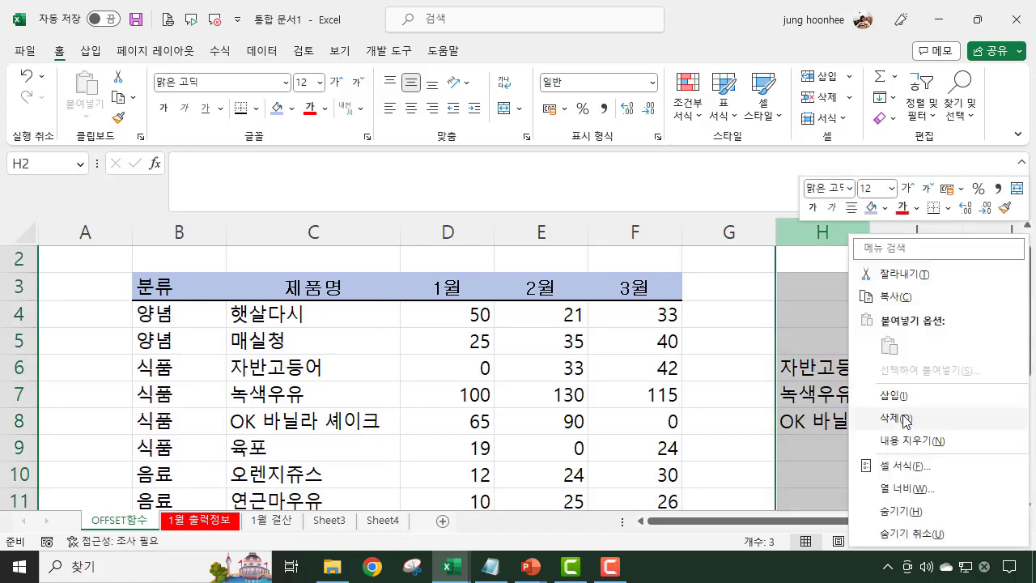
click(905, 419)
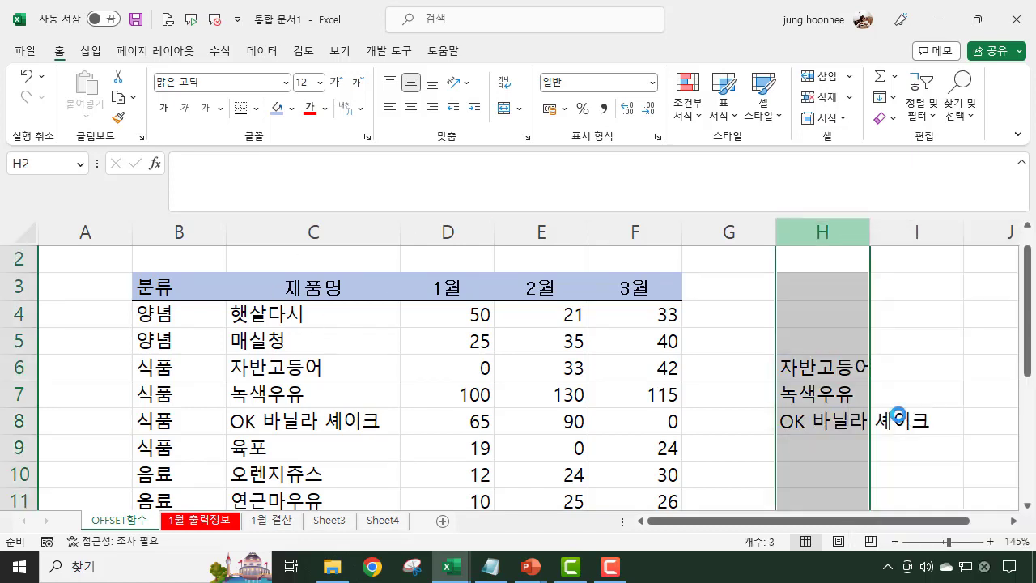
click(820, 400)
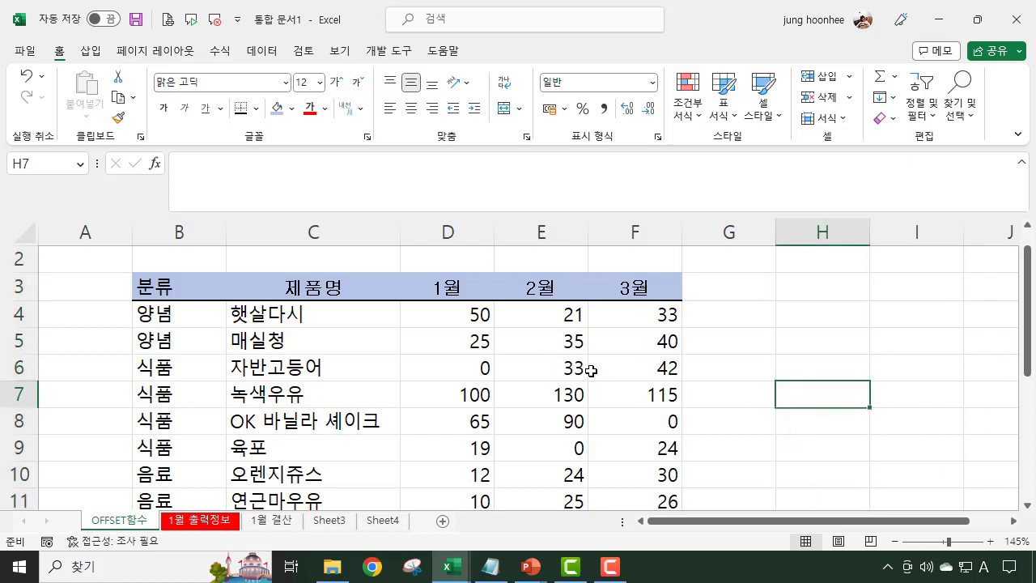
Step: Examine the 1월 to 3월 figures of the three 음료 products in D10:F12
scroll(548, 418, down, 1)
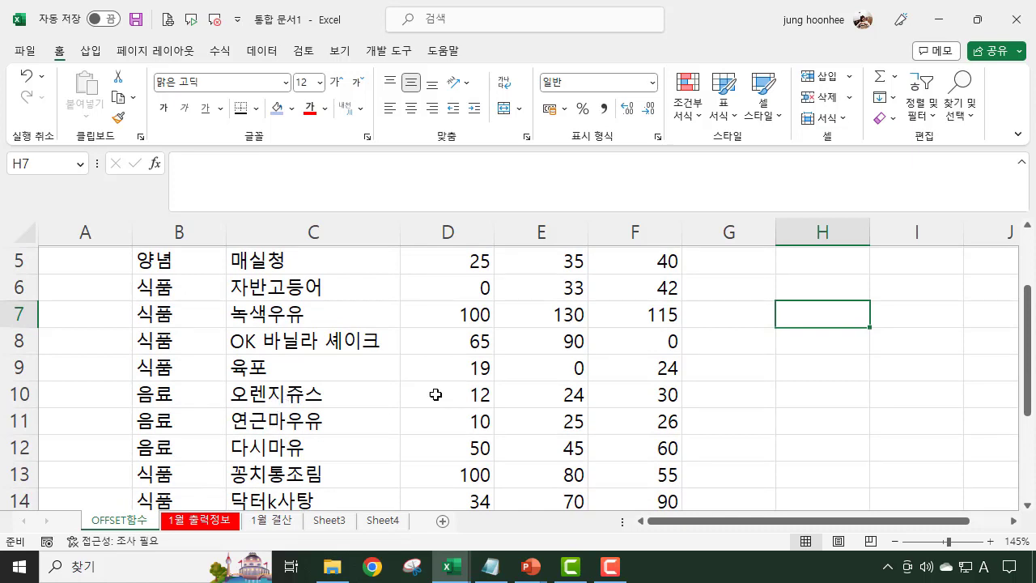
drag(453, 391, 665, 451)
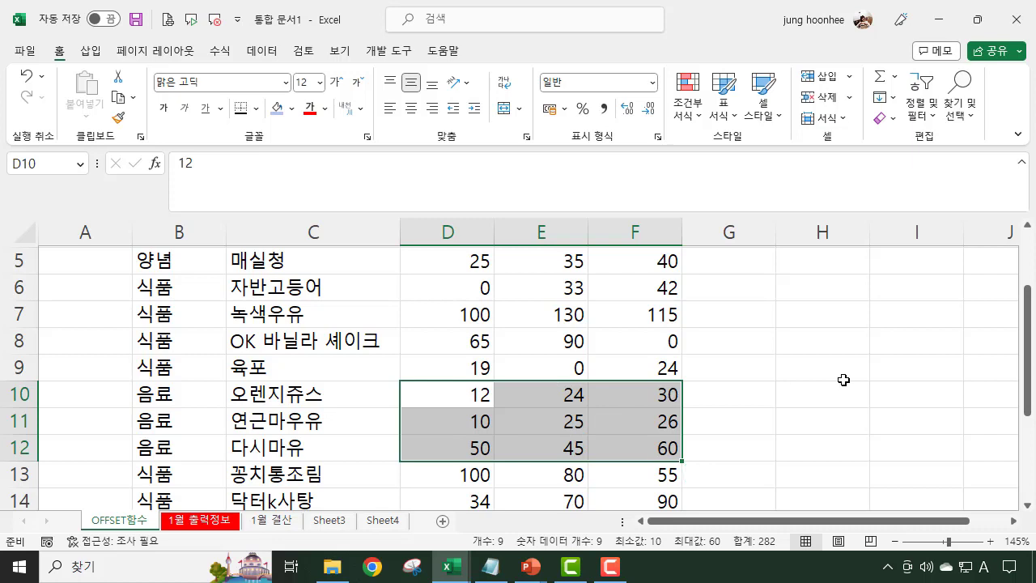
scroll(843, 379, up, 2)
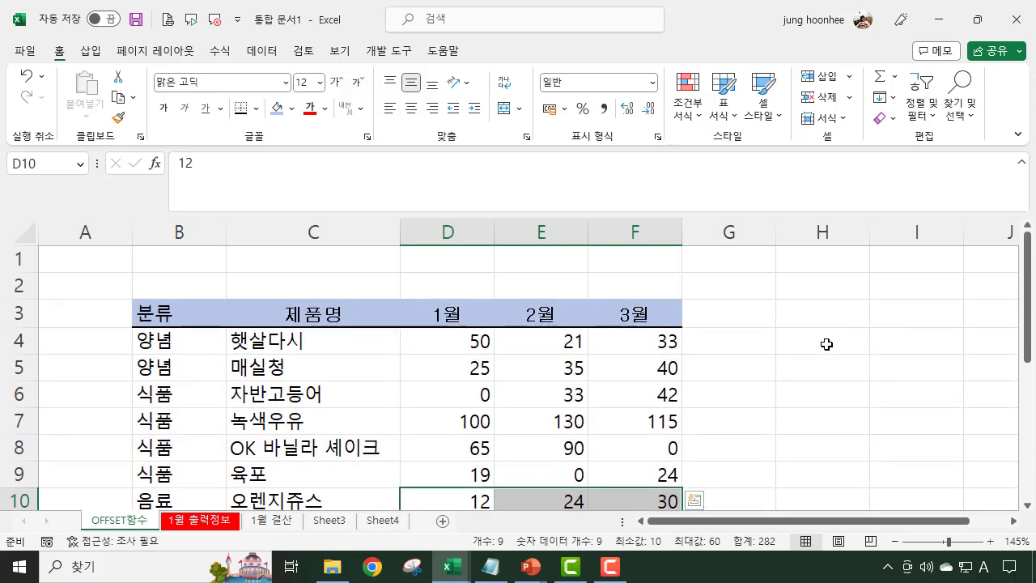
Step: Enter =OFFSET(C3,7,1,3,3) in cell H4 to return a block three rows high and three columns wide
click(824, 345)
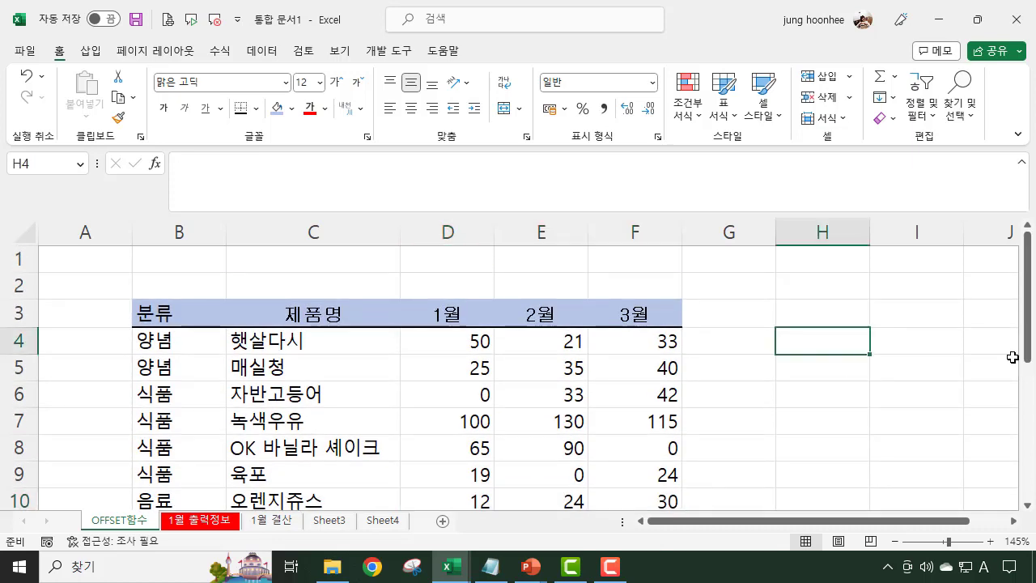
text(=)
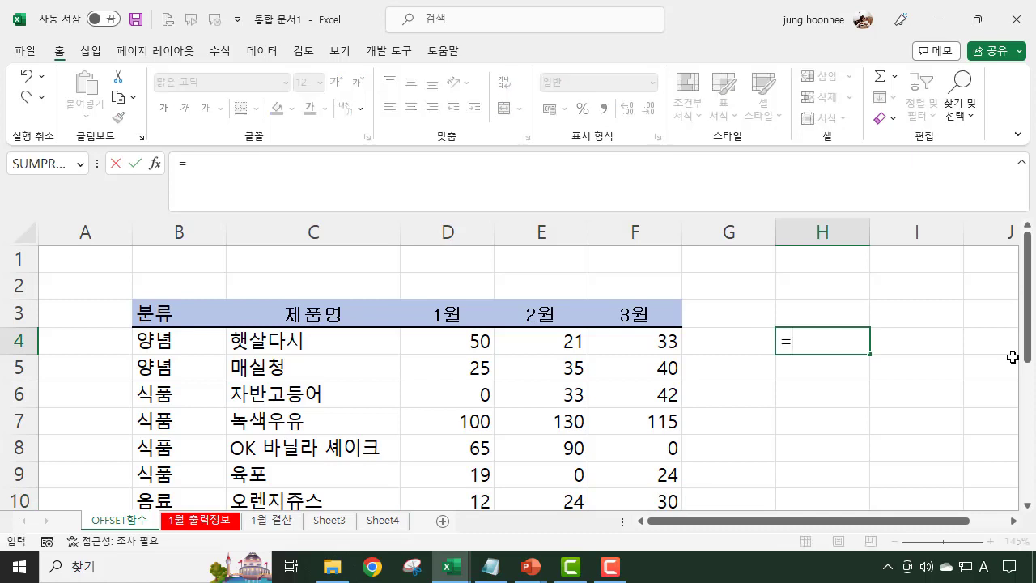
text(OF)
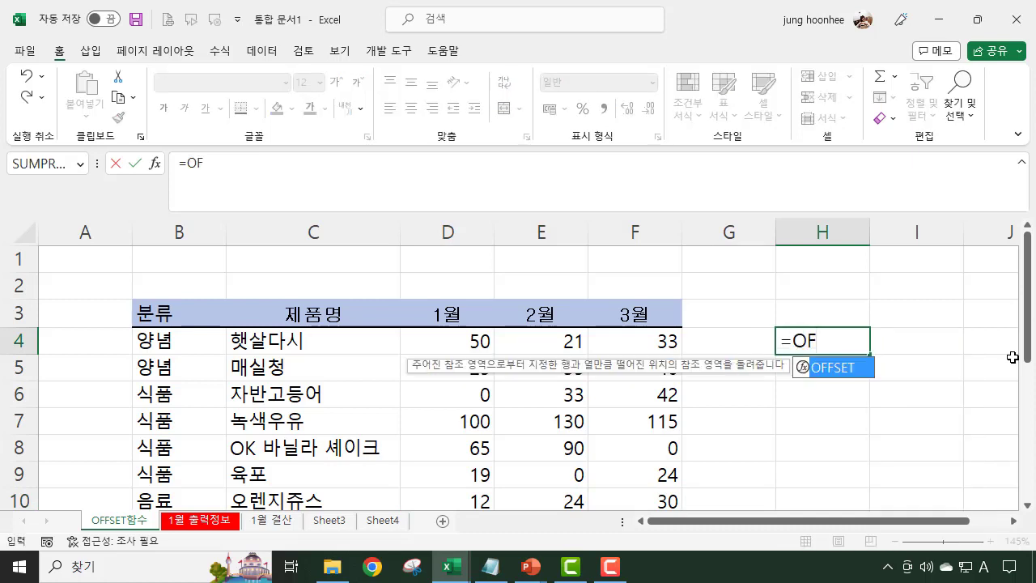
text(FSET()
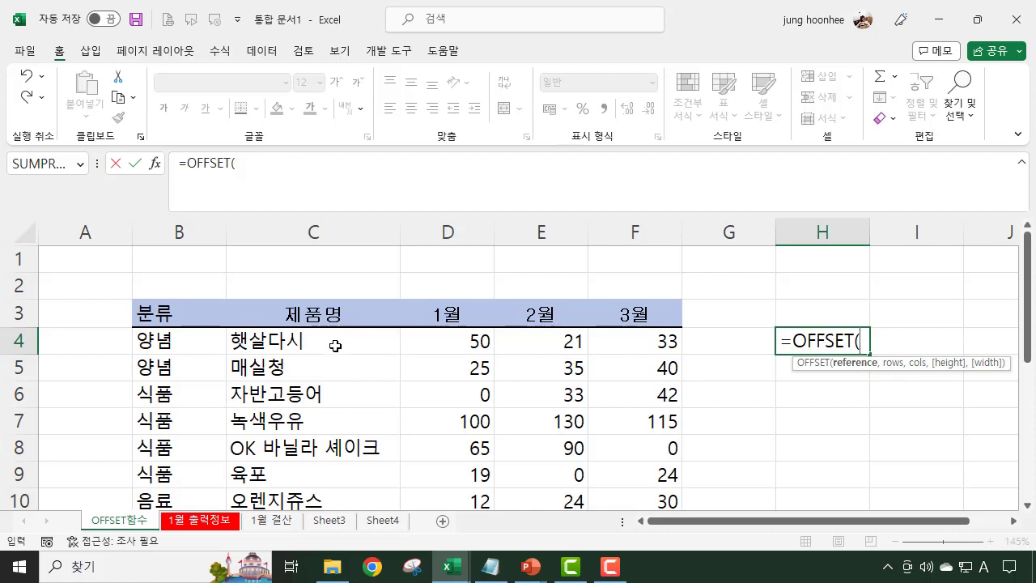
click(324, 314)
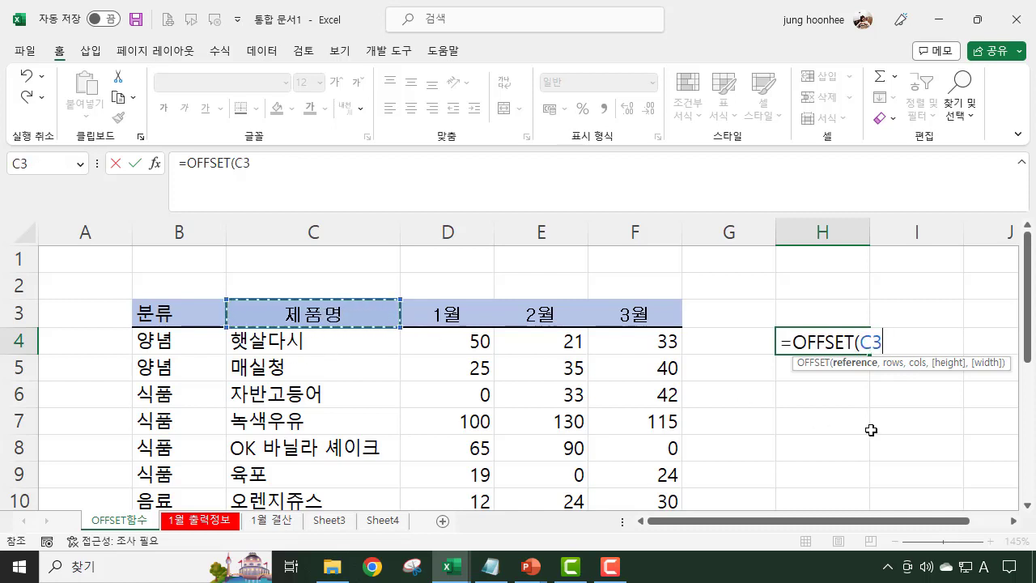
text(,)
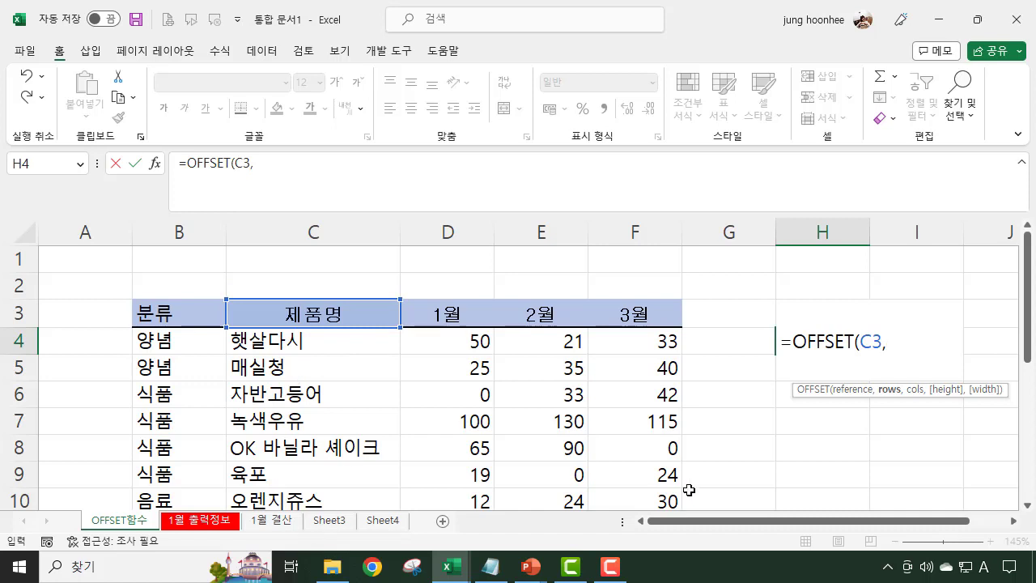
text(7,)
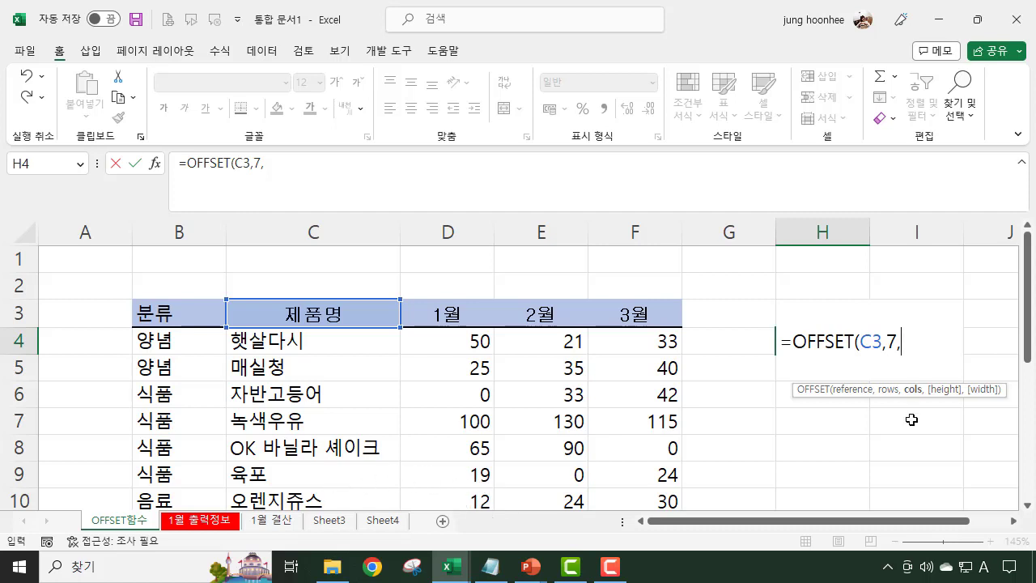
text(1,)
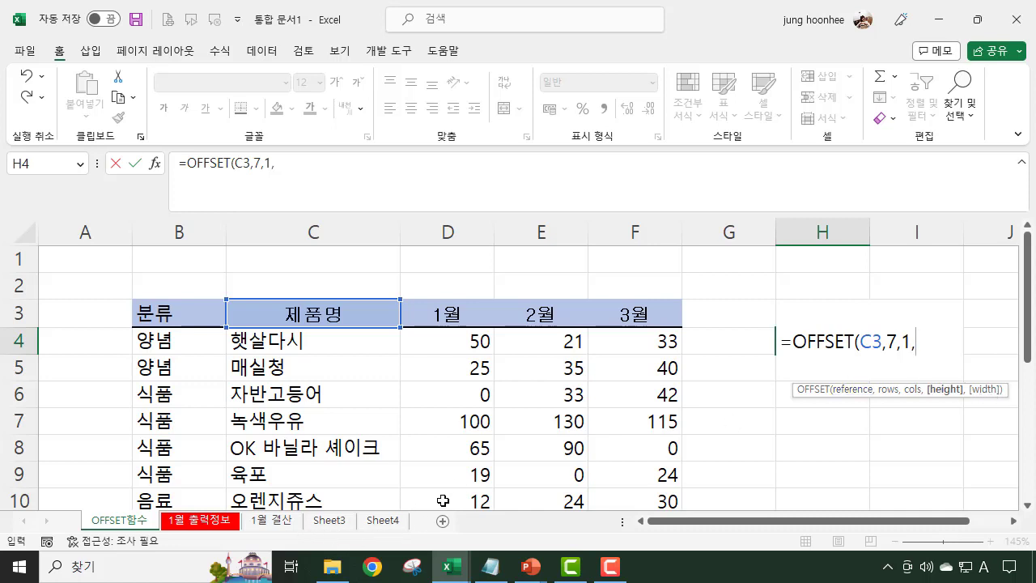
scroll(443, 501, down, 1)
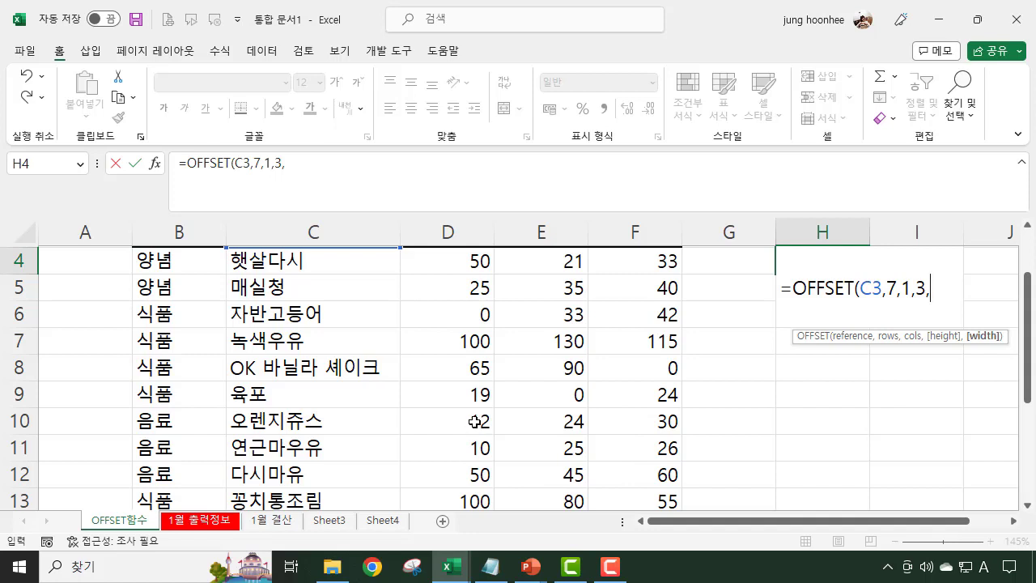
text(3))
key(Return)
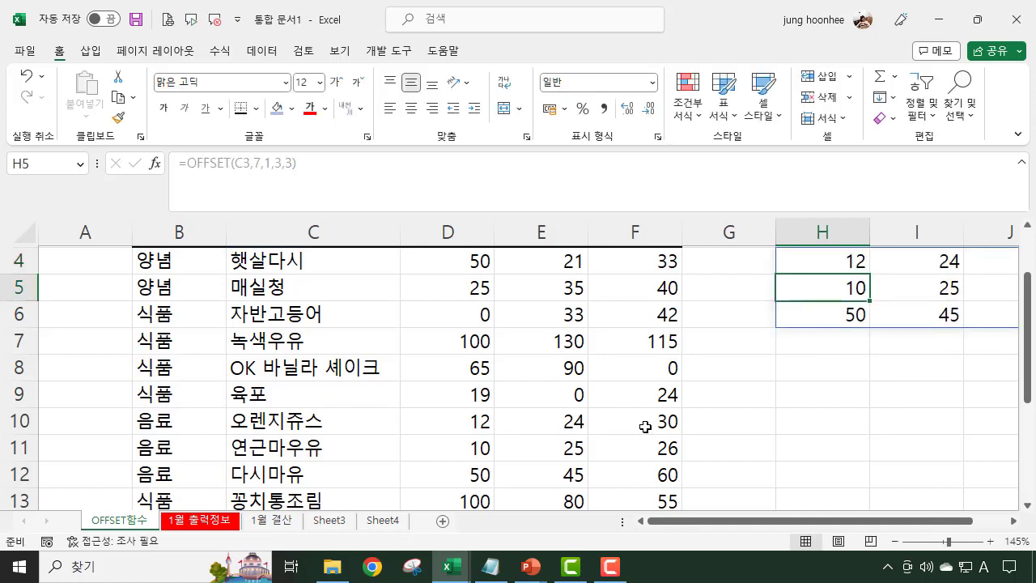
Step: Check the array returned in H4:J6 and delete columns H through J
drag(854, 521, 888, 522)
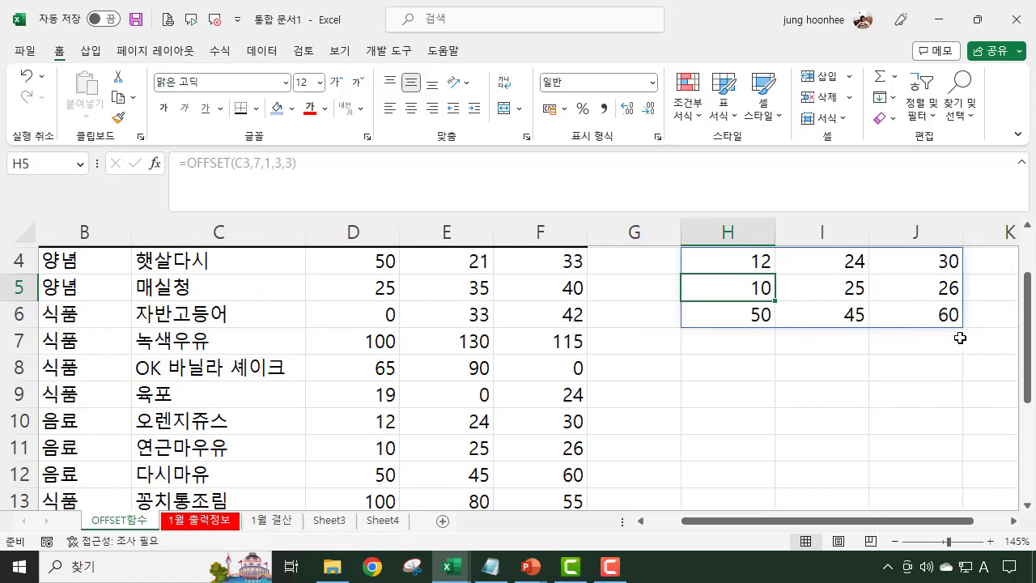
scroll(767, 342, up, 1)
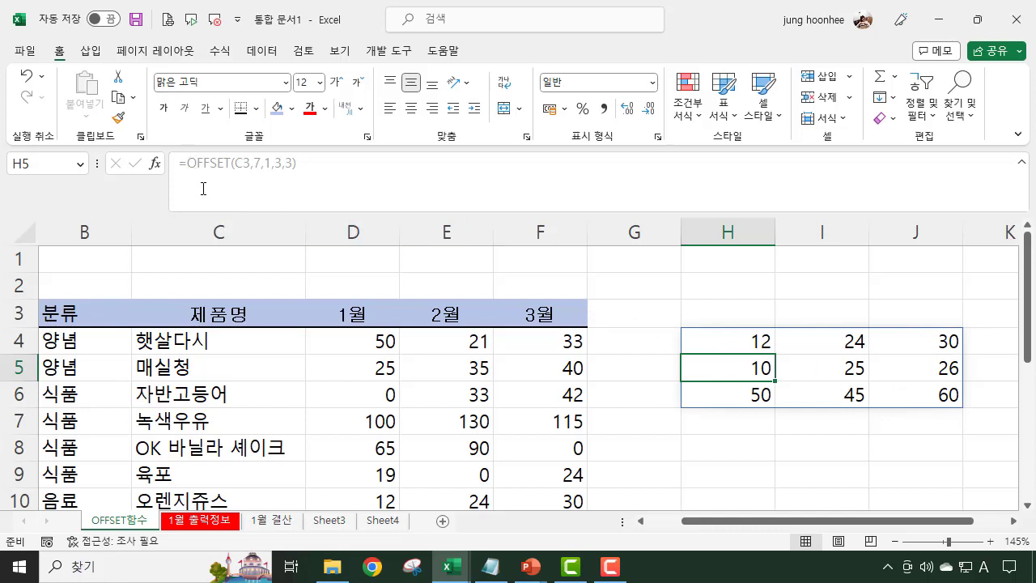
click(733, 421)
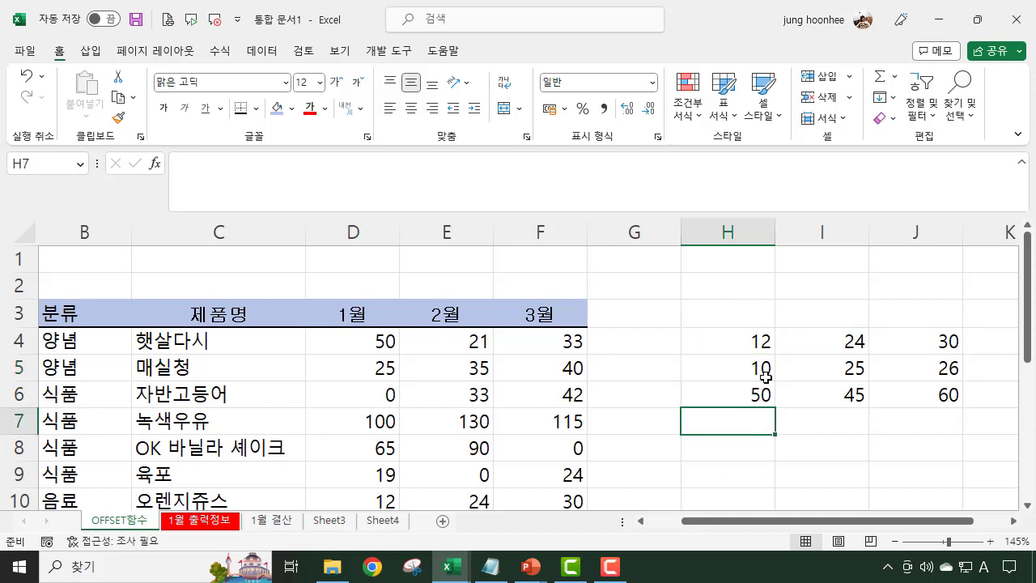
click(726, 231)
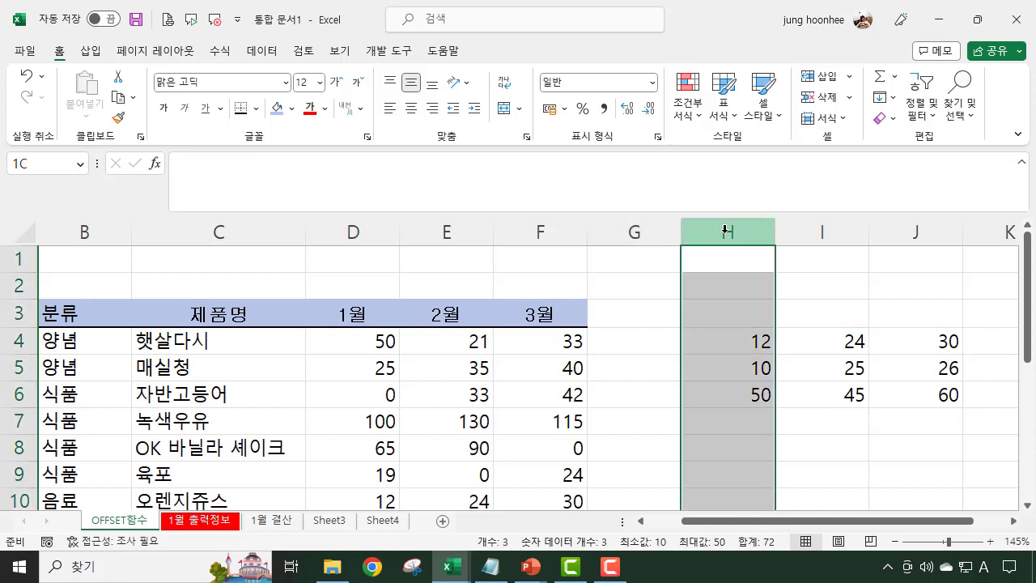
drag(726, 231, 918, 229)
right_click(917, 229)
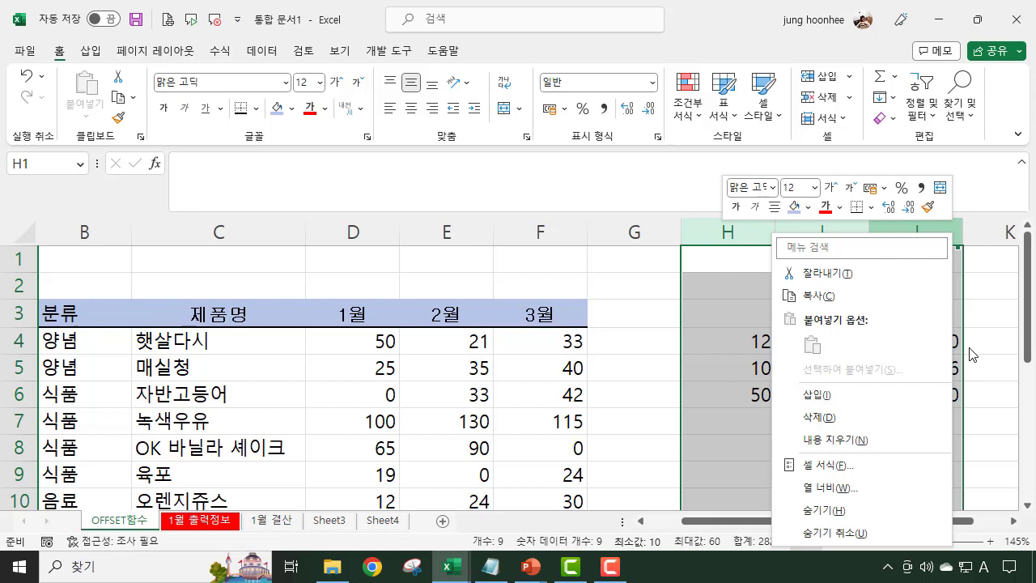
click(819, 417)
Step: Enter =SUM(OFFSET(C3,7,1,3,3)) in cell H4 to total the three-by-three block of 음료 figures
click(729, 339)
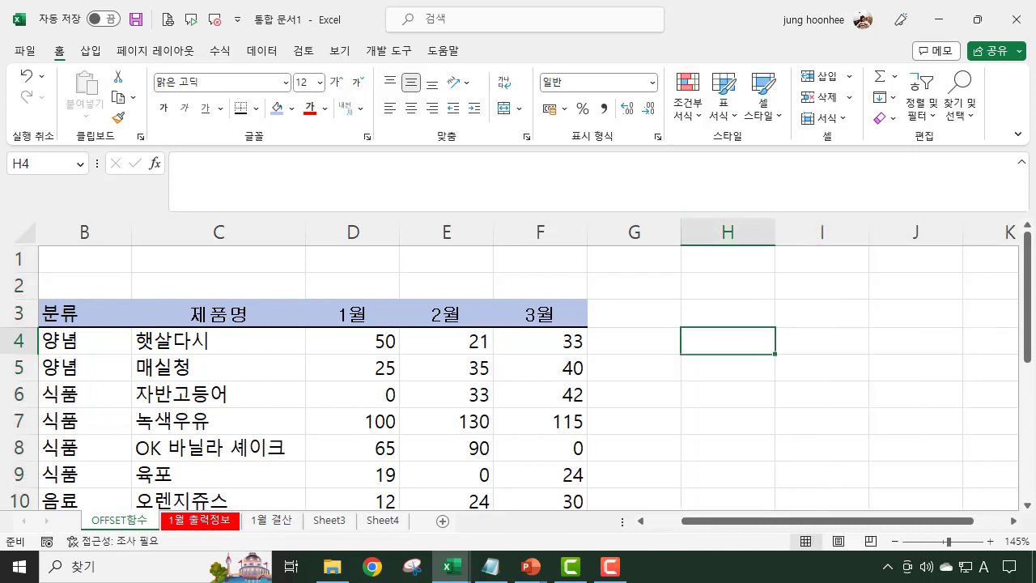
text(=S)
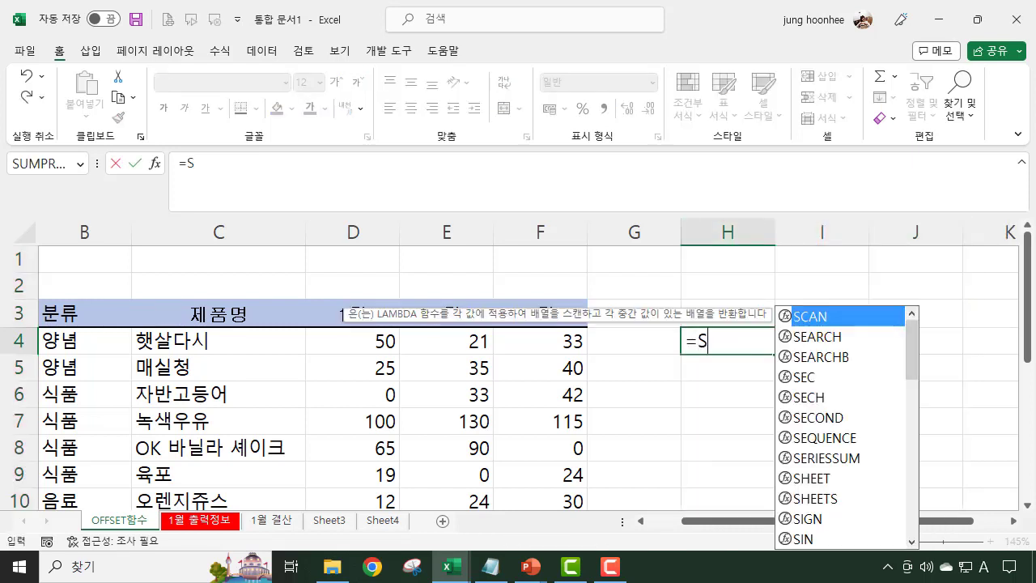
text(U,)
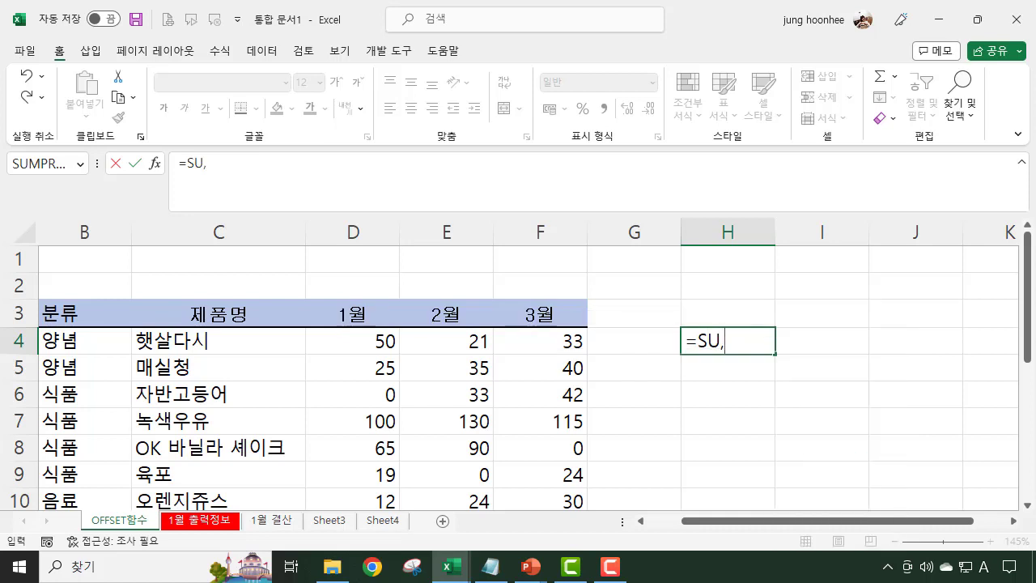
key(BackSpace)
text(M)
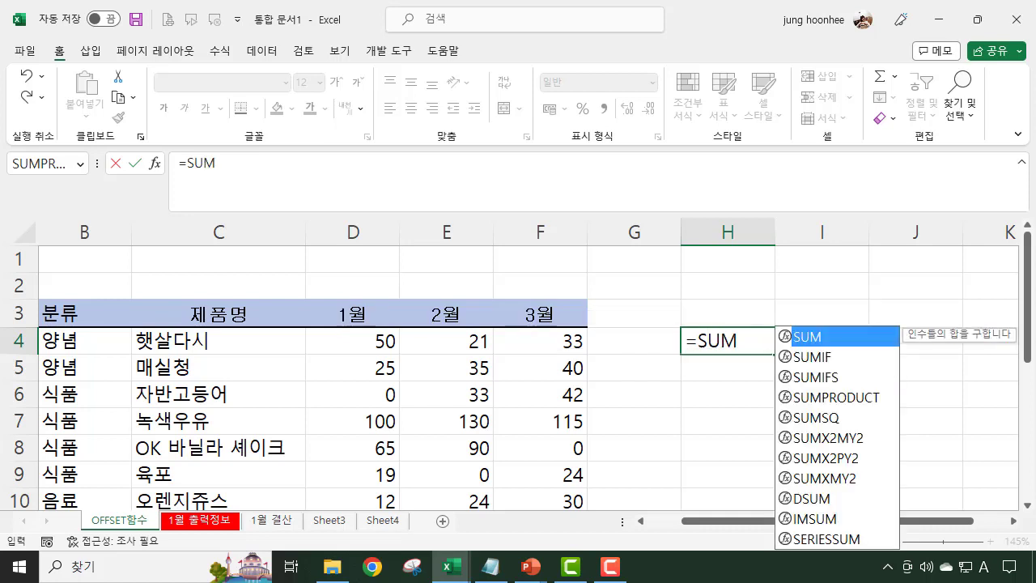
text((OF)
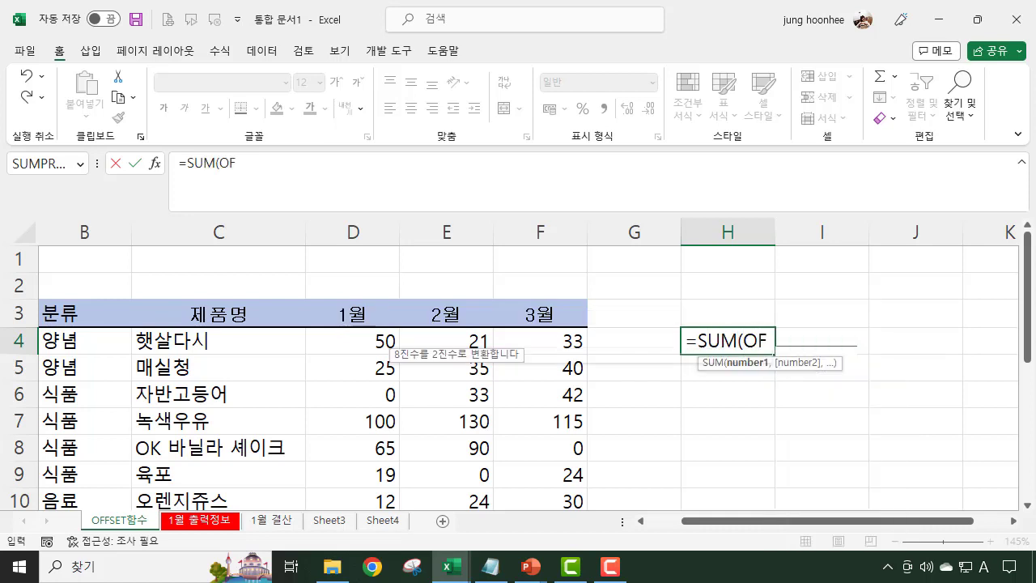
text(FSET()
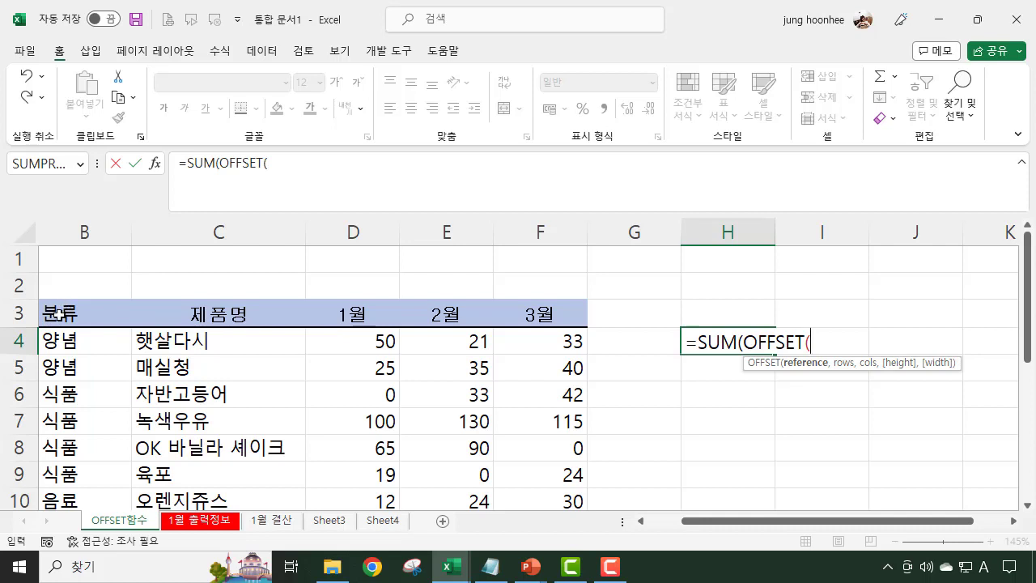
click(212, 312)
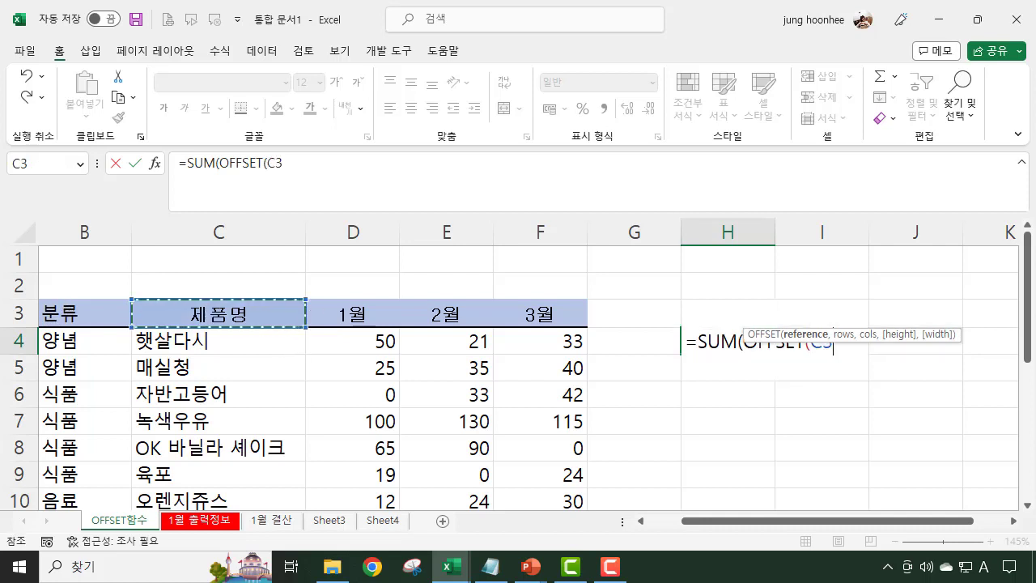
text(,)
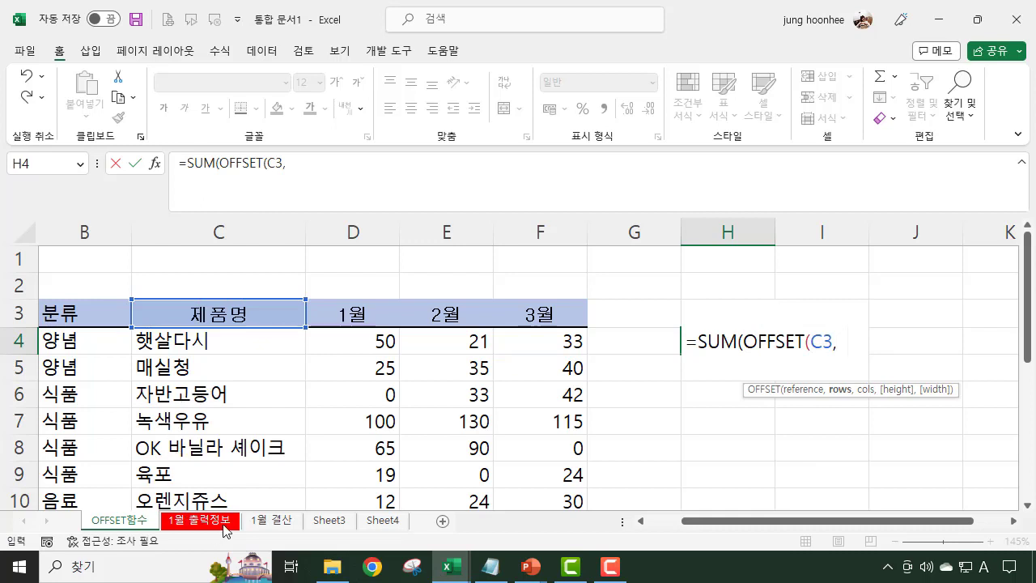
text(7,1,)
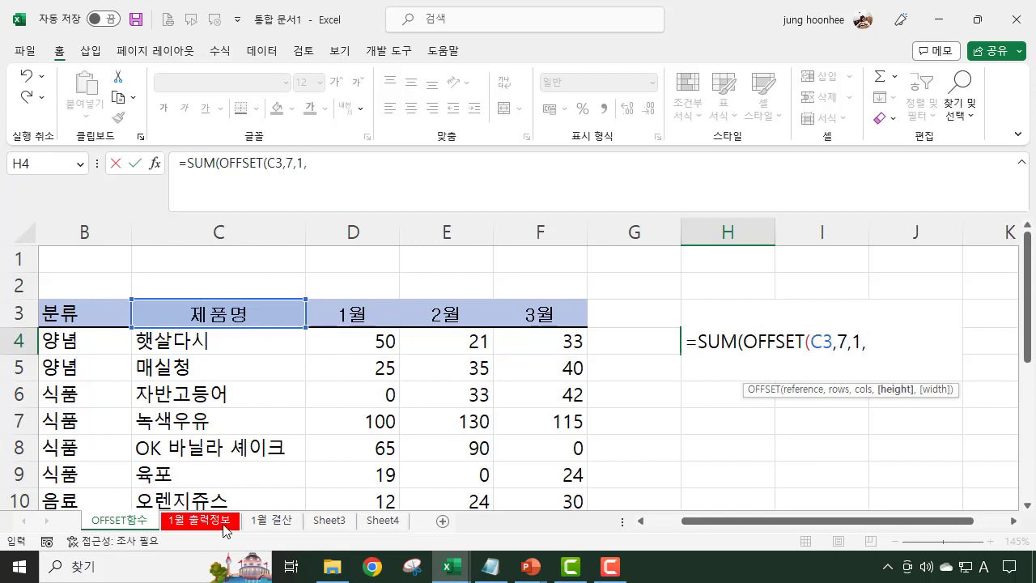
text(3,3)
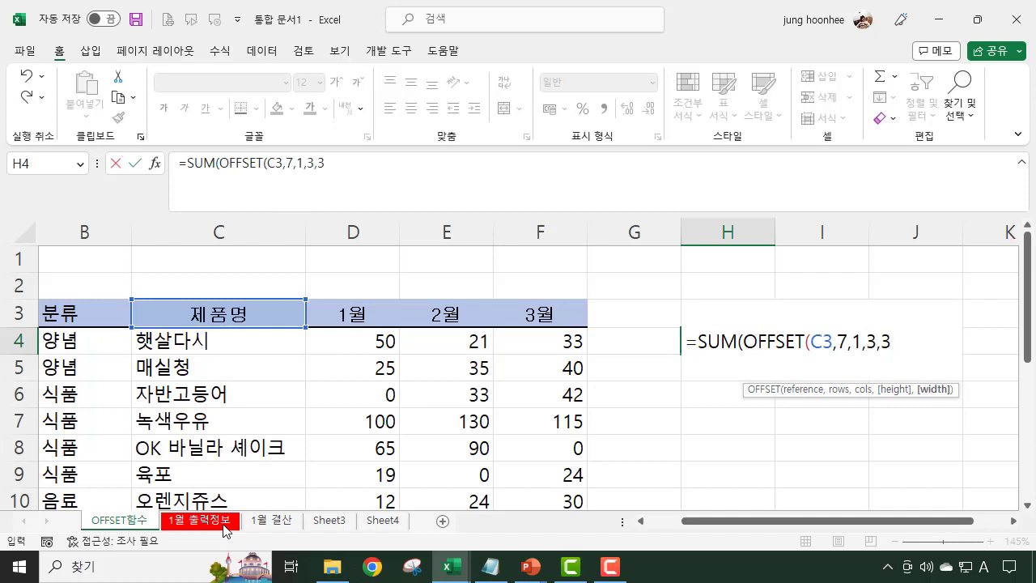
text()))
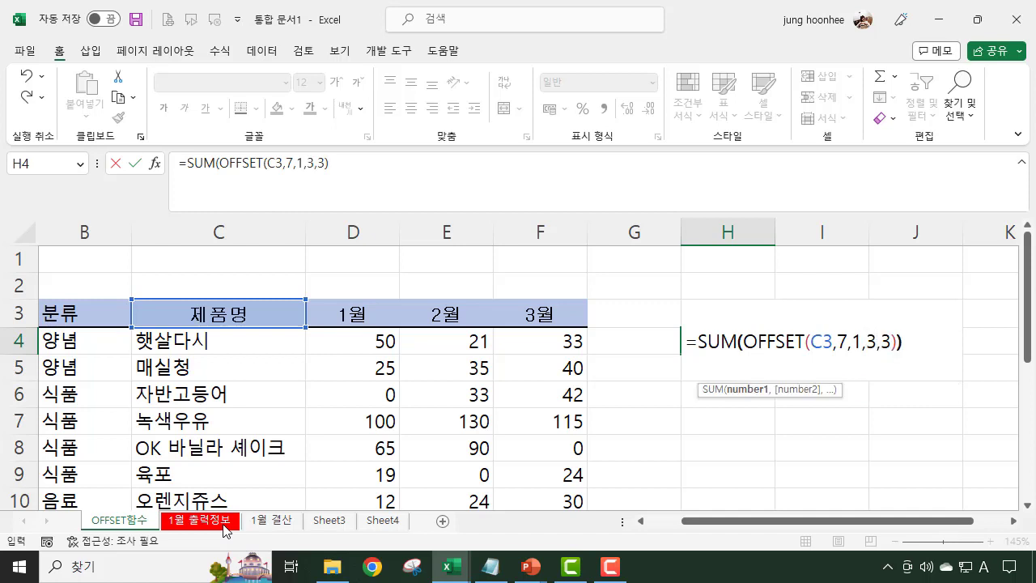
key(Return)
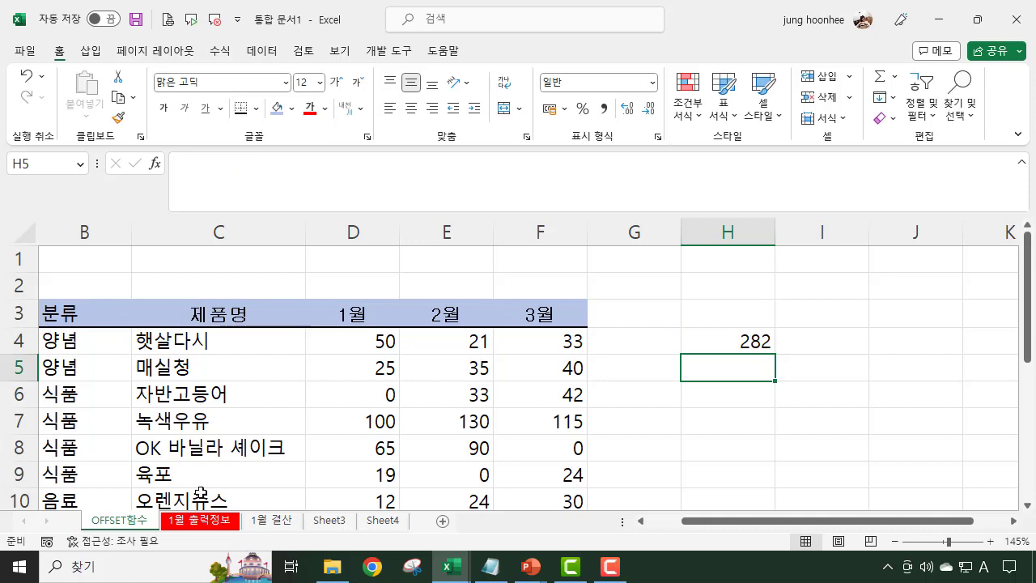
Step: Compare the total of the 음료 figures in D10:F12 with the SUM and OFFSET result in H4
scroll(221, 486, down, 1)
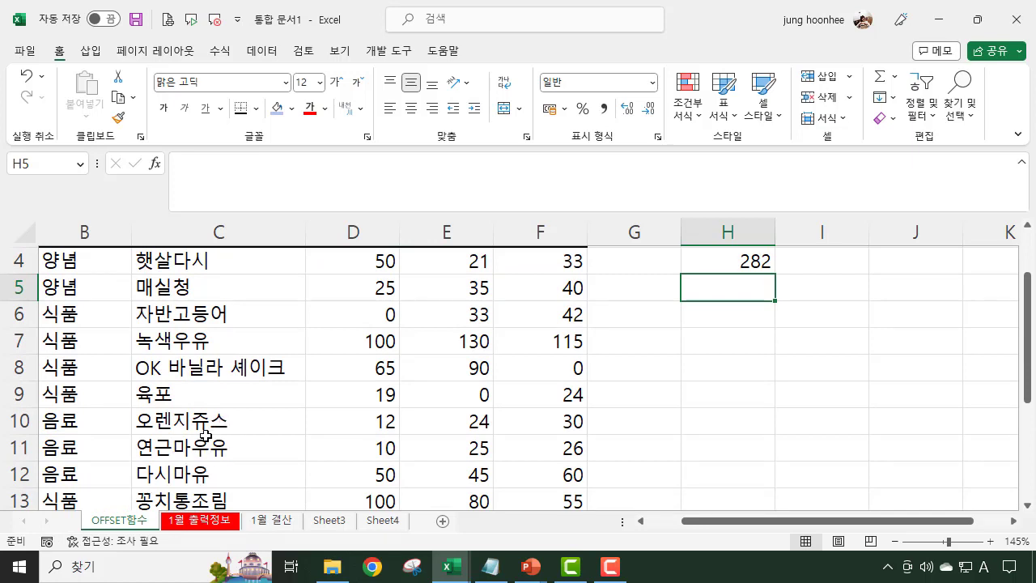
drag(370, 418, 572, 477)
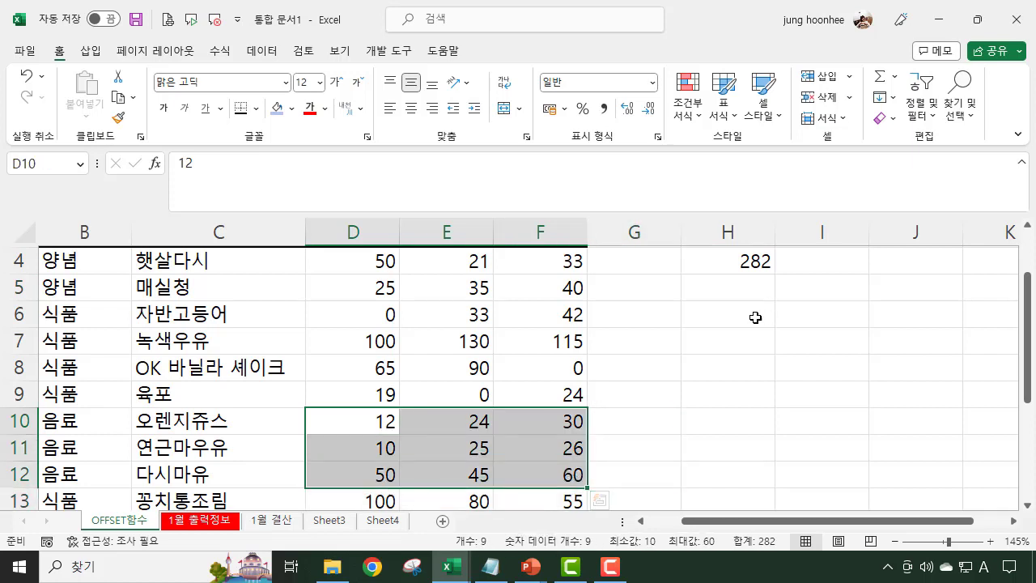
click(726, 262)
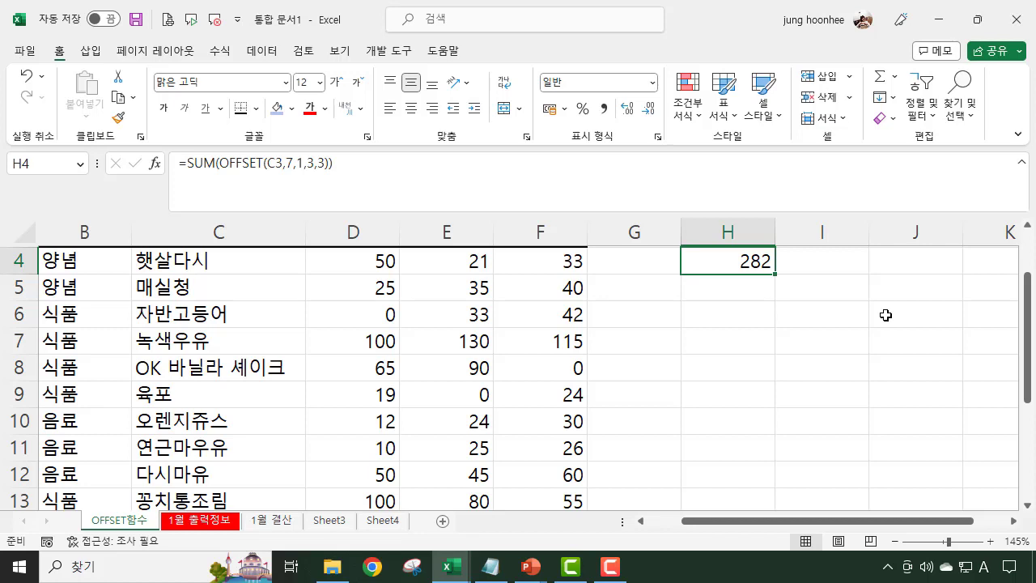
Step: Delete the whole of column H to remove the SUM and OFFSET formula
click(803, 315)
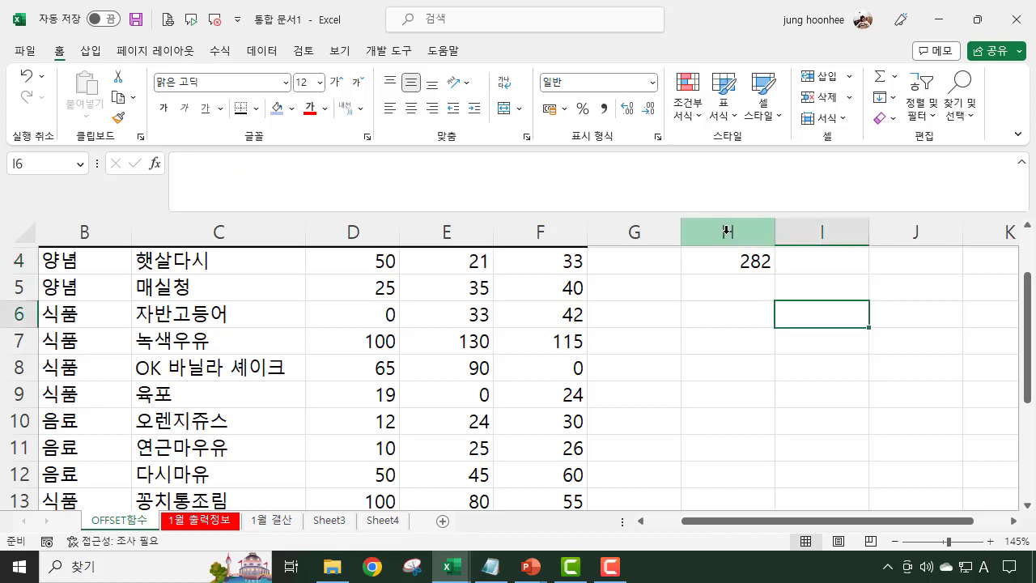
click(727, 231)
right_click(727, 231)
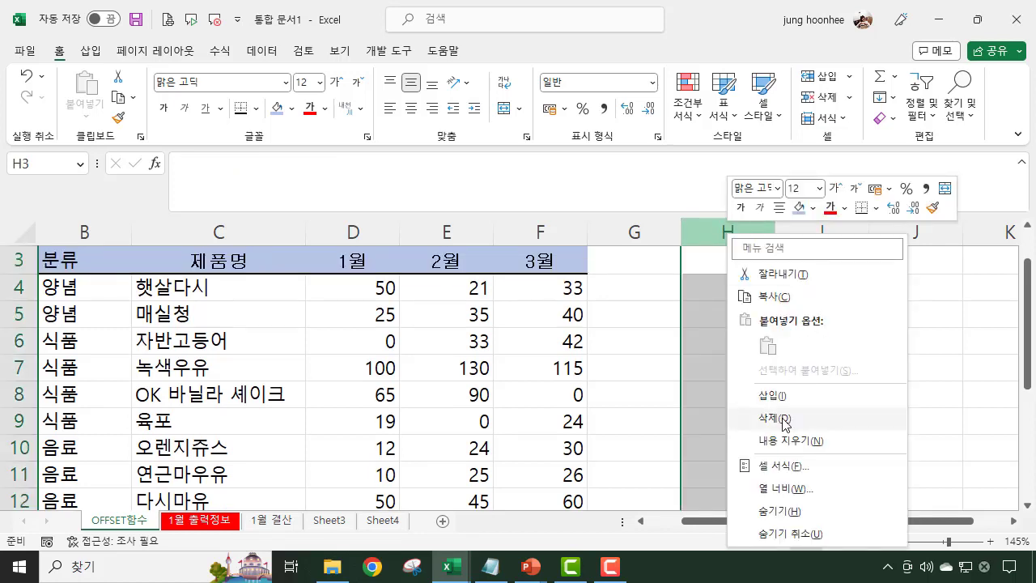
click(783, 420)
click(808, 317)
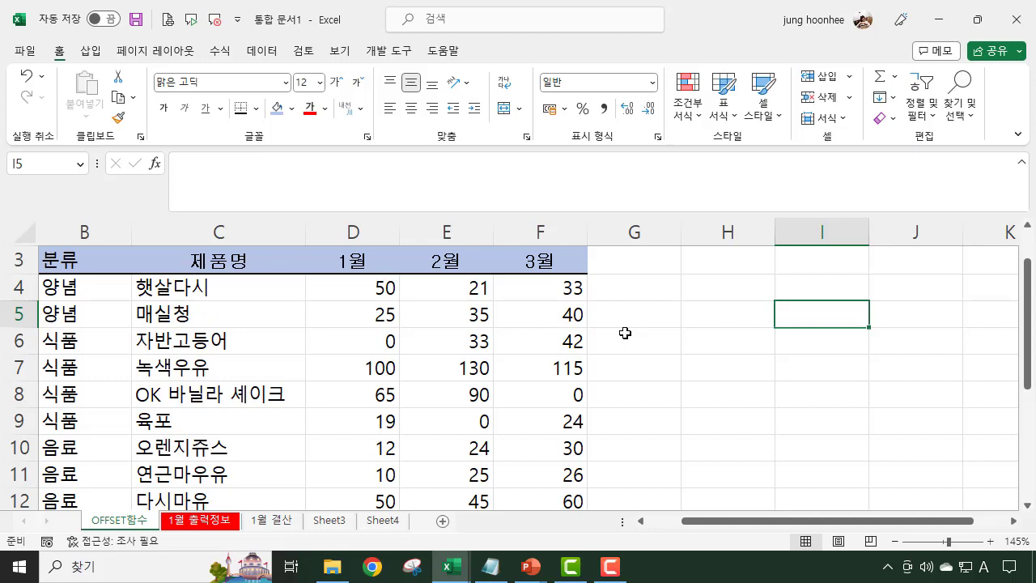
Step: Review the daily records on the 1월 출력정보 sheet and the blank total cells E3 and E4 on the 1월 결산 sheet
click(216, 522)
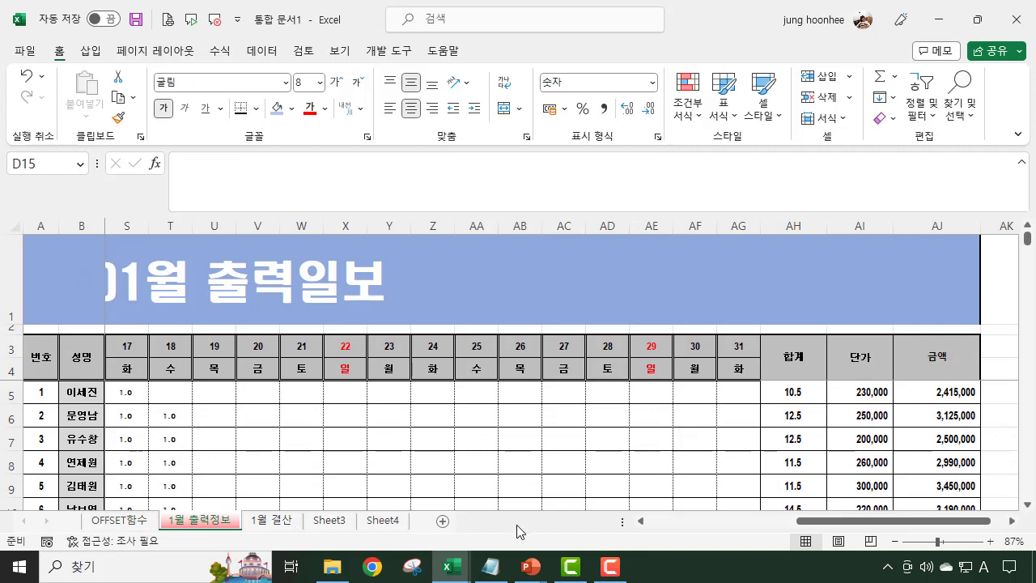
drag(805, 521, 631, 531)
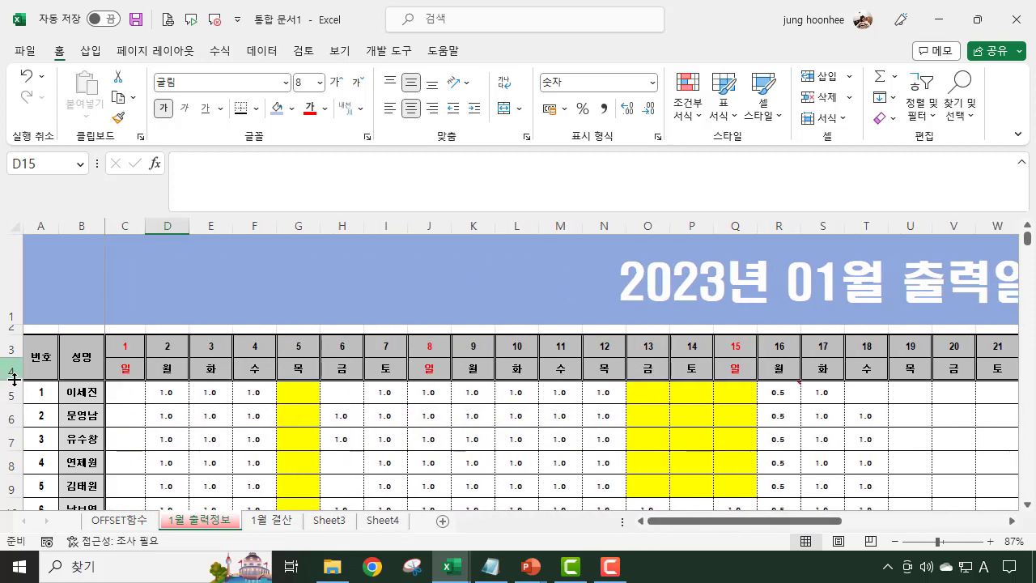
scroll(71, 411, down, 1)
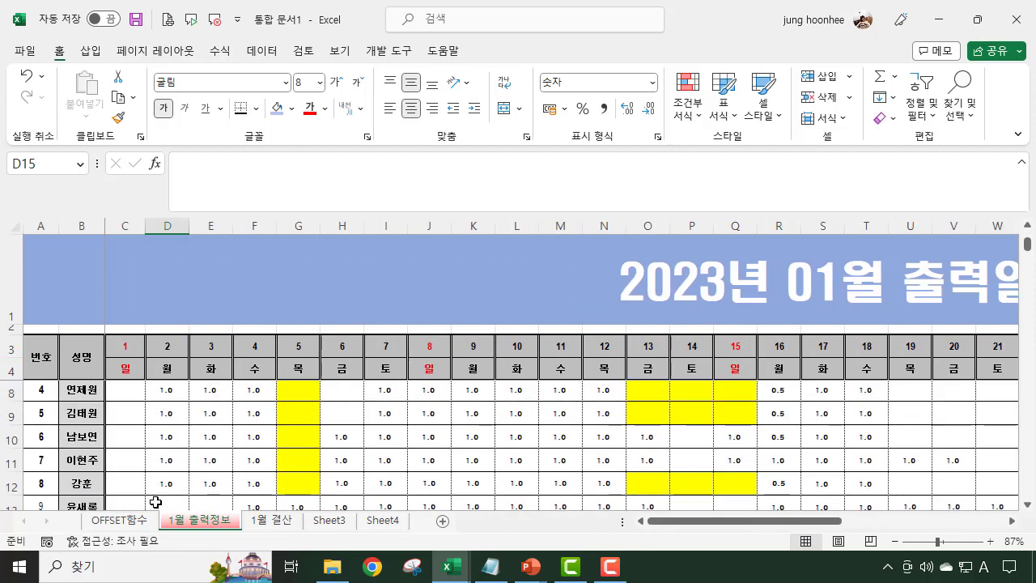
click(271, 527)
click(483, 336)
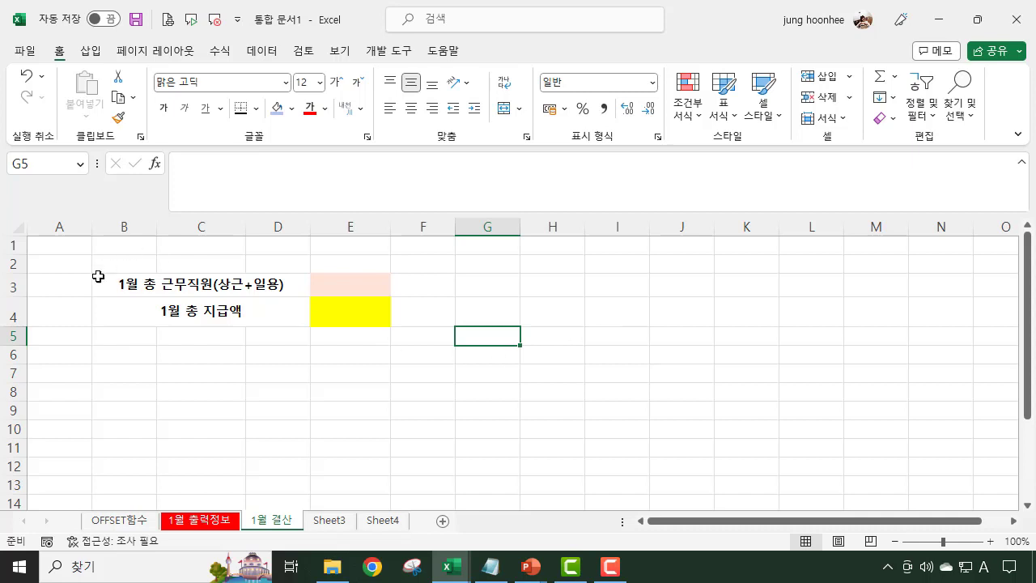
click(365, 289)
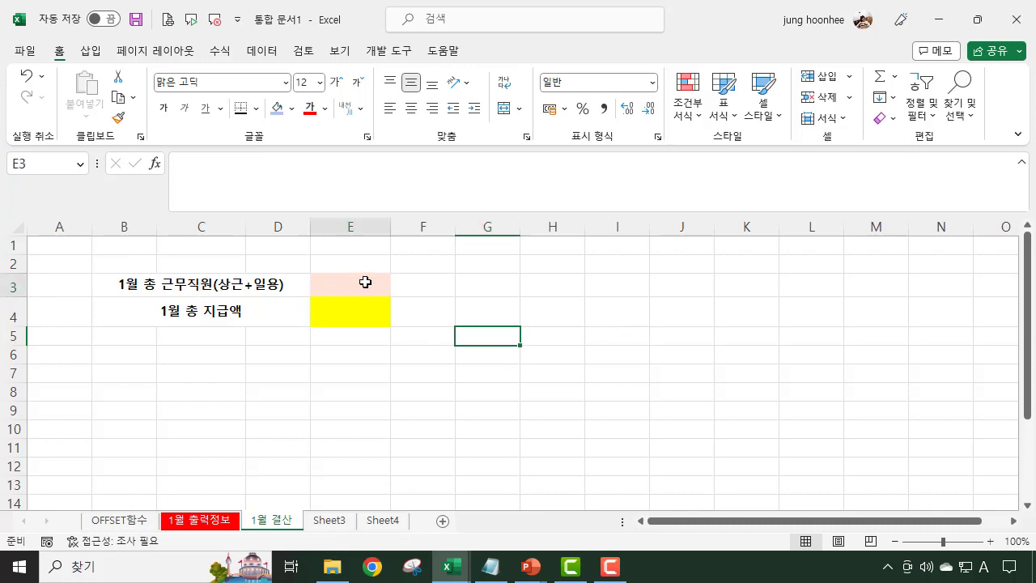
Step: Examine the 성명 column on the 1월 출력정보 sheet as the source for the employee count on the 1월 결산 sheet
click(200, 521)
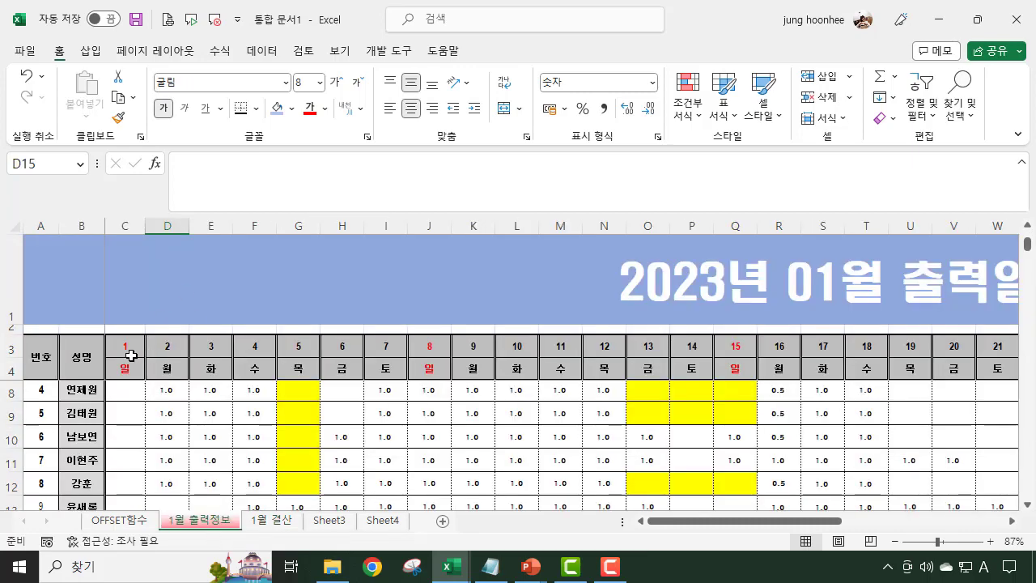
scroll(81, 411, up, 1)
scroll(81, 410, up, 1)
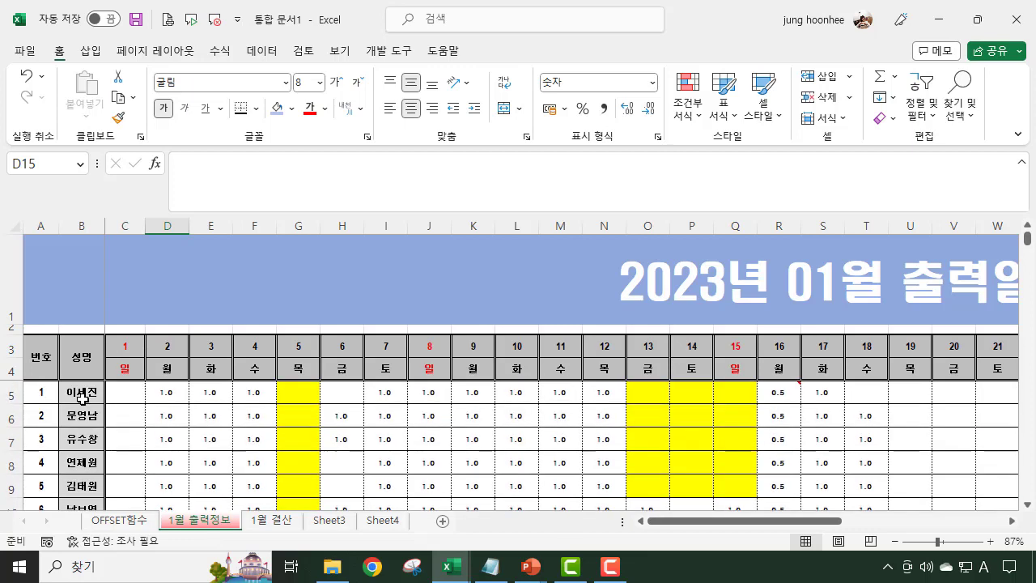
click(84, 394)
click(84, 439)
click(83, 487)
scroll(83, 486, down, 1)
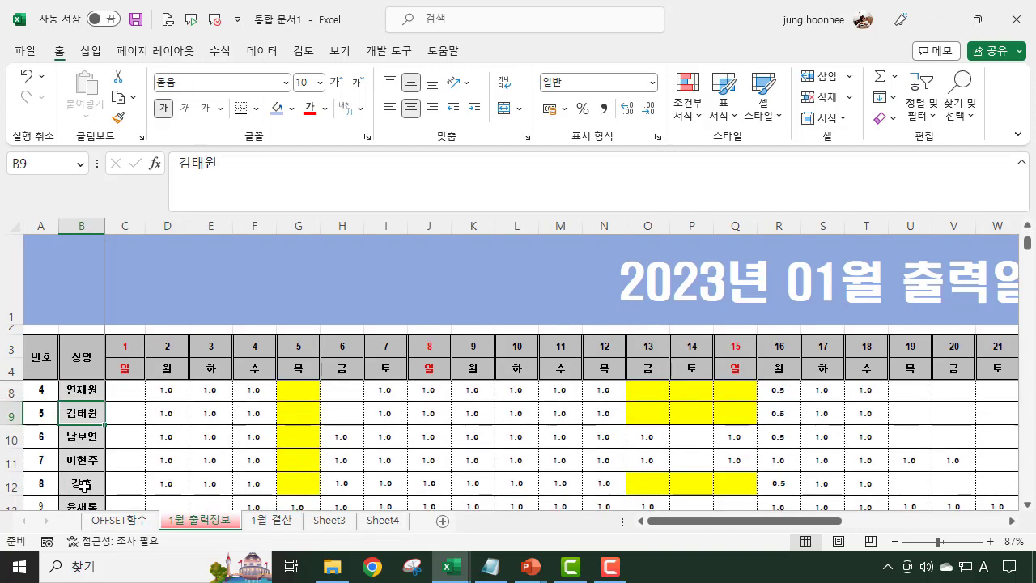
click(288, 526)
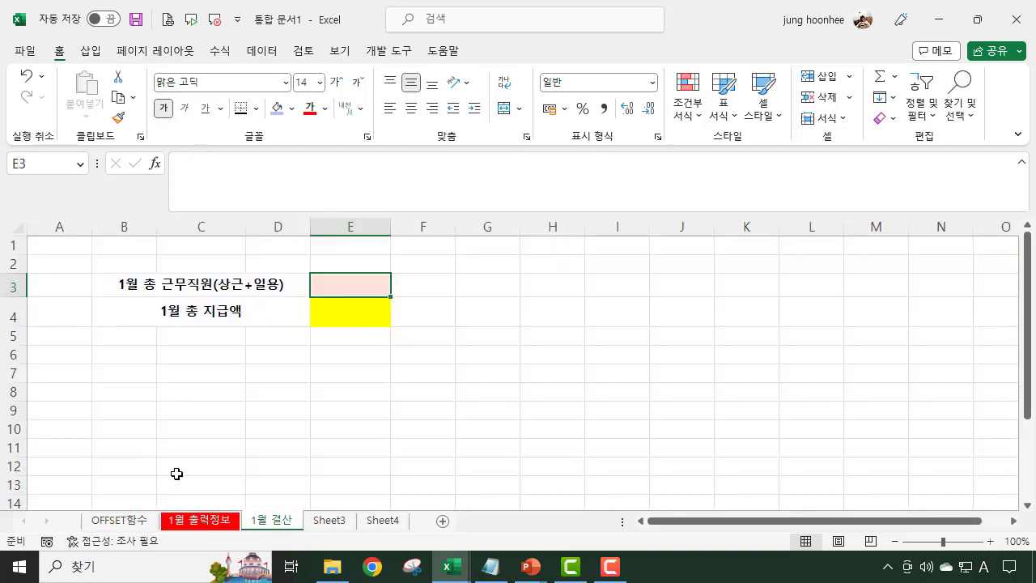
click(231, 522)
scroll(81, 437, down, 1)
scroll(81, 437, up, 2)
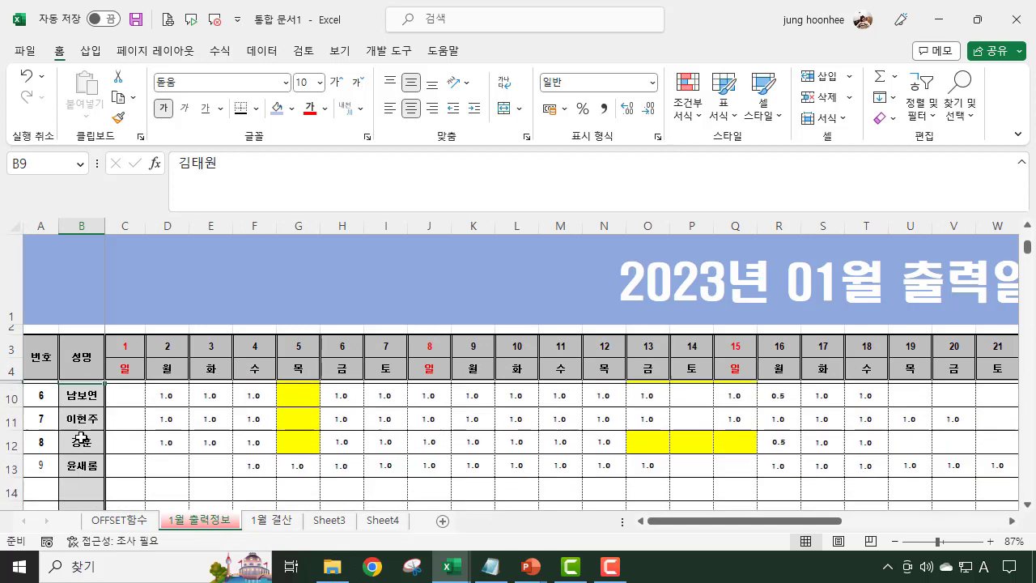
Step: Count the names in B5:B12 of the 1월 출력정보 sheet with COUNTA in E3 of the 1월 결산 sheet, and clear the formula
click(270, 522)
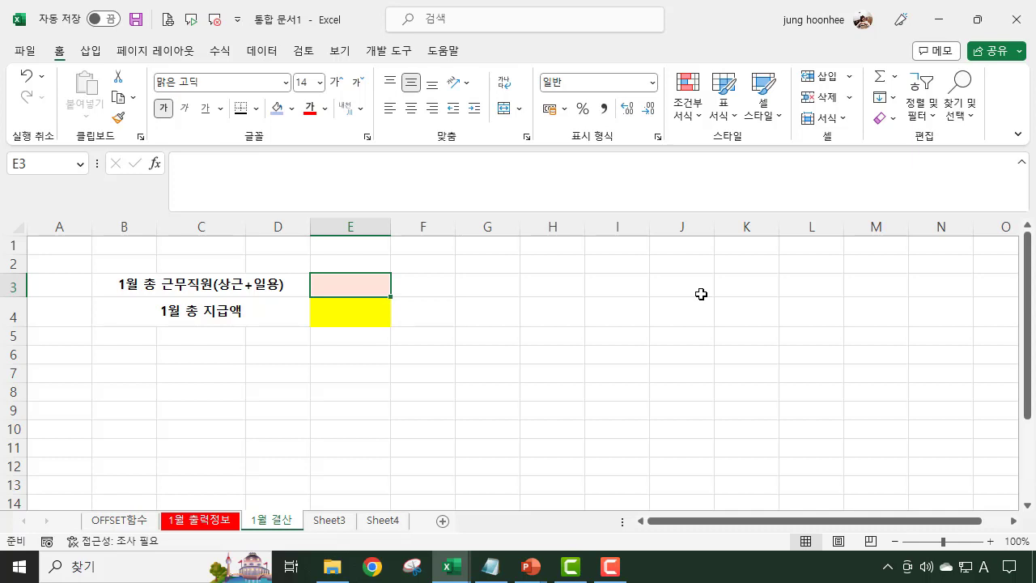
text(=C)
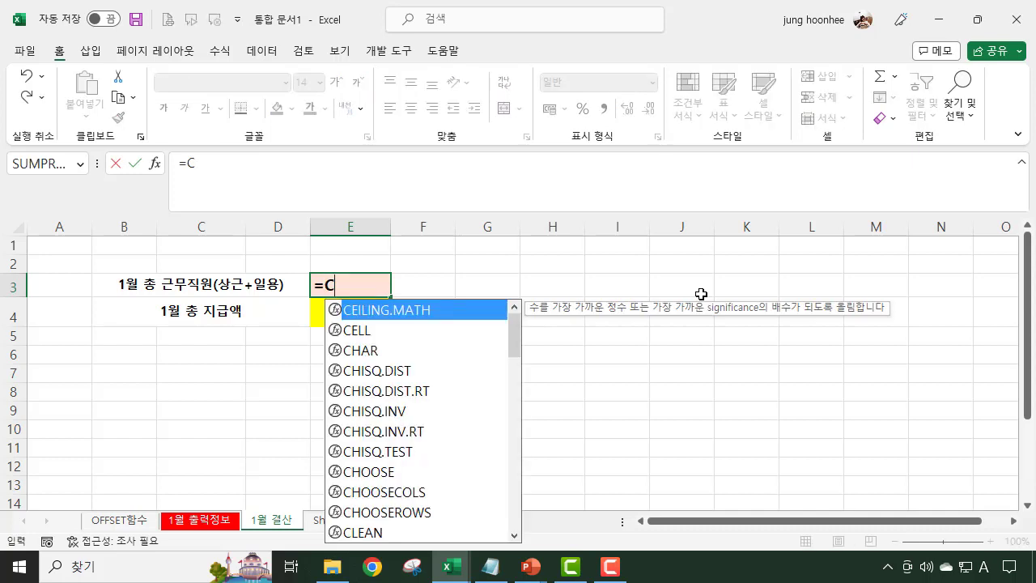
text(OUNTA)
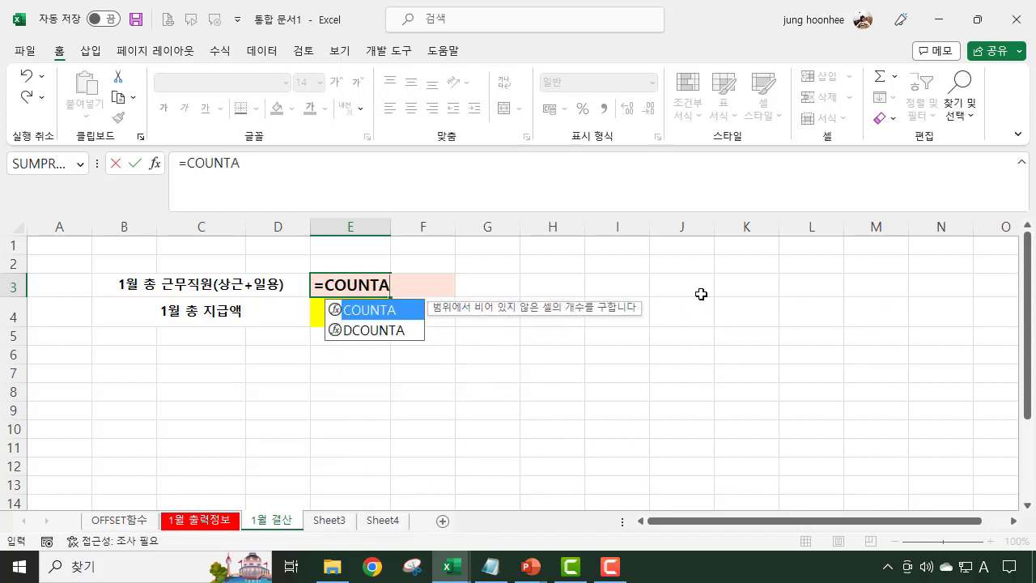
text(()
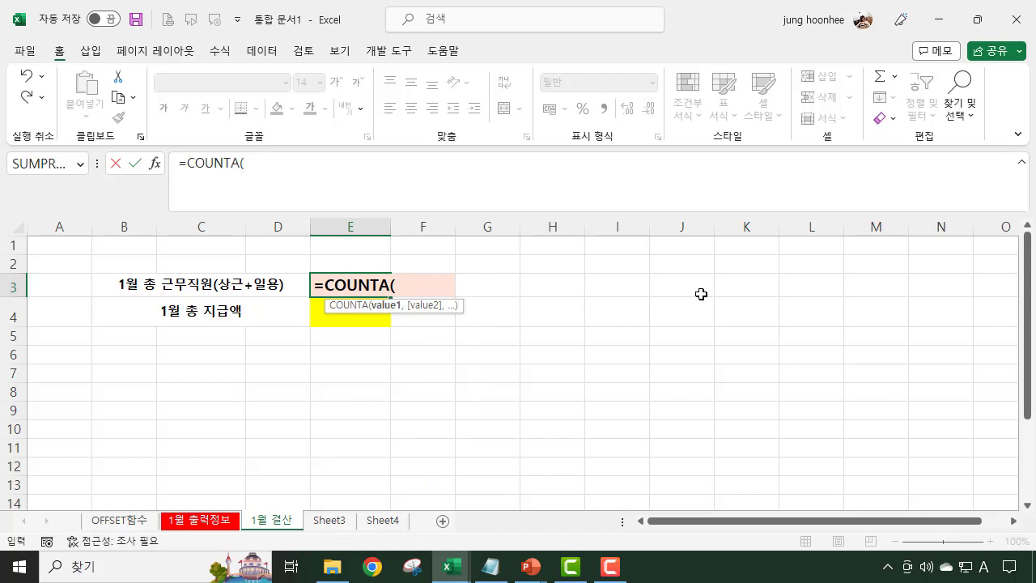
click(178, 523)
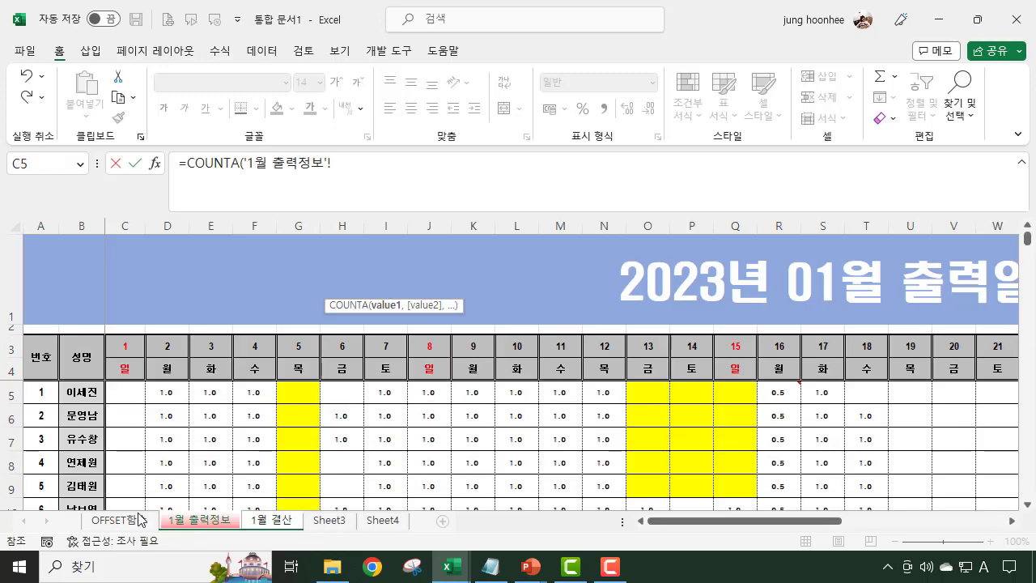
mouse_move(85, 392)
mouse_down()
mouse_move(86, 497)
mouse_move(65, 529)
mouse_move(80, 389)
mouse_up()
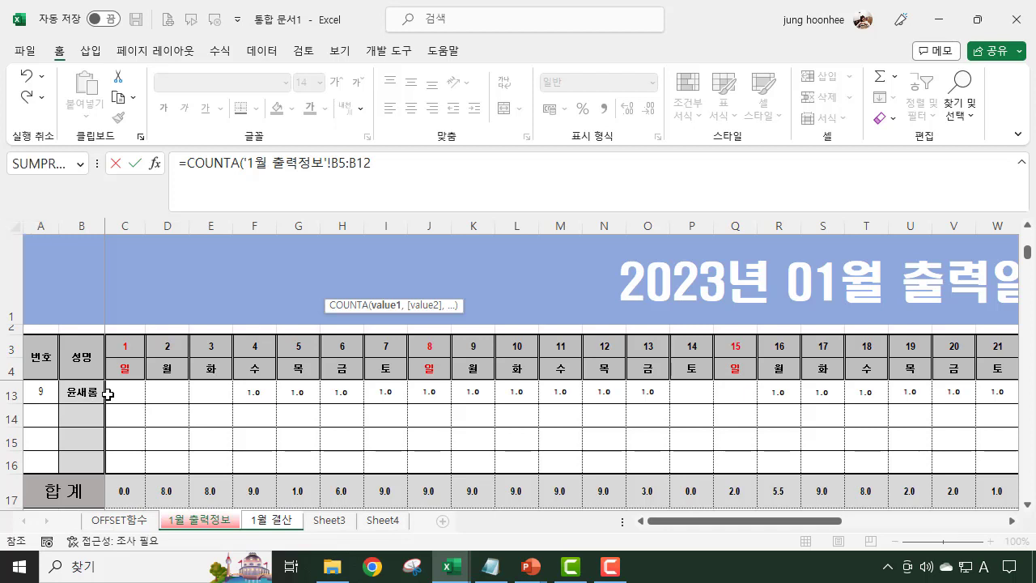
click(393, 166)
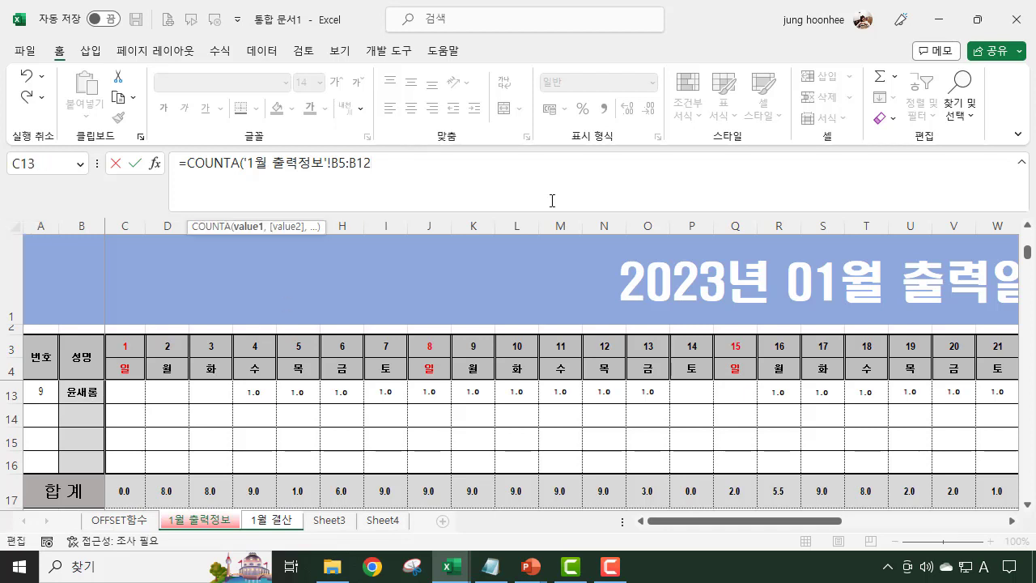
key(Return)
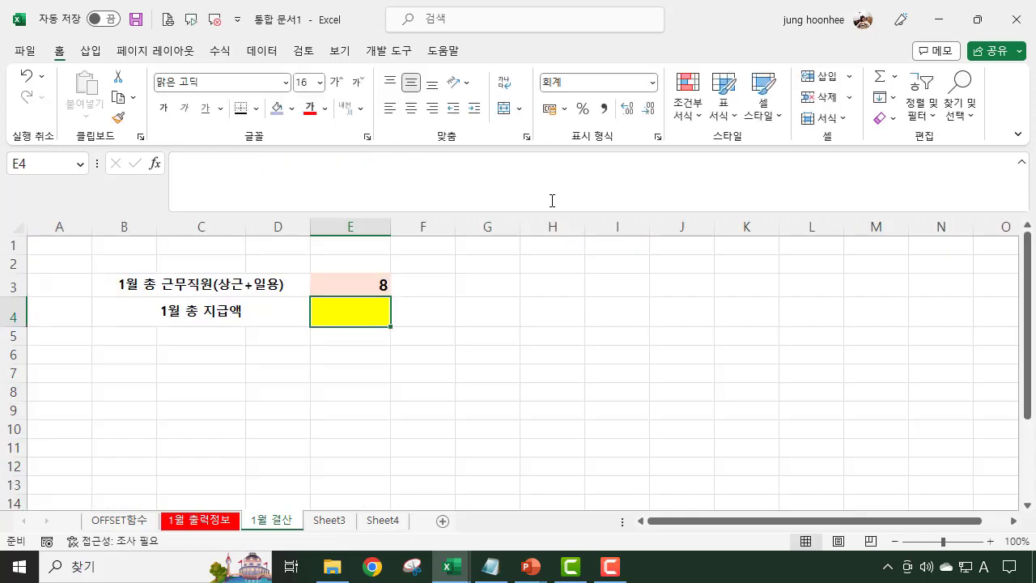
click(338, 278)
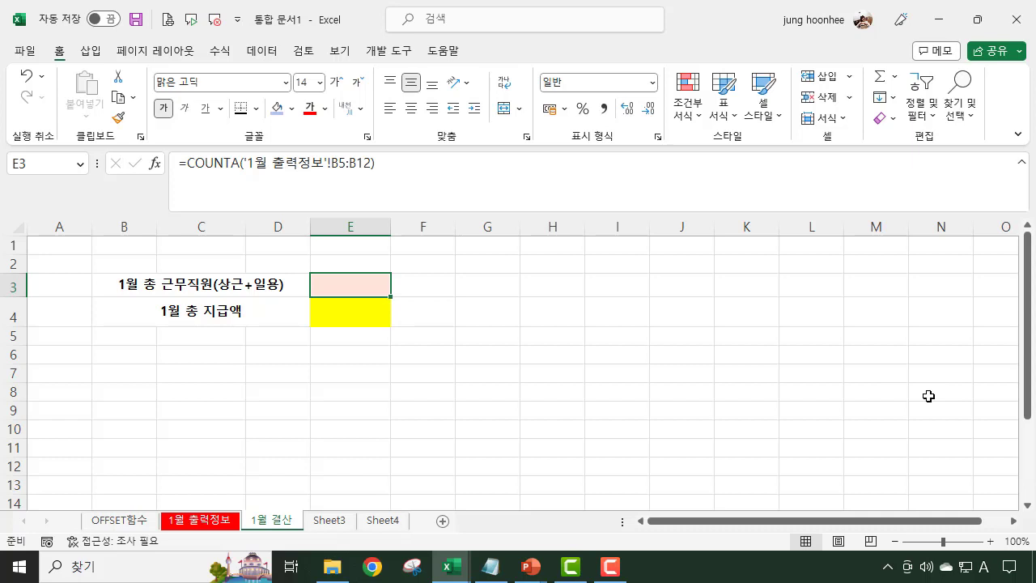
key(Delete)
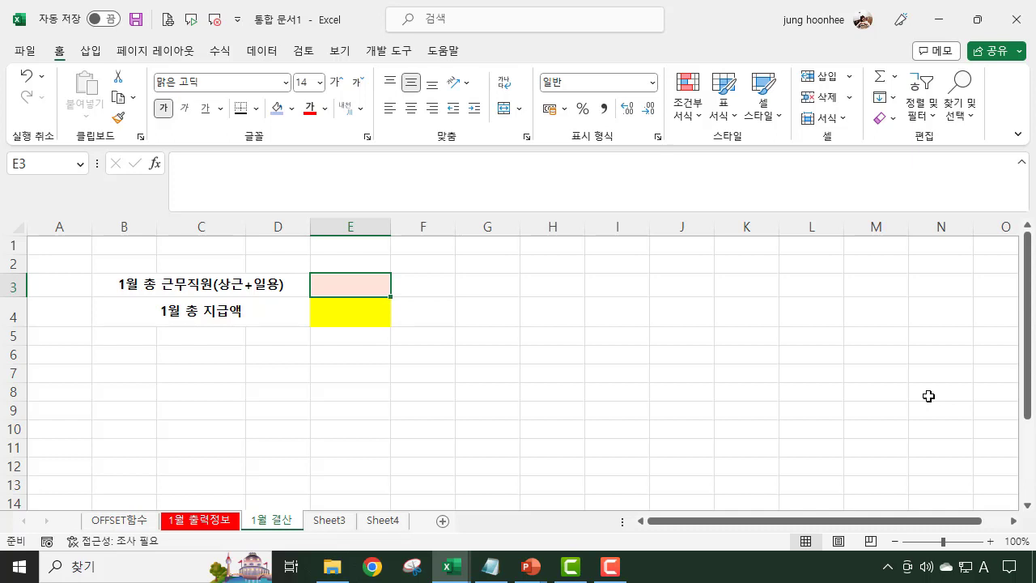
Step: Examine the 성명 column on the 1월 출력정보 sheet from its first entry in B5 to its last entry in B13
click(191, 525)
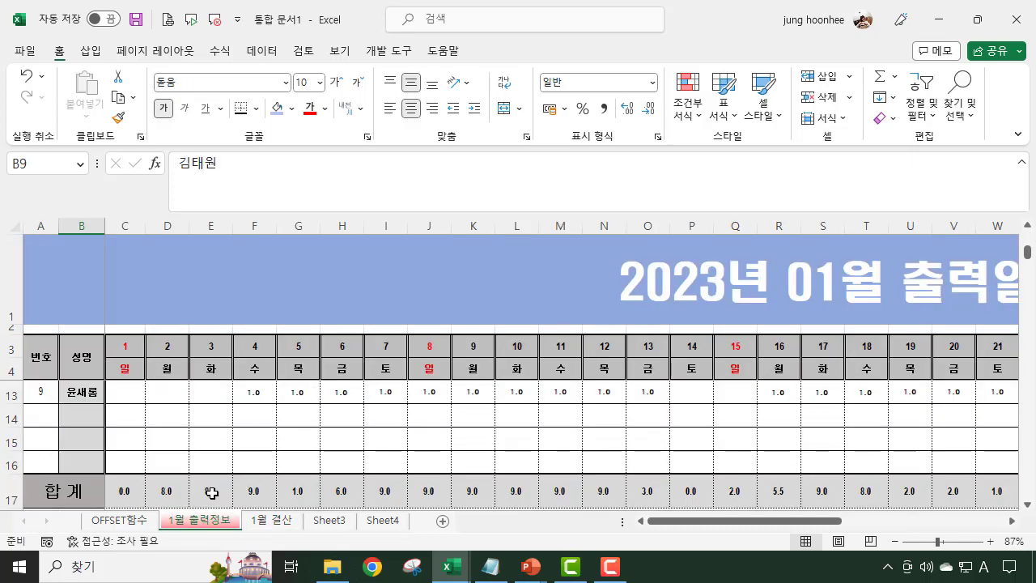
scroll(93, 428, up, 3)
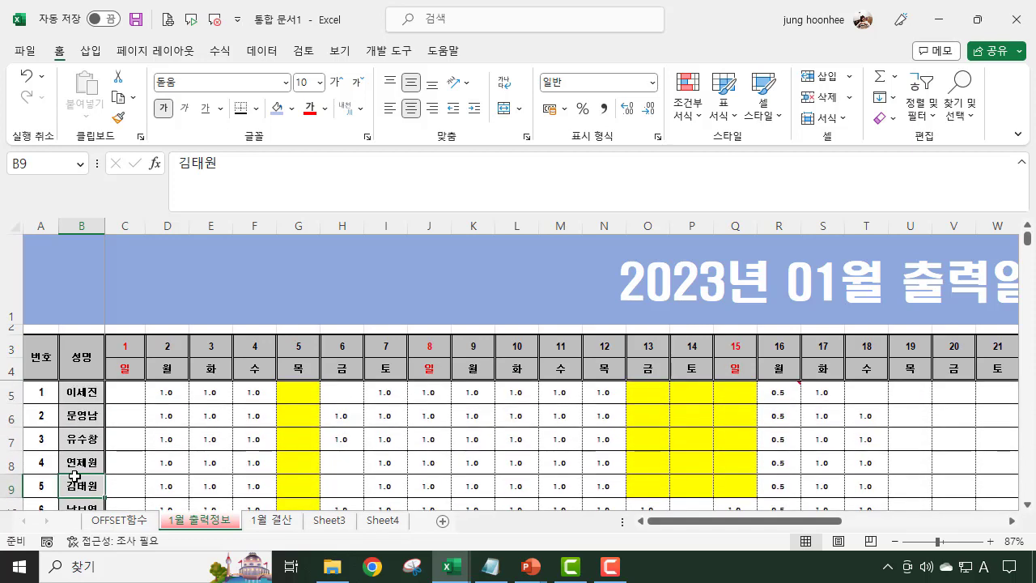
click(82, 391)
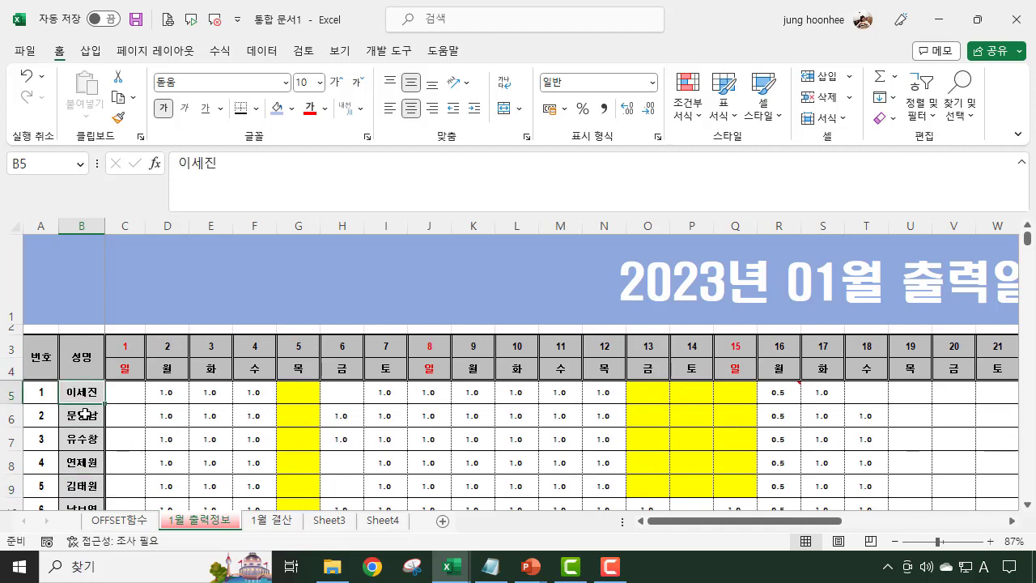
scroll(85, 414, down, 3)
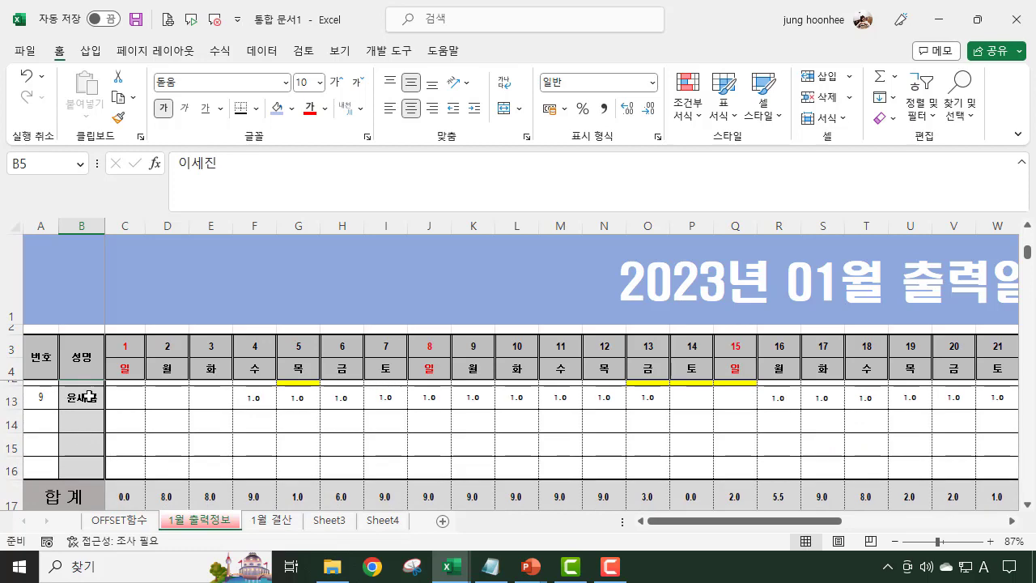
click(91, 402)
scroll(82, 418, up, 1)
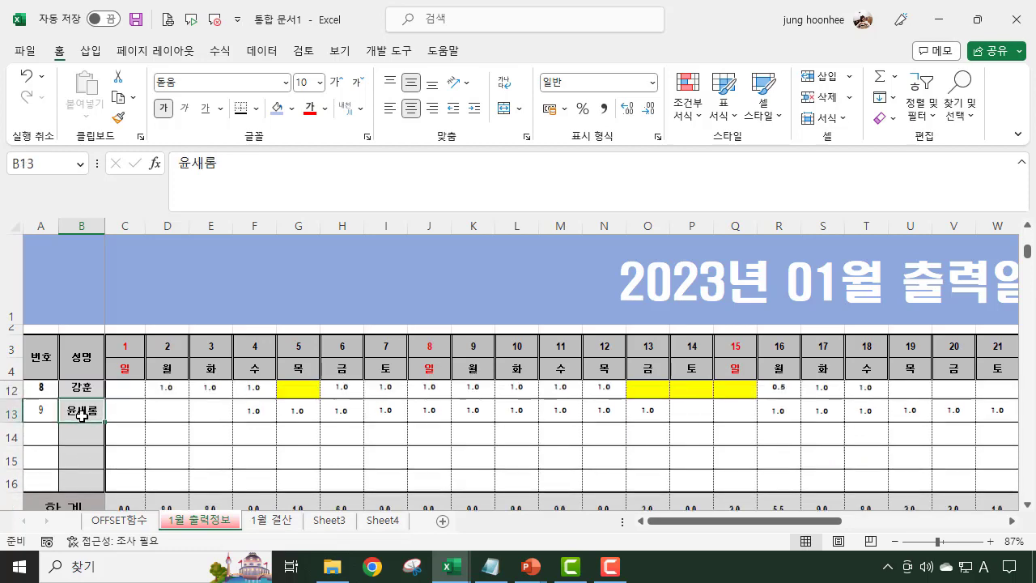
scroll(82, 418, up, 2)
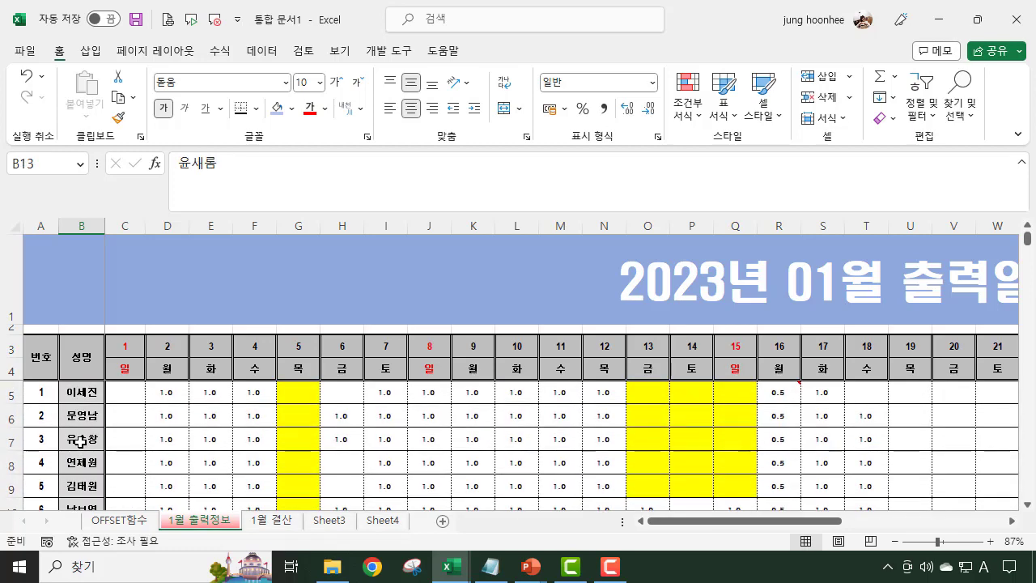
Step: Define the name 직원 for the employee names in B5:B13 on the 1월 출력정보 sheet
drag(82, 388, 74, 414)
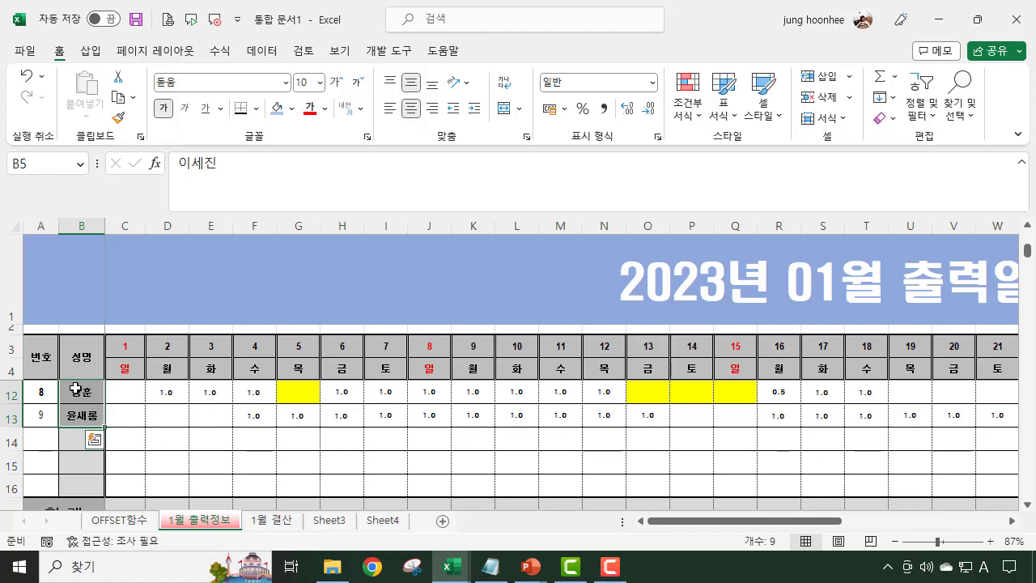
click(49, 165)
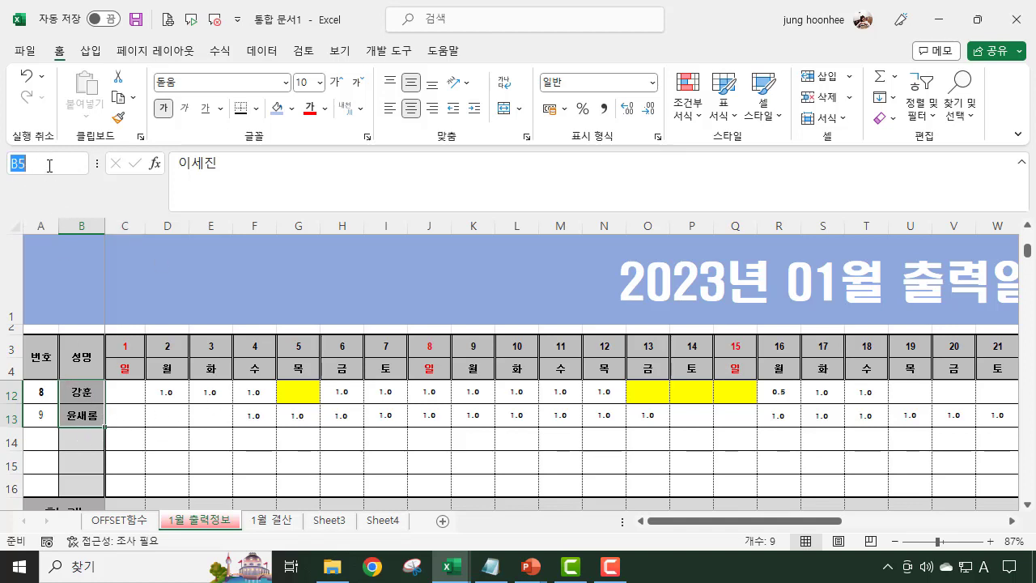
text(WL)
key(BackSpace)
key(BackSpace)
text(직원)
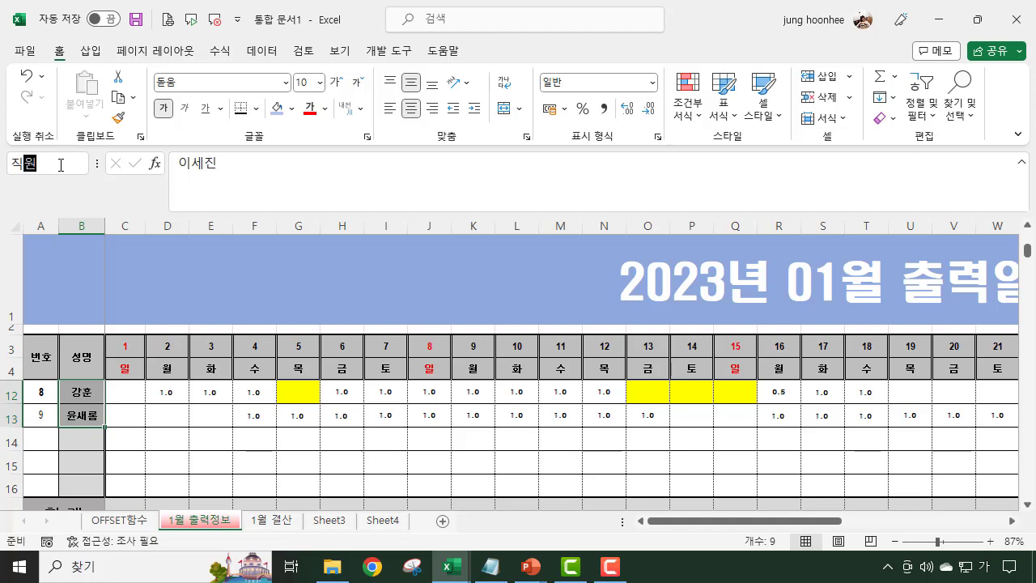
key(Return)
Step: Enter =COUNTA(직원) in E3 of the 1월 결산 sheet to calculate the total number of employees
click(280, 528)
click(509, 351)
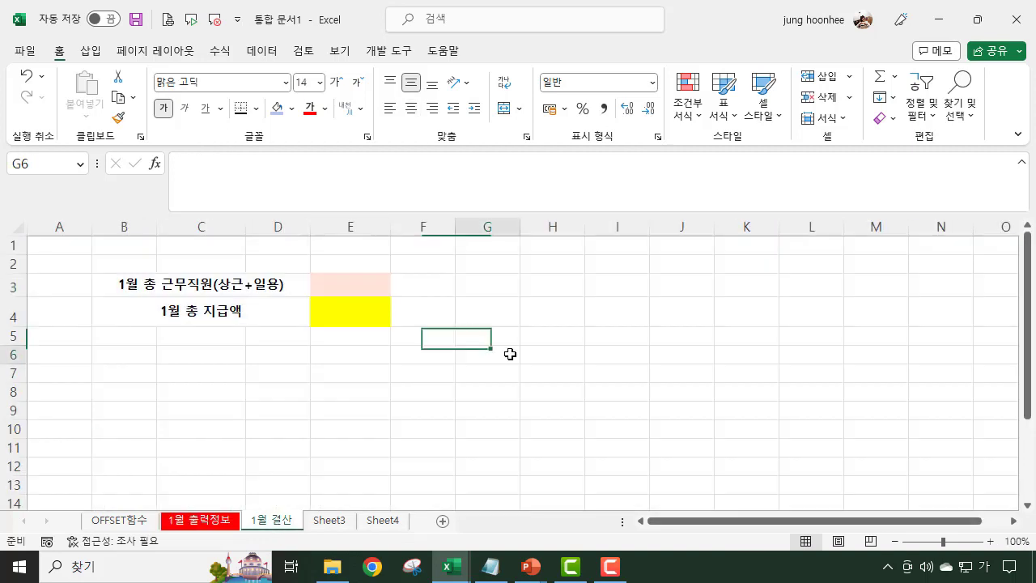
click(364, 285)
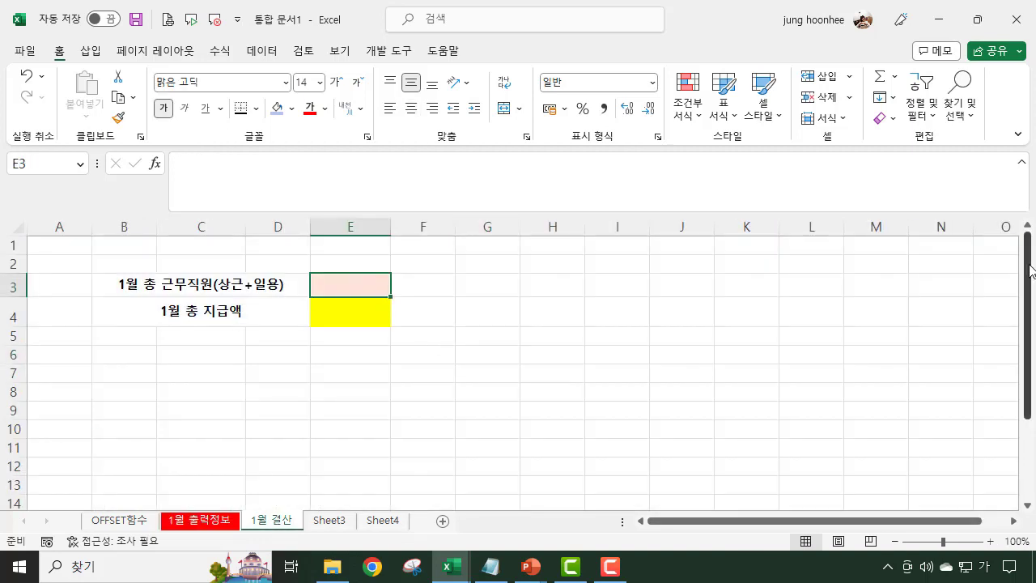
text(=)
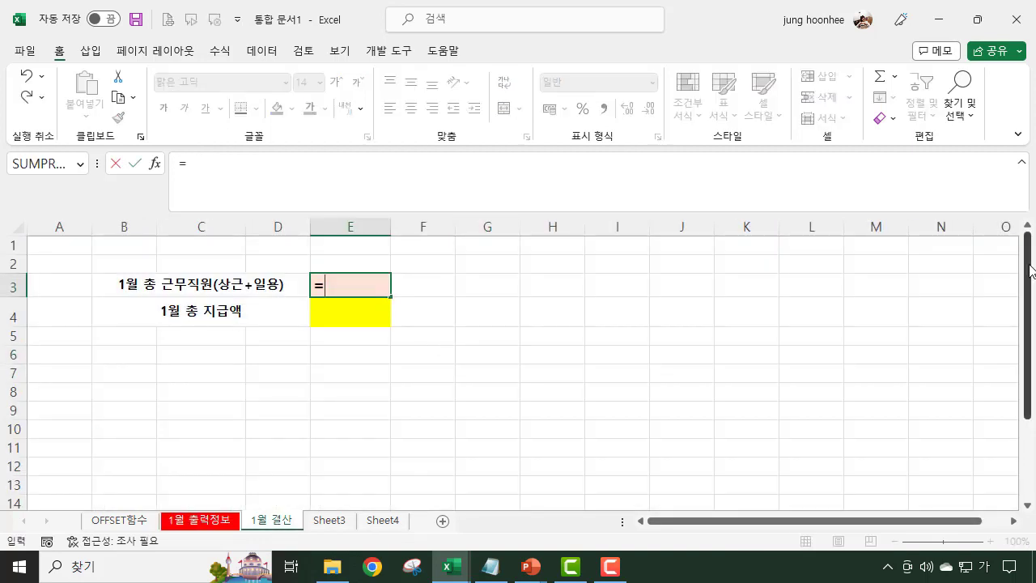
text(ㅊ)
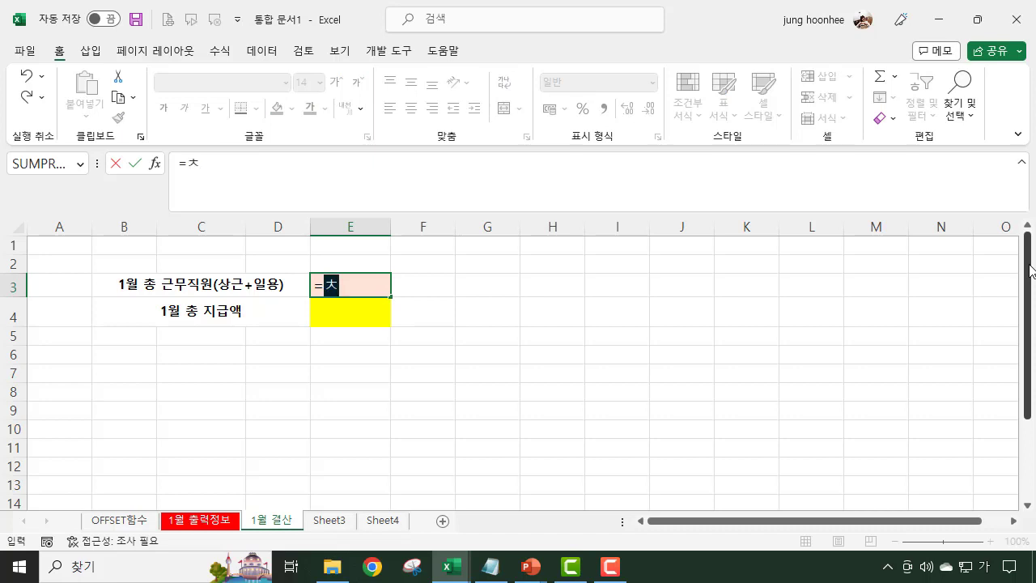
key(BackSpace)
key(Hangul)
text(C)
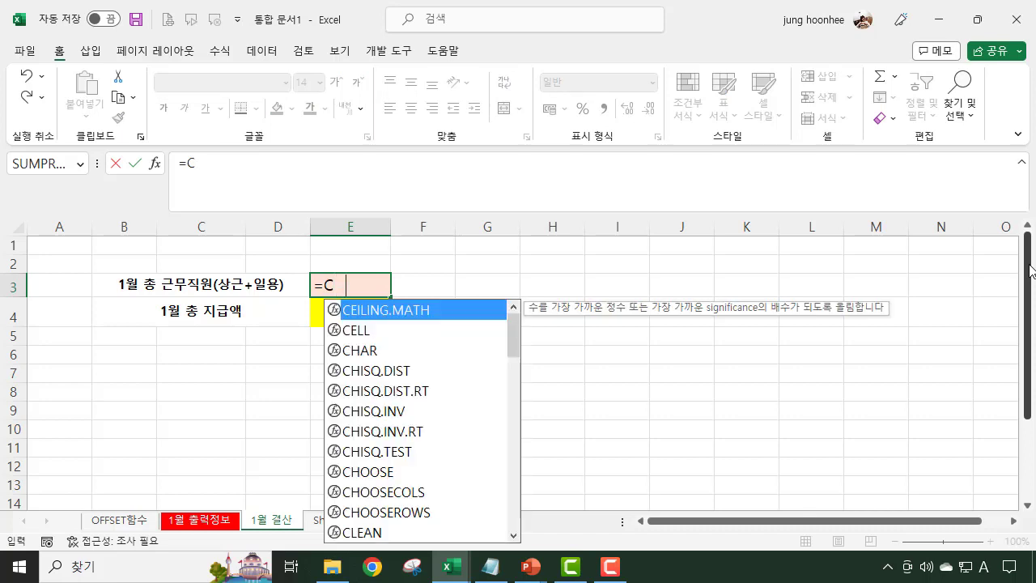
text(OUNTA()
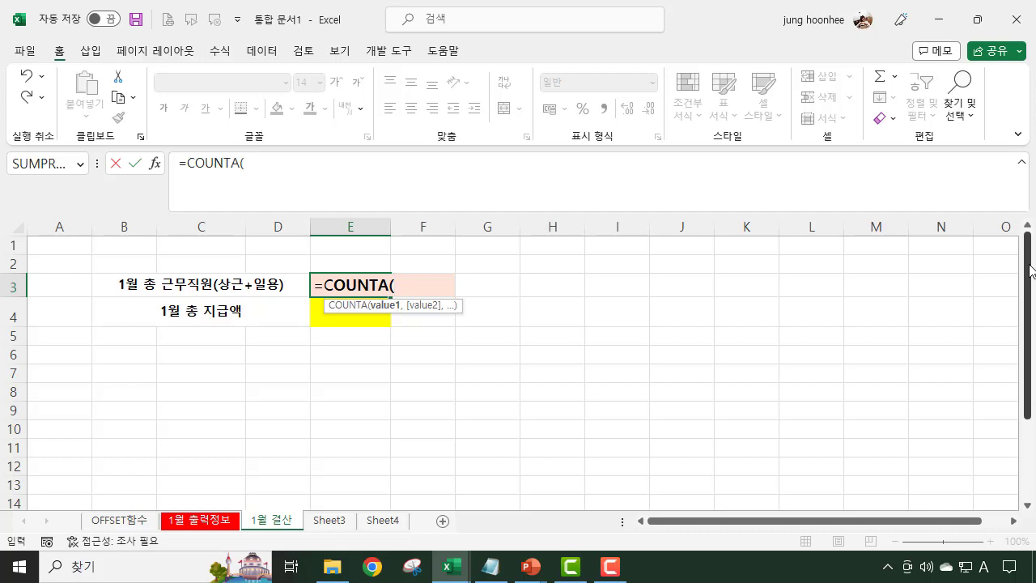
text(W)
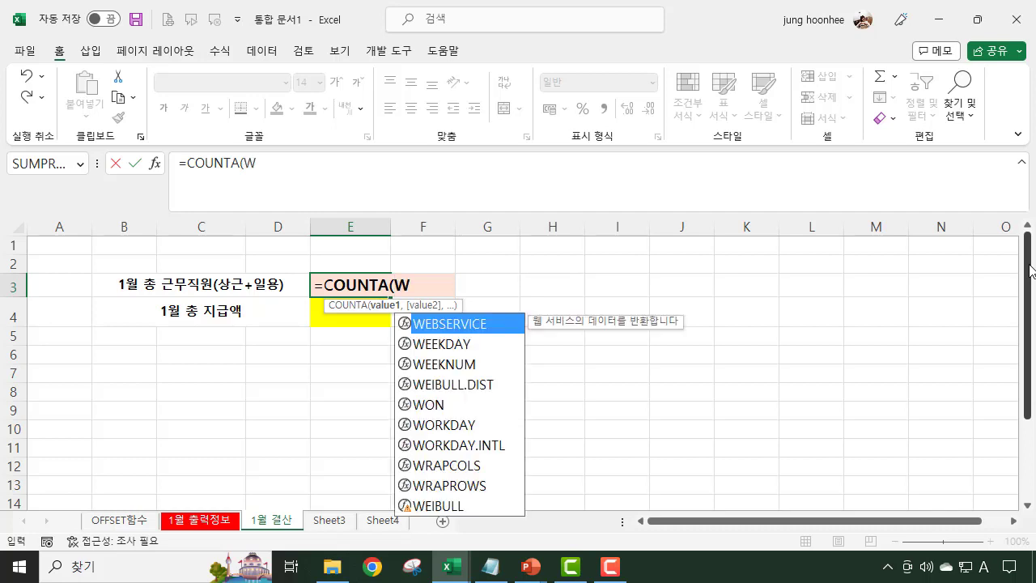
key(BackSpace)
key(Hangul)
text(직ㅇ)
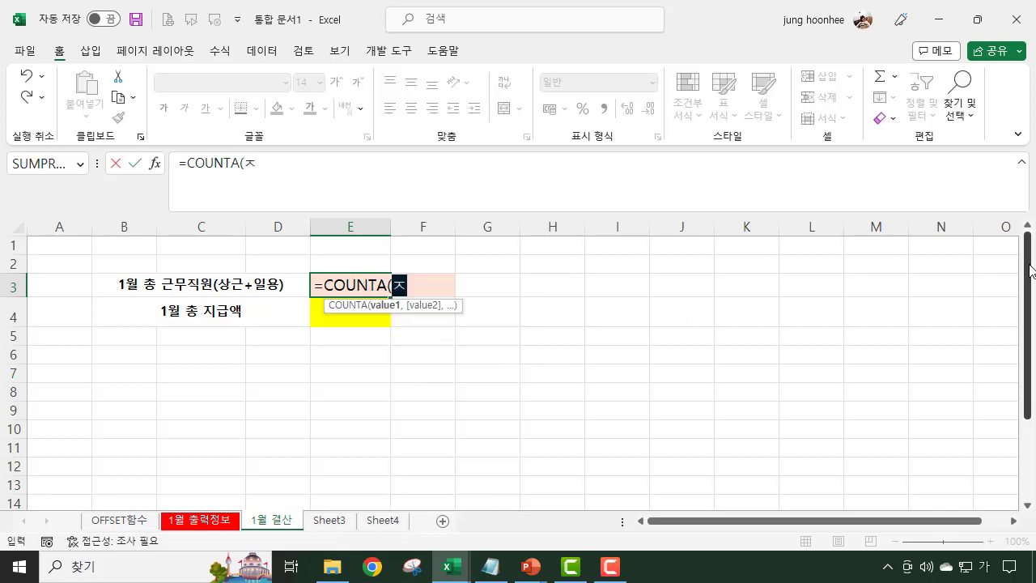
text(ㅝㄴ)
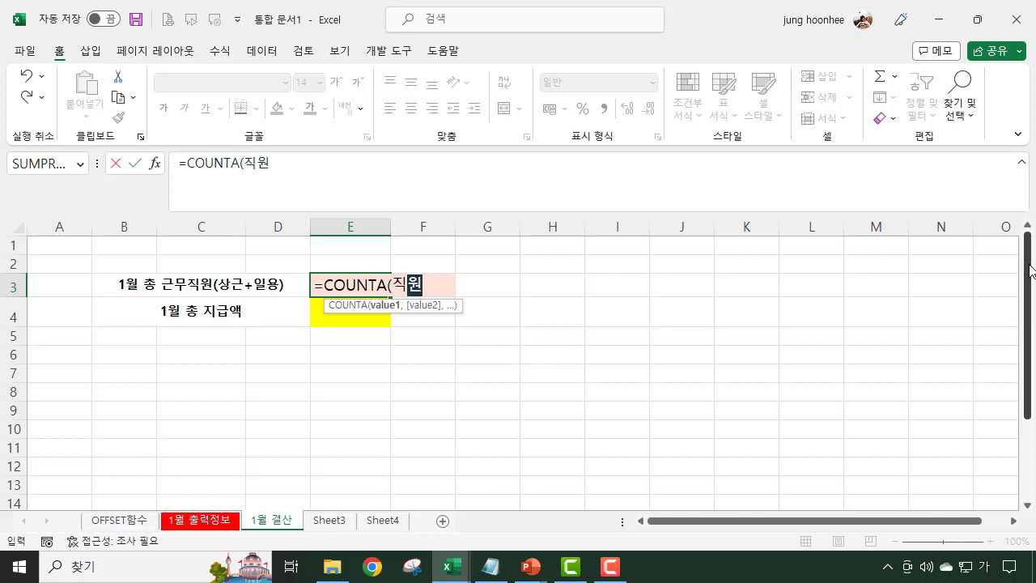
text())
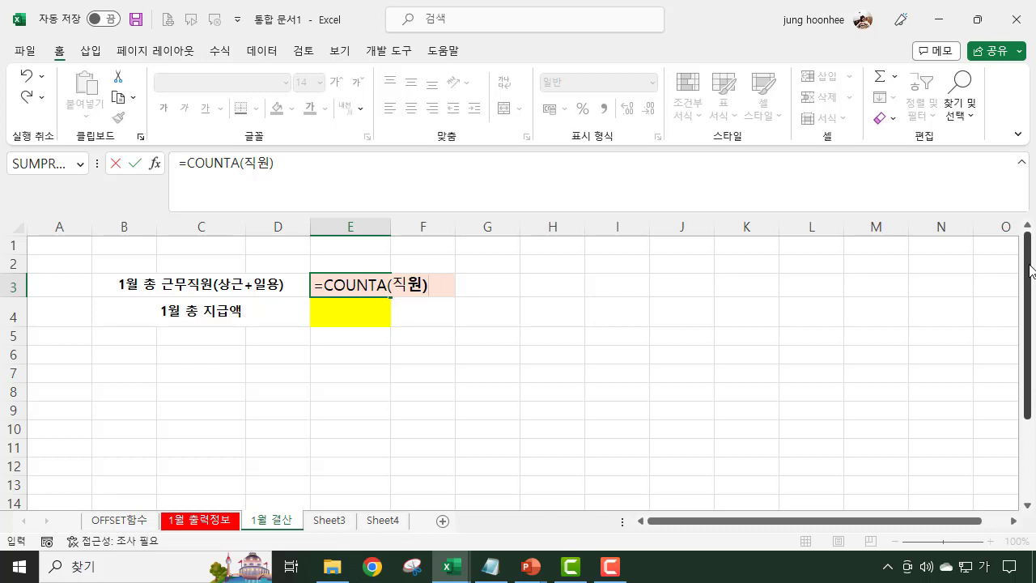
key(Return)
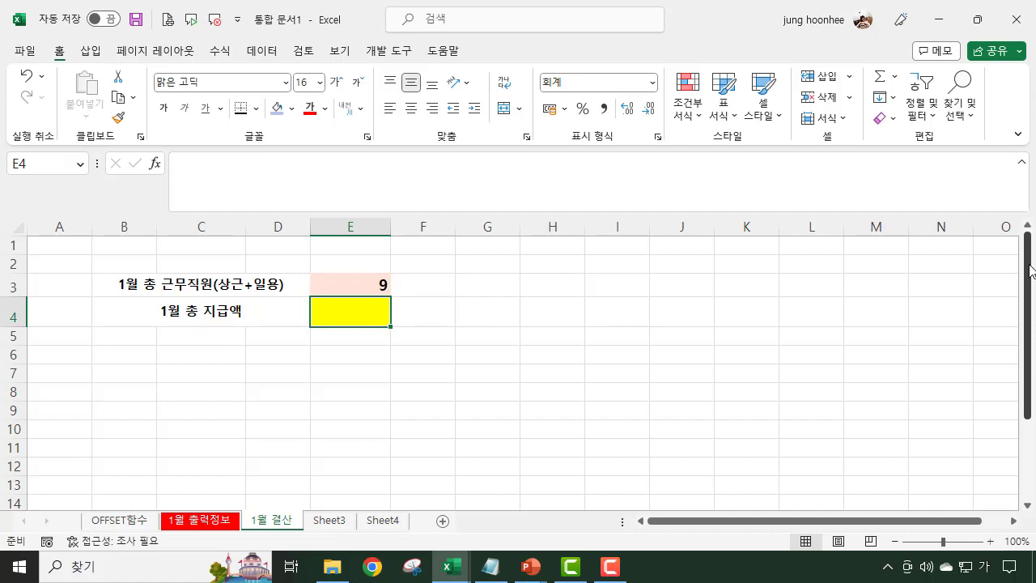
Step: Compare the 직원 range on the 1월 출력정보 sheet with the COUNTA formula and result in E3 of the 1월 결산 sheet
click(192, 521)
scroll(81, 451, up, 1)
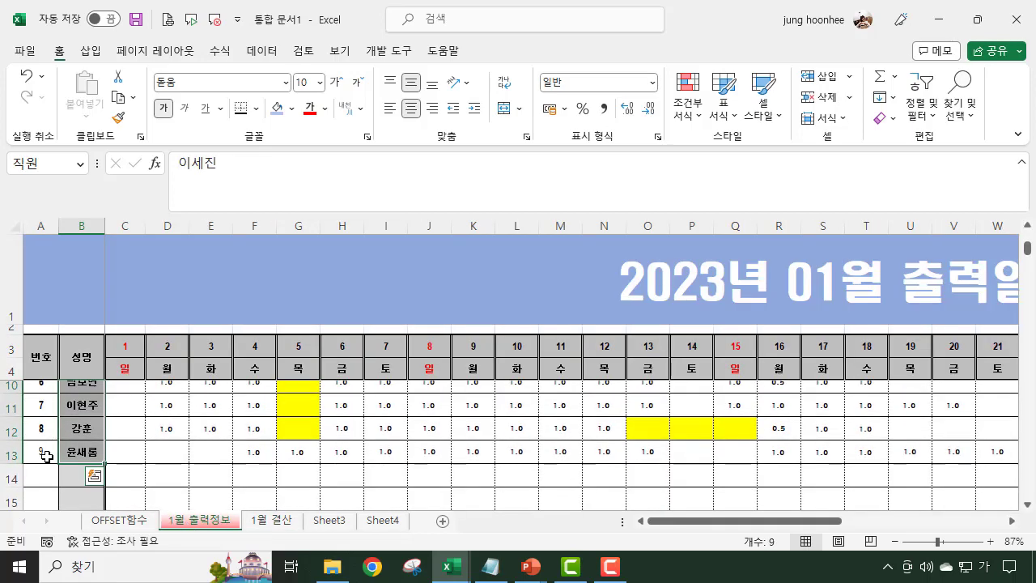
scroll(81, 455, up, 3)
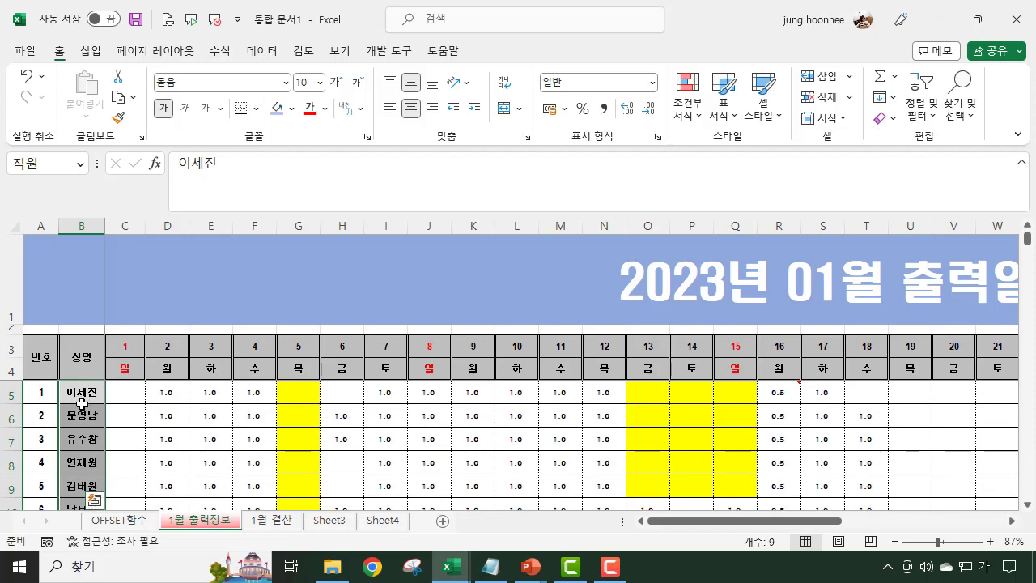
scroll(86, 500, down, 1)
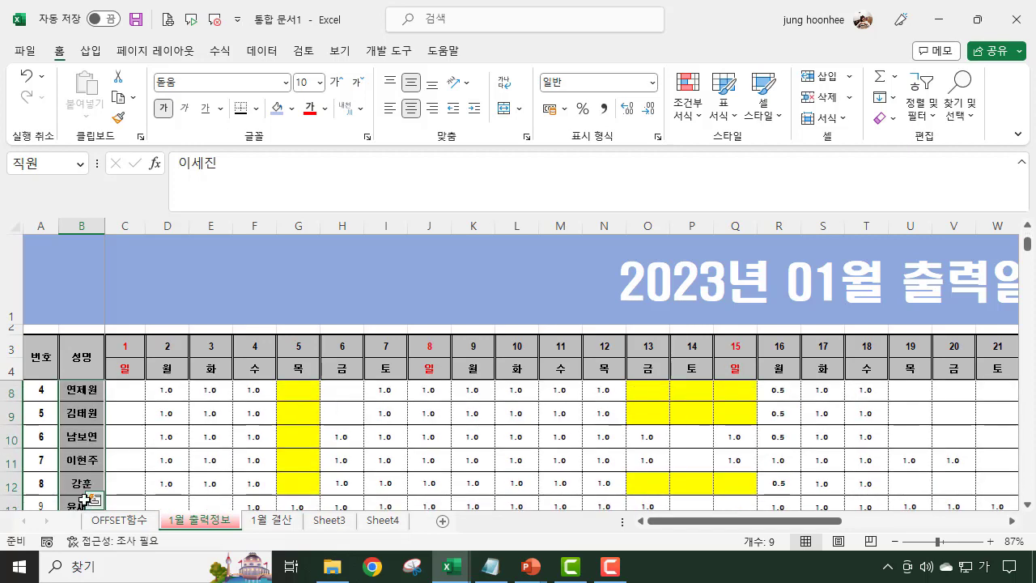
click(275, 522)
click(412, 352)
click(329, 289)
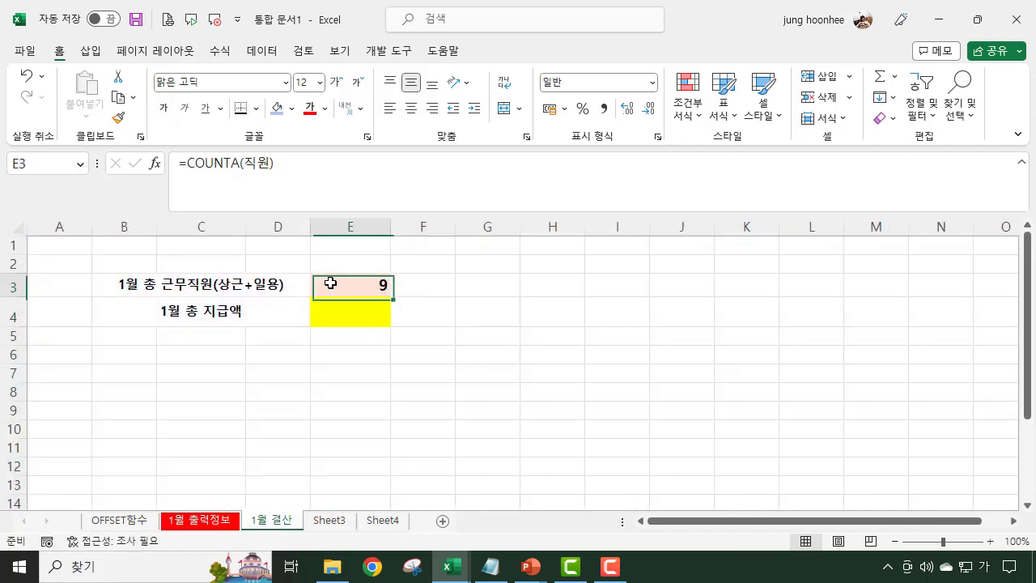
click(202, 522)
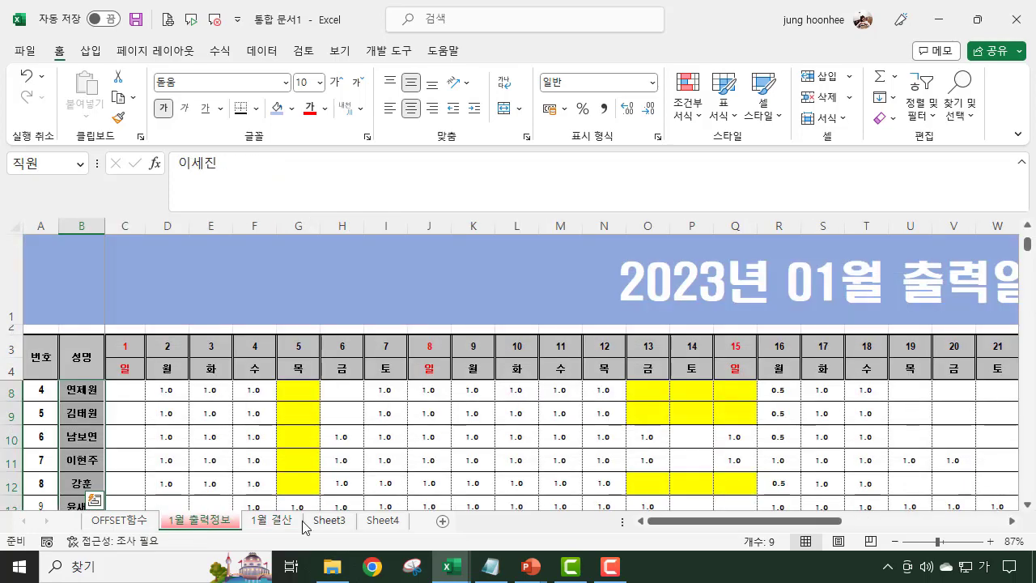
Step: Examine the 1월 총 근무직원 and 1월 총 지급액 rows on the 1월 결산 sheet, including the empty payment cell E4
click(272, 522)
click(476, 411)
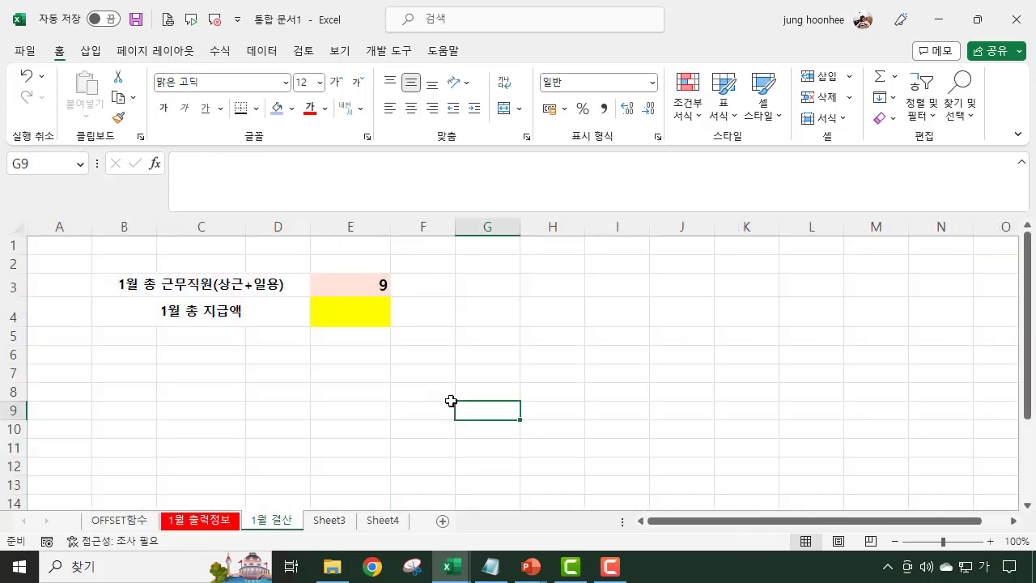
click(352, 290)
click(506, 313)
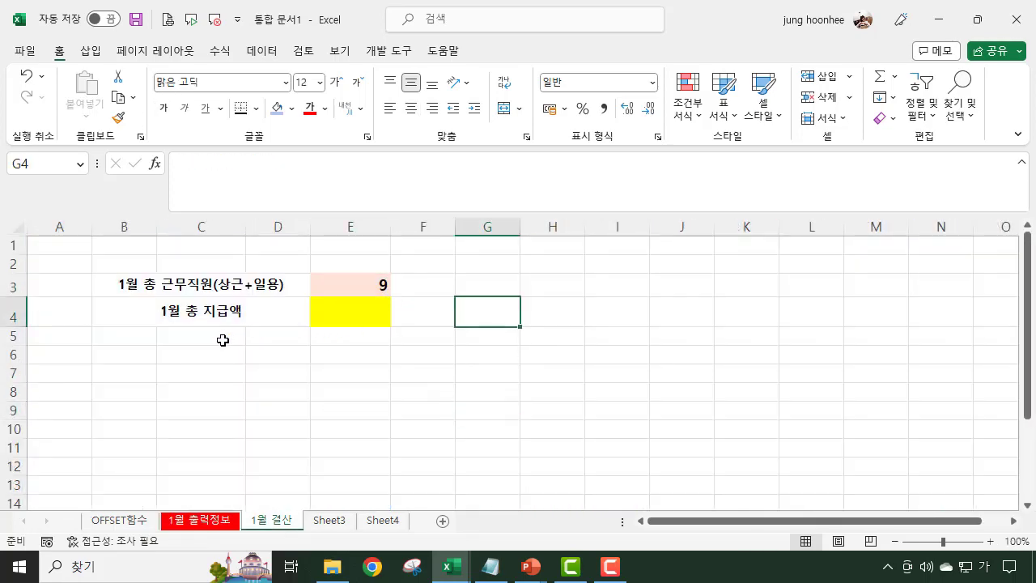
click(172, 314)
click(361, 317)
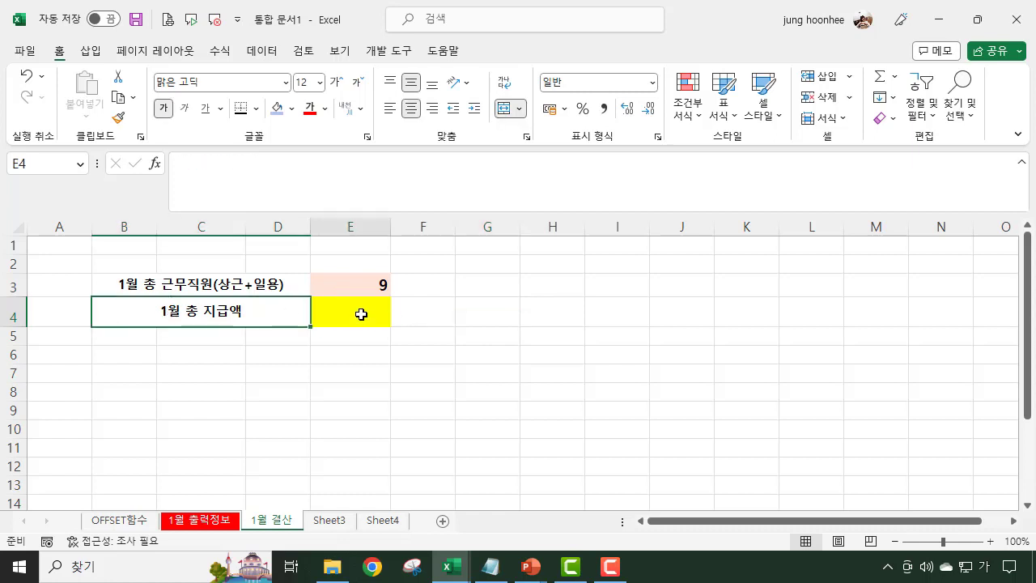
click(545, 338)
click(268, 318)
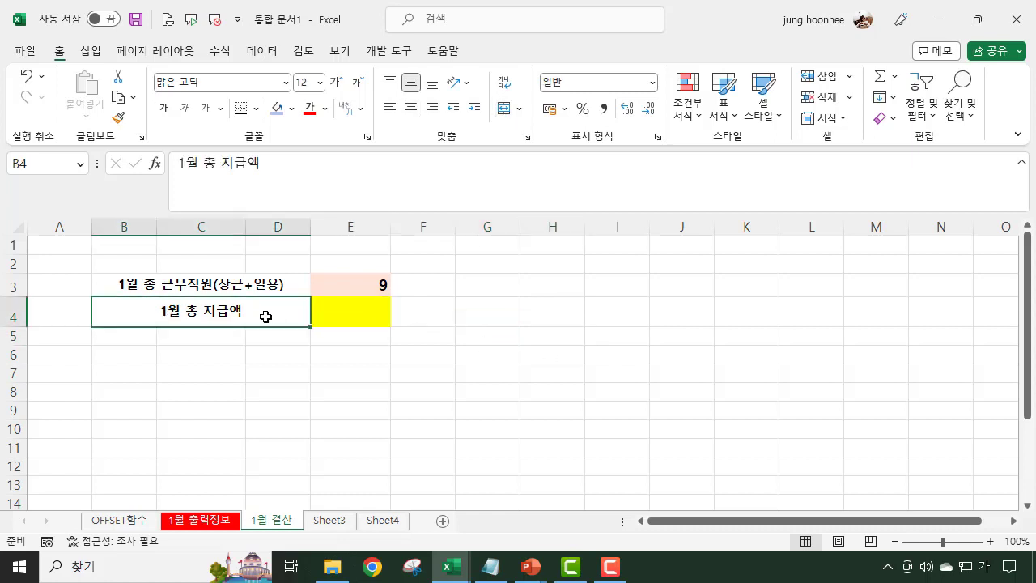
click(368, 313)
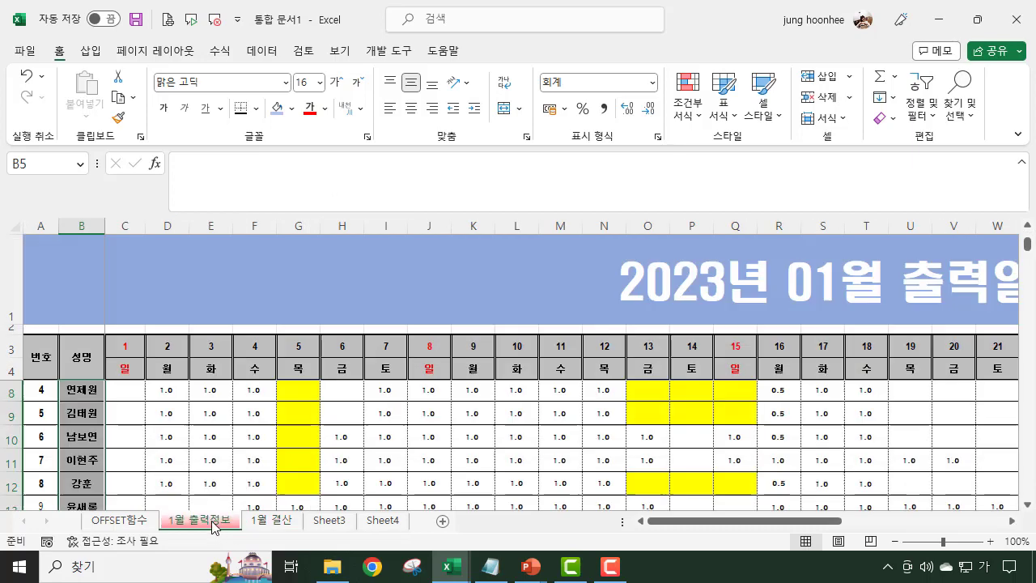
Step: Define the name 금액 for the payment amounts in AJ5:AJ13 on the 1월 출력정보 sheet
click(213, 522)
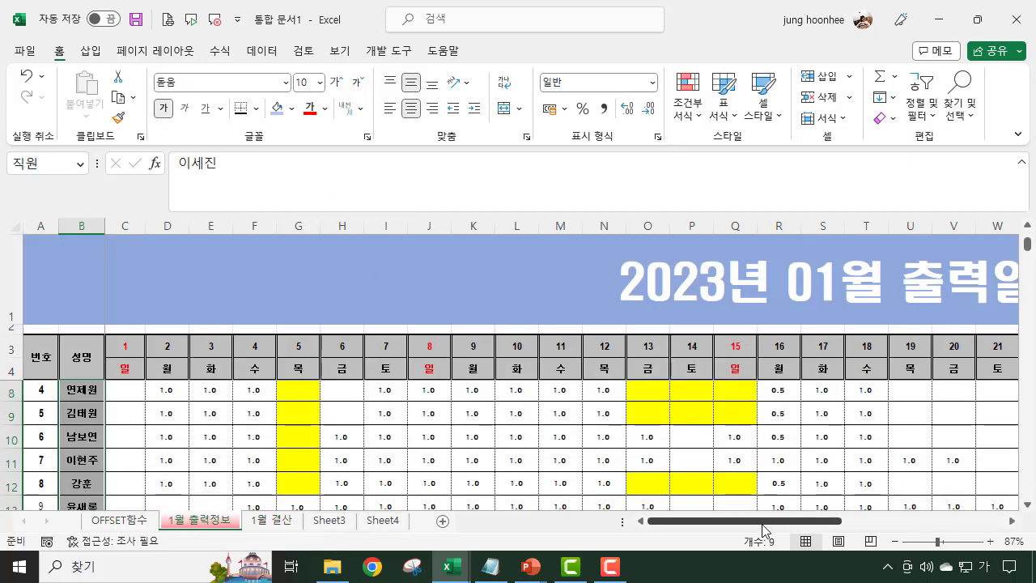
drag(761, 526, 923, 522)
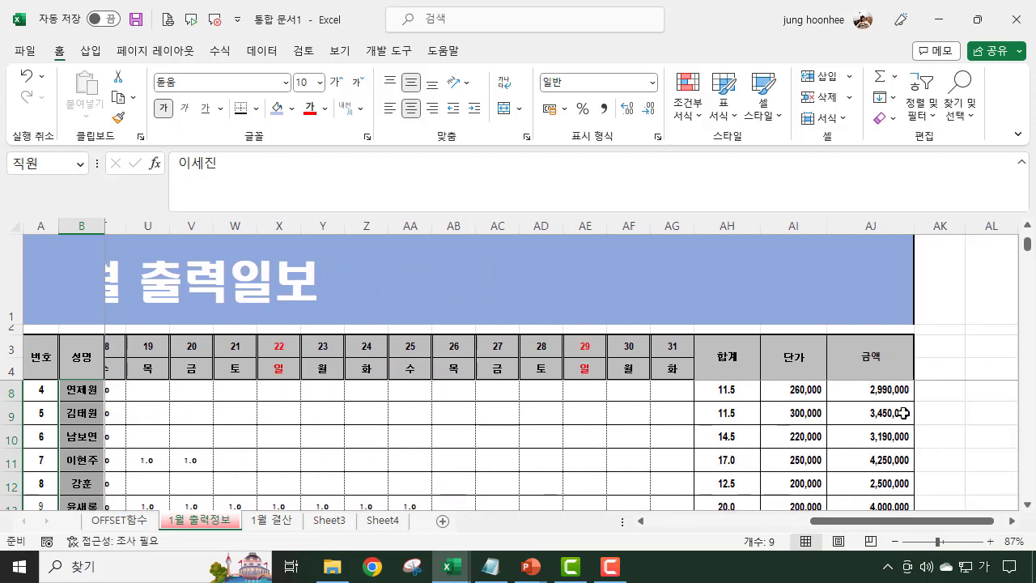
click(863, 389)
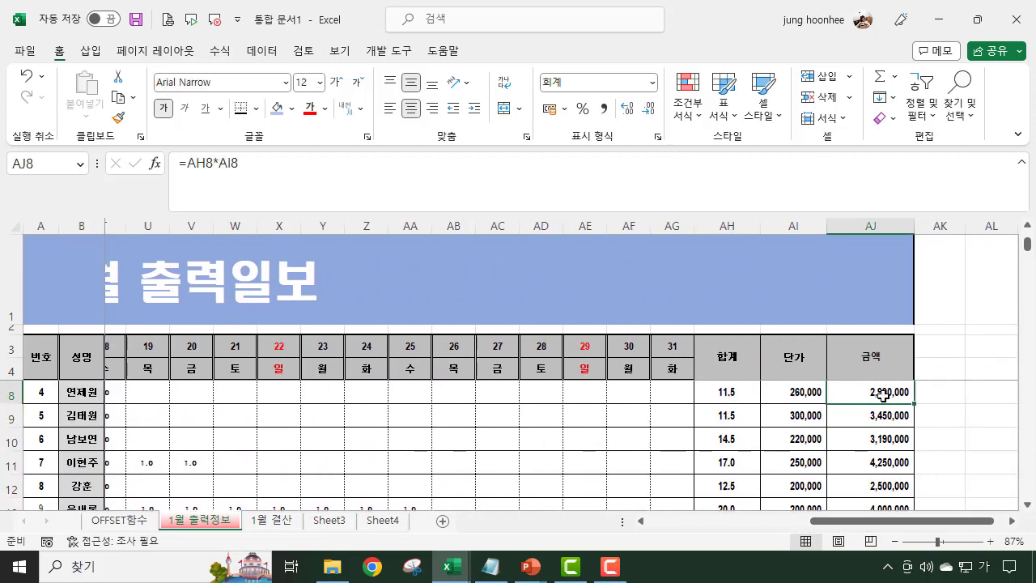
scroll(882, 395, up, 1)
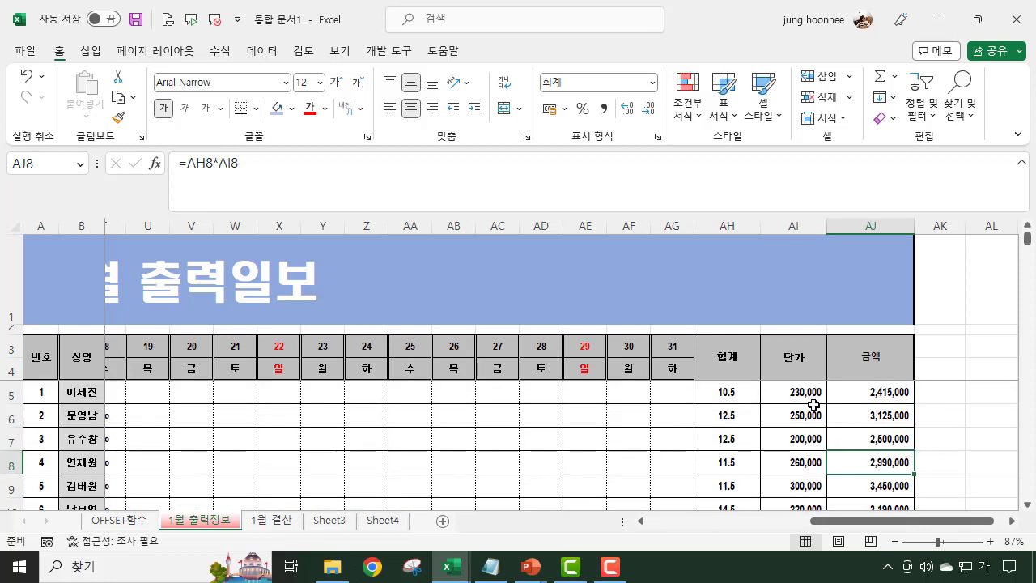
click(870, 392)
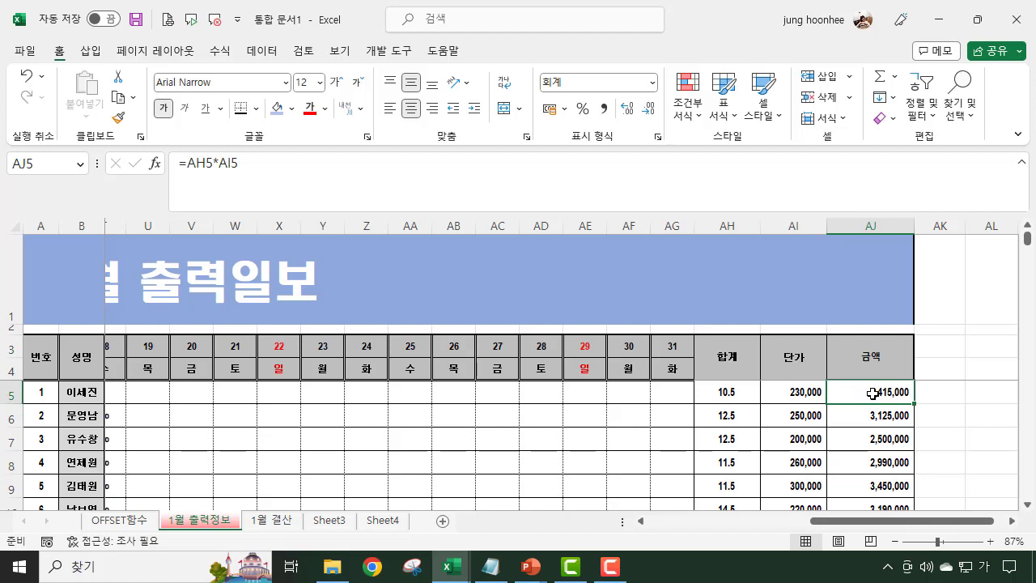
scroll(873, 393, down, 2)
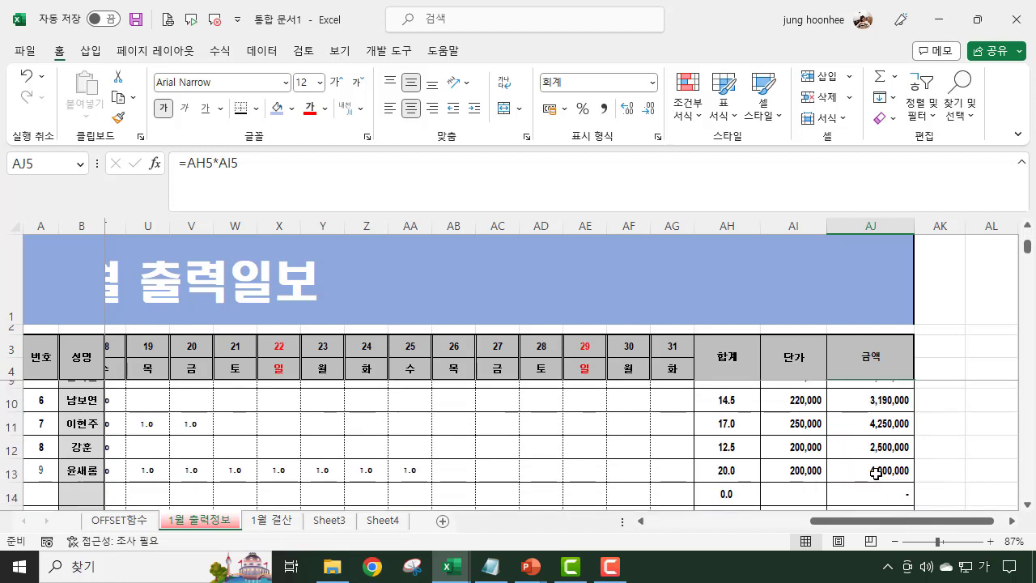
shift+click(876, 473)
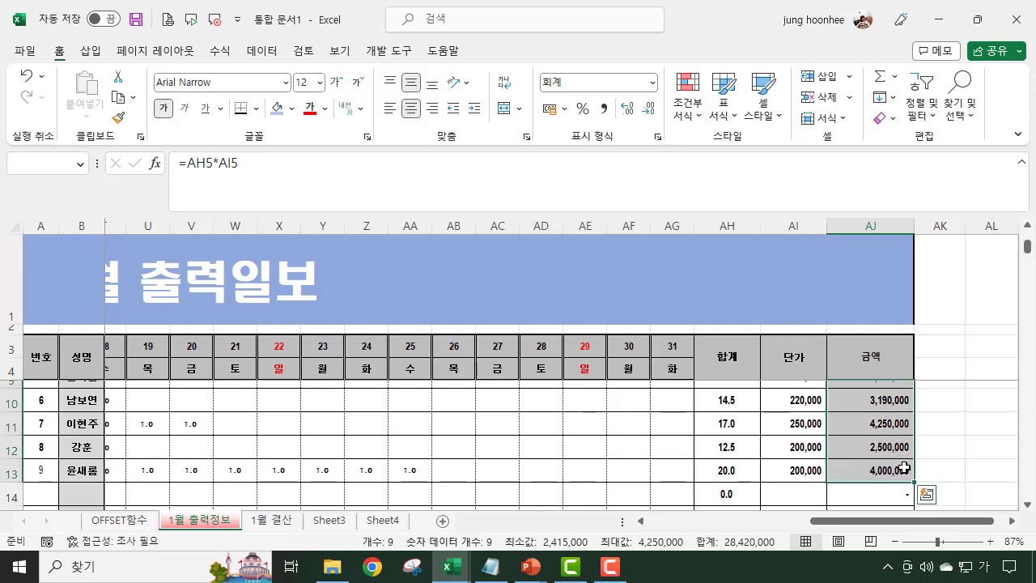
scroll(902, 468, up, 1)
scroll(903, 467, up, 1)
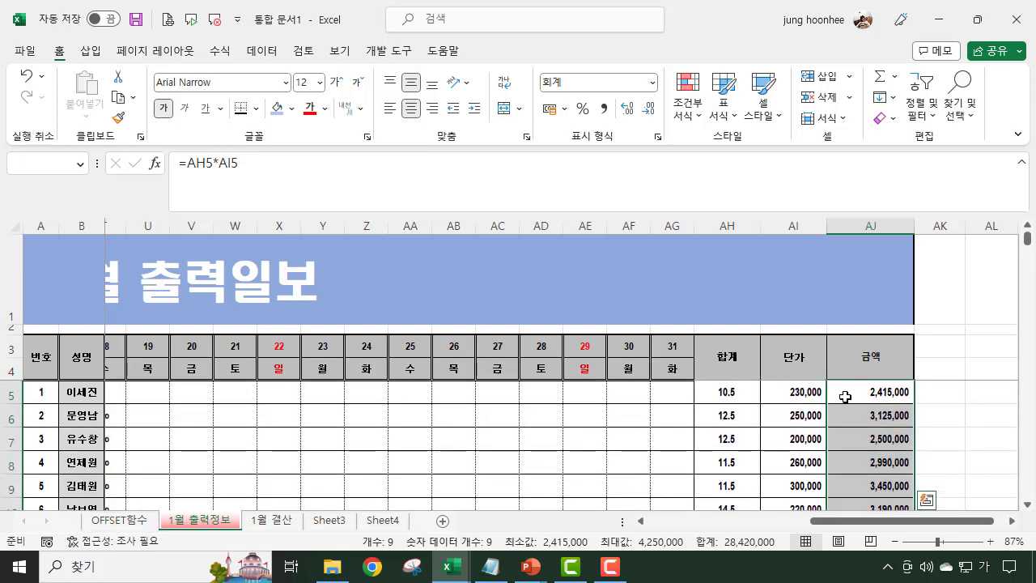
click(37, 161)
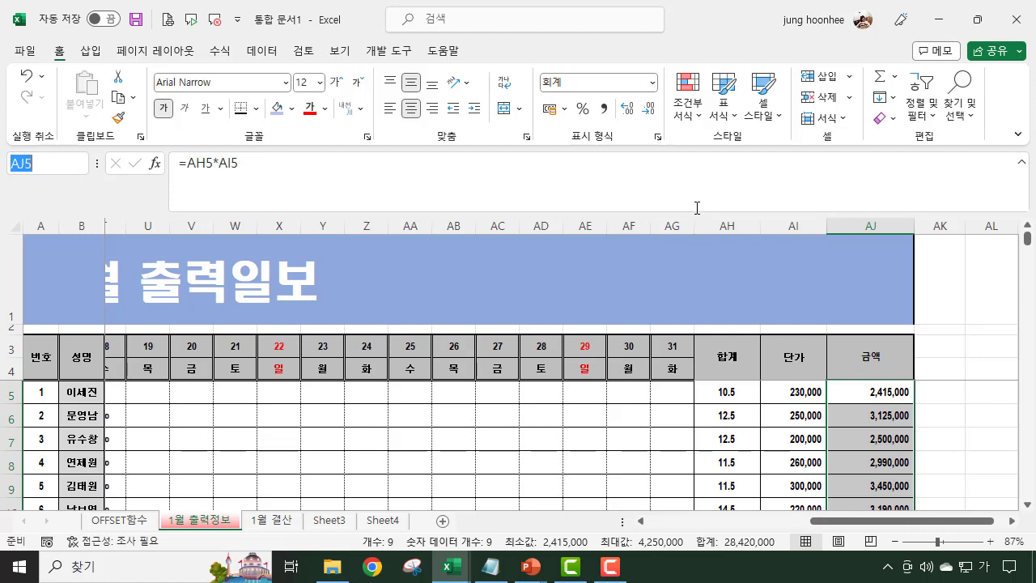
text(금애ㄱ)
key(Return)
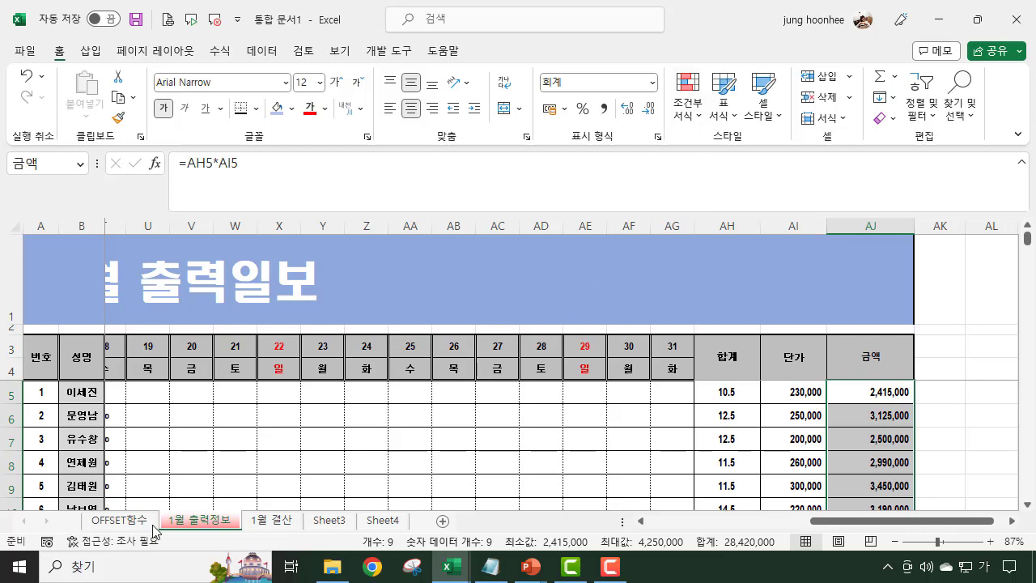
Step: Enter =SUM(금액) in E4 of the 1월 결산 sheet to calculate the total January payment
click(272, 521)
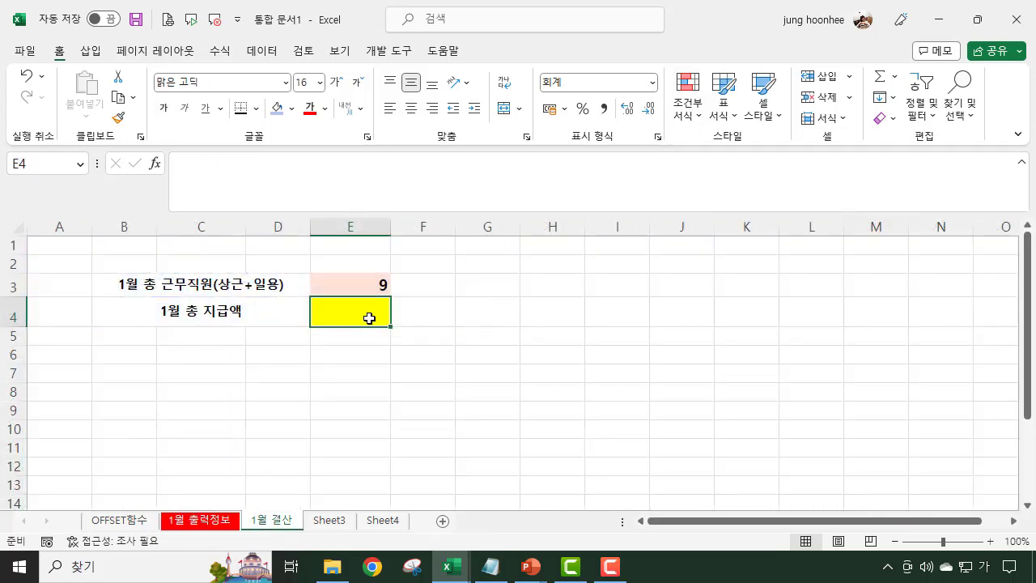
text(=녀ㅡ)
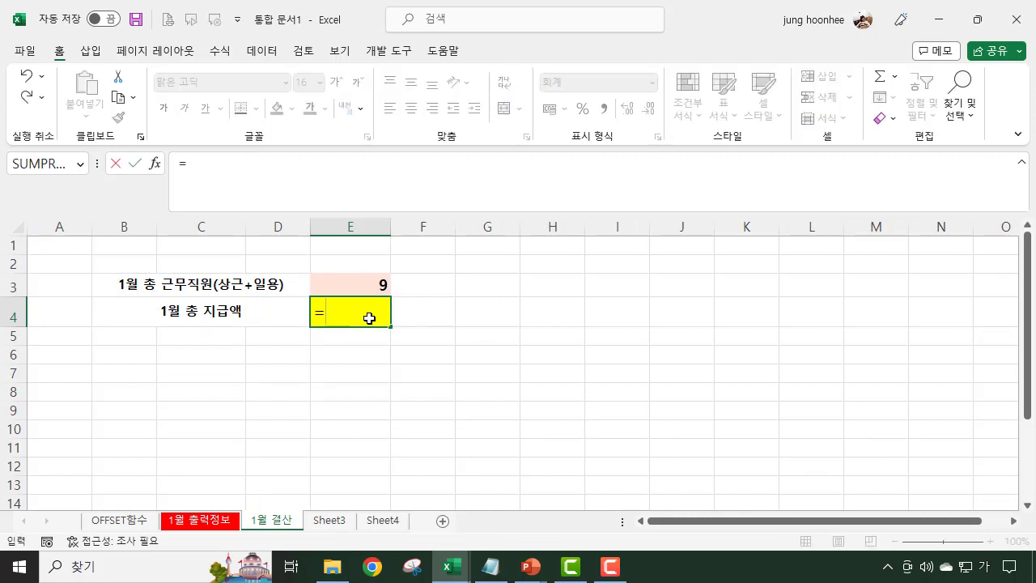
key(BackSpace)
key(BackSpace)
key(Hangul)
text(SUM(RMADO)
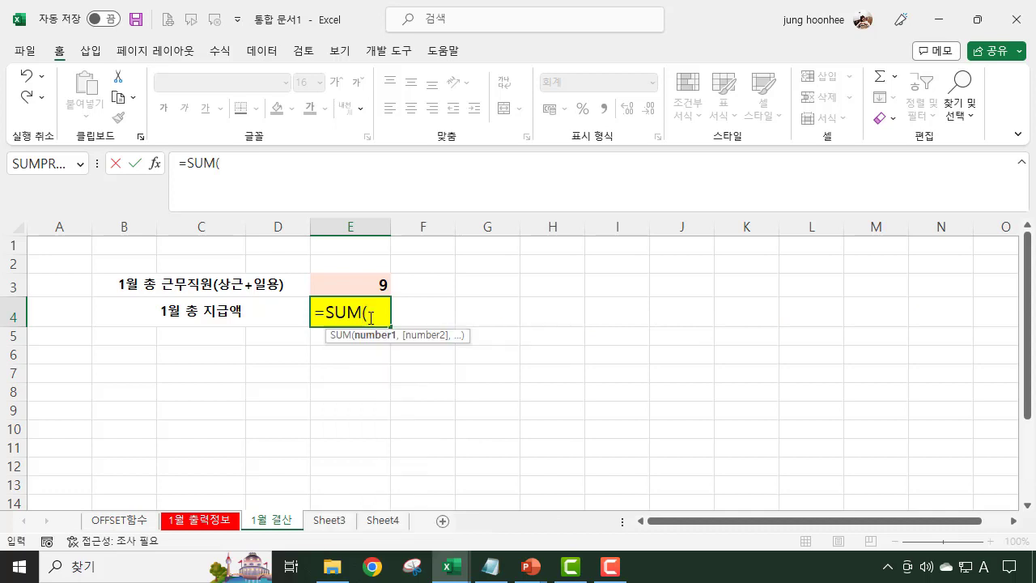
key(BackSpace)
key(BackSpace)
key(BackSpace)
key(BackSpace)
key(BackSpace)
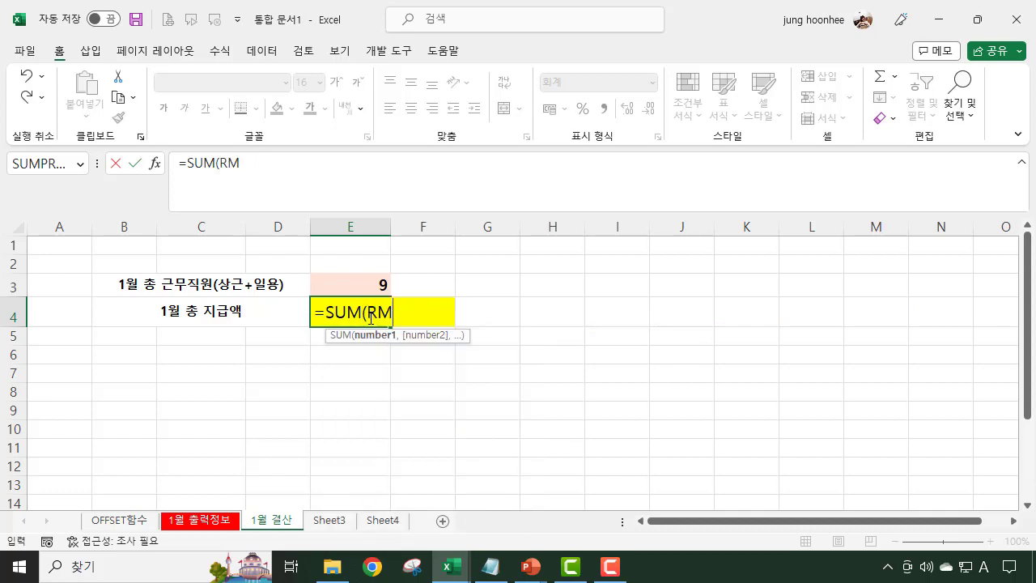
key(Hangul)
text(금액))
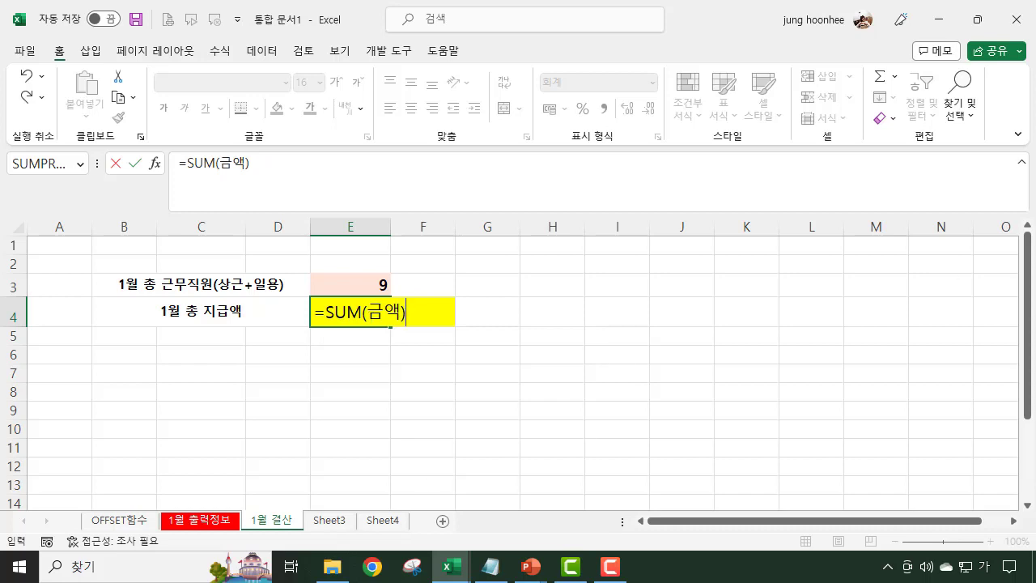
key(Return)
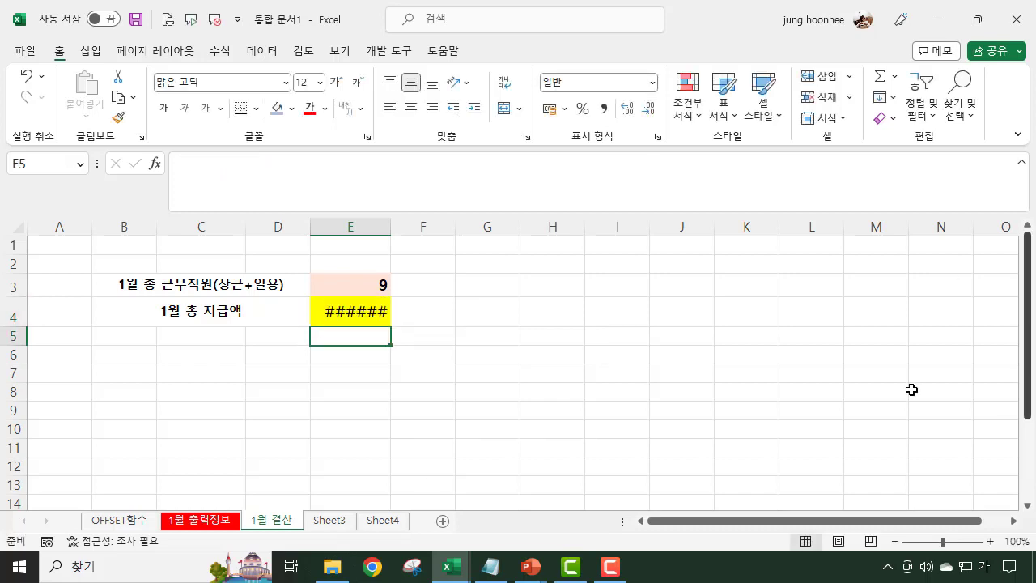
Step: Format the total payment in E4 as bold at font size 12 and autofit the width of column E
click(369, 314)
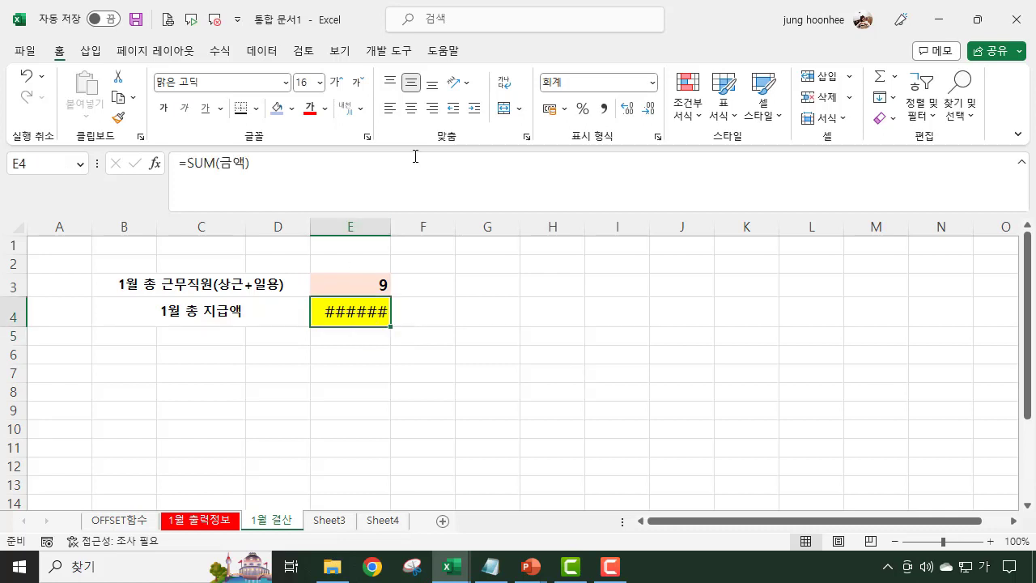
click(359, 83)
click(359, 85)
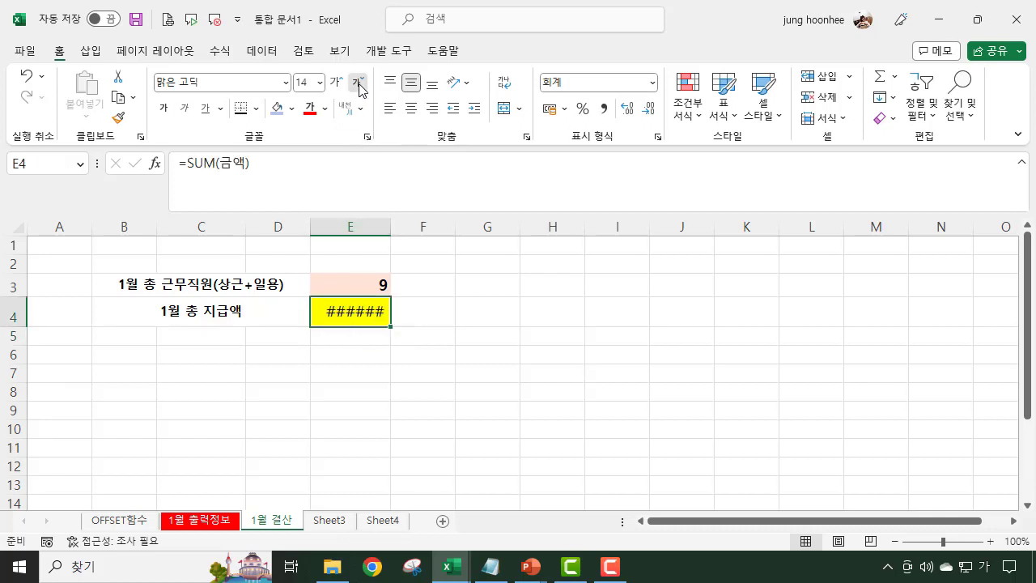
double_click(394, 228)
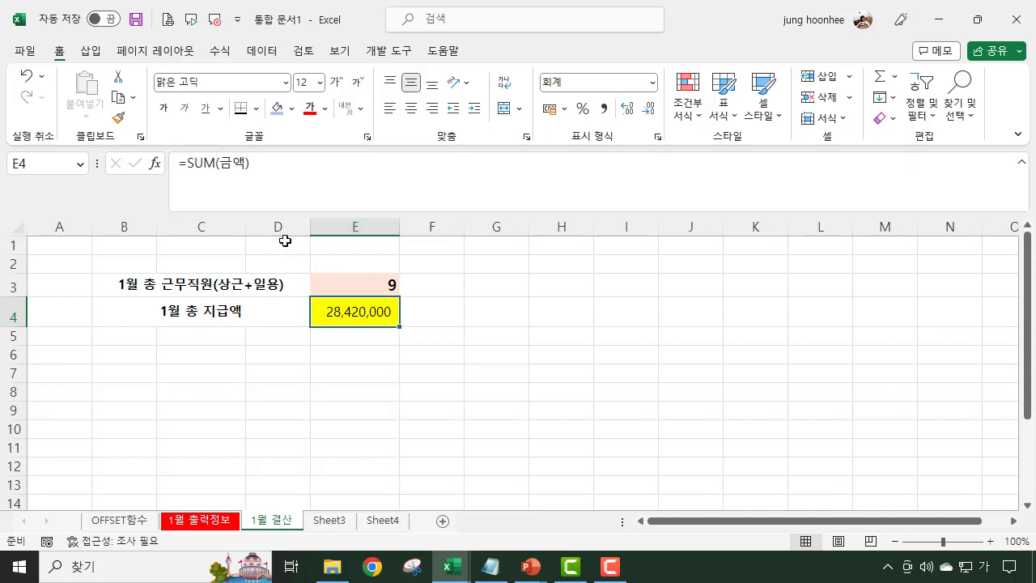
click(163, 108)
click(631, 350)
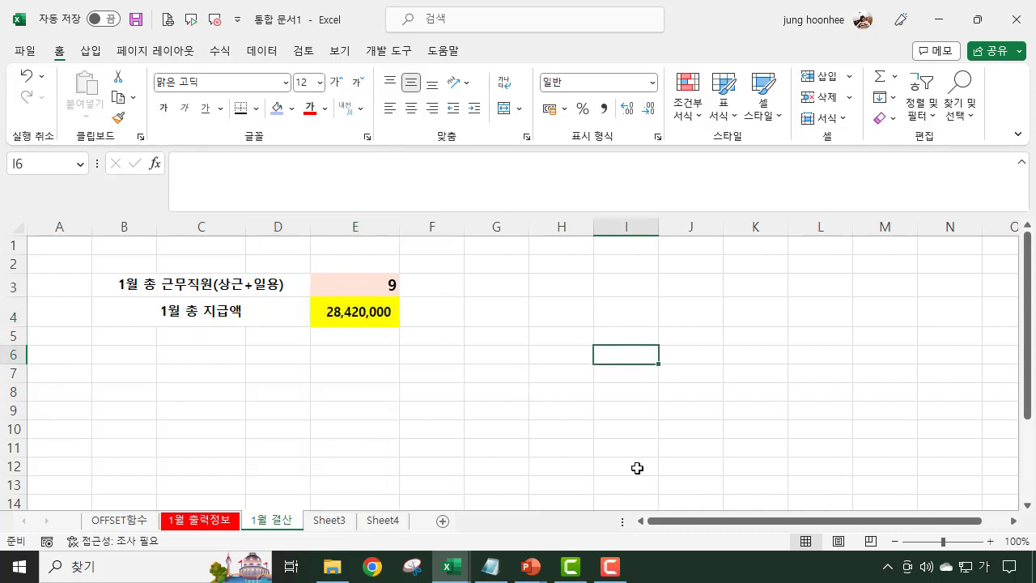
click(559, 349)
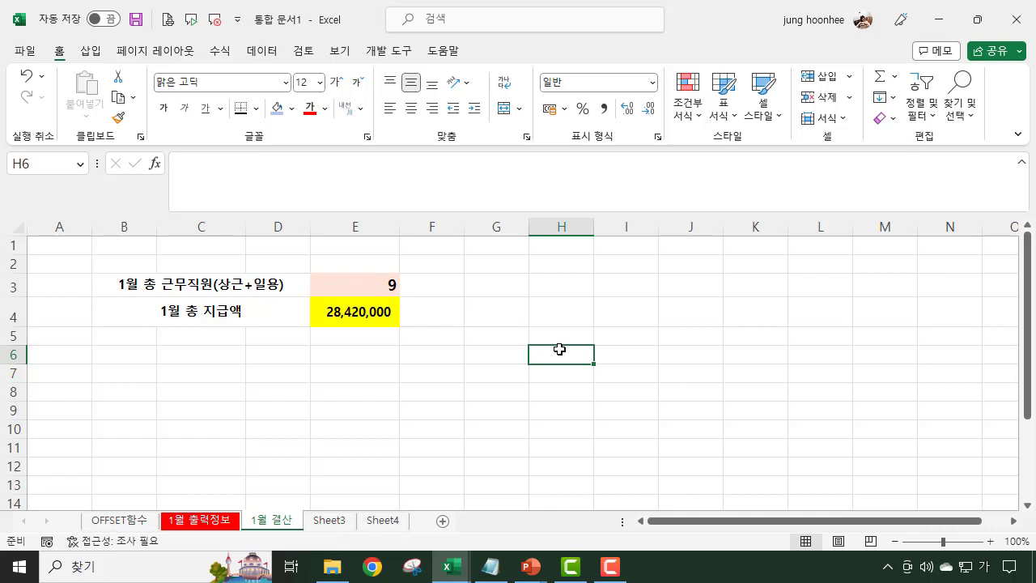
Step: Enter =AVERAGE(금액) in D4 of Sheet3 to calculate the average payment from the named range
click(338, 522)
click(417, 457)
click(260, 302)
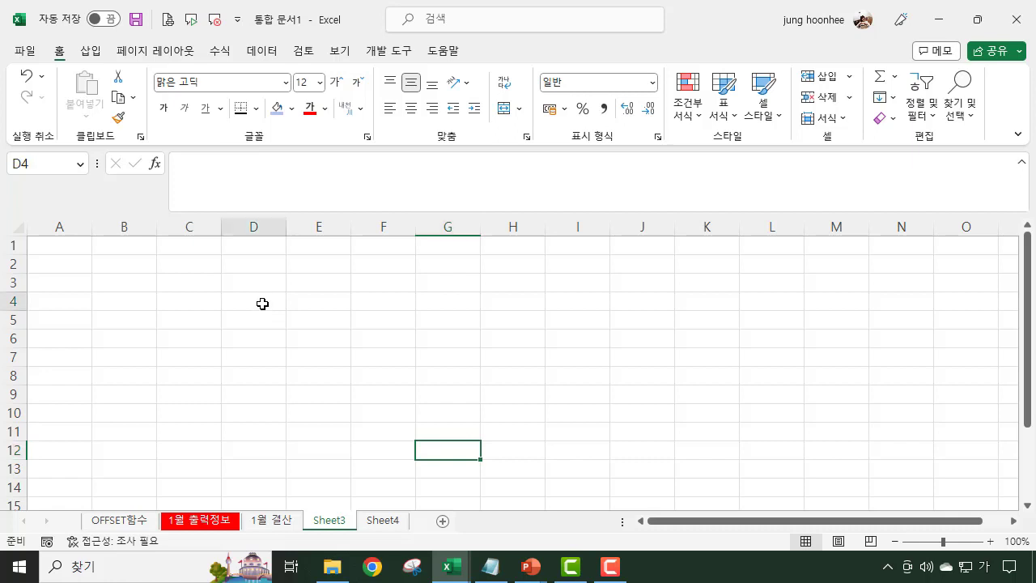
text(=)
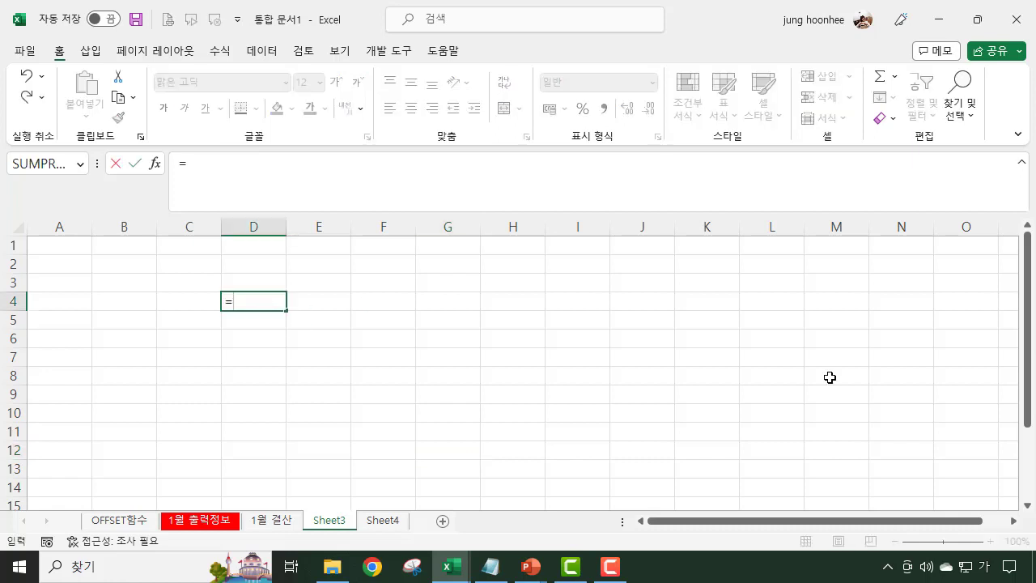
text(재ㅣ)
key(BackSpace)
key(BackSpace)
key(Hangul)
text(A)
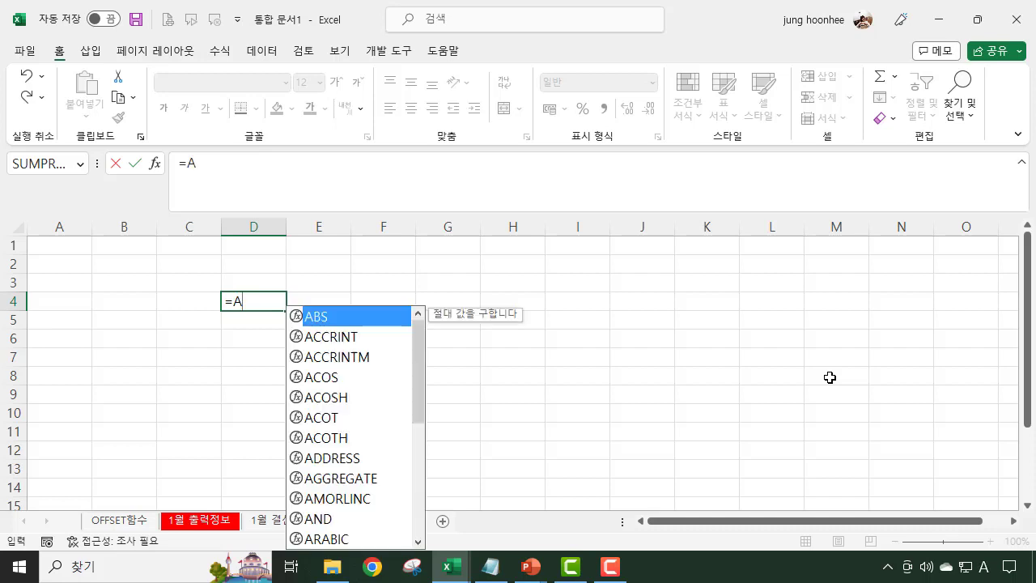
text(VERAG)
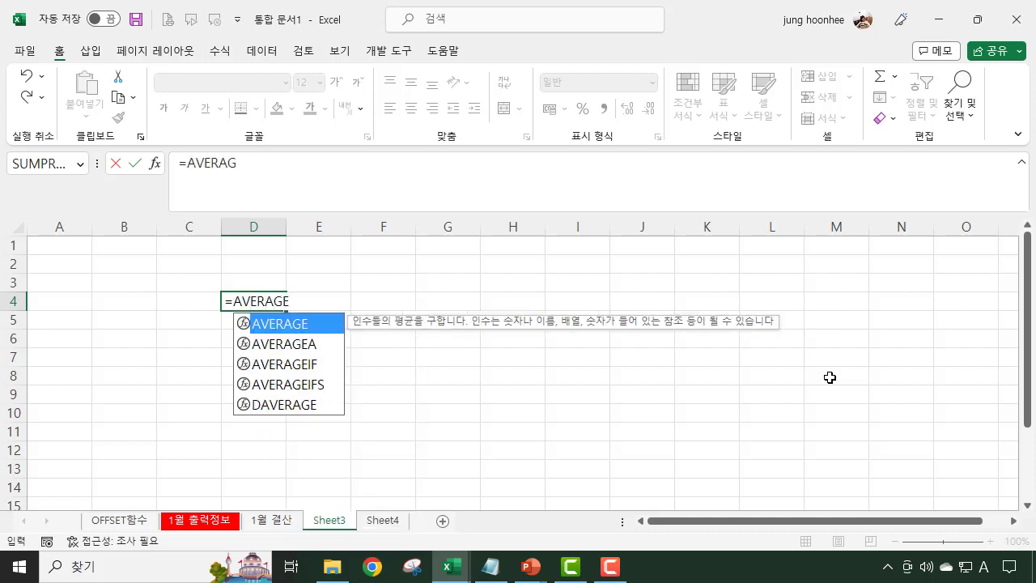
text(E(RMADO)
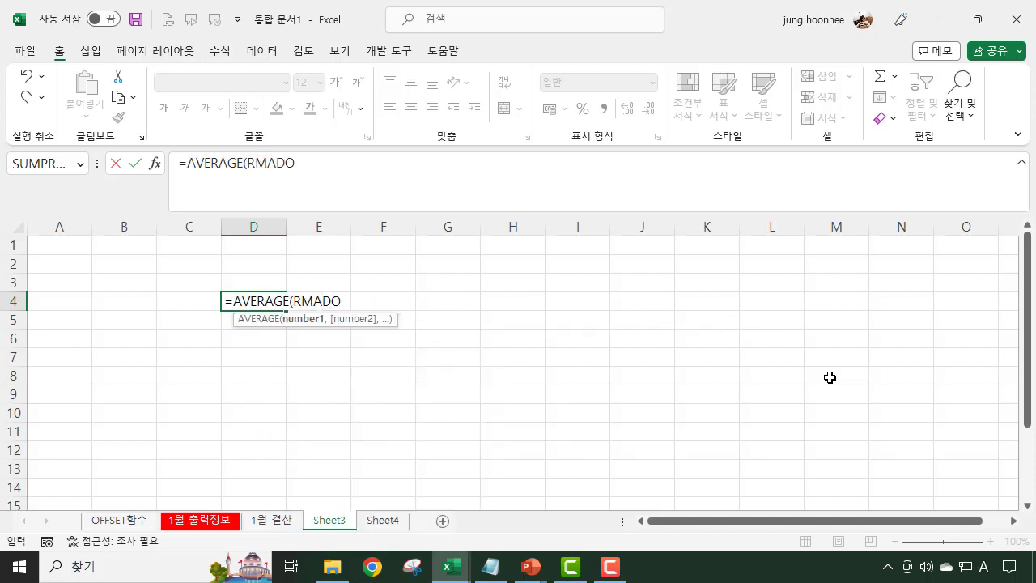
key(BackSpace)
key(BackSpace)
key(BackSpace)
key(BackSpace)
key(BackSpace)
key(Hangul)
text(금액)
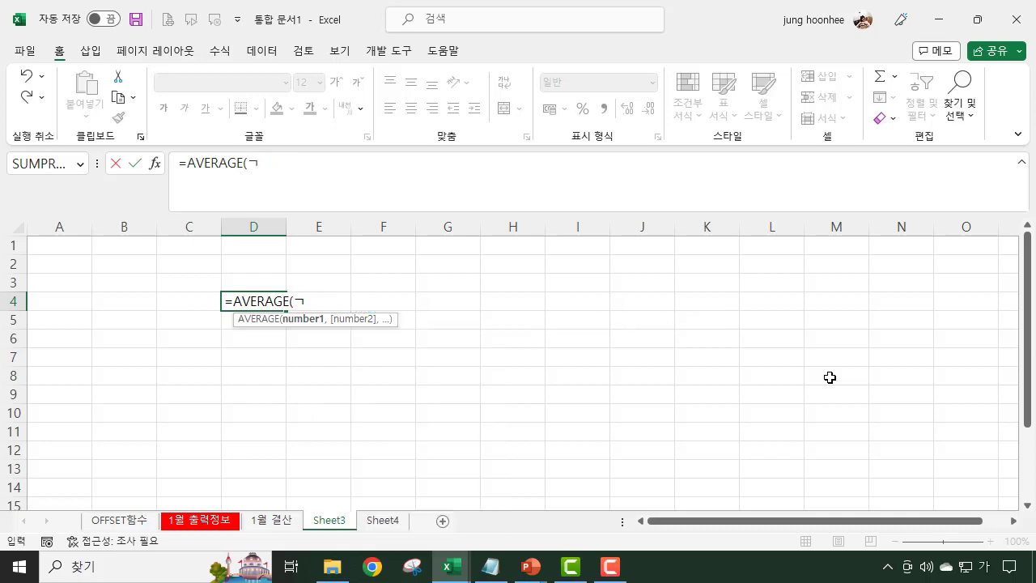
text())
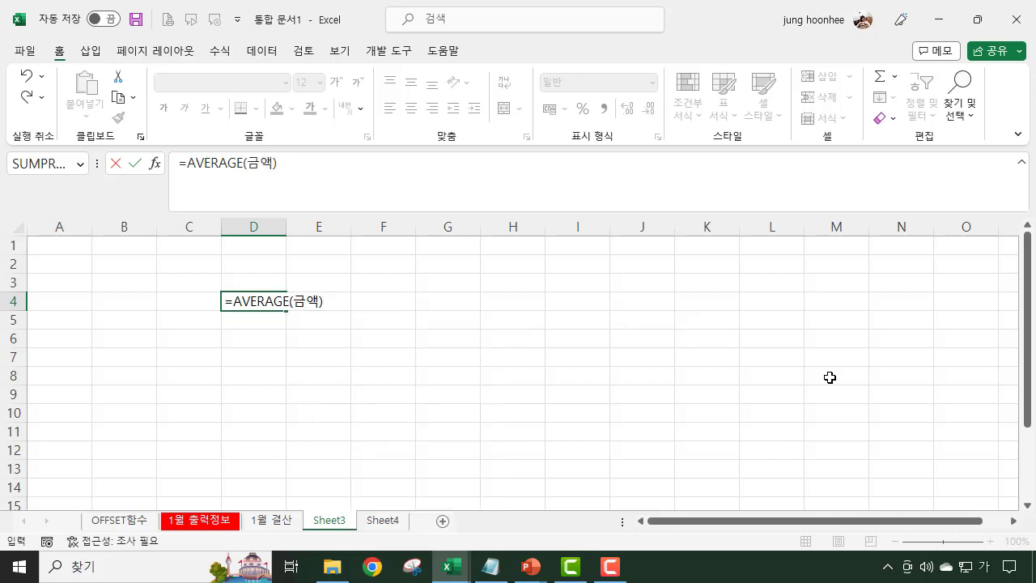
key(Return)
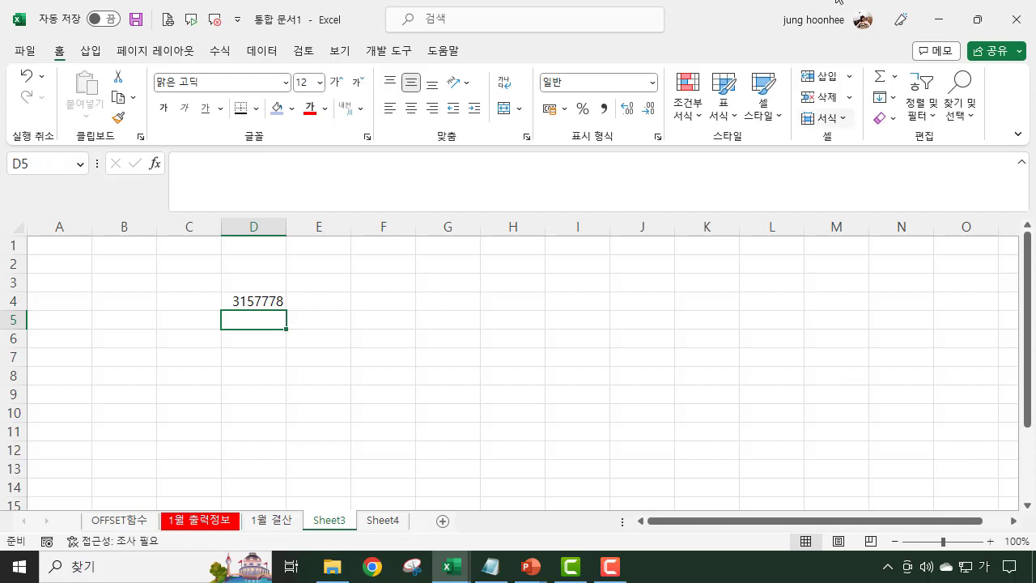
click(240, 302)
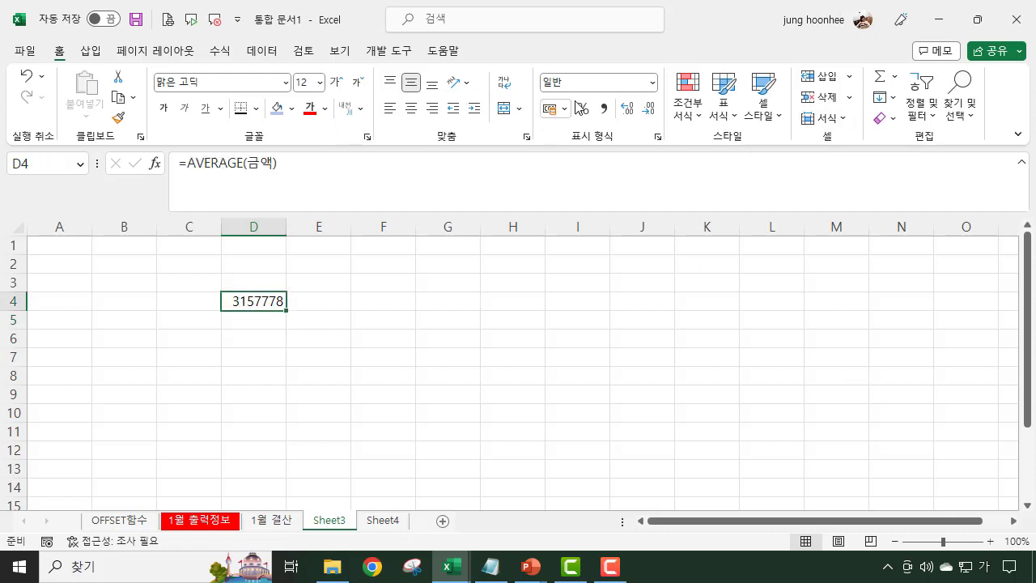
Step: Apply comma style to the average in D4 of Sheet3, then delete the cell's contents
click(604, 108)
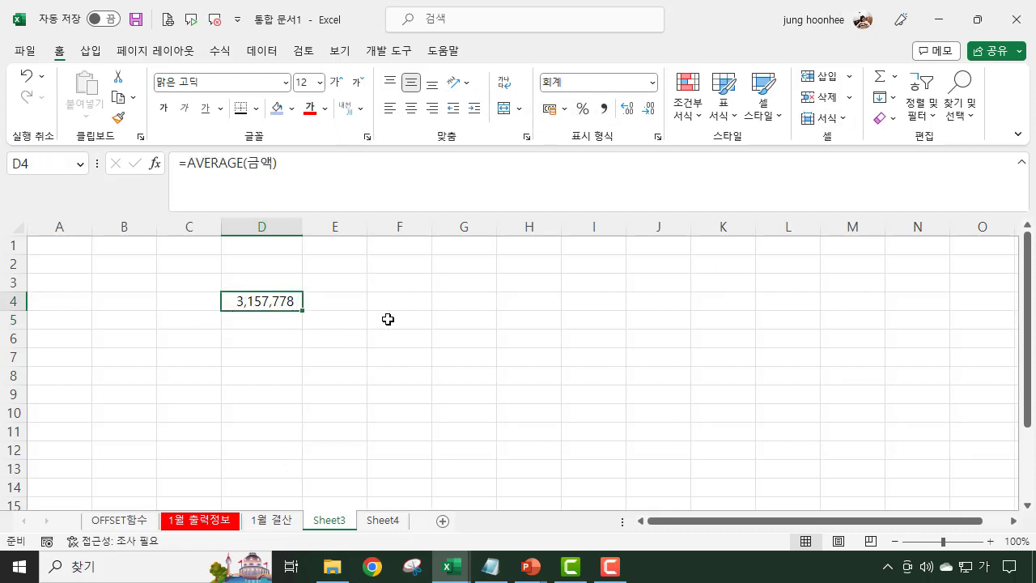
click(292, 336)
click(274, 307)
key(Delete)
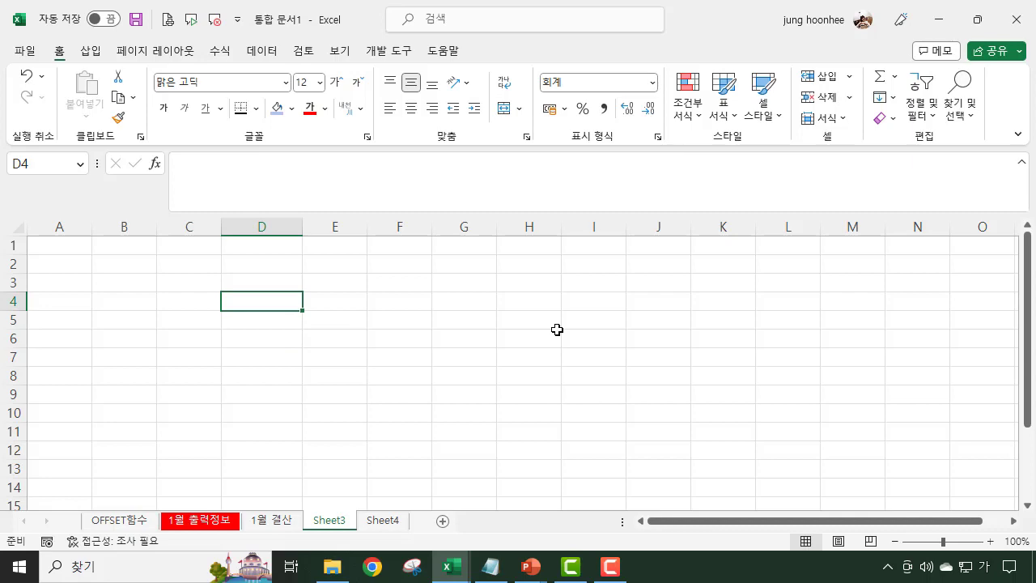
Step: Review the payment amounts on 1월 출력정보 and the named-range formulas in E3 and E4 of 1월 결산
click(272, 521)
click(204, 520)
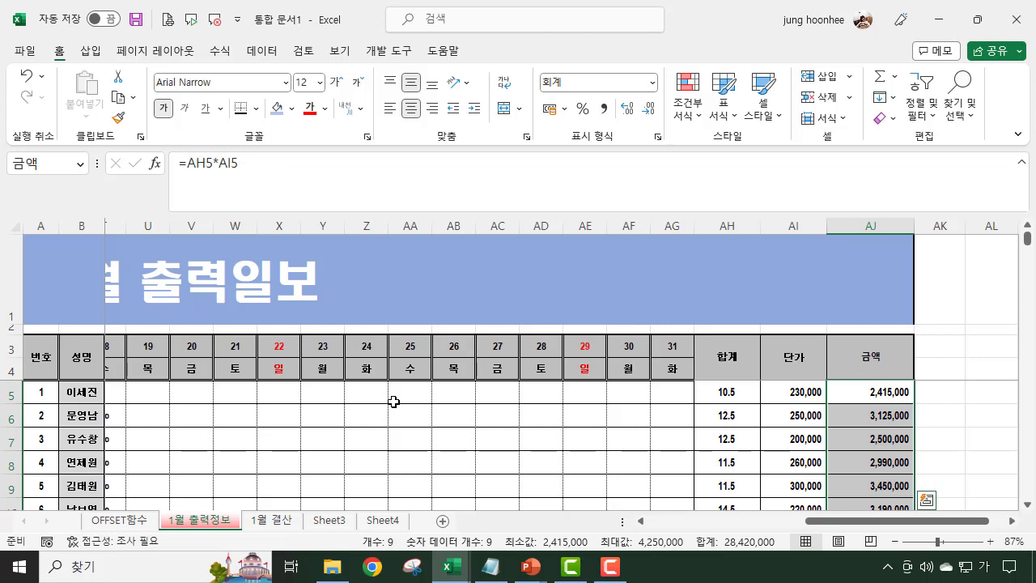
click(284, 526)
click(347, 285)
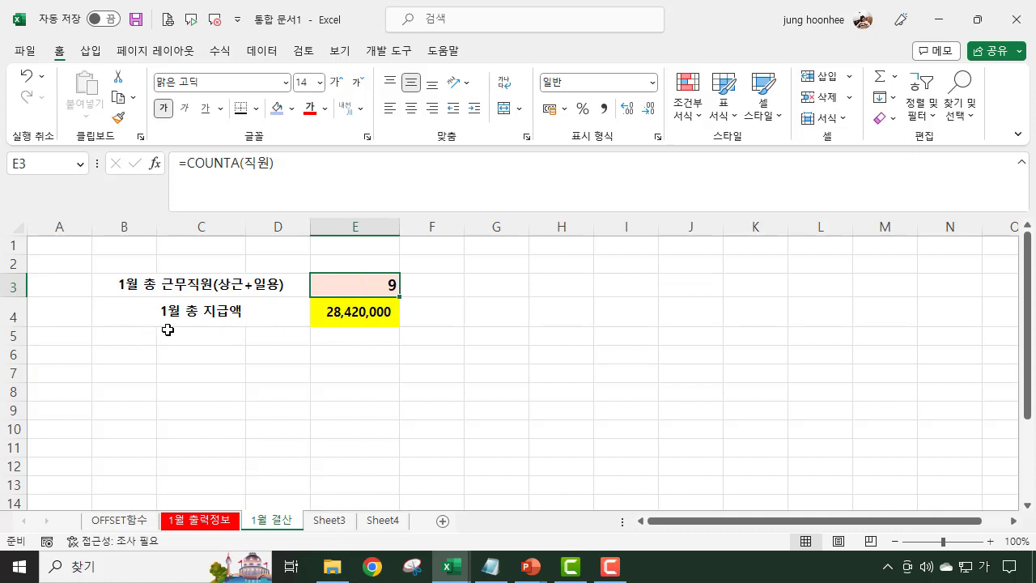
click(368, 311)
click(532, 358)
click(439, 418)
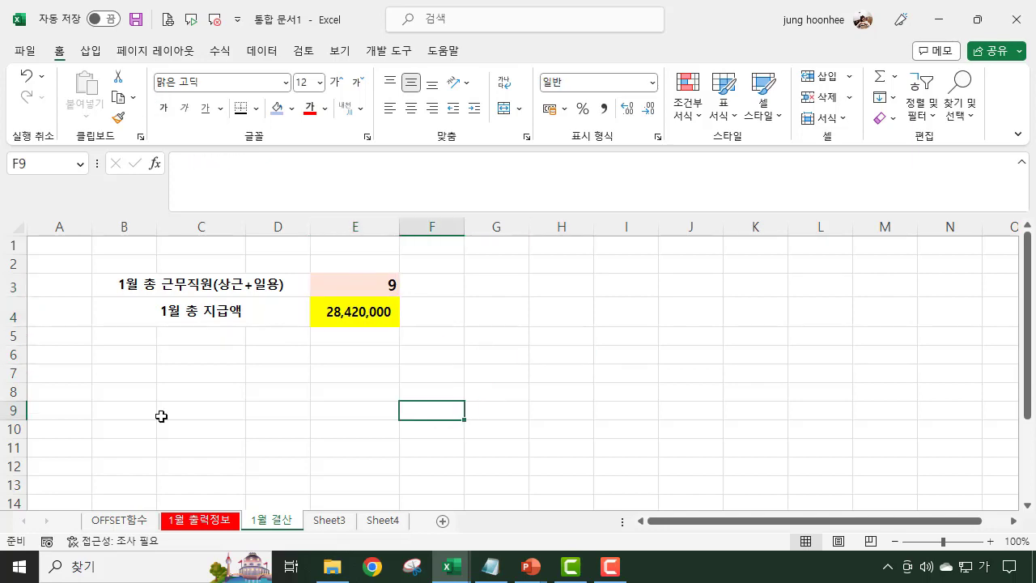
Step: Add two new employees' names in B14 and B15 of the 1월 출력정보 sheet
click(210, 520)
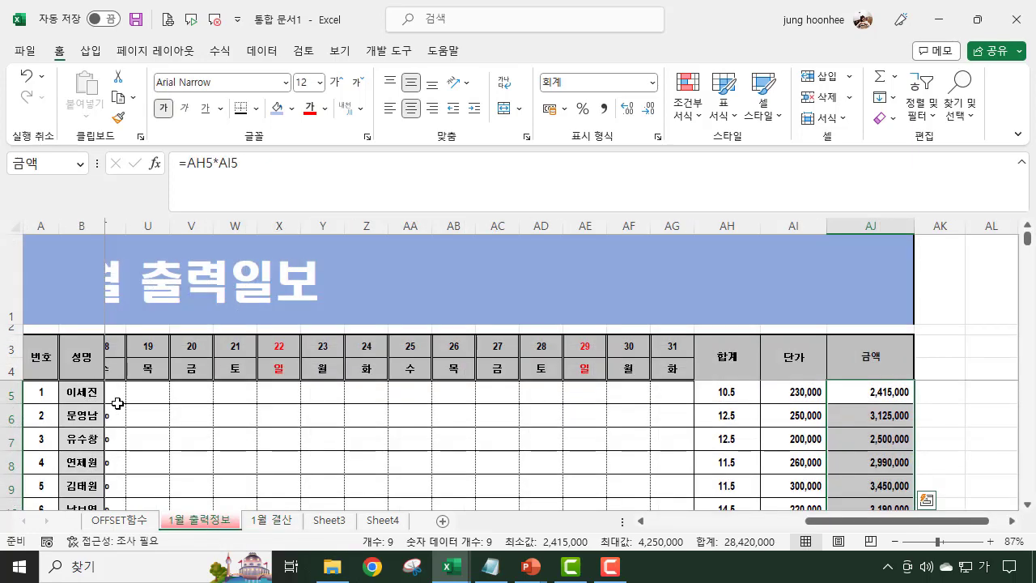
scroll(173, 430, down, 2)
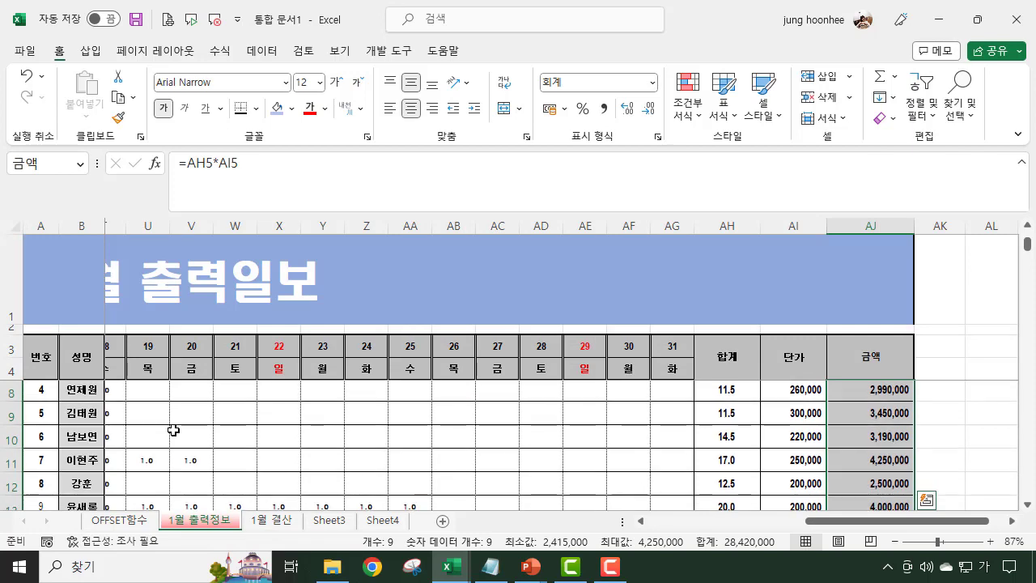
scroll(173, 430, down, 1)
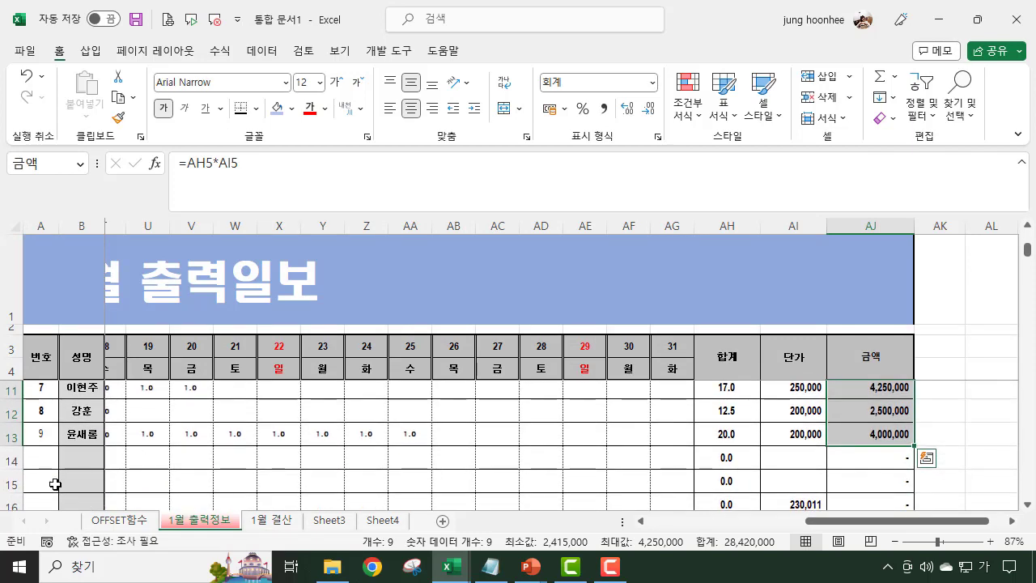
click(82, 458)
click(82, 483)
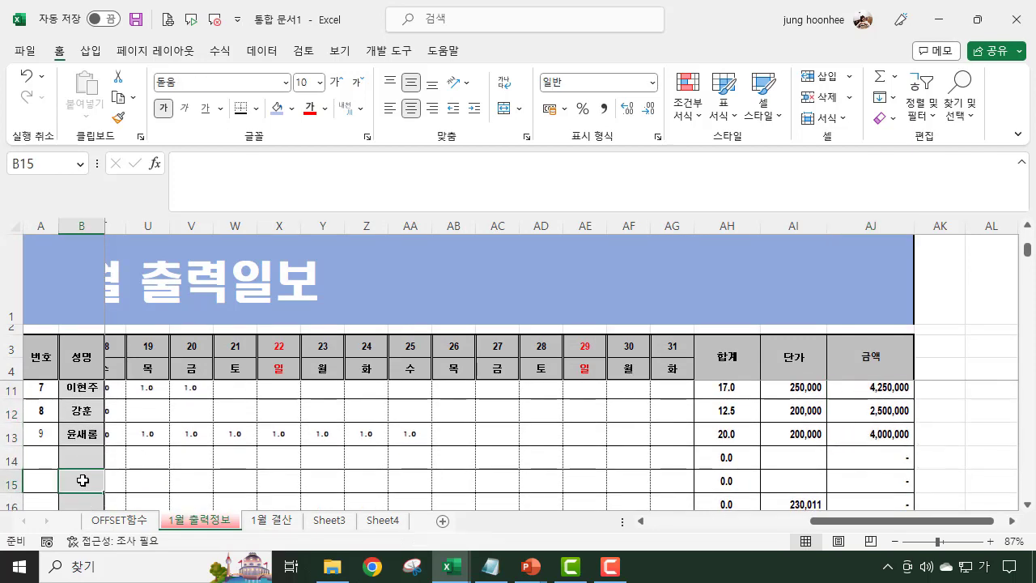
click(74, 454)
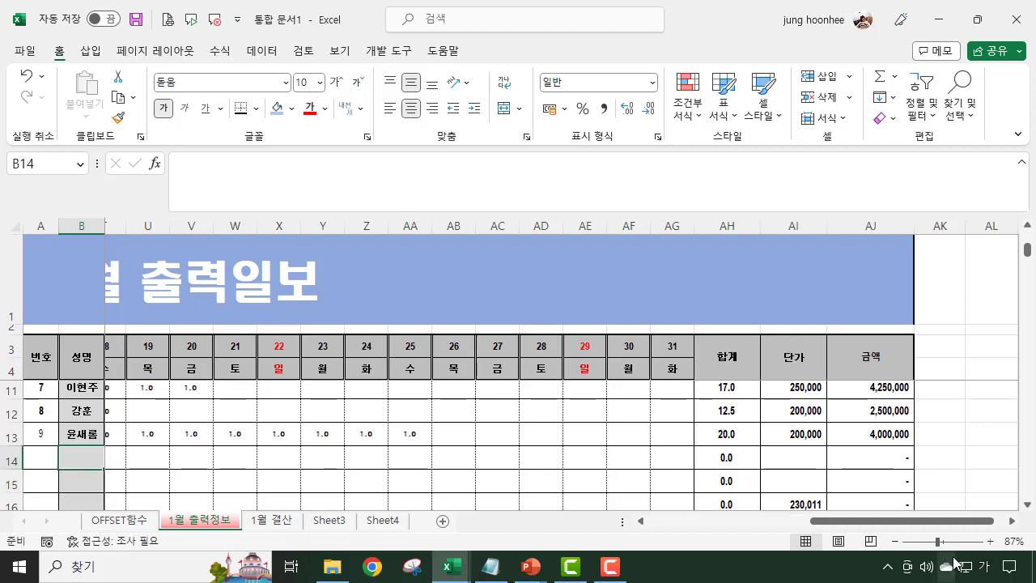
text(강볼)
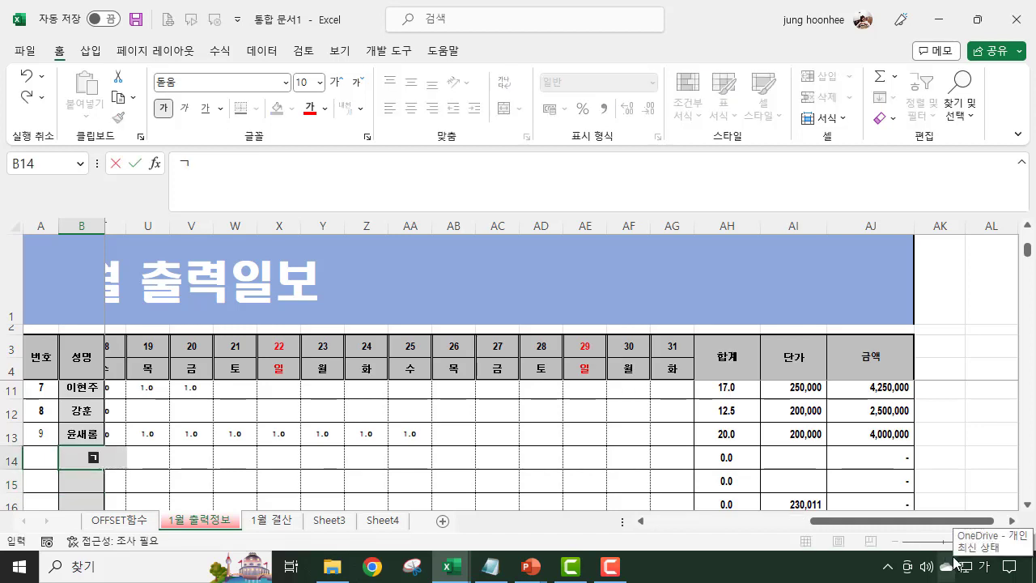
text(름)
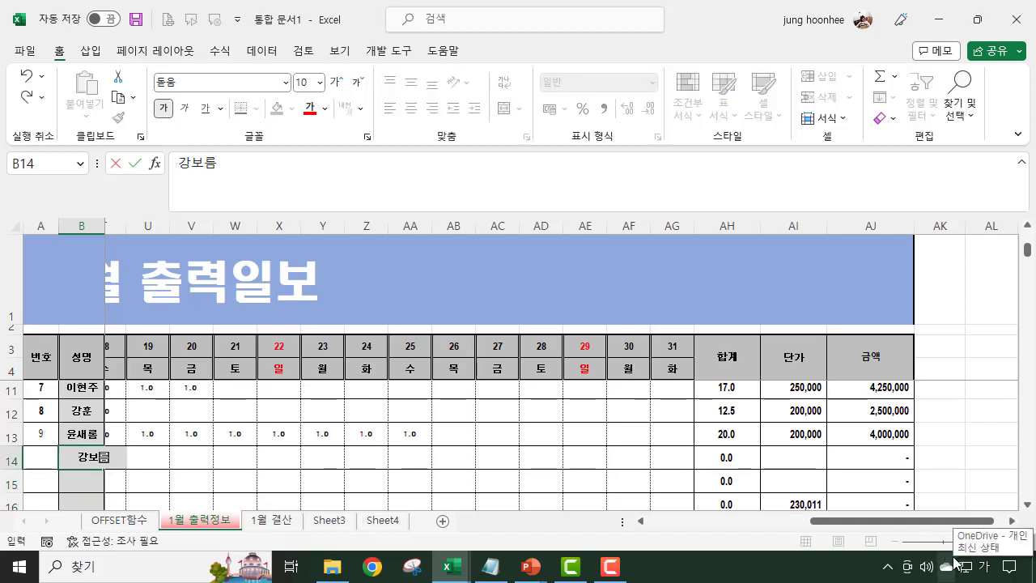
key(Return)
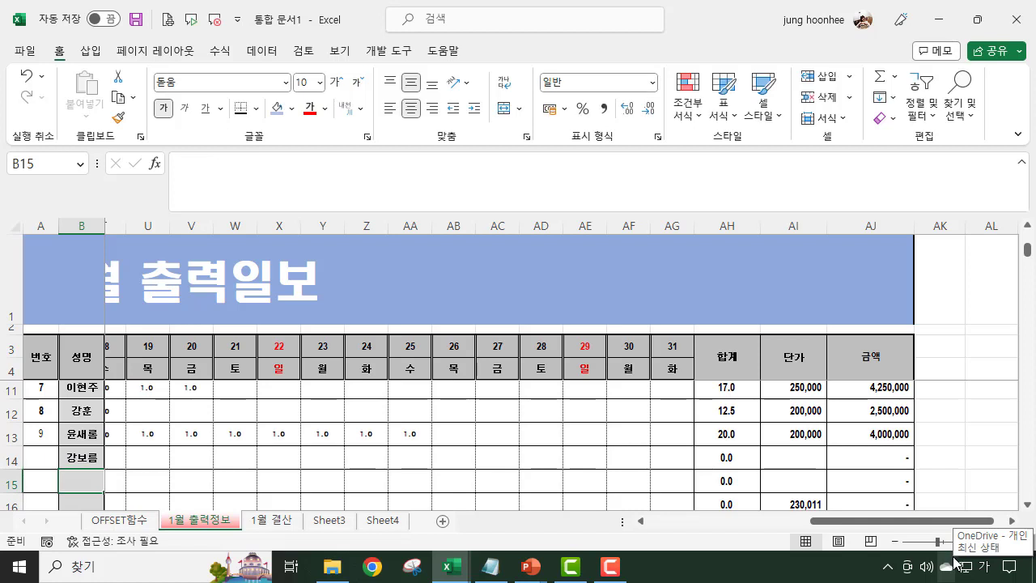
text(유세)
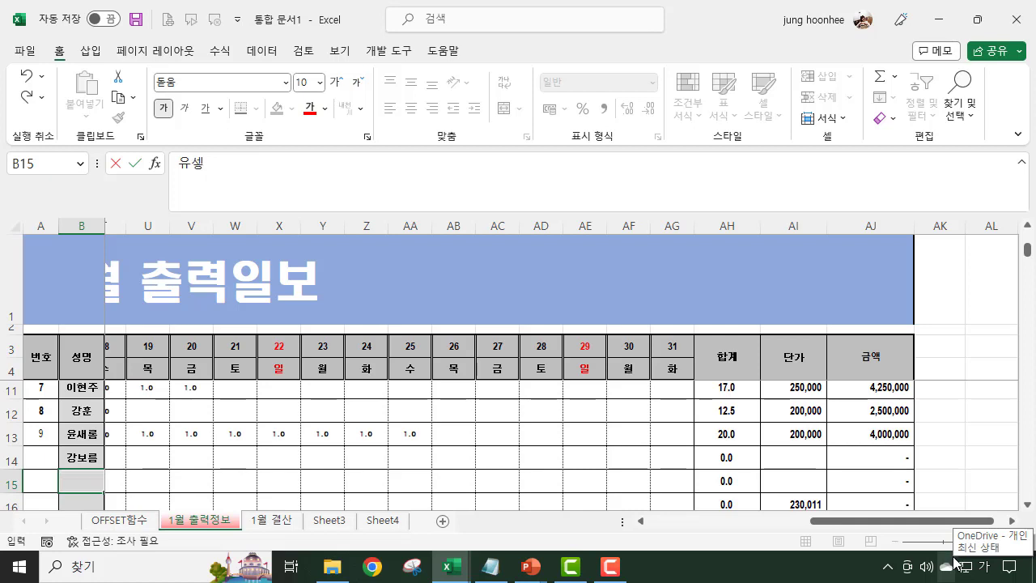
text(환)
key(Return)
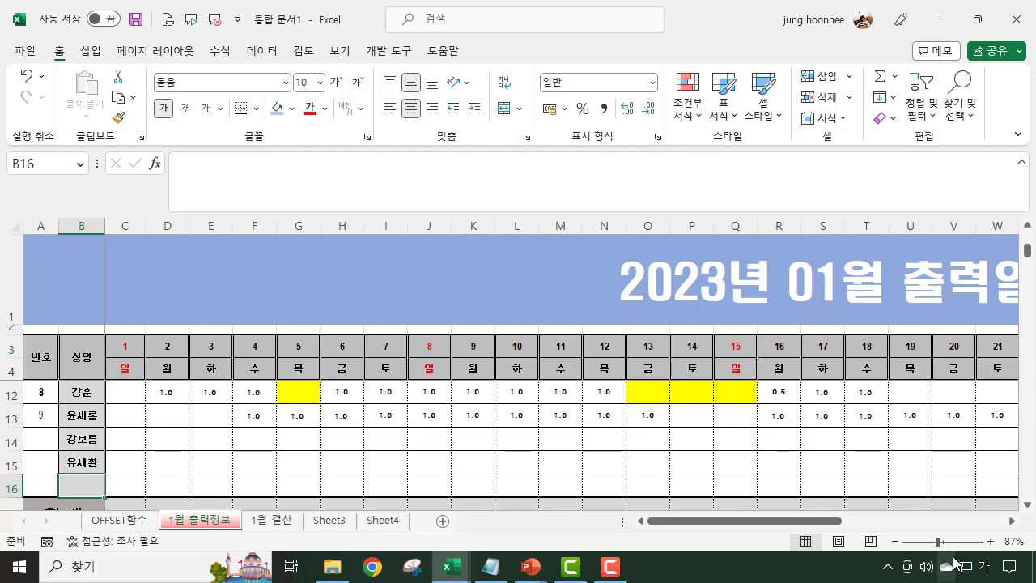
Step: Check the employee count and its COUNTA formula in E3 of the 1월 결산 sheet
click(279, 520)
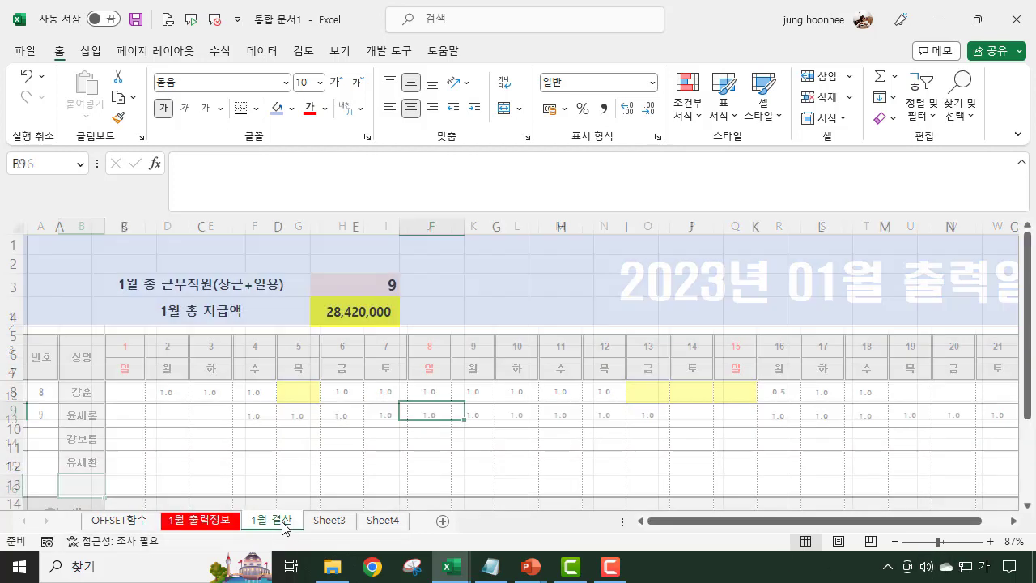
click(356, 285)
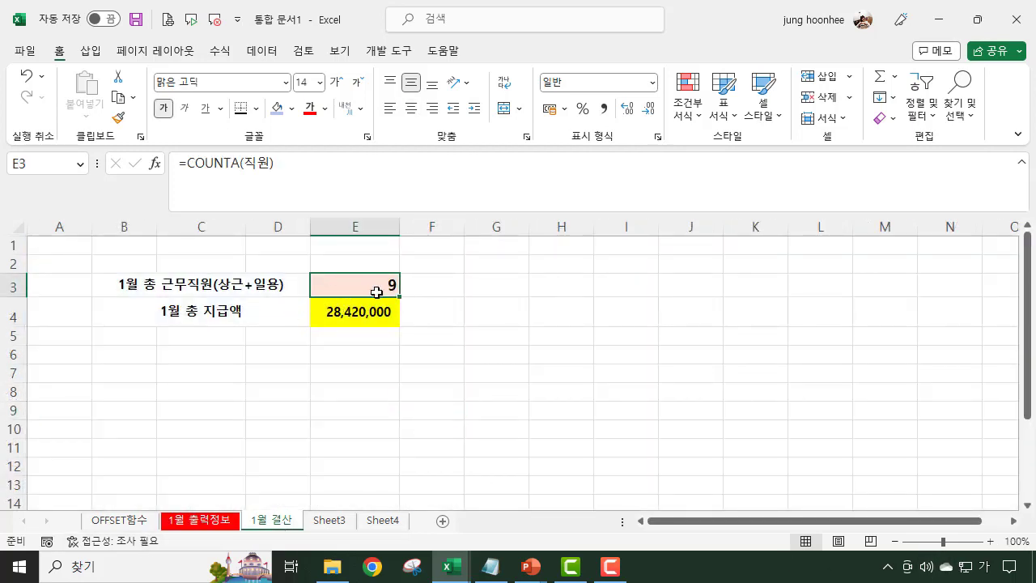
click(300, 168)
key(Return)
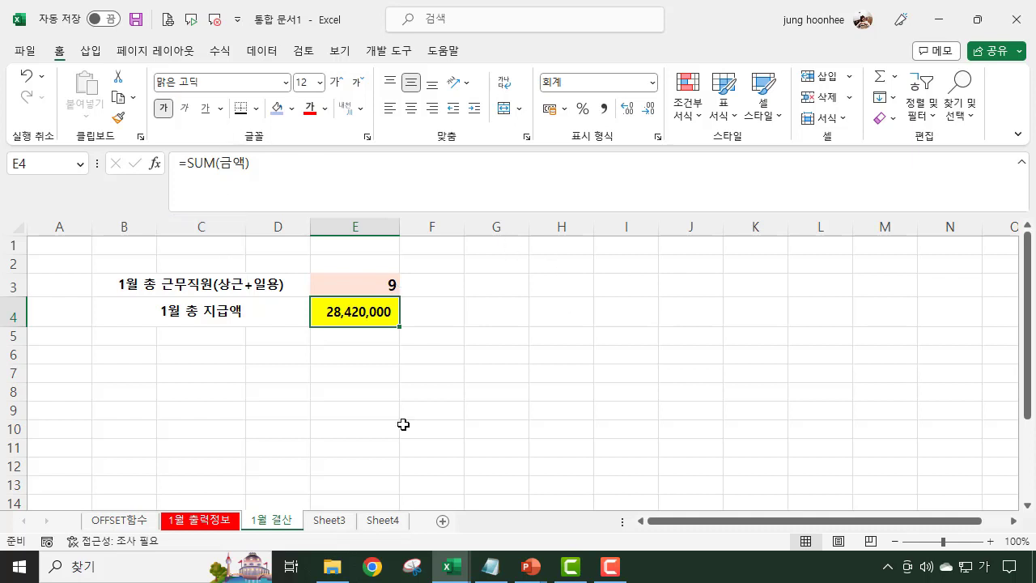
Step: From the 1월 출력정보 sheet, inspect the references of the names 금액 and 직원 in the Name Manager
click(228, 520)
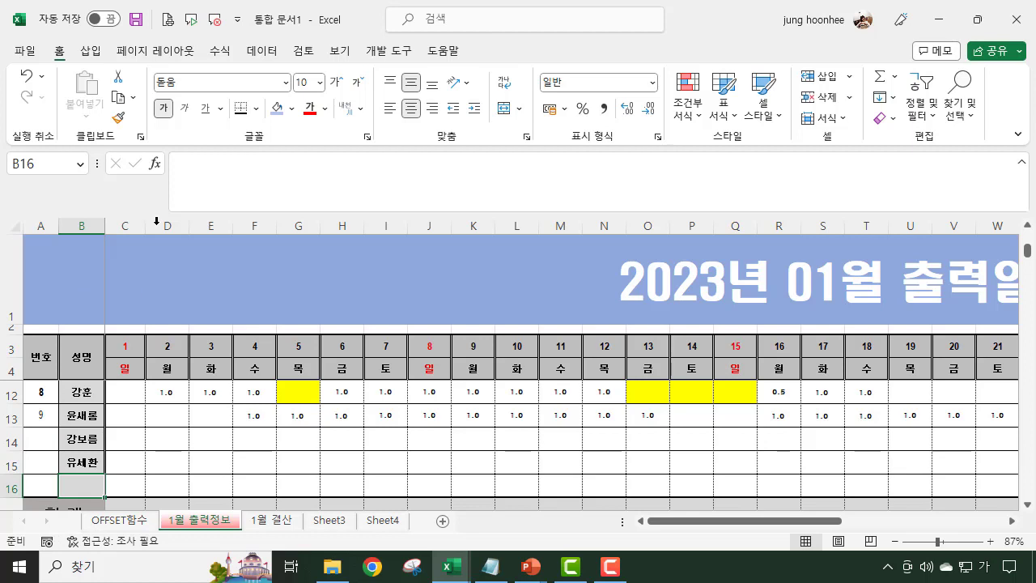
click(221, 52)
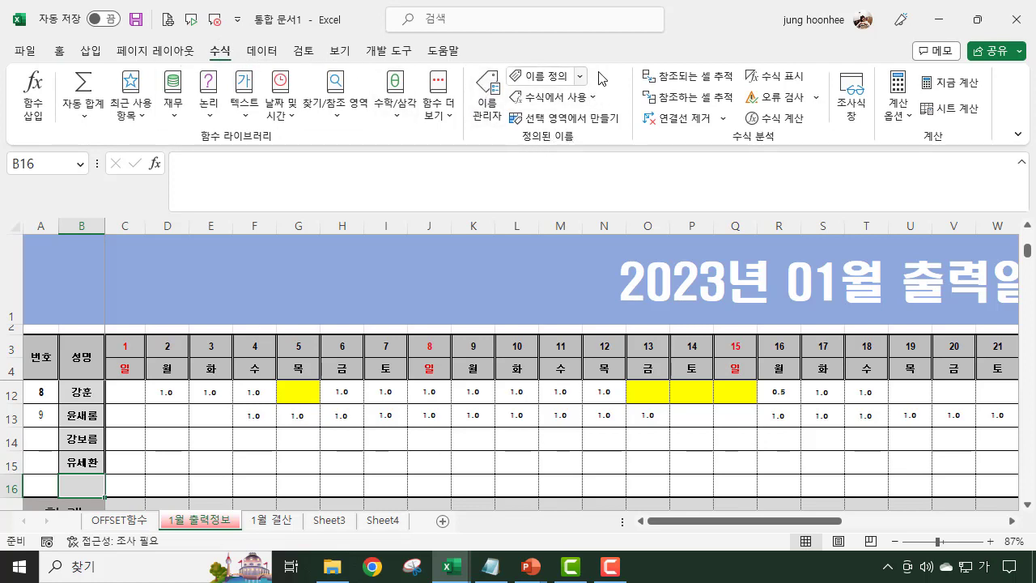
click(489, 97)
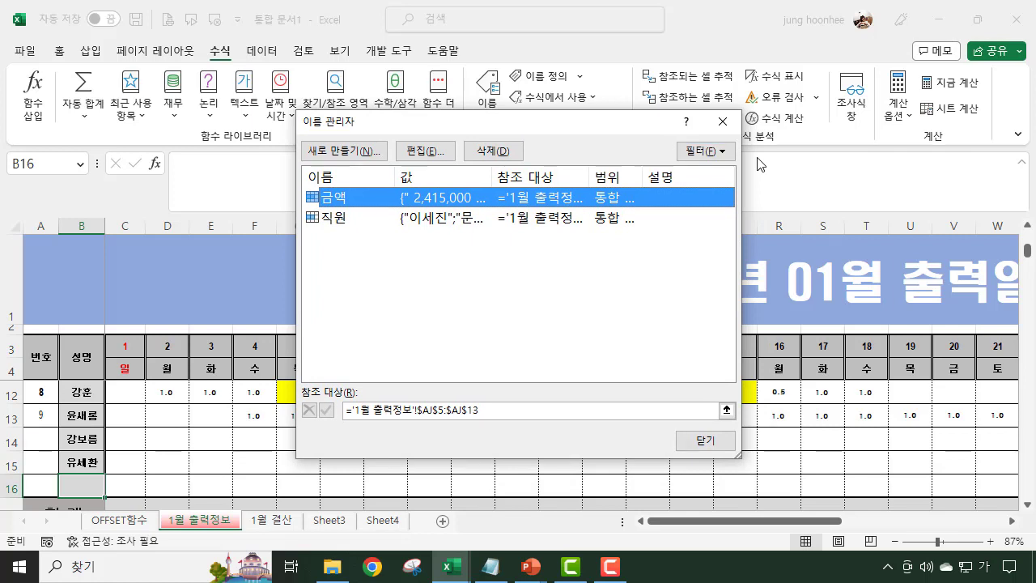
click(338, 219)
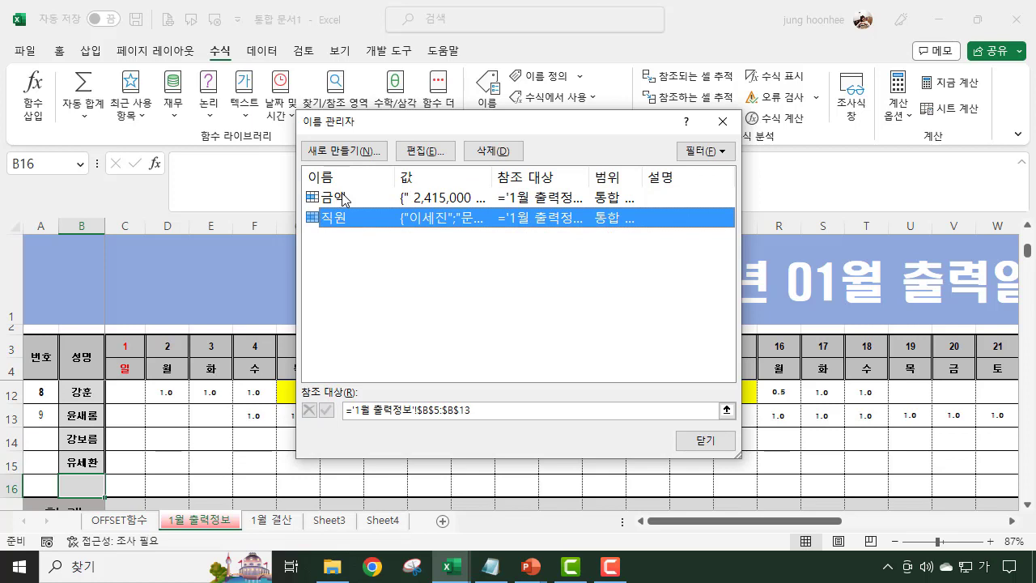
click(343, 199)
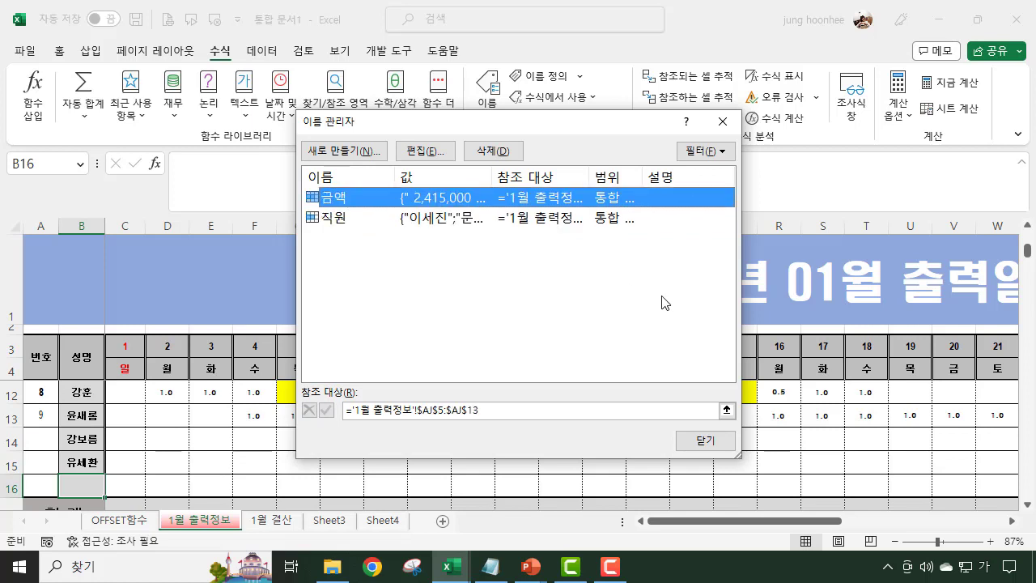
click(335, 220)
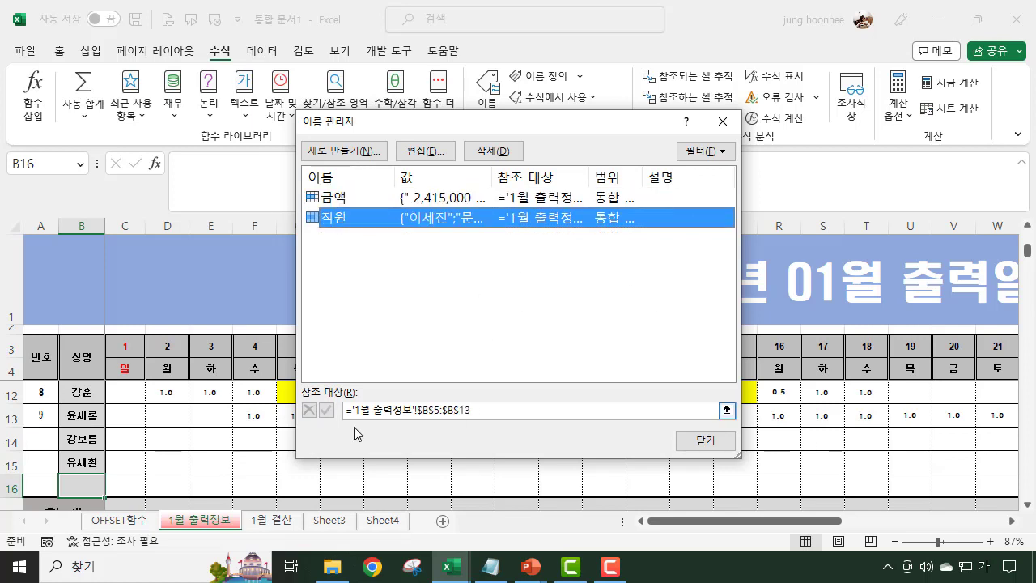
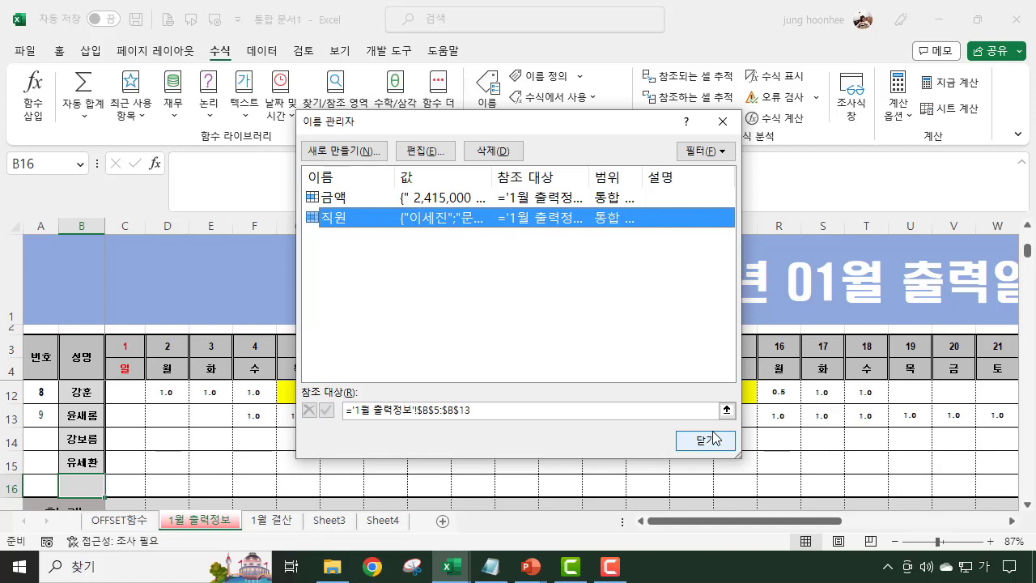
Step: Edit the name 직원 and replace its fixed range reference with a lone equals sign to start a new formula
click(420, 153)
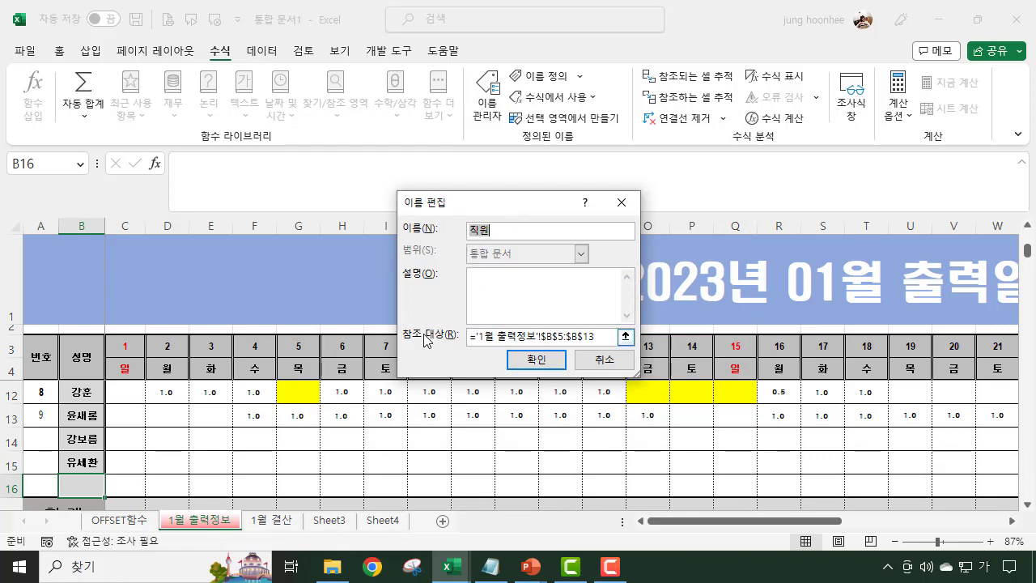
click(607, 335)
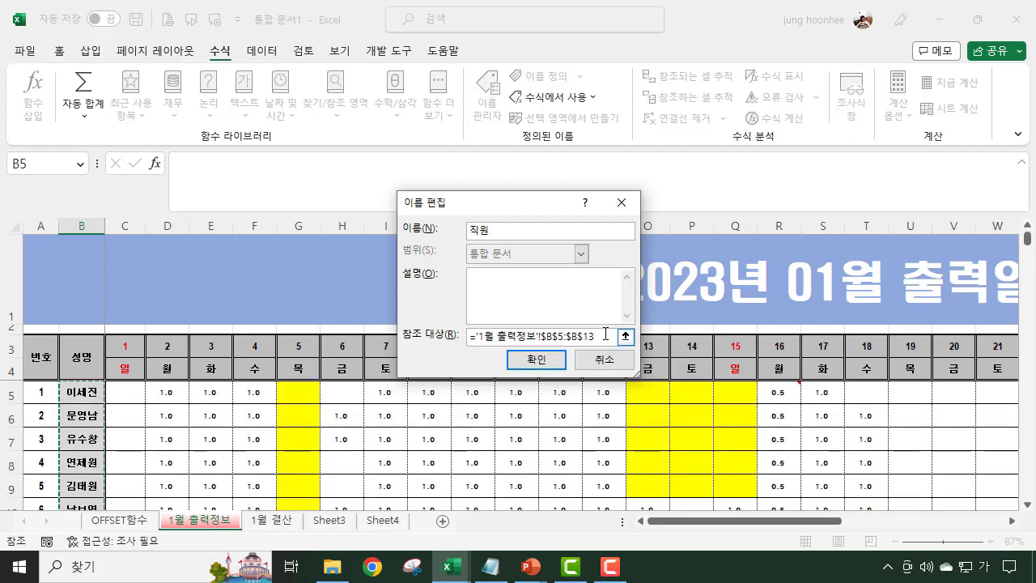
click(605, 333)
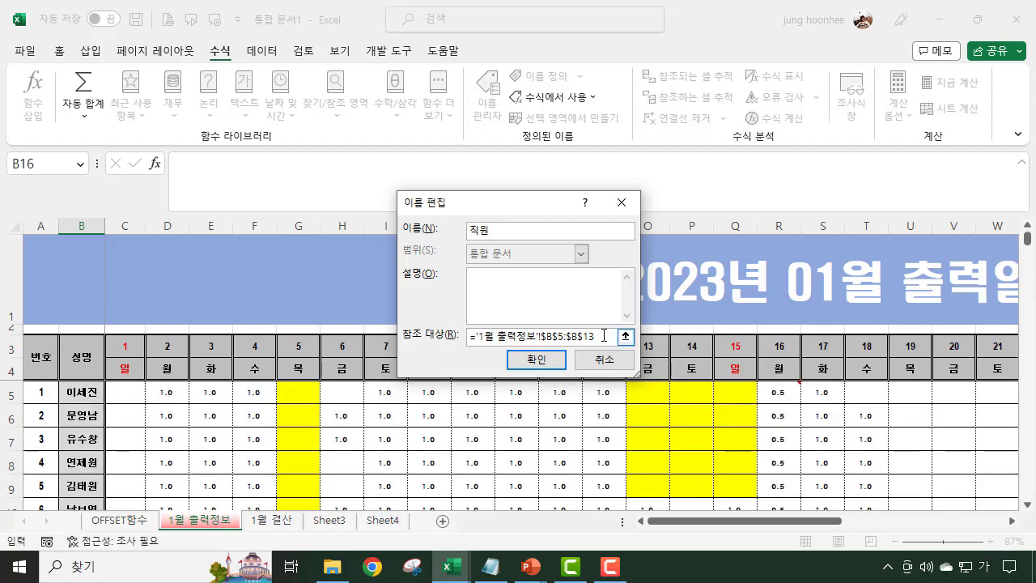
drag(586, 334, 469, 335)
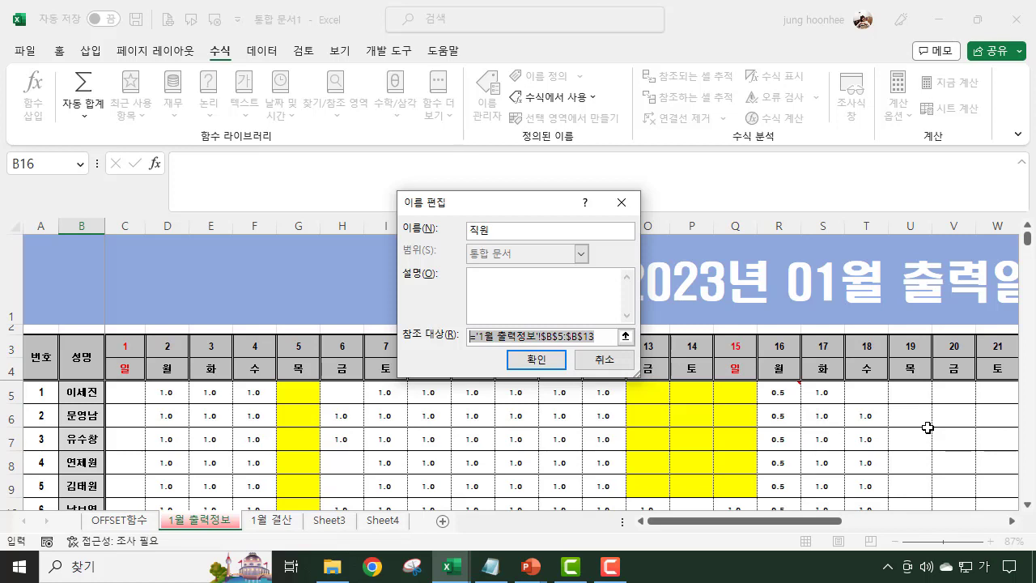
text(=)
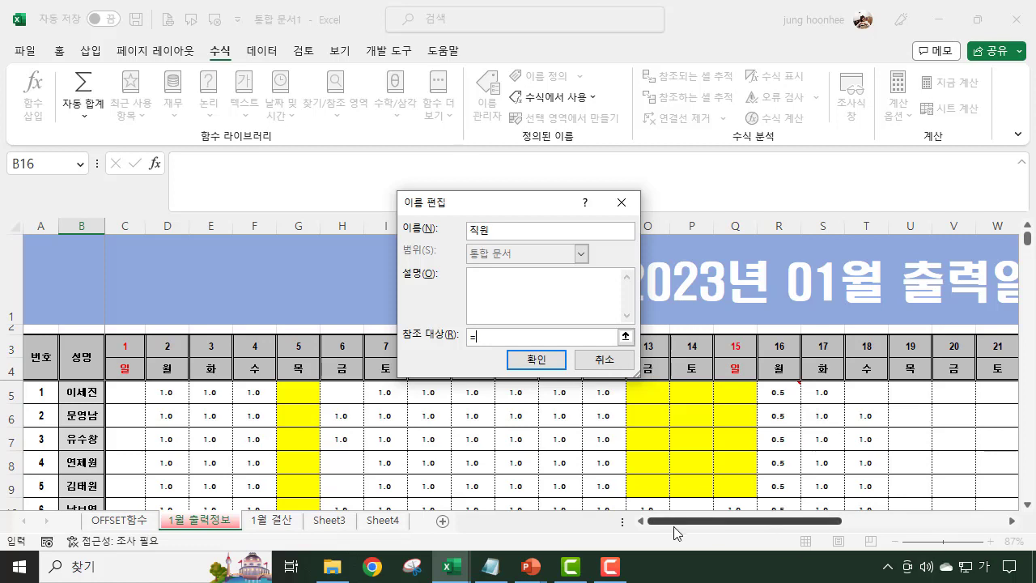
Step: Switch to the Notepad draft and replace the placeholder arguments of the OFFSET formula with B5,0,0
click(491, 567)
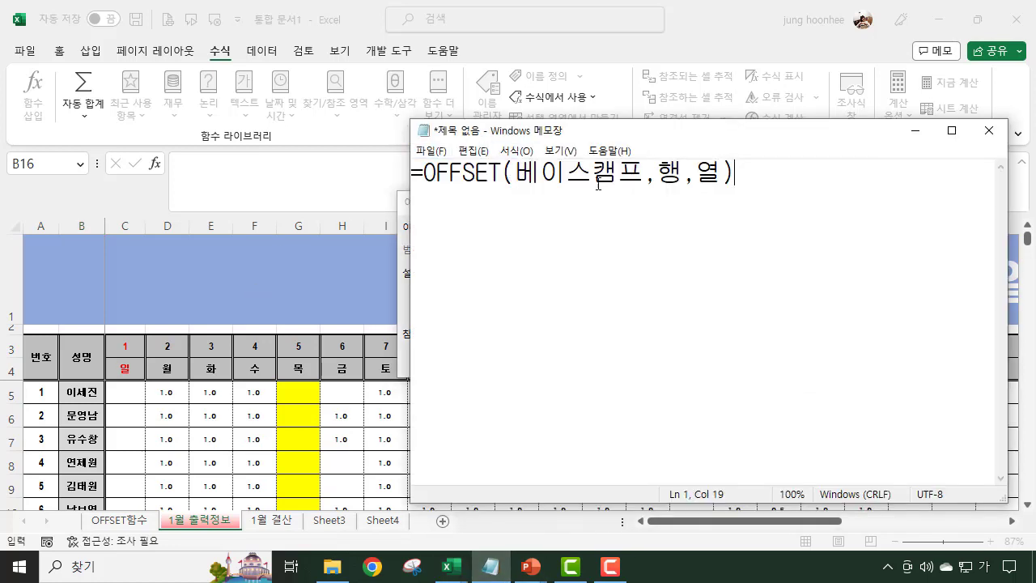
click(514, 173)
drag(515, 173, 701, 178)
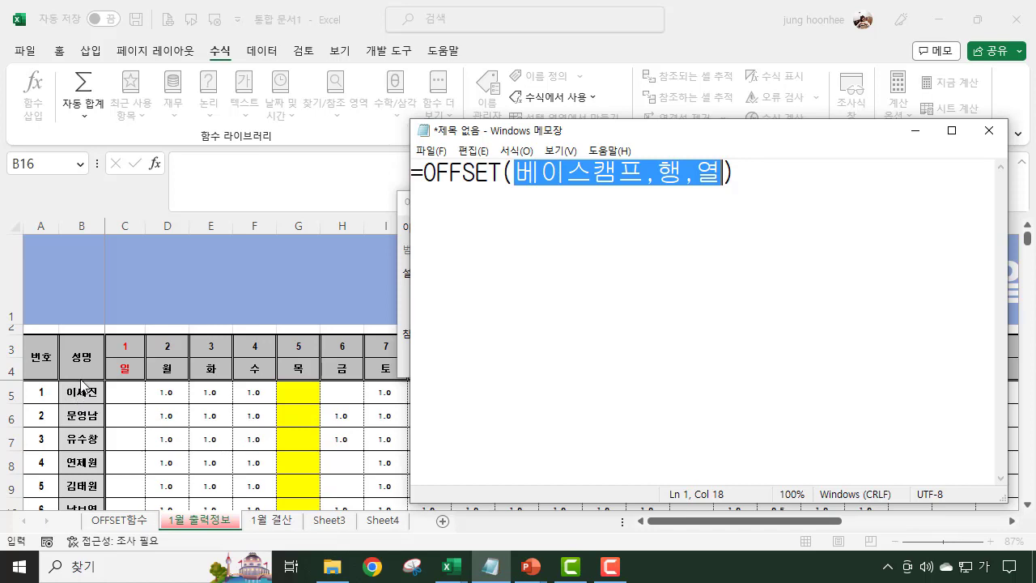
text(ㅠ5)
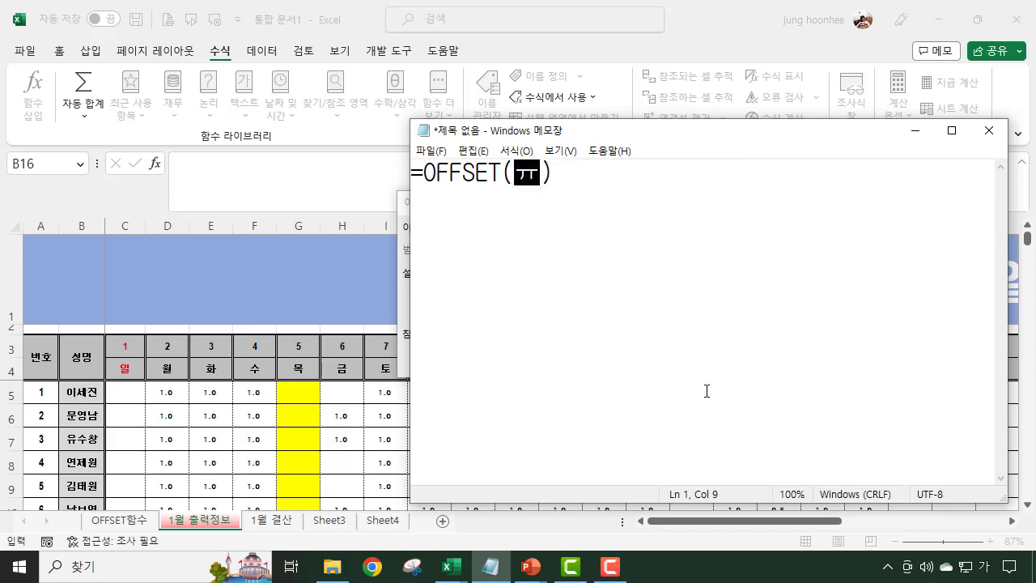
key(BackSpace)
key(BackSpace)
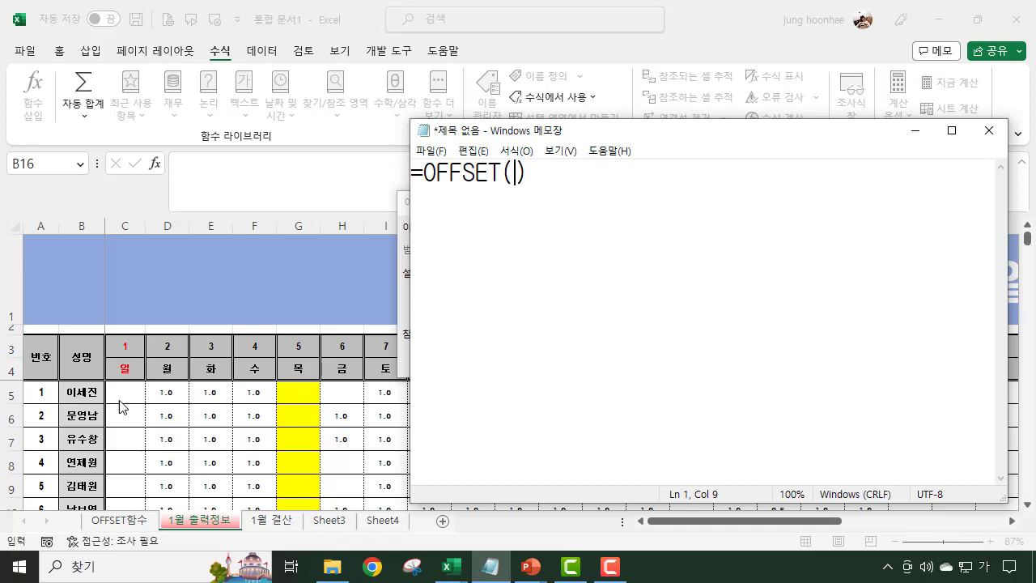
key(Hangul)
text(B5,)
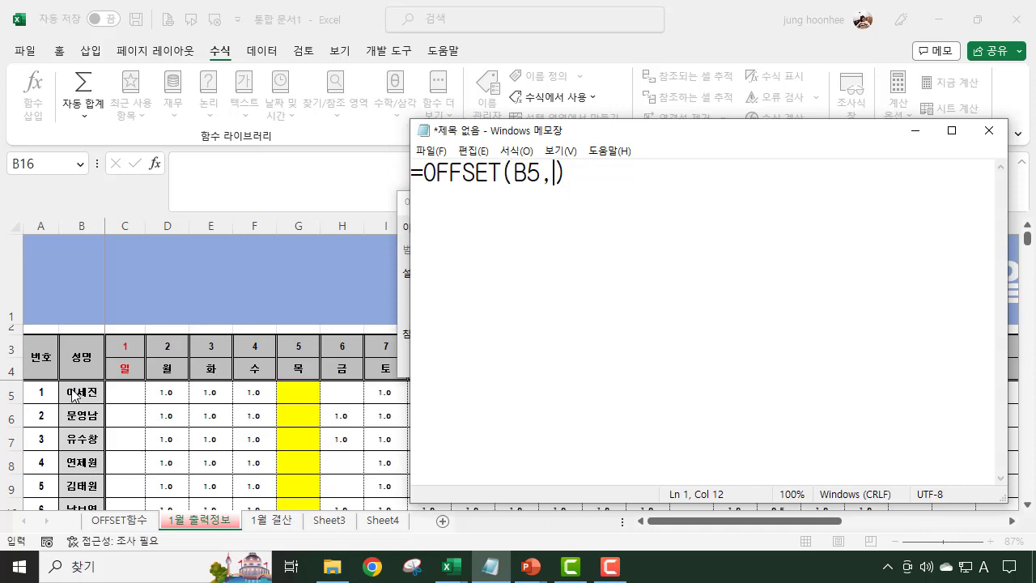
text(0,)
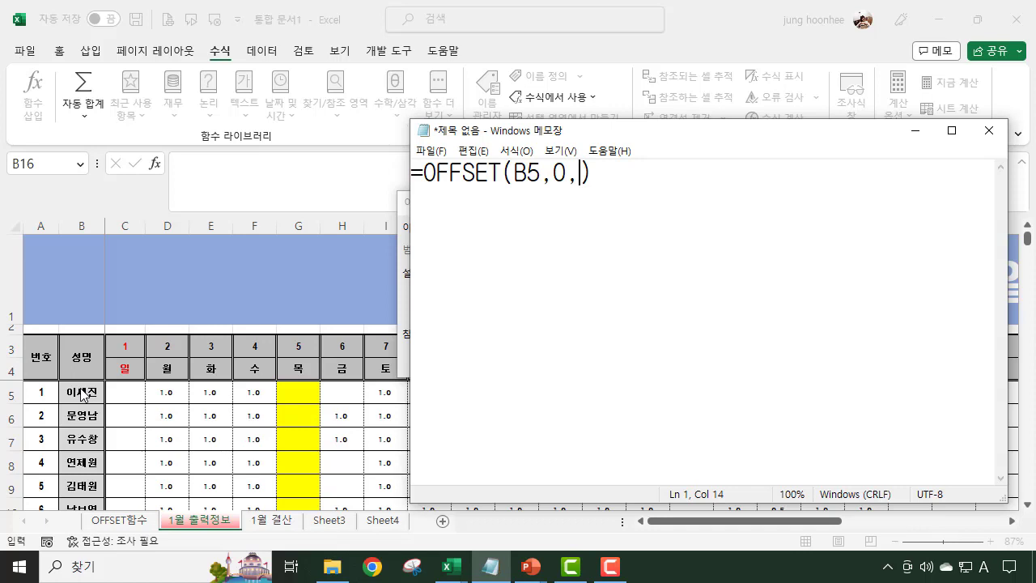
text(0)
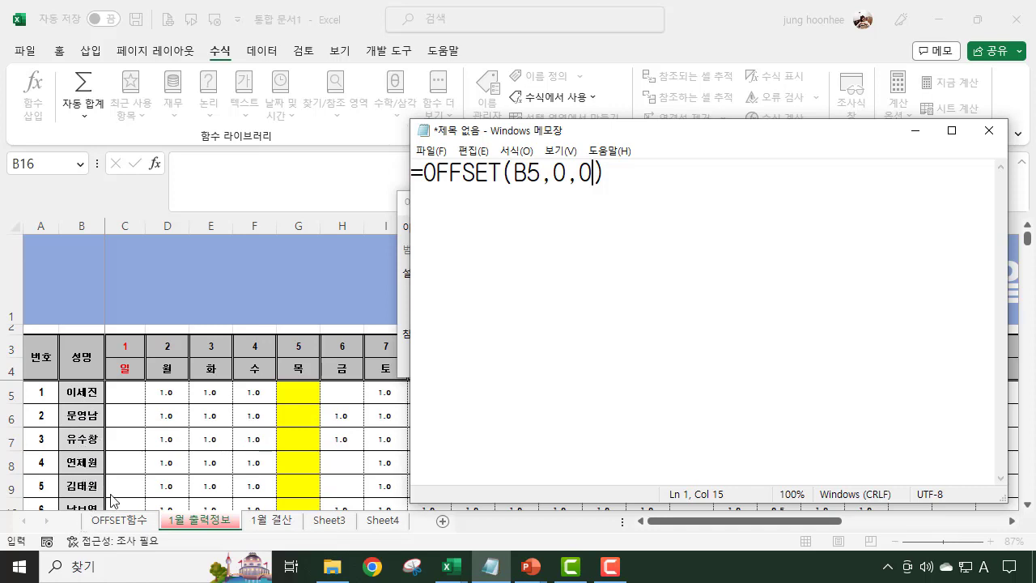
Step: Extend the drafted OFFSET formula with COUNTA(B:B) as the height and 1 as the width
text(,)
text(C0)
text(UNTA)
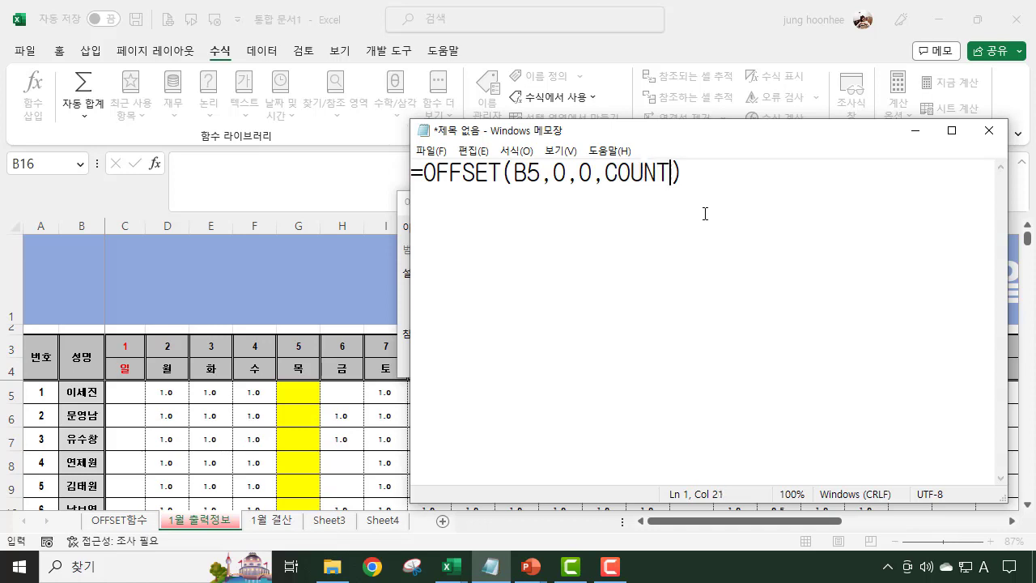
text(()
text())
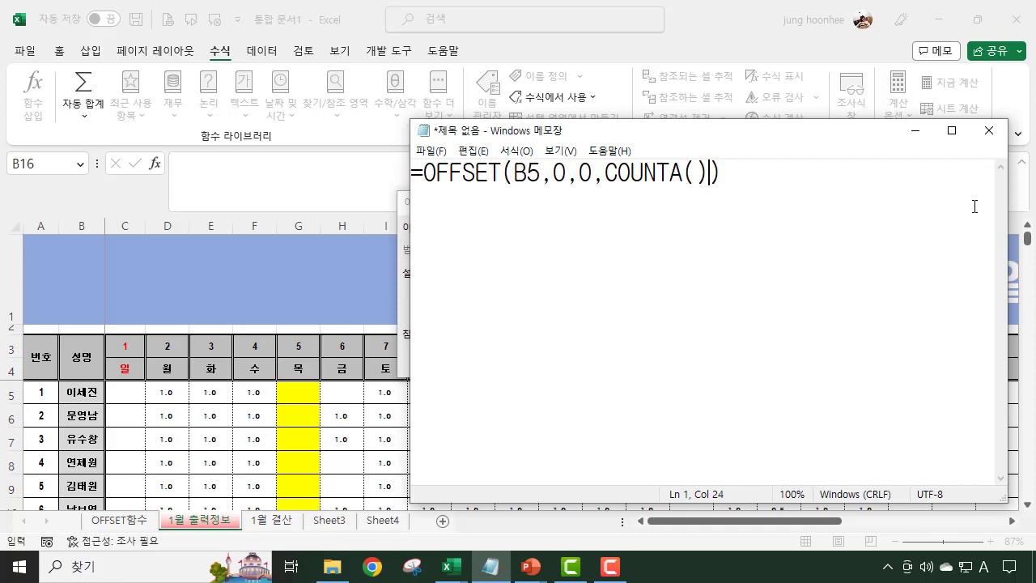
text(,1)
key(Left)
key(Left)
key(Left)
text(B:B)
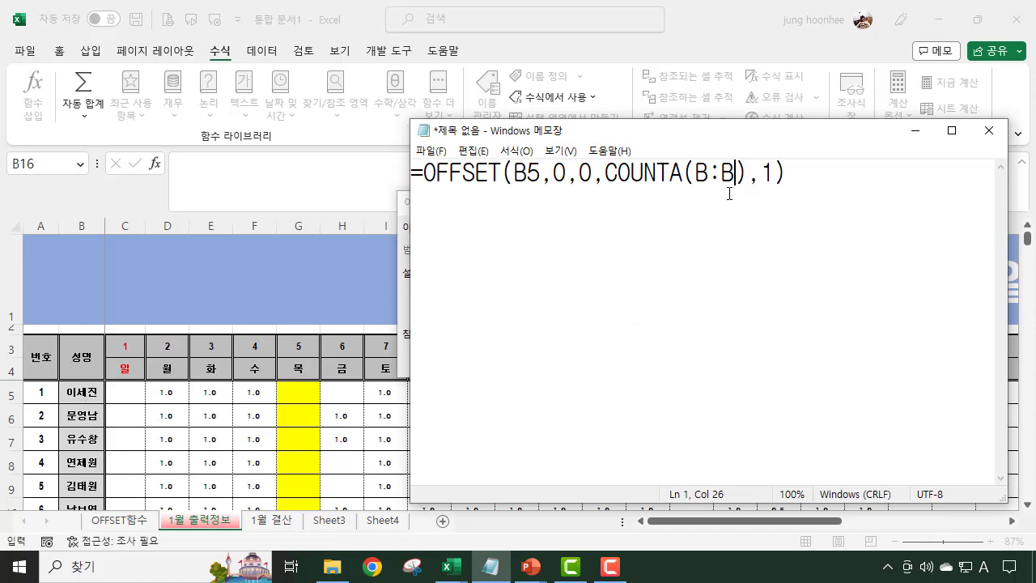
Step: Review the entries in column B of 1월 출력정보, subtract 1 from COUNTA(B:B) in the draft, and minimize Notepad
click(744, 174)
scroll(87, 453, down, 2)
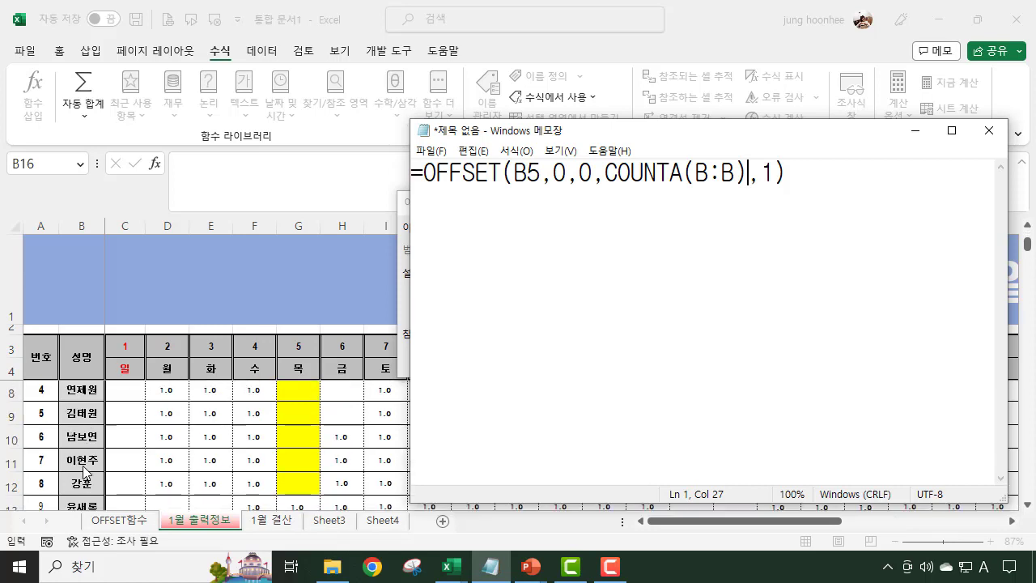
scroll(83, 478, up, 2)
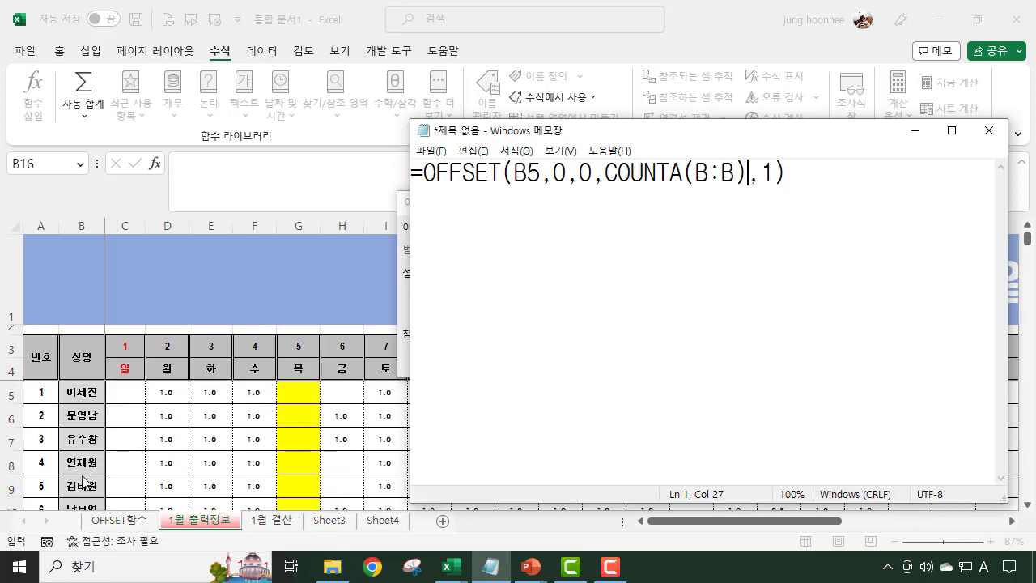
scroll(82, 477, down, 3)
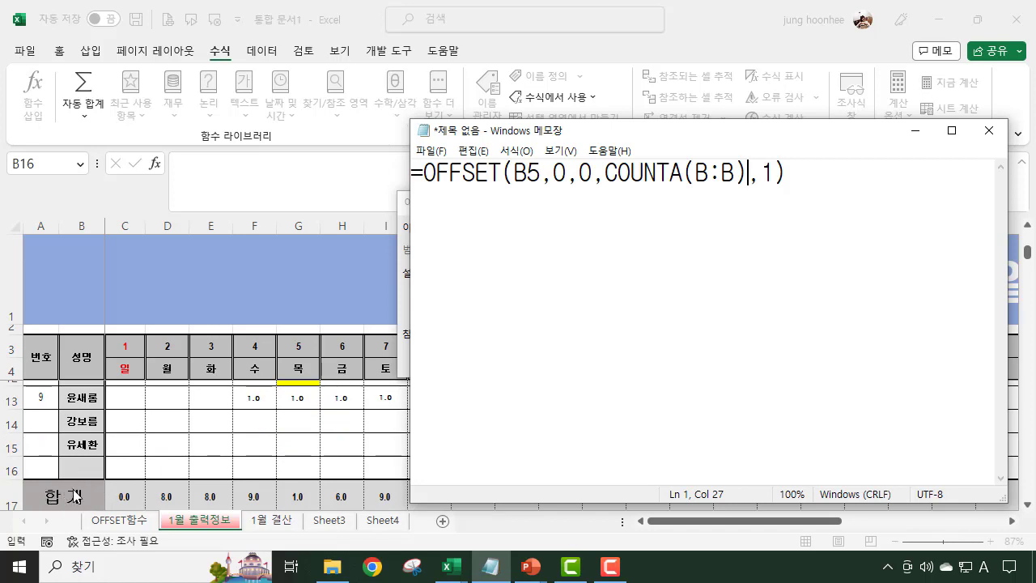
scroll(74, 496, up, 3)
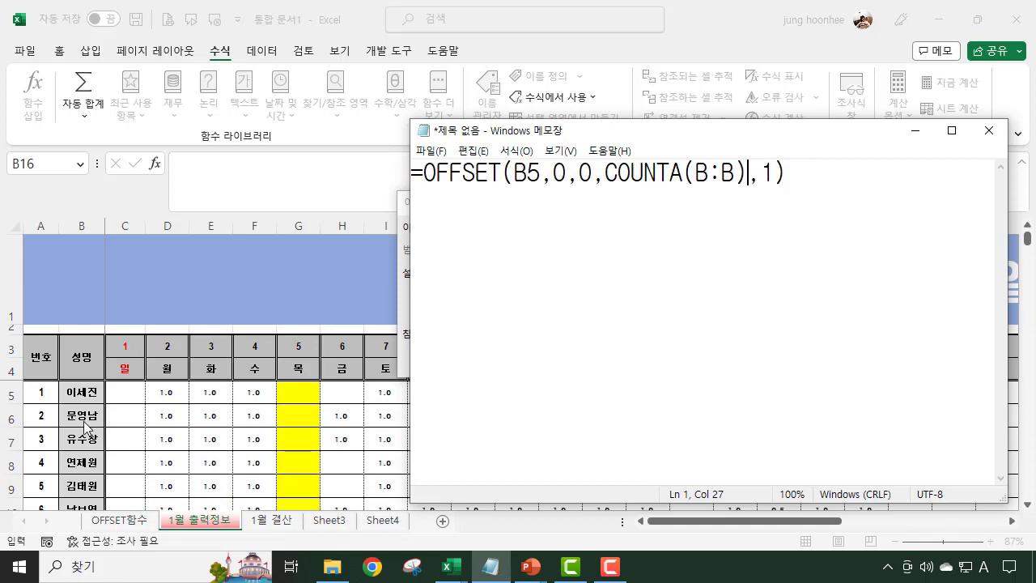
scroll(84, 437, down, 3)
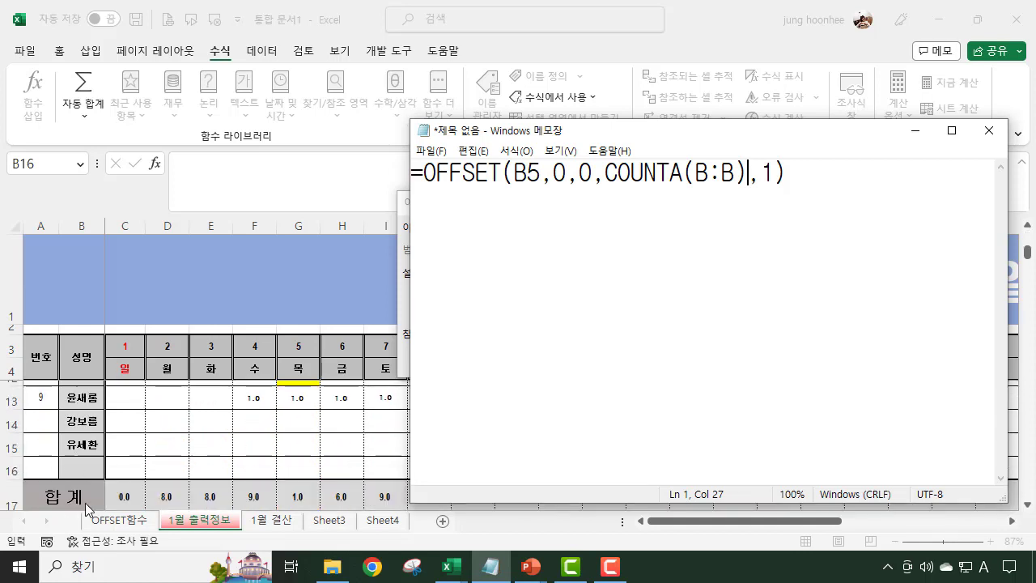
scroll(97, 452, up, 3)
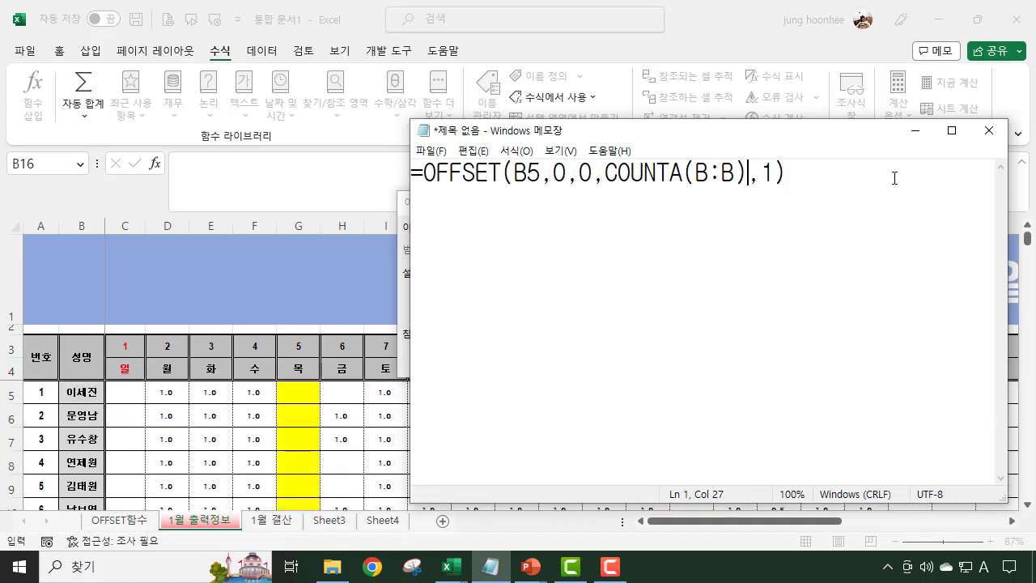
text(-1)
click(917, 132)
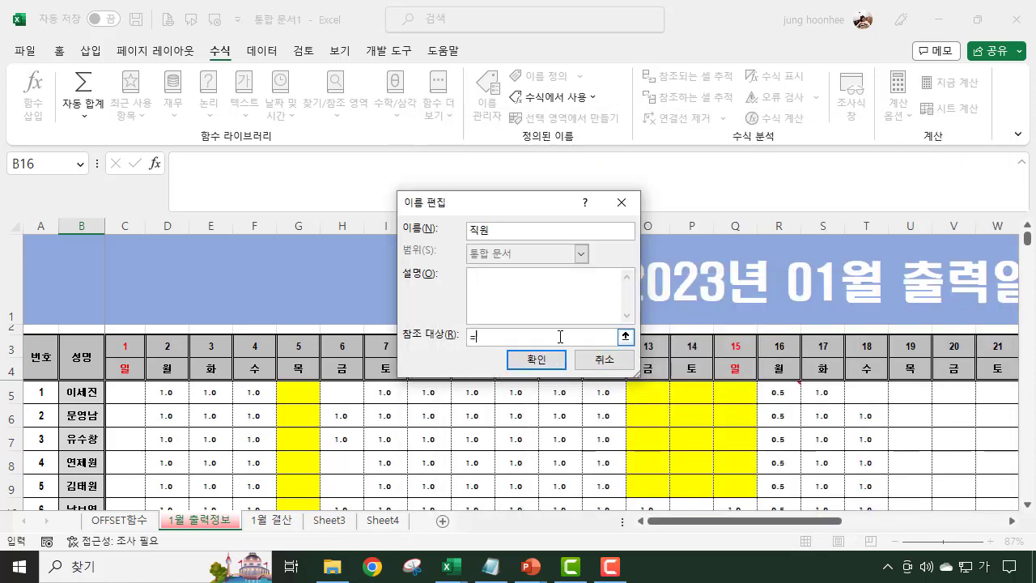
Step: Define the name 직원 as =OFFSET('1월 출력정보'!$B$5,0,0,COUNTA(B:B)-1,1) and close the Name Manager
text(ㅂ)
key(Hangul)
text(OFFSET()
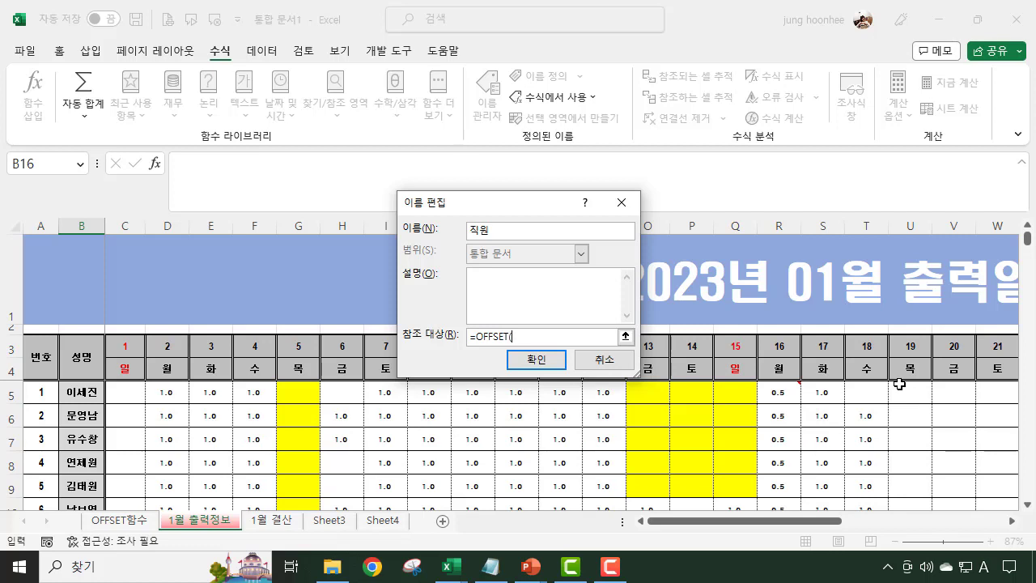
click(77, 391)
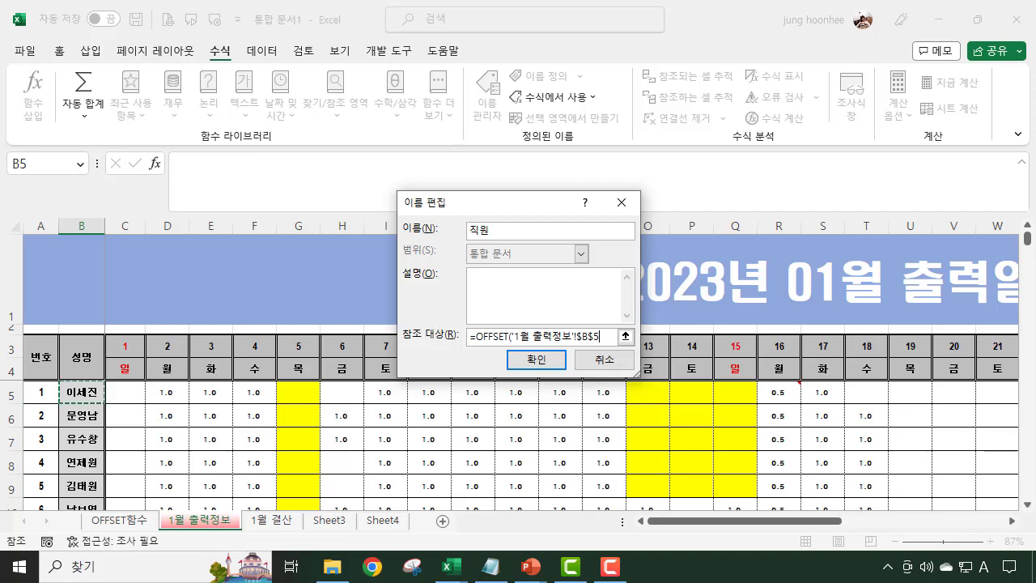
text(,0,0,CO)
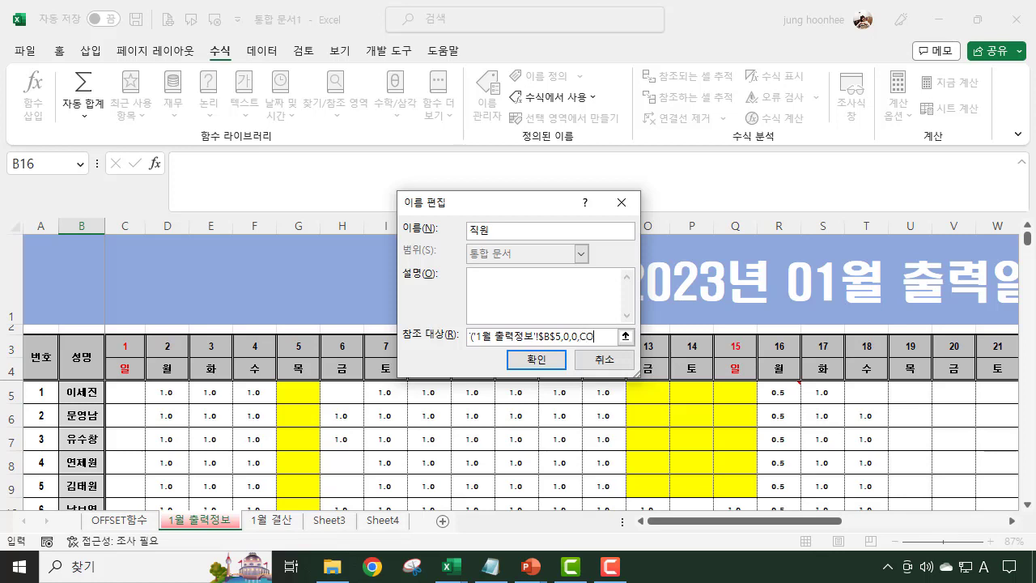
text(UNTA)
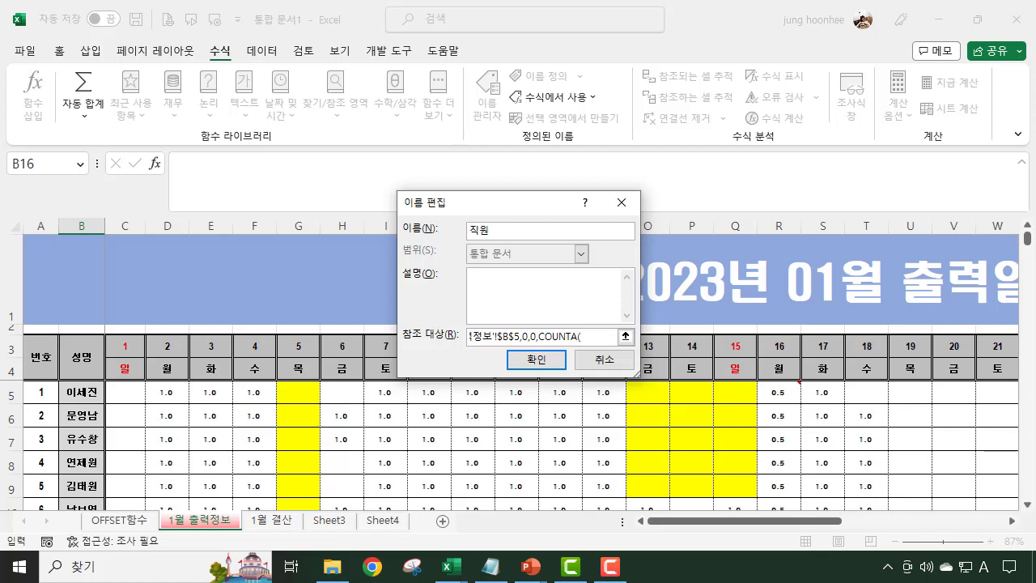
text((B:B)-1)
text(,1)
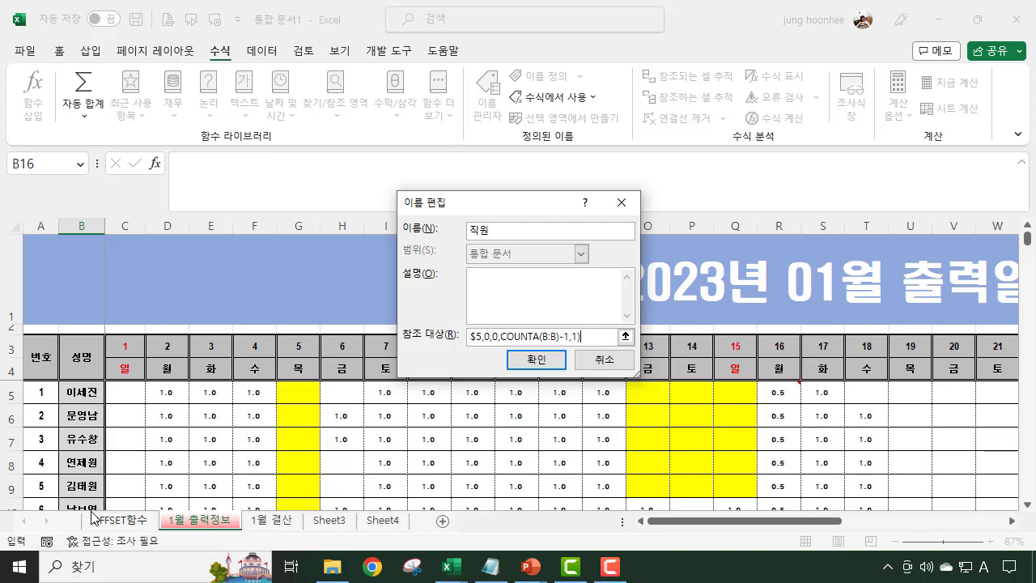
click(528, 365)
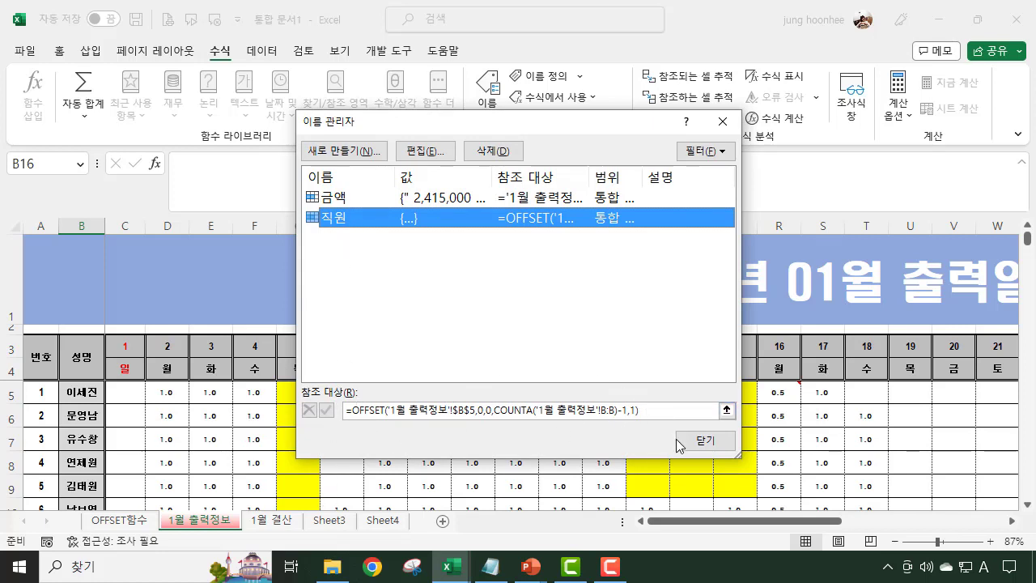
click(720, 442)
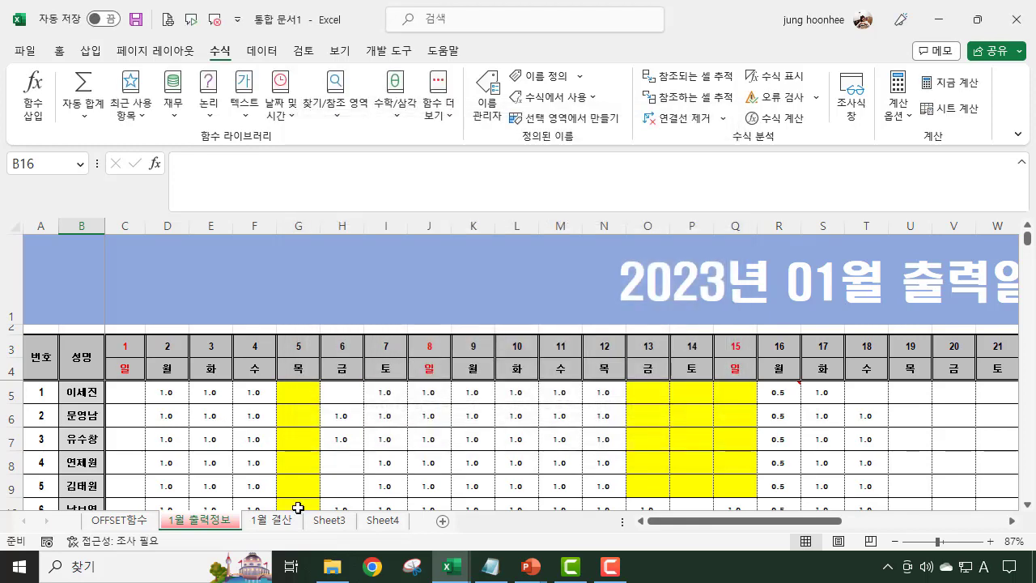
Step: Check the employee count in E3 and the total payment in E4 of the 1월 결산 sheet
click(275, 522)
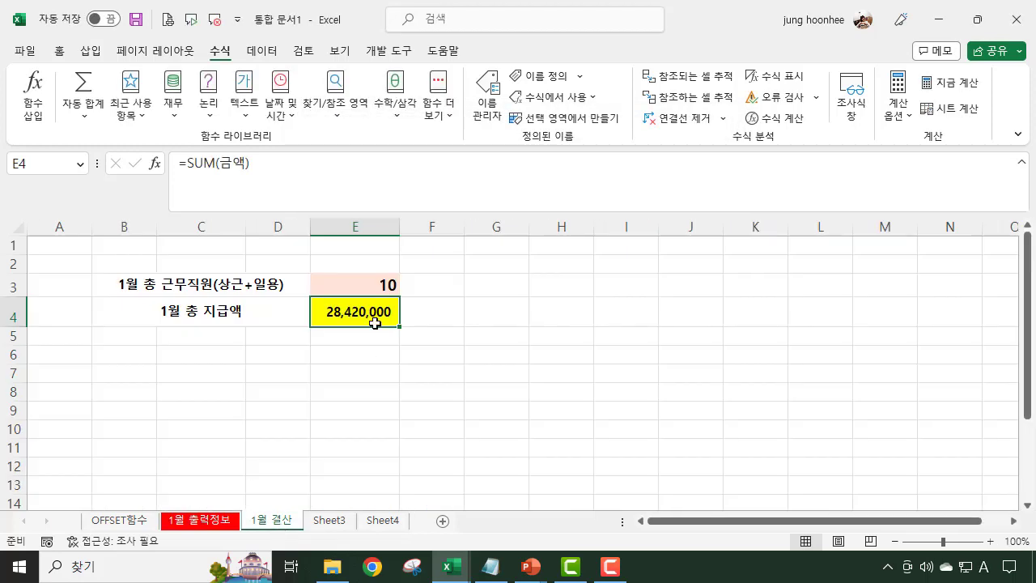
click(455, 389)
click(375, 285)
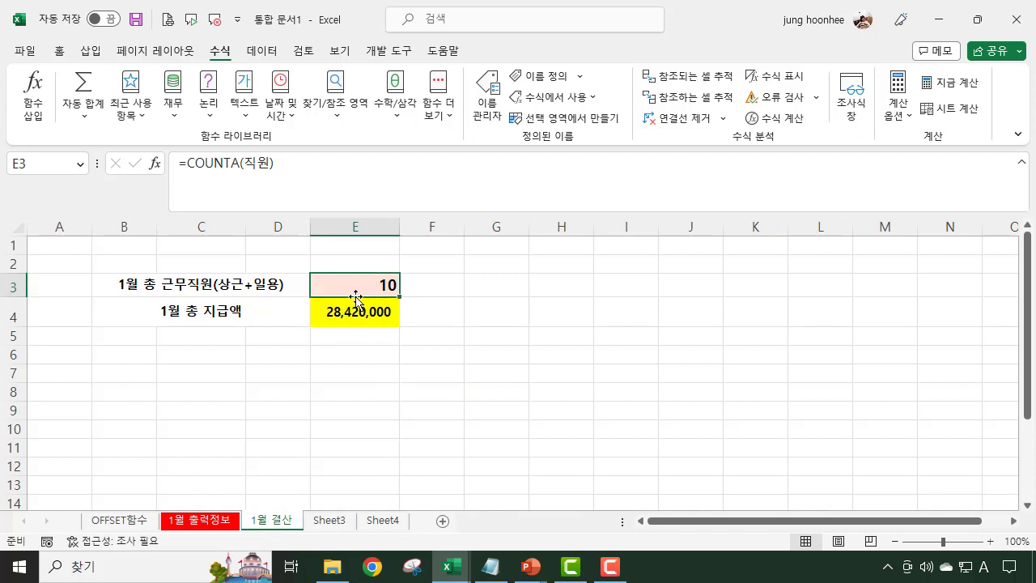
click(159, 283)
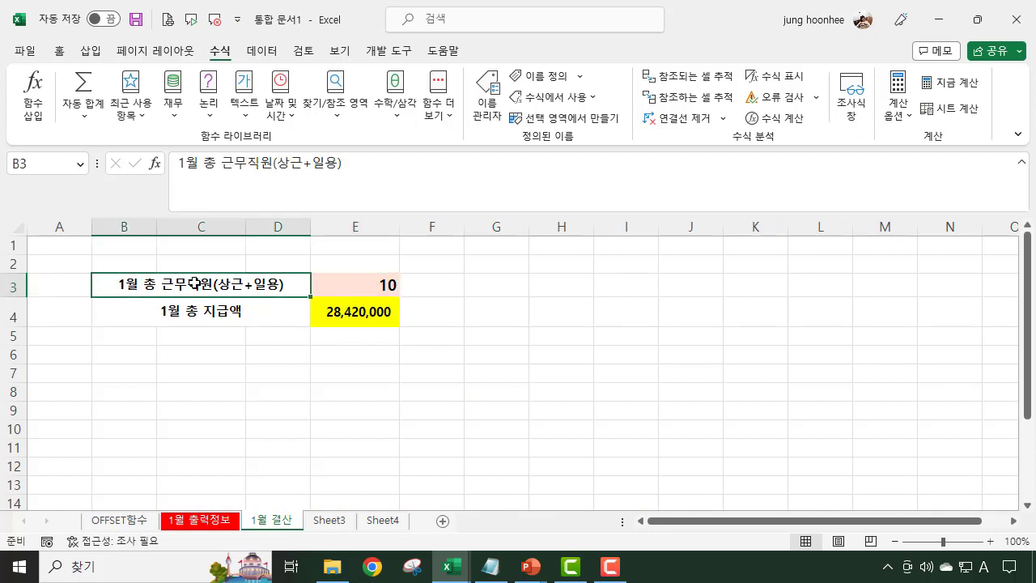
click(374, 309)
click(569, 358)
click(349, 291)
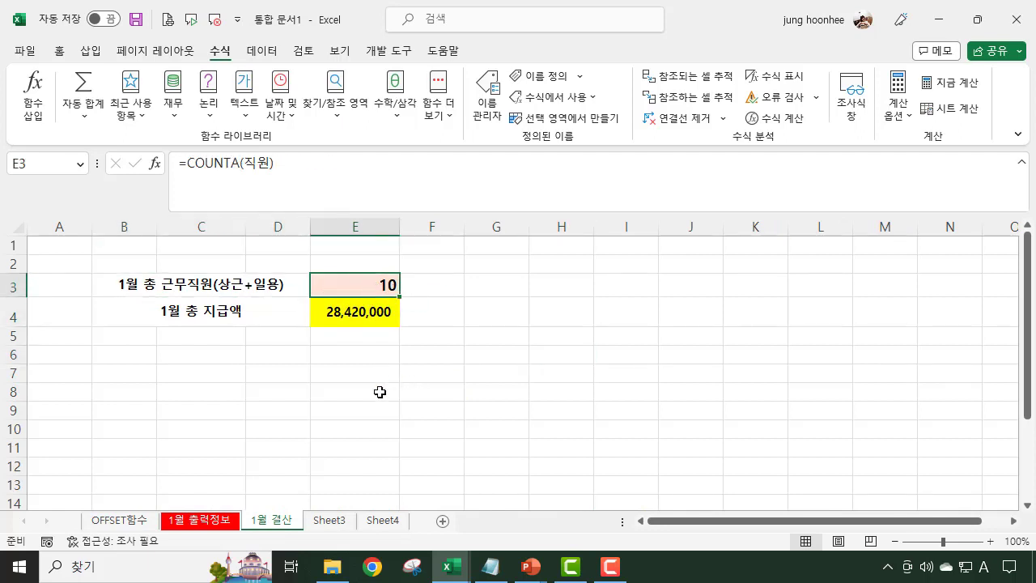
Step: Delete the two added employee names from B14:B15 on the 1월 출력정보 sheet
click(200, 520)
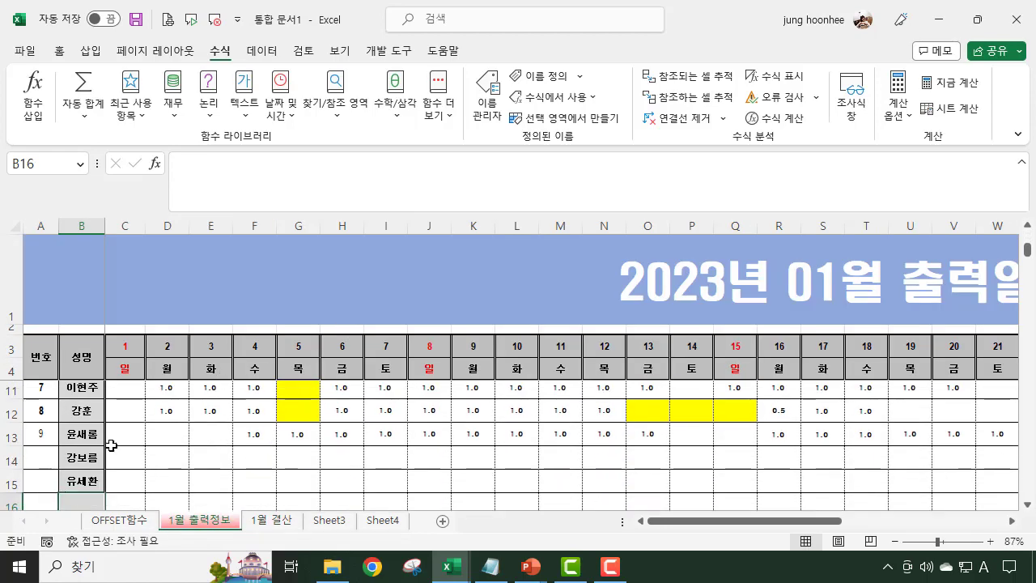
drag(81, 454, 77, 484)
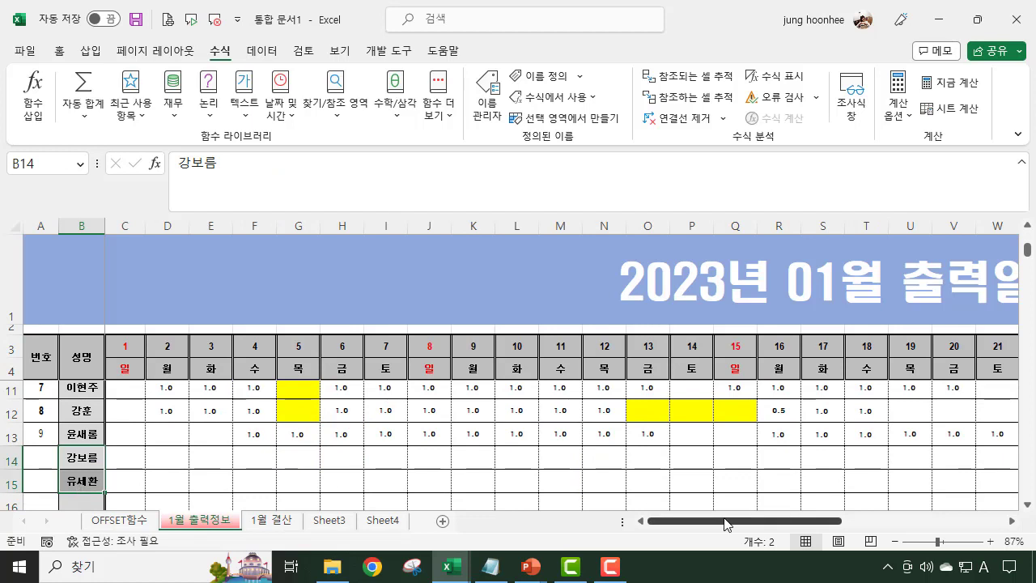
key(Delete)
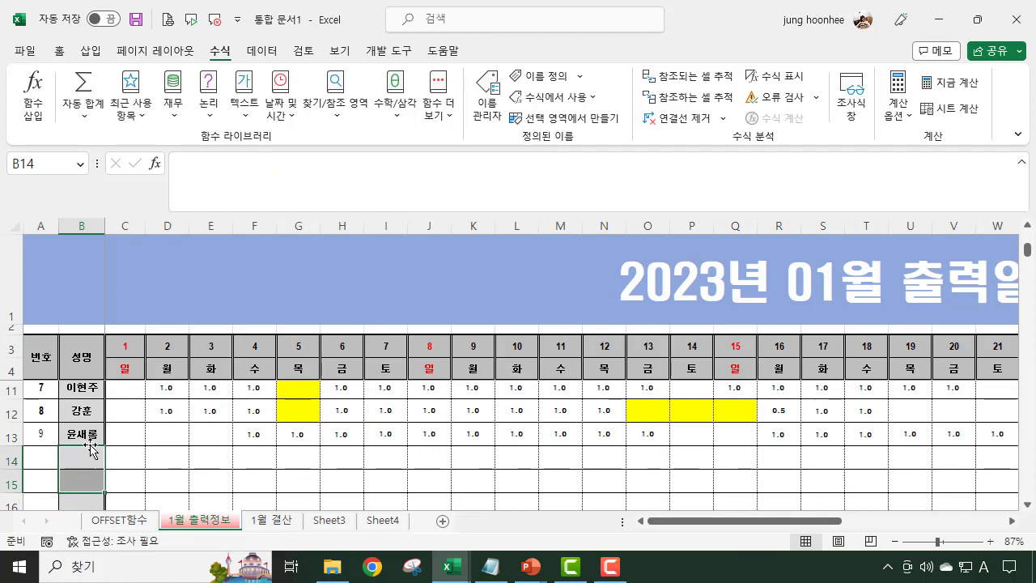
click(134, 433)
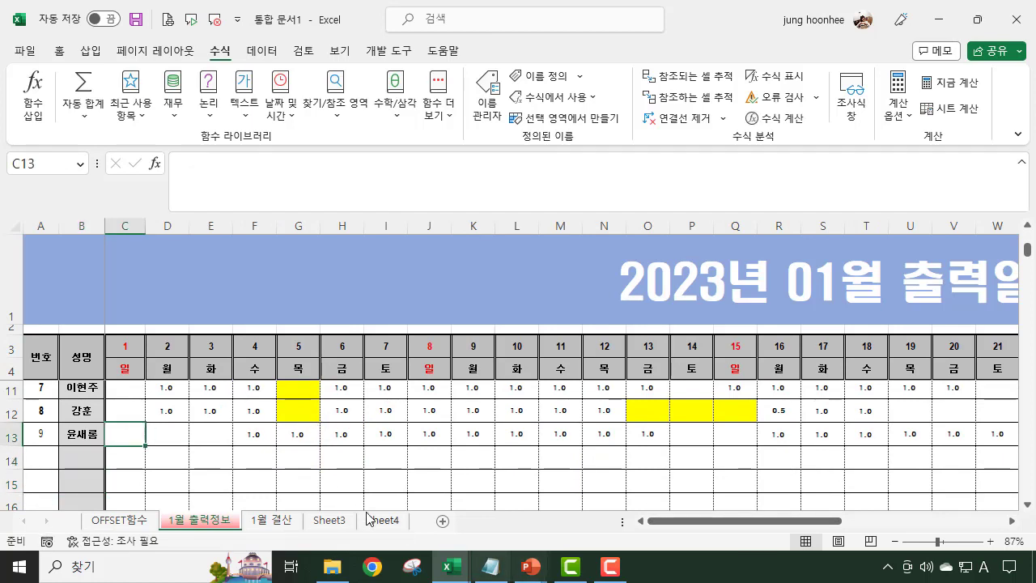
Step: Recheck the employee count and its formula in E3 of the 1월 결산 sheet after the deletion
click(297, 526)
click(491, 323)
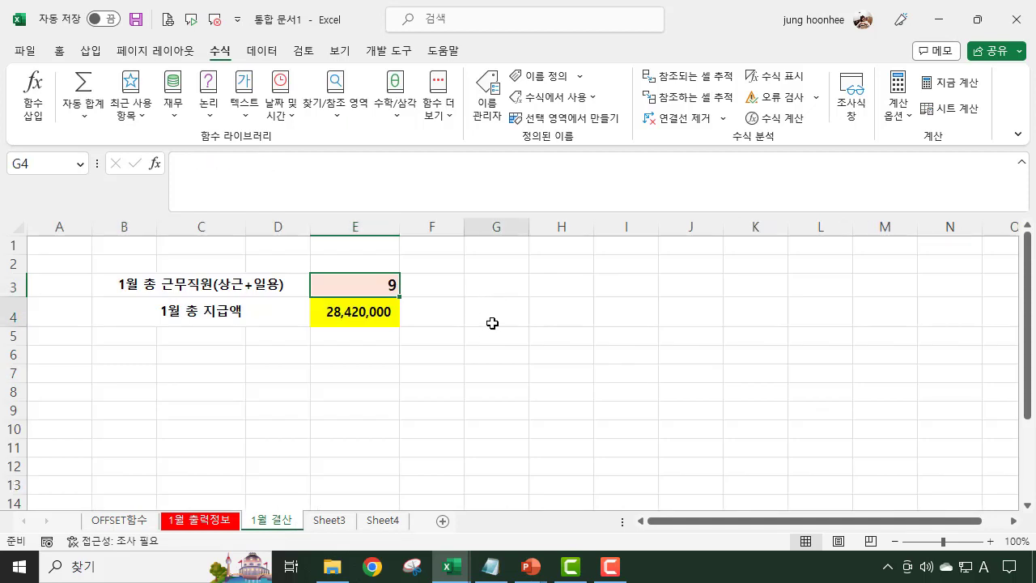
click(381, 286)
click(365, 160)
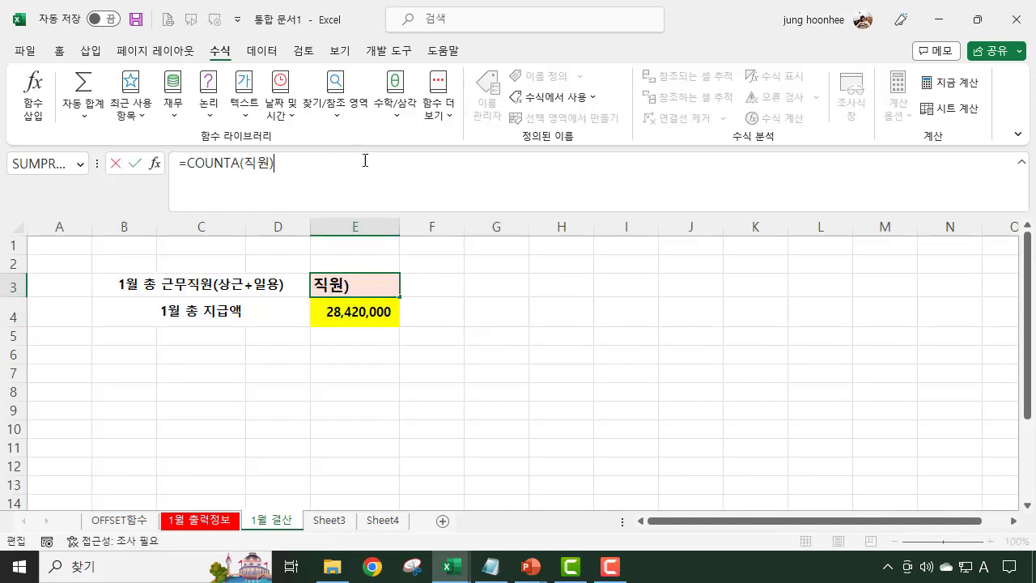
key(Return)
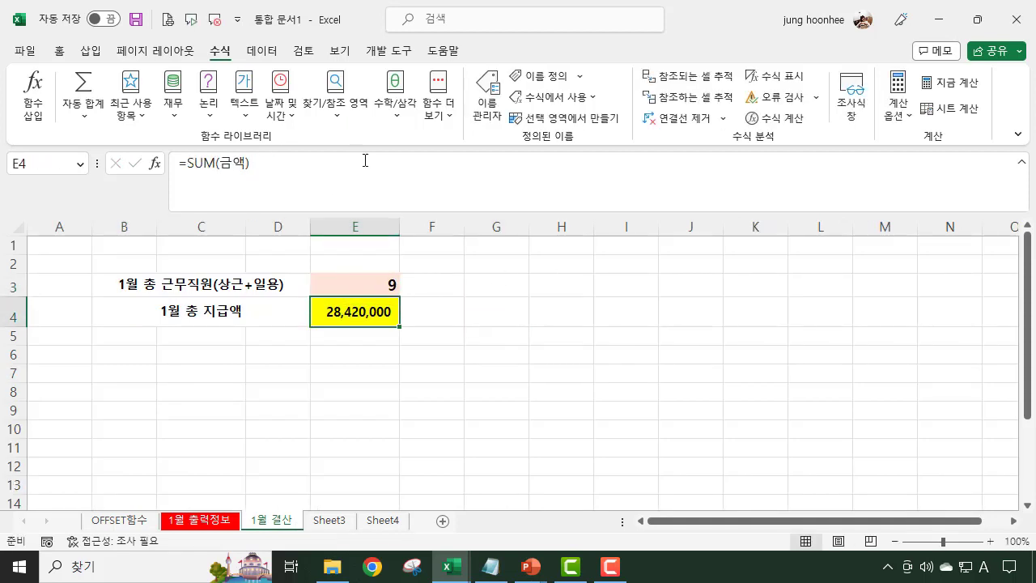
Step: Enter a new employee's name in B14 of the 1월 출력정보 sheet and check the employee count on 1월 결산
click(385, 278)
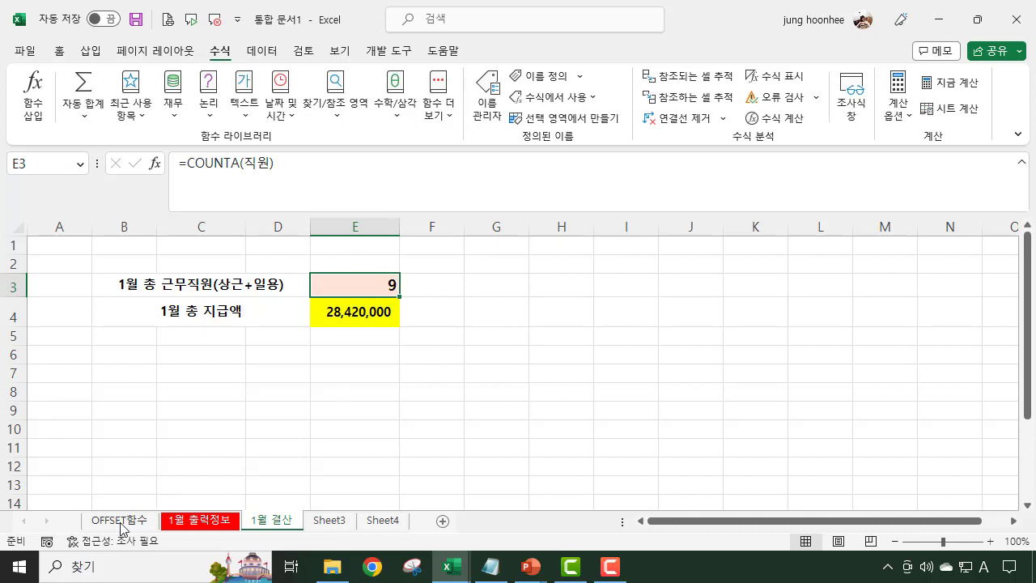
click(214, 521)
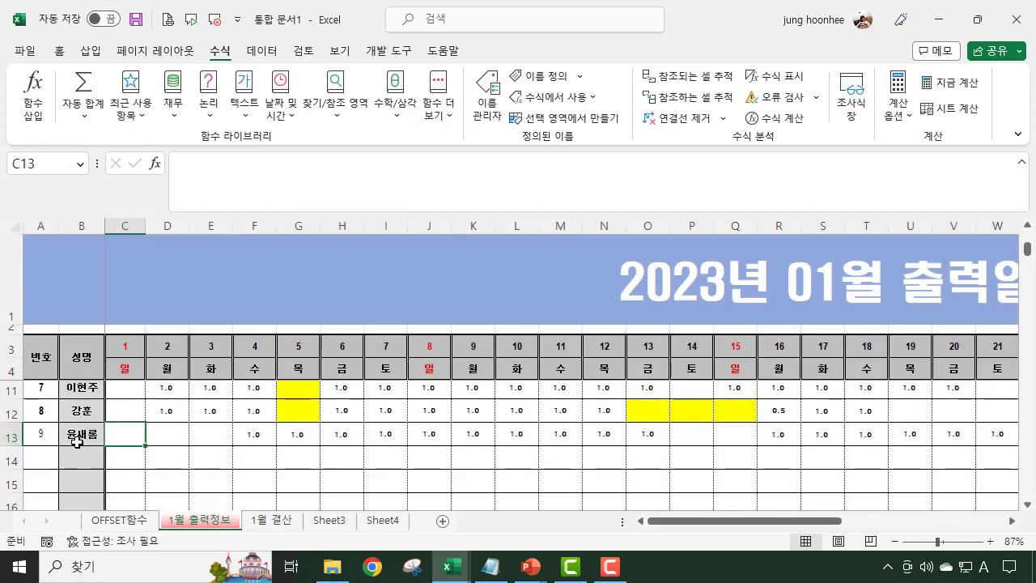
click(88, 410)
click(74, 460)
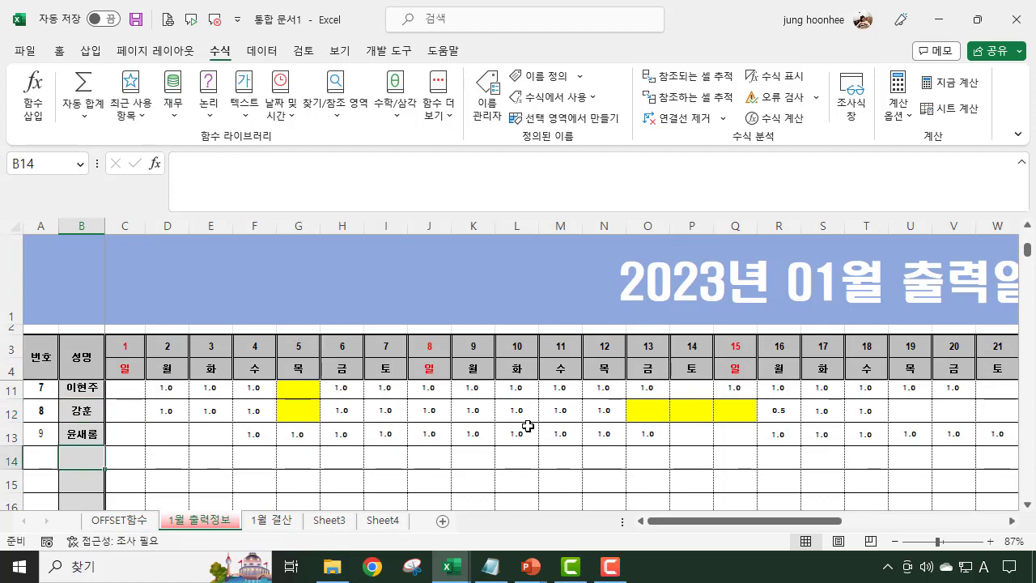
text(DL)
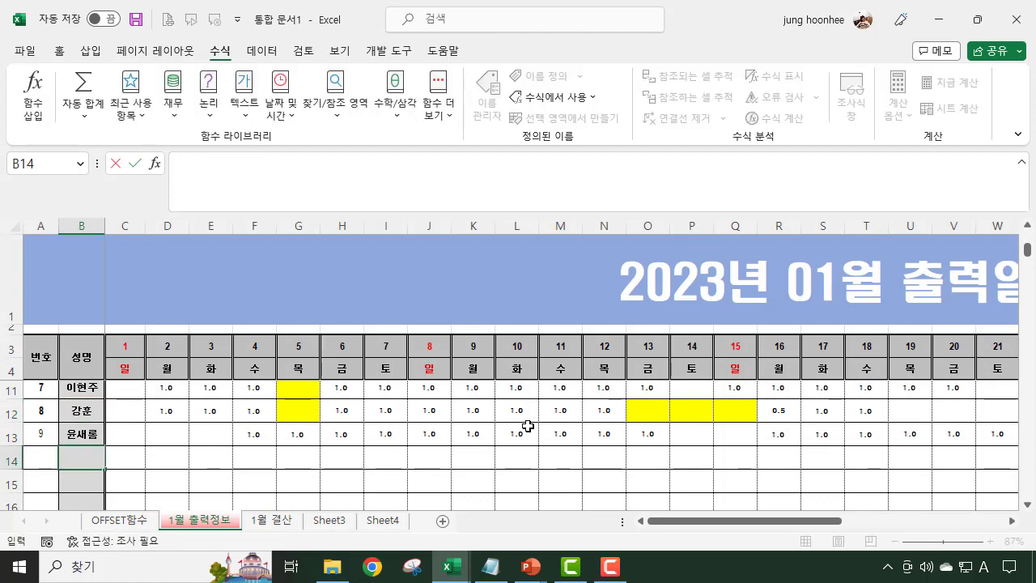
key(Hangul)
text(에사)
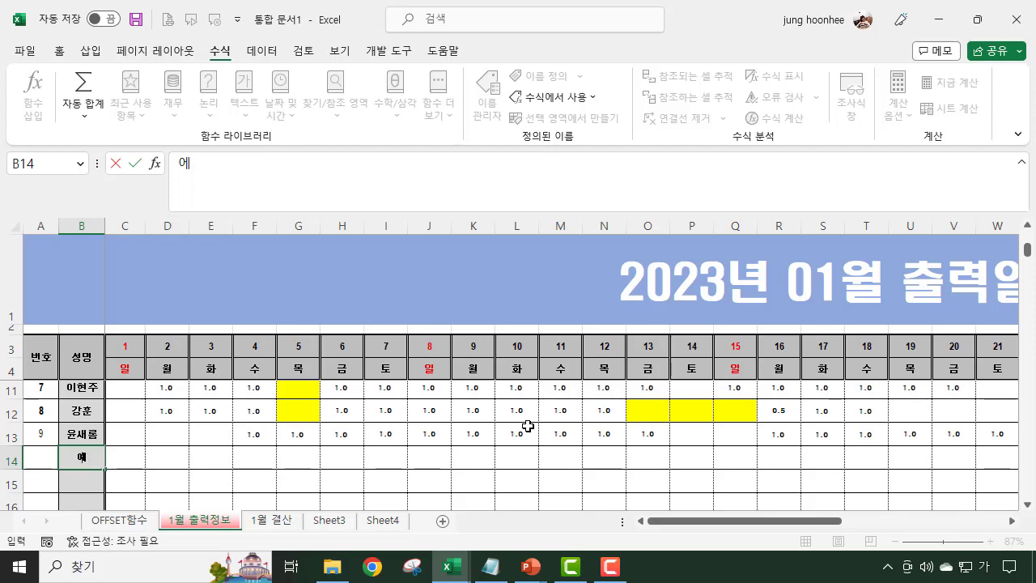
key(BackSpace)
text(이세라)
key(Return)
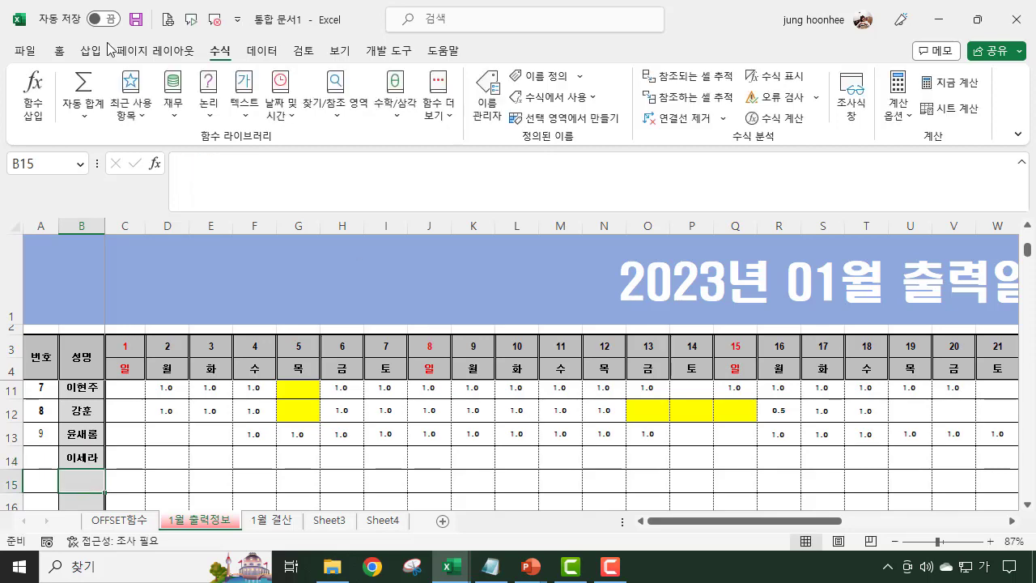
click(271, 519)
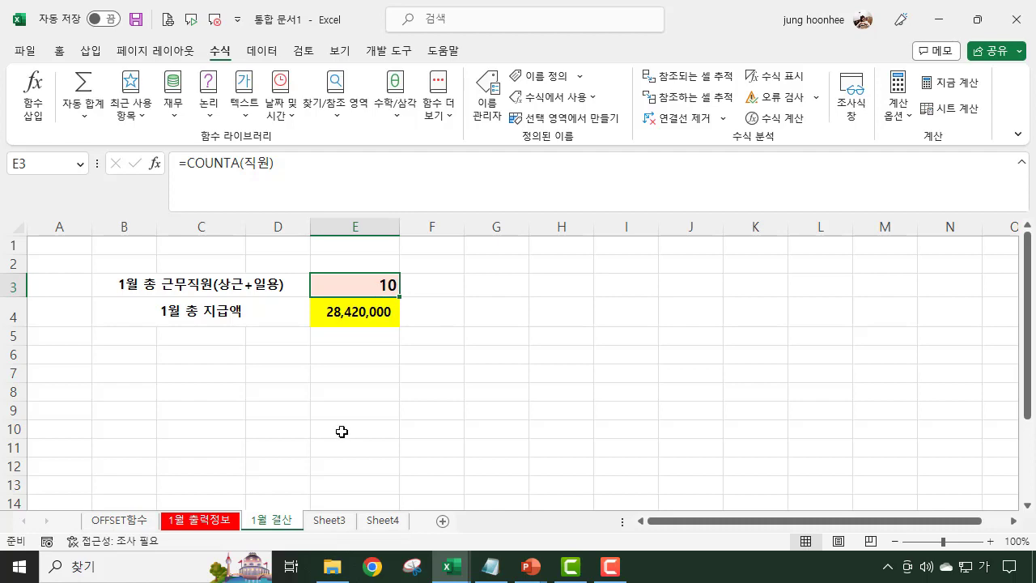
Step: Enter a second new employee's name in B15 of the 1월 출력정보 sheet
click(196, 521)
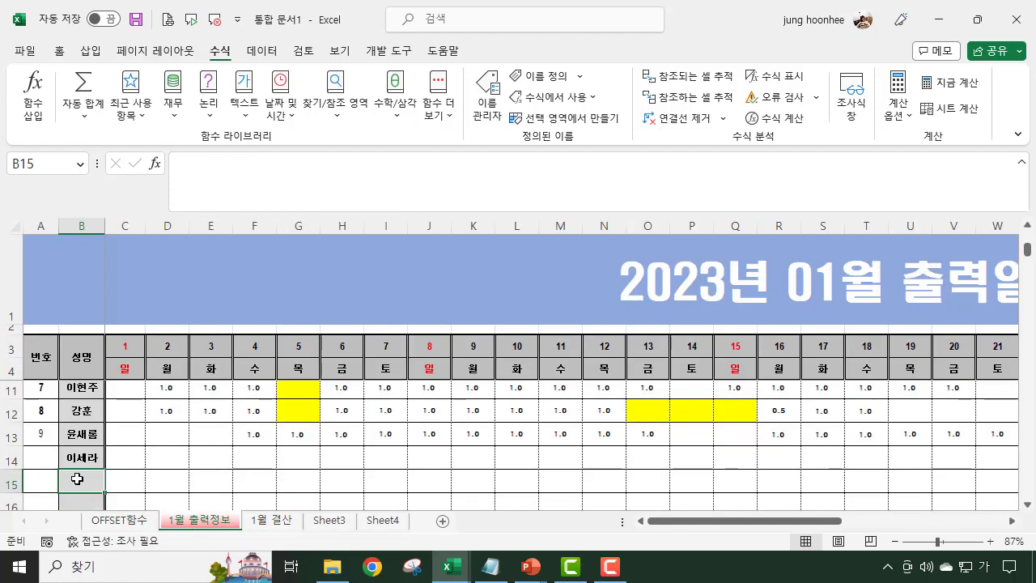
text(윤새롬)
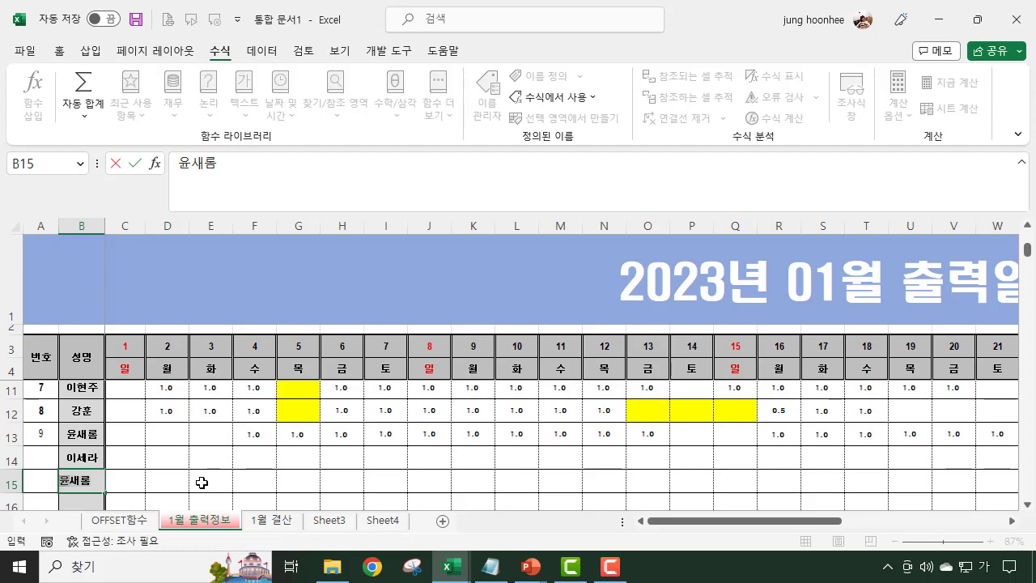
key(BackSpace)
key(BackSpace)
text(차돌)
key(Return)
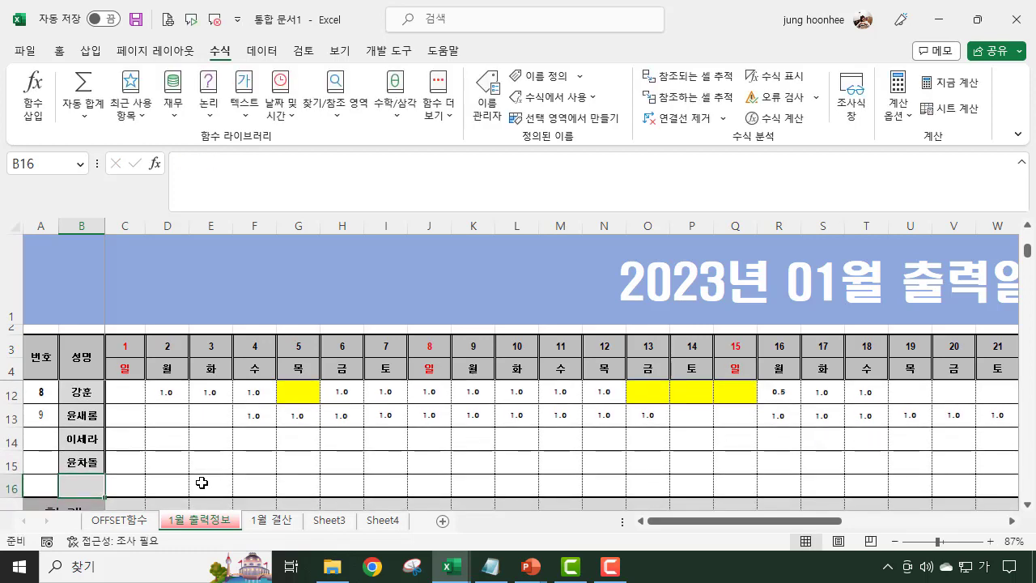
Step: Check the employee count and its formula in E3 of the 1월 결산 sheet after the second addition
click(272, 521)
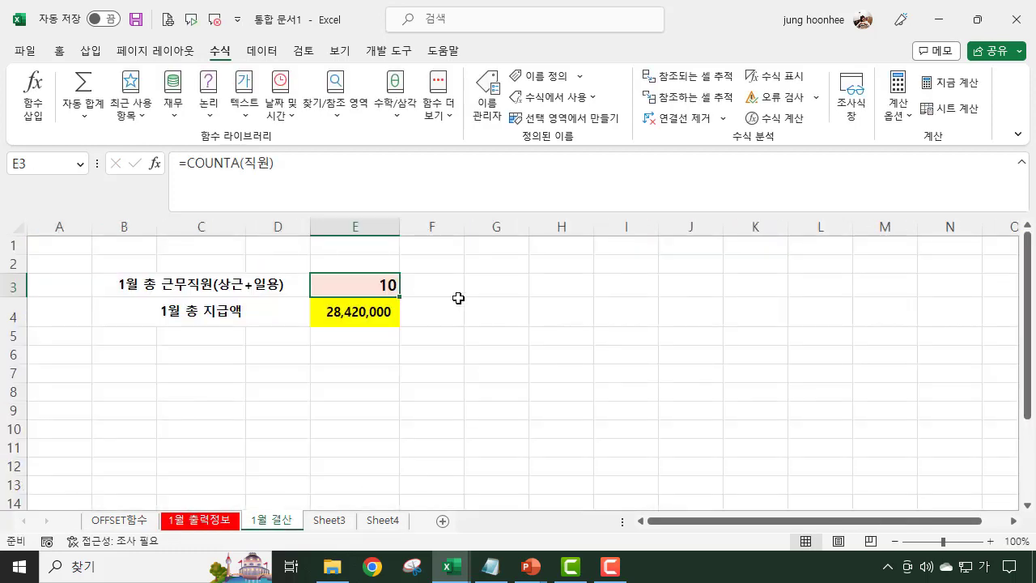
click(442, 305)
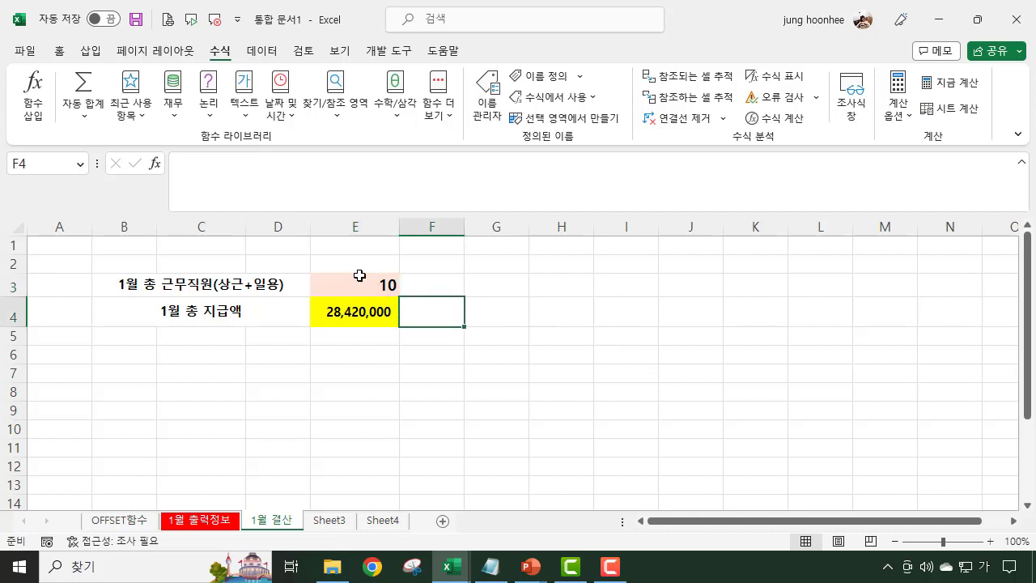
click(364, 279)
click(386, 357)
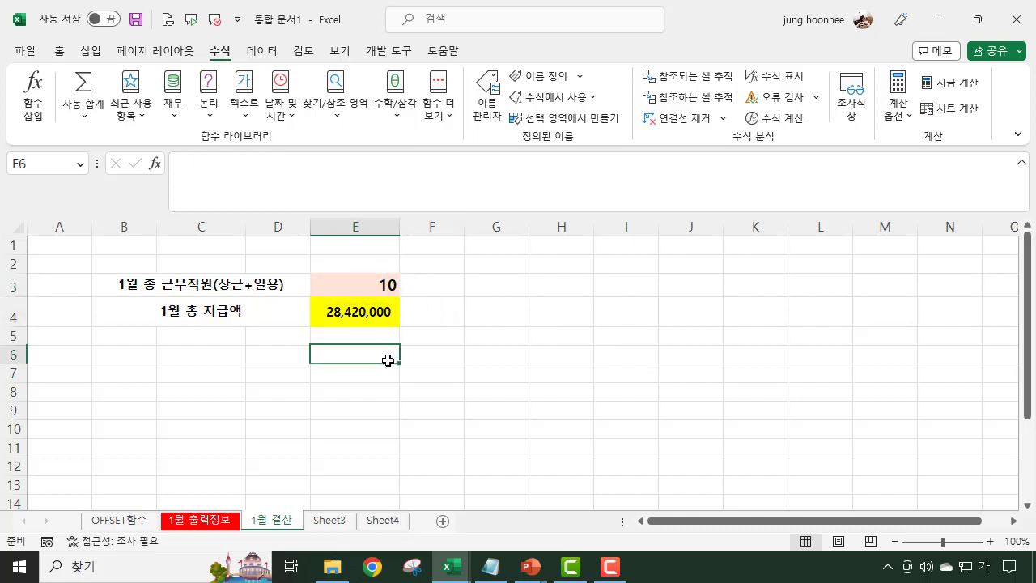
click(370, 284)
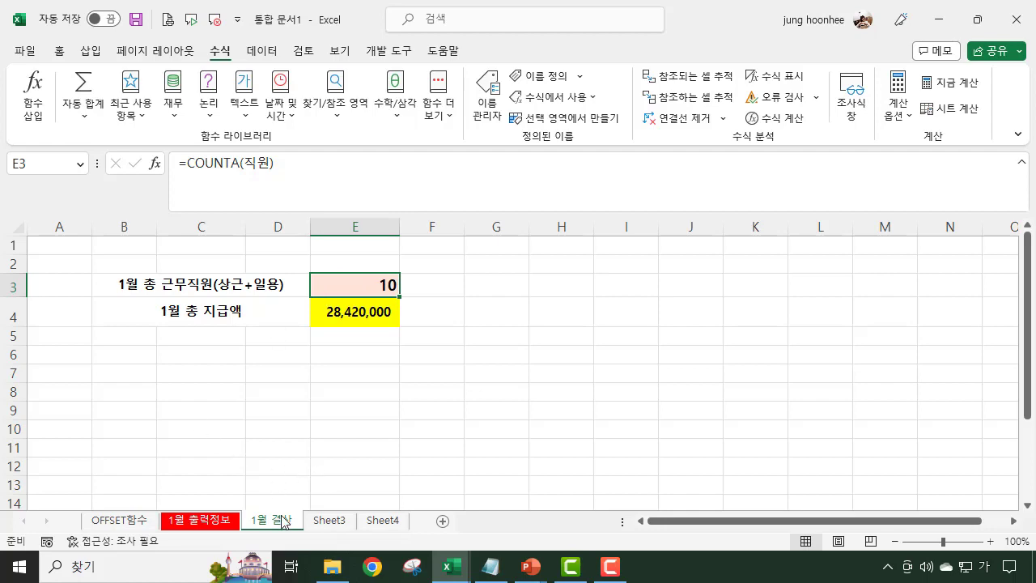
Step: Make the COUNTA range of the name 직원 absolute as '1월 출력정보'!$B:$B, review the definition and close the Name Manager
click(227, 522)
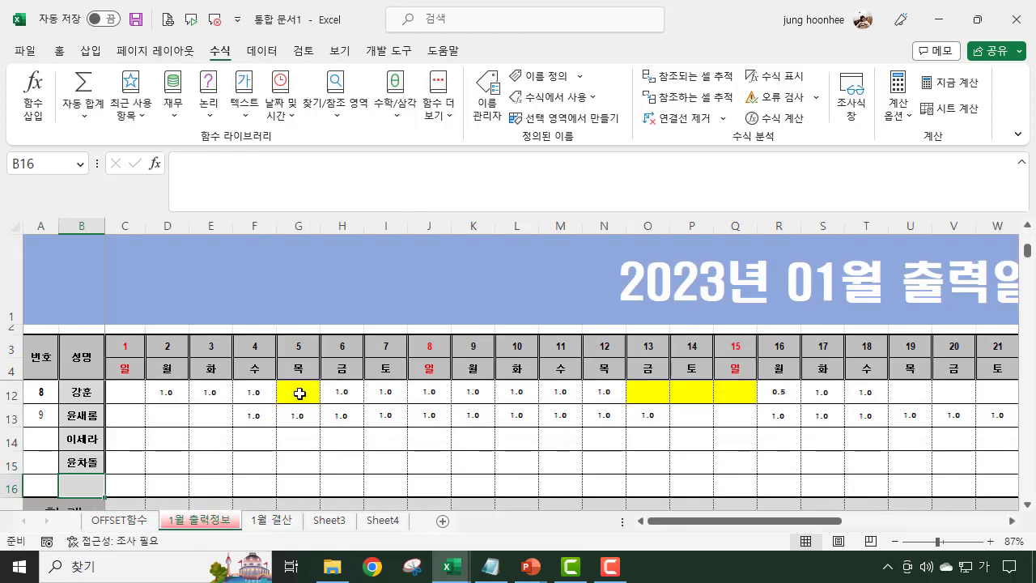
click(486, 97)
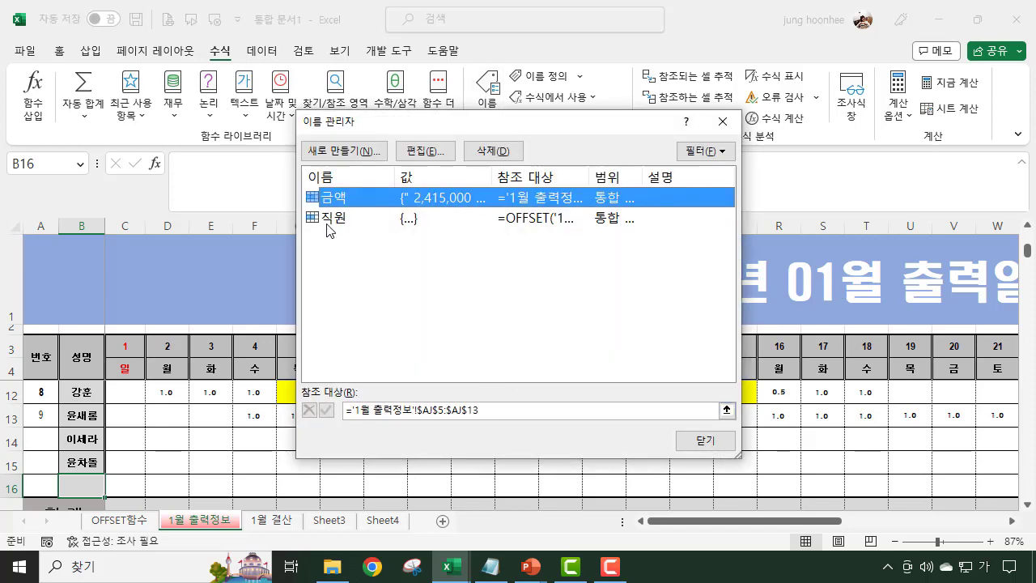
click(332, 219)
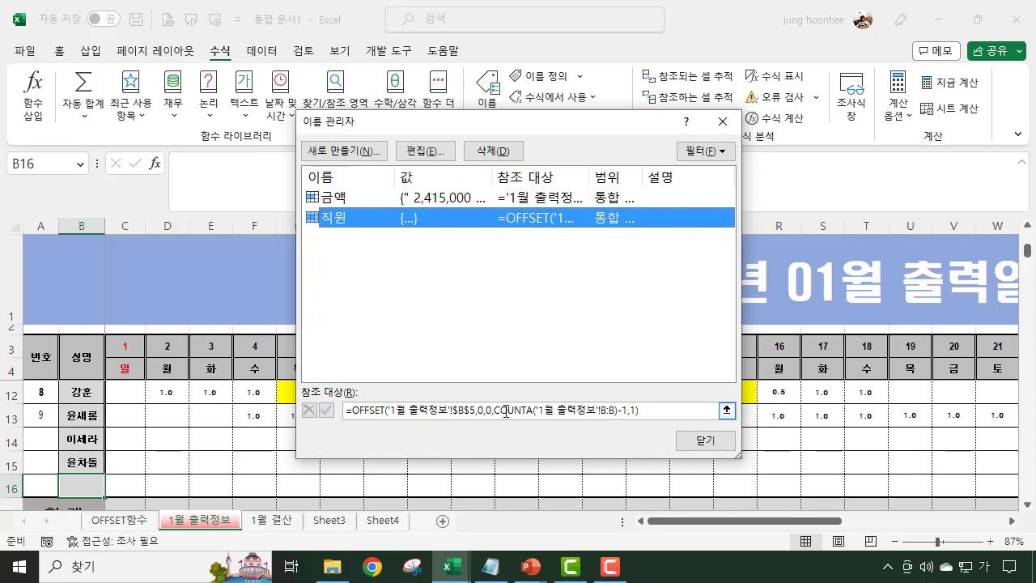
click(627, 410)
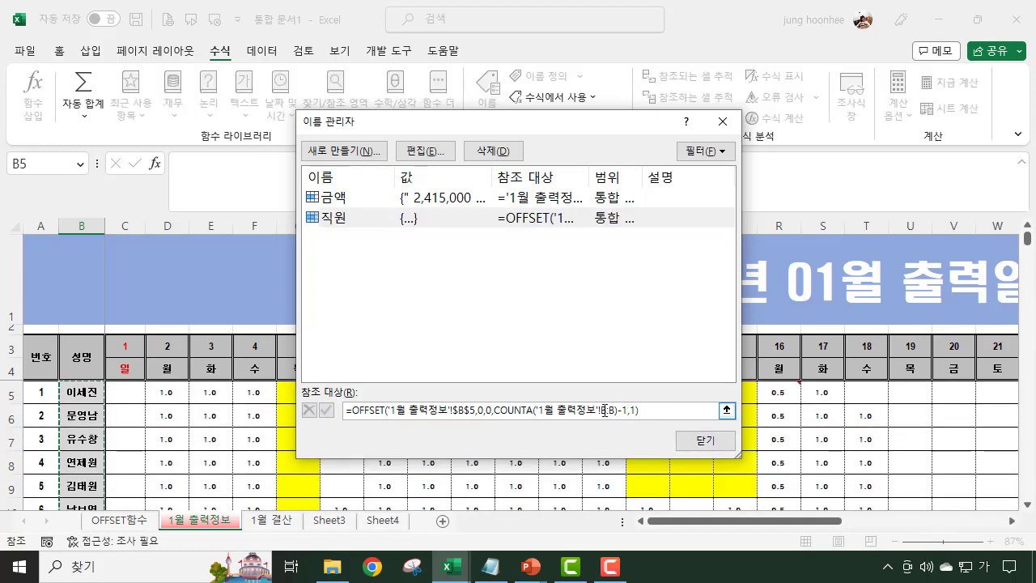
click(603, 410)
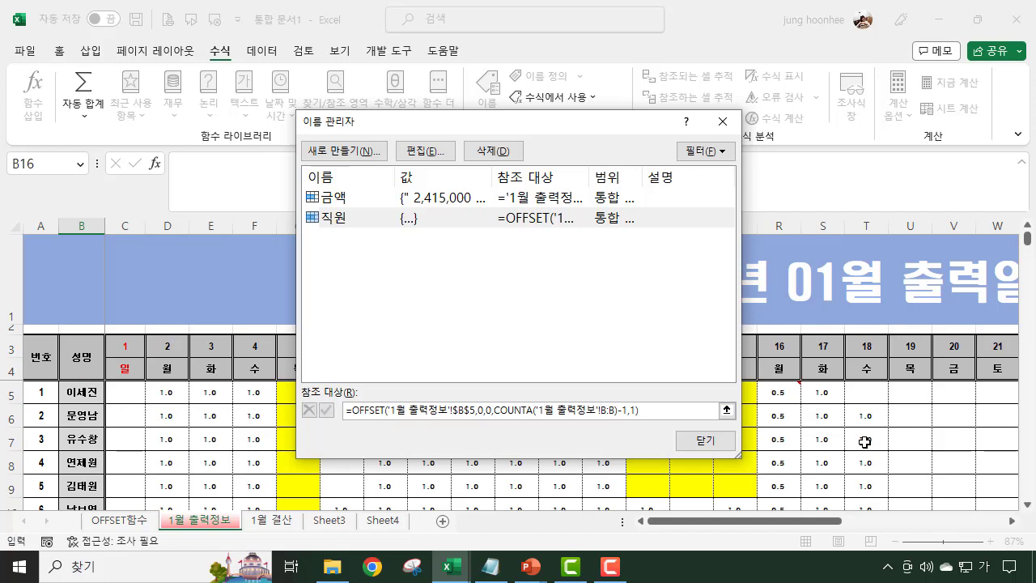
text($B)
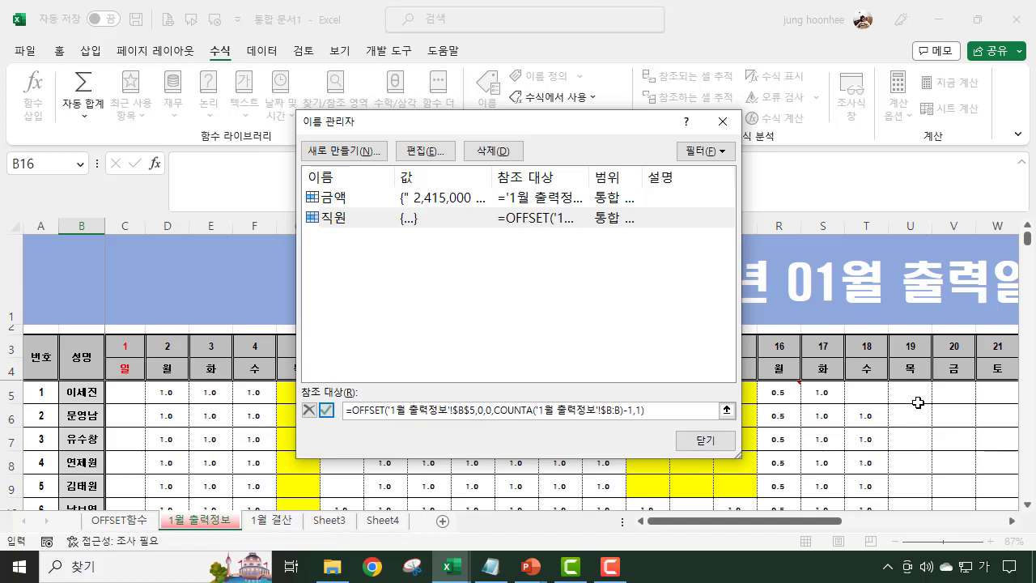
text($)
key(Return)
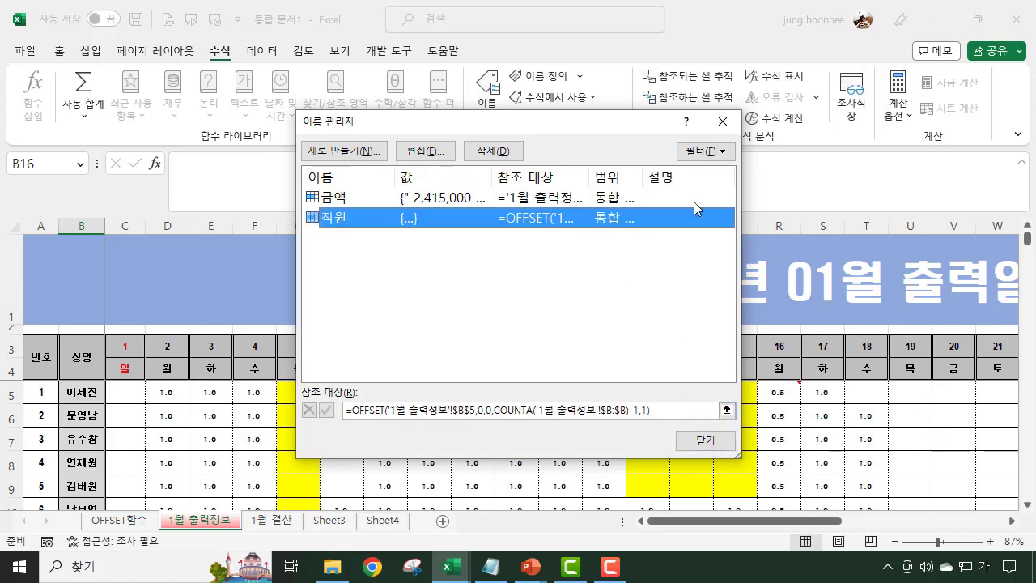
click(424, 151)
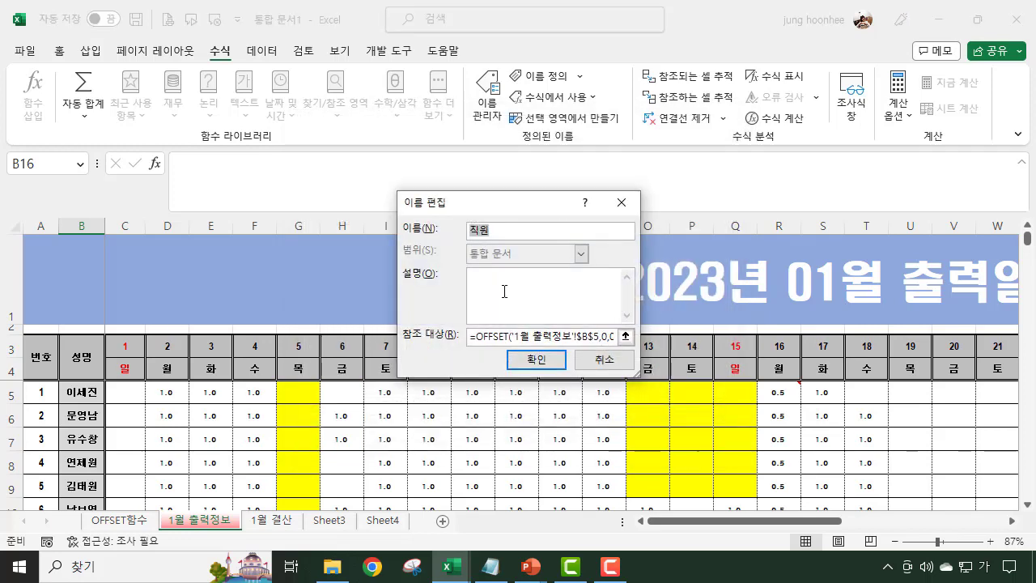
click(538, 361)
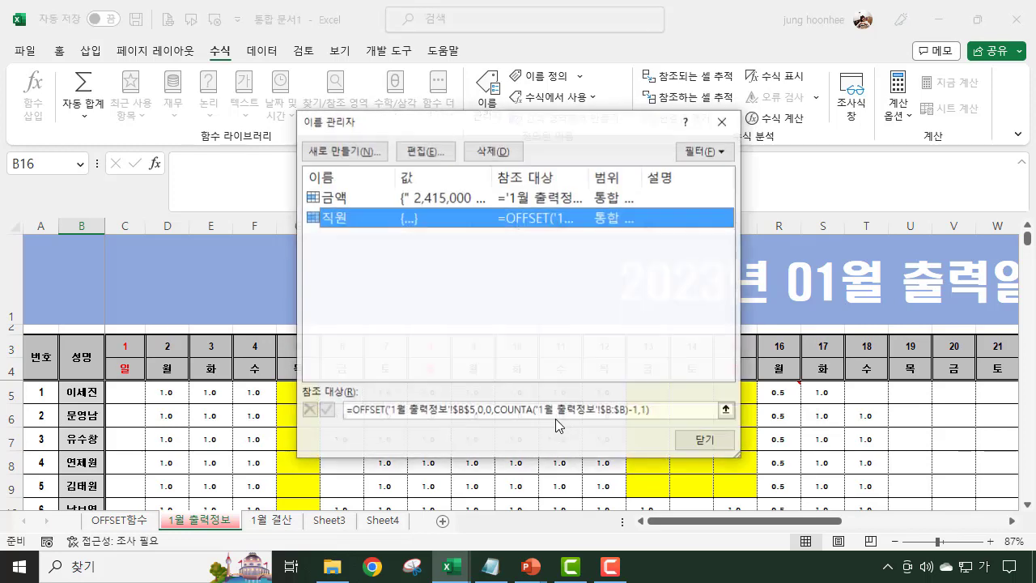
click(670, 410)
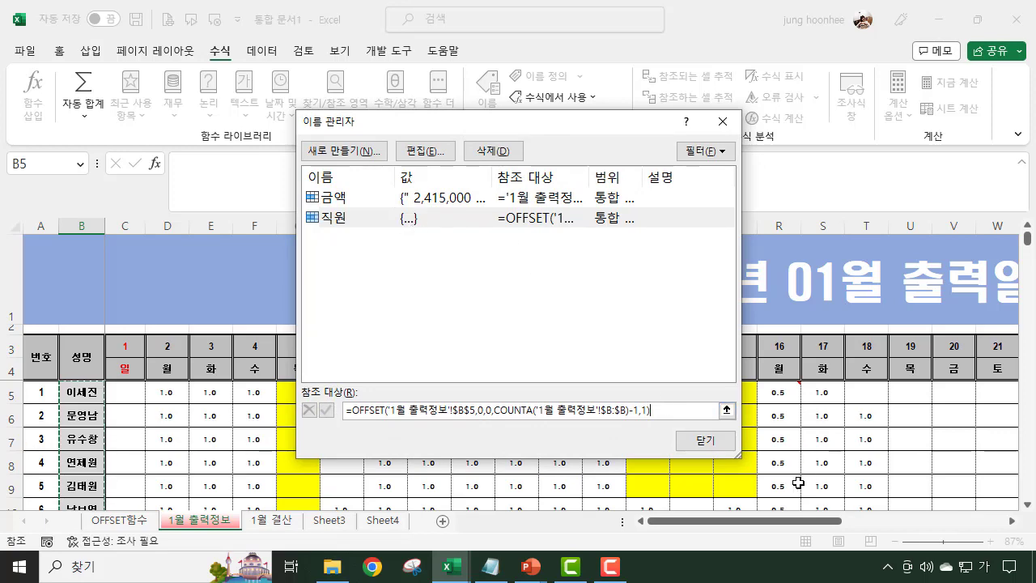
click(710, 441)
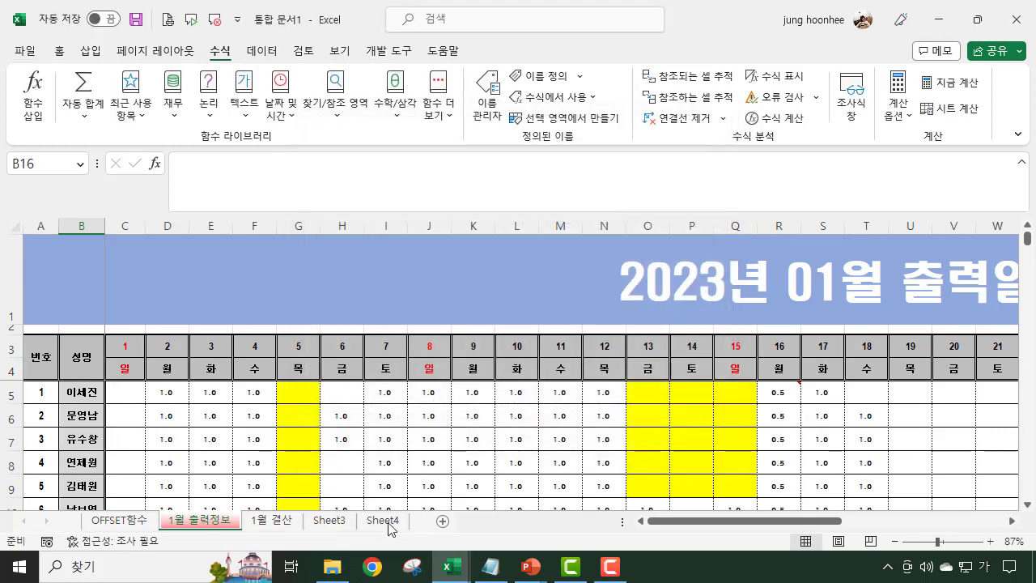
Step: Check the employee count in E3 of the 1월 결산 sheet with the absolute column reference
click(273, 520)
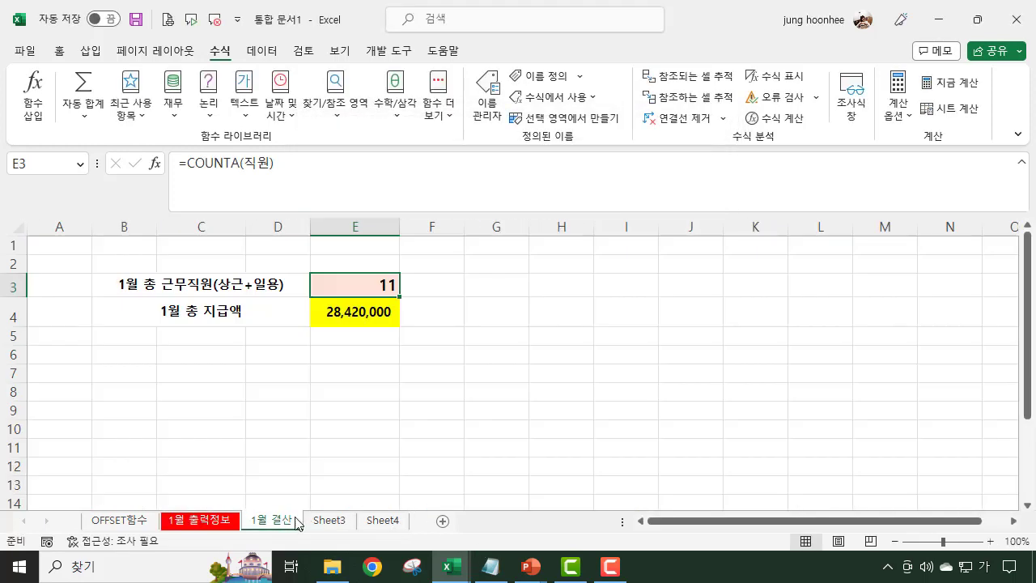
click(458, 320)
click(393, 286)
Step: Clear the two added employee names from B14:B15 on the 1월 출력정보 sheet
click(195, 521)
scroll(202, 448, down, 3)
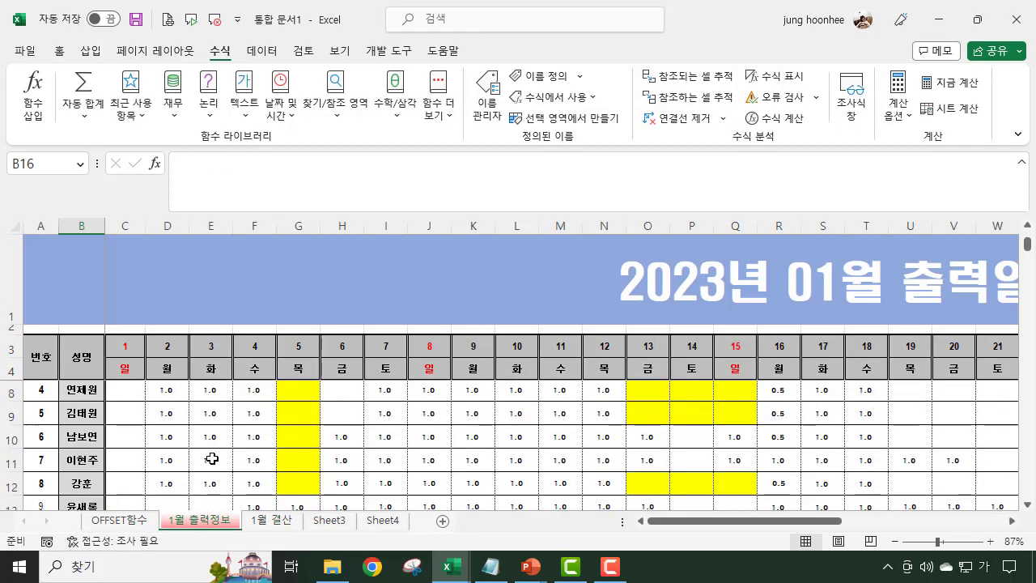
click(78, 421)
drag(79, 421, 81, 444)
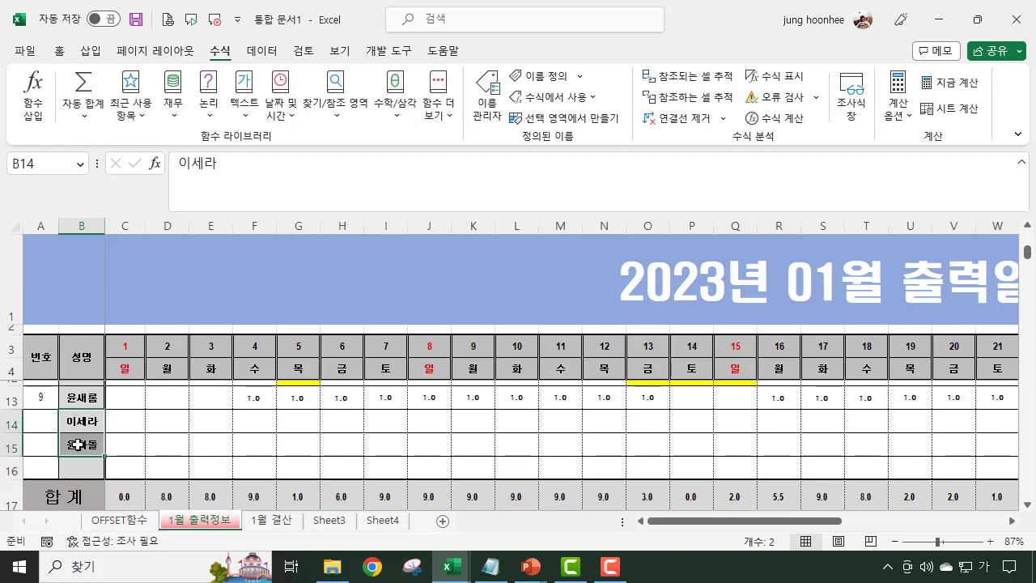
key(Delete)
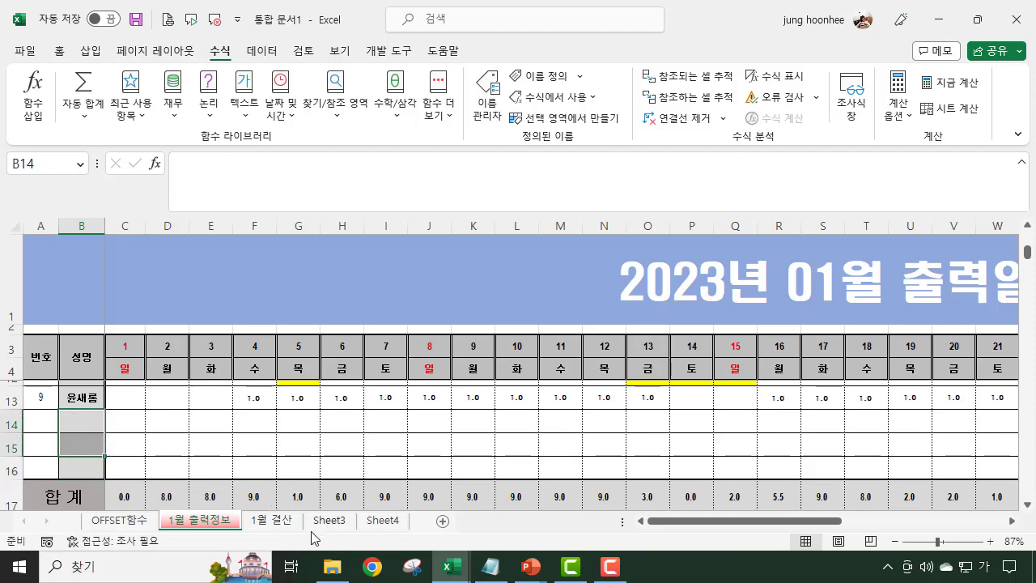
Step: Check the employee count in E3 of the 1월 결산 sheet with both added names removed
click(274, 521)
click(439, 310)
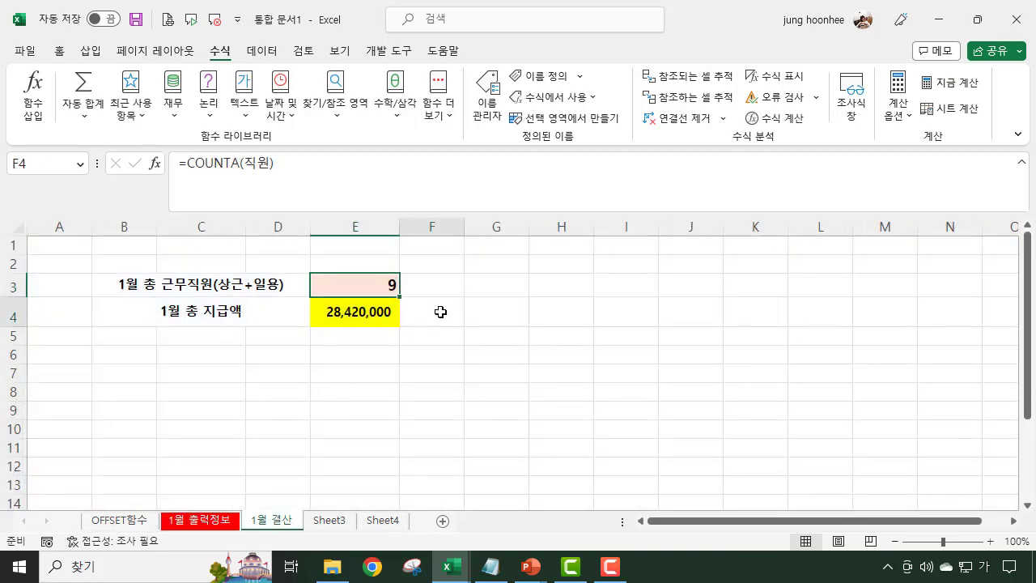
click(374, 289)
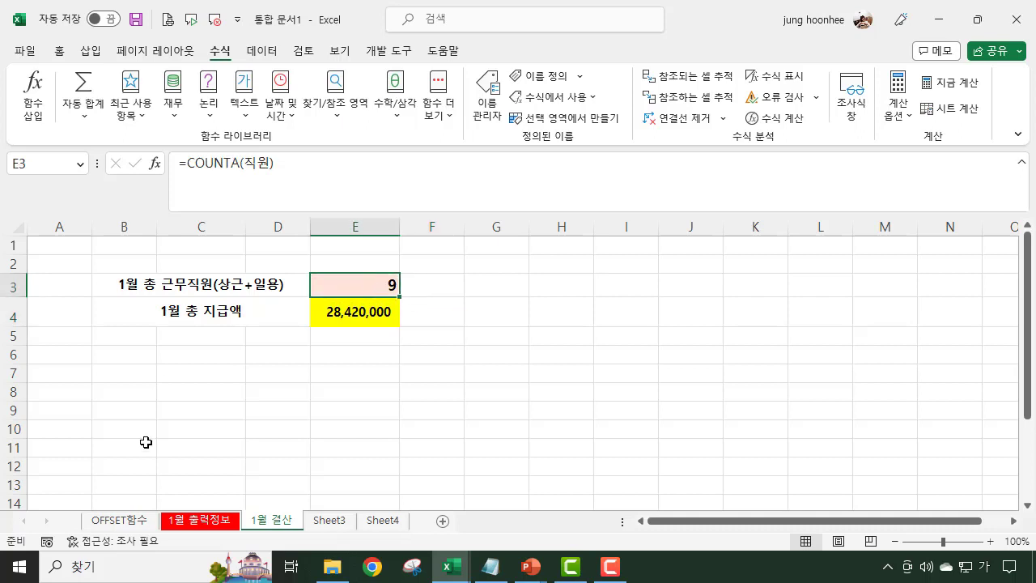
Step: Enter the two additional employees' names again in B14 and B15 of the 1월 출력정보 sheet
click(199, 521)
click(78, 423)
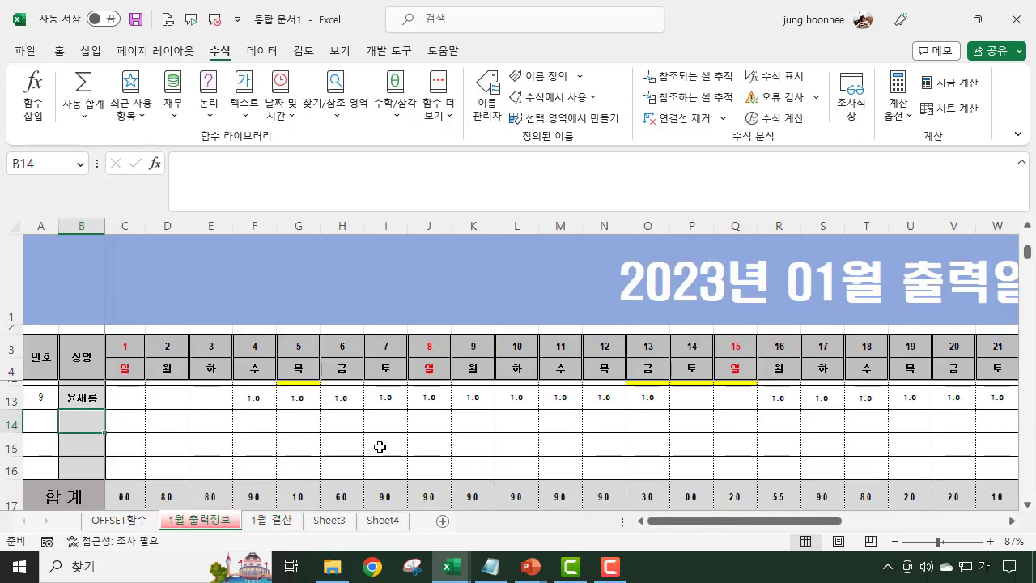
text(이세라)
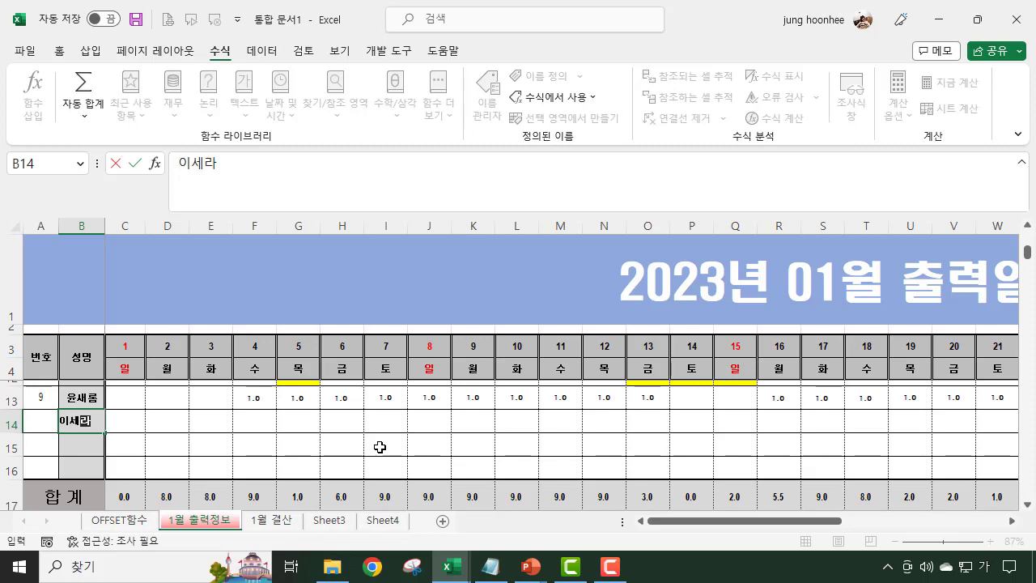
key(Return)
text(윤차돌)
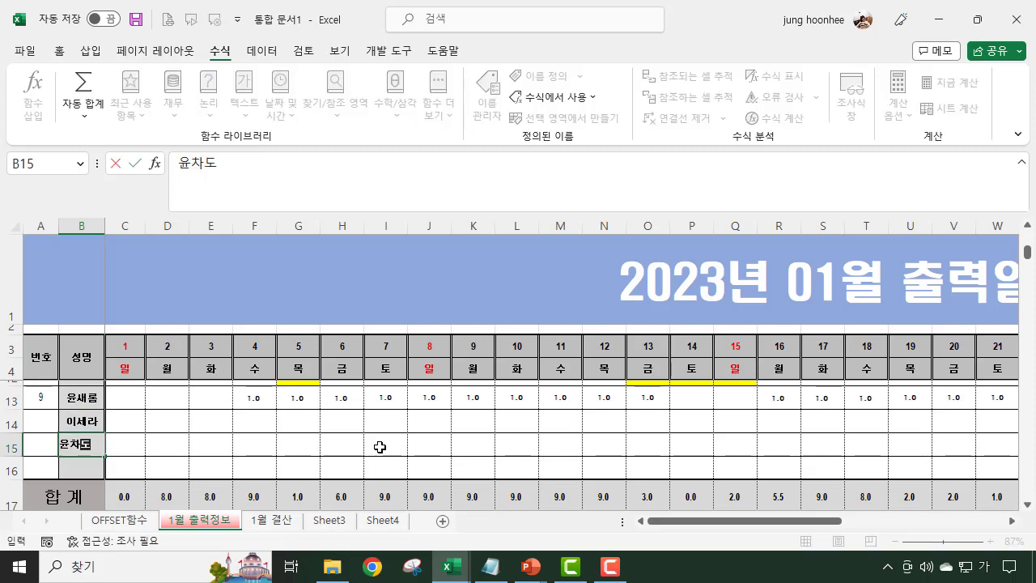
key(Return)
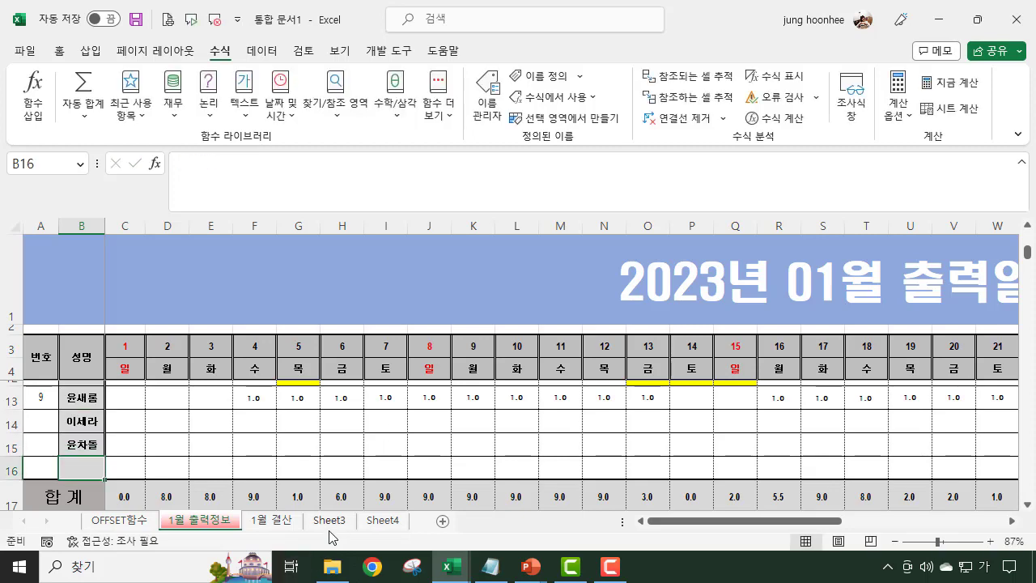
Step: Check the employee count in E3 and the total payment formula in E4 of the 1월 결산 sheet
click(271, 520)
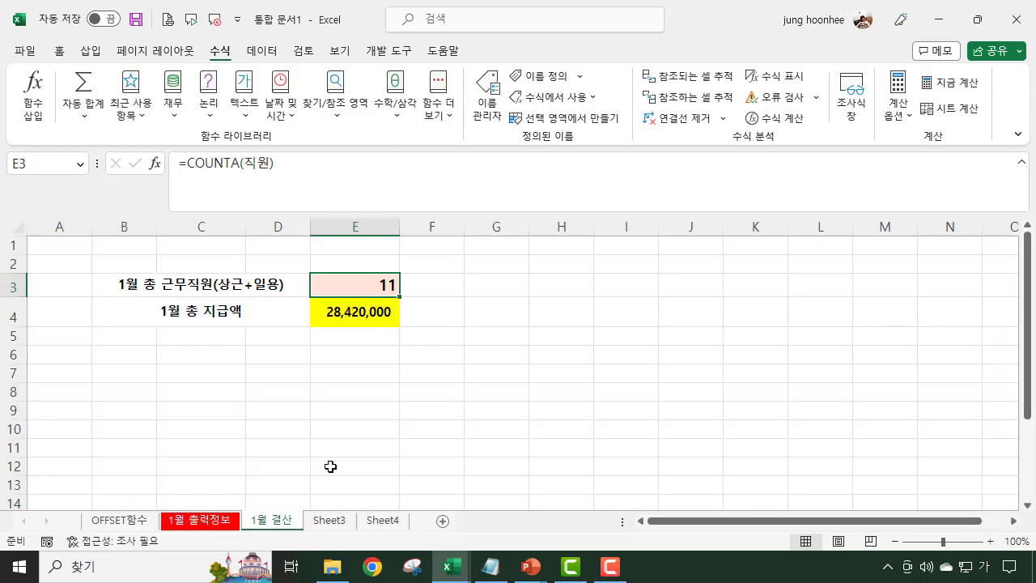
click(487, 335)
click(378, 289)
click(447, 344)
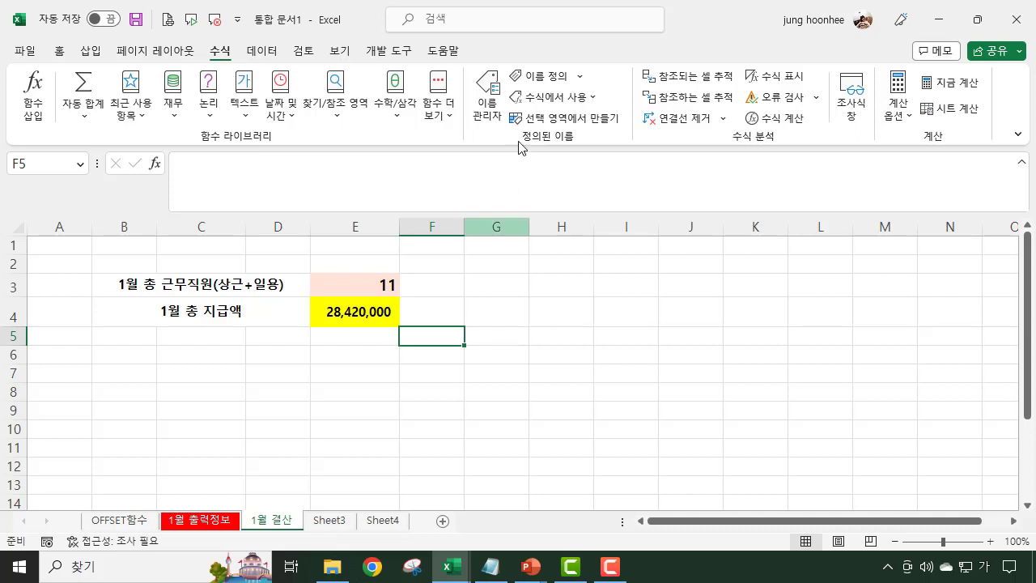
click(387, 285)
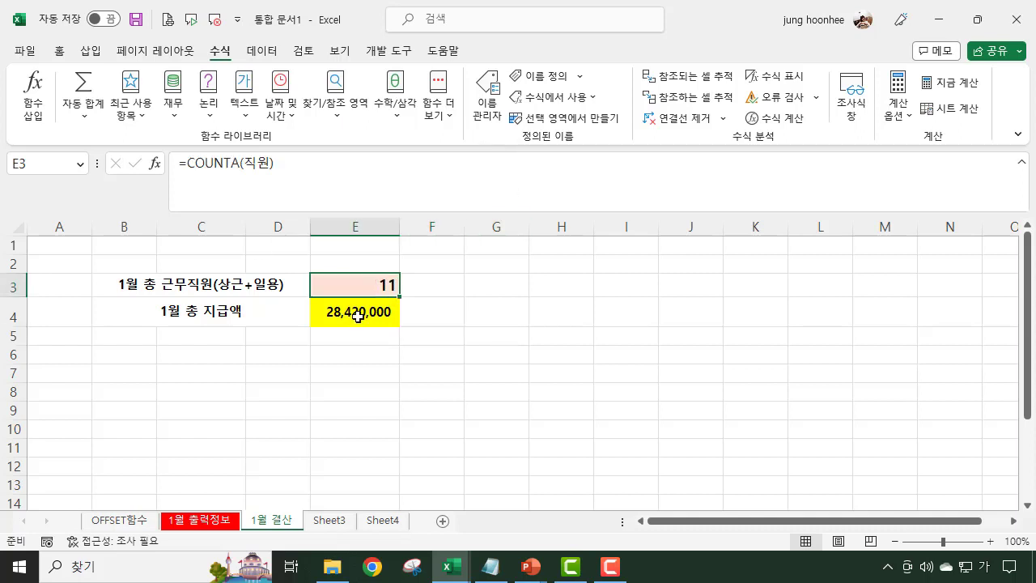
click(358, 316)
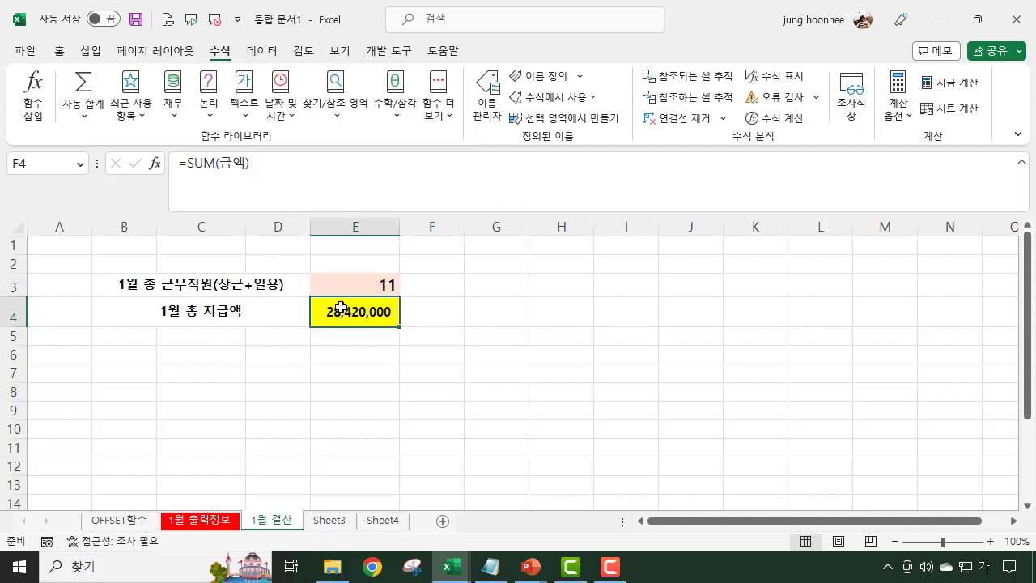
click(583, 433)
click(330, 306)
click(547, 446)
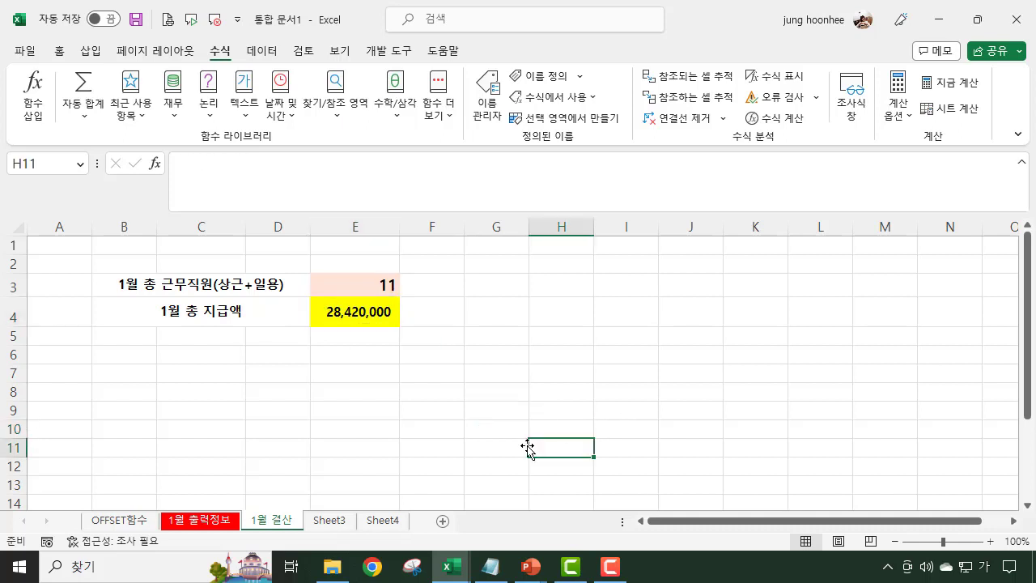
Step: Examine the range that the name 금액 refers to in the Name Manager, alongside the amount column of 1월 출력정보
click(203, 521)
drag(819, 523, 978, 524)
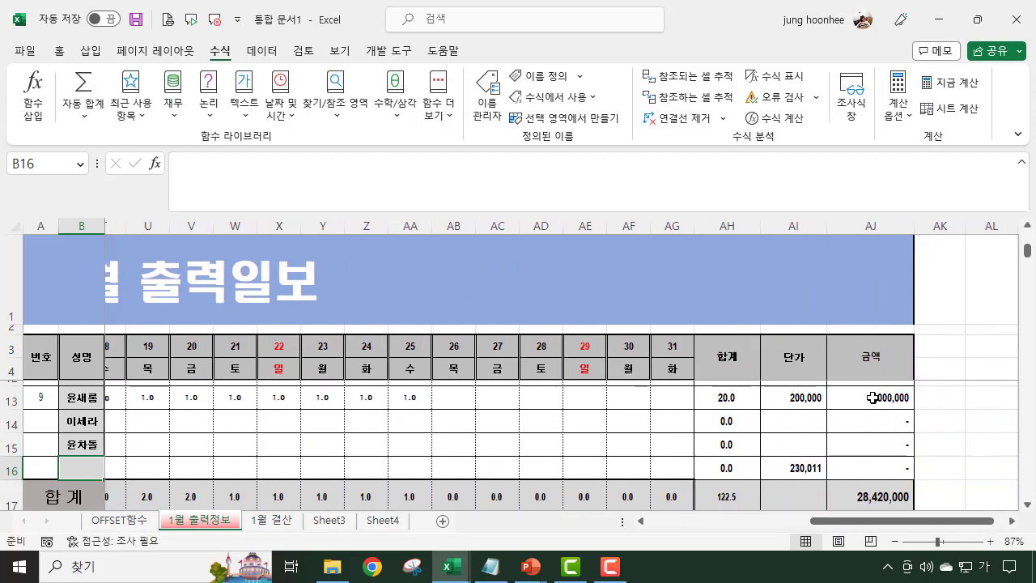
click(487, 93)
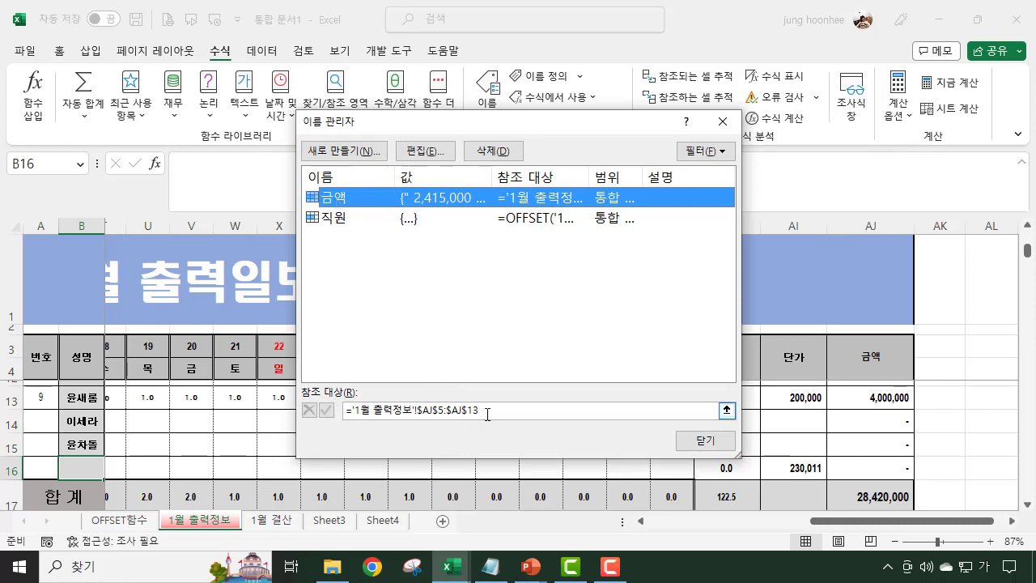
click(706, 439)
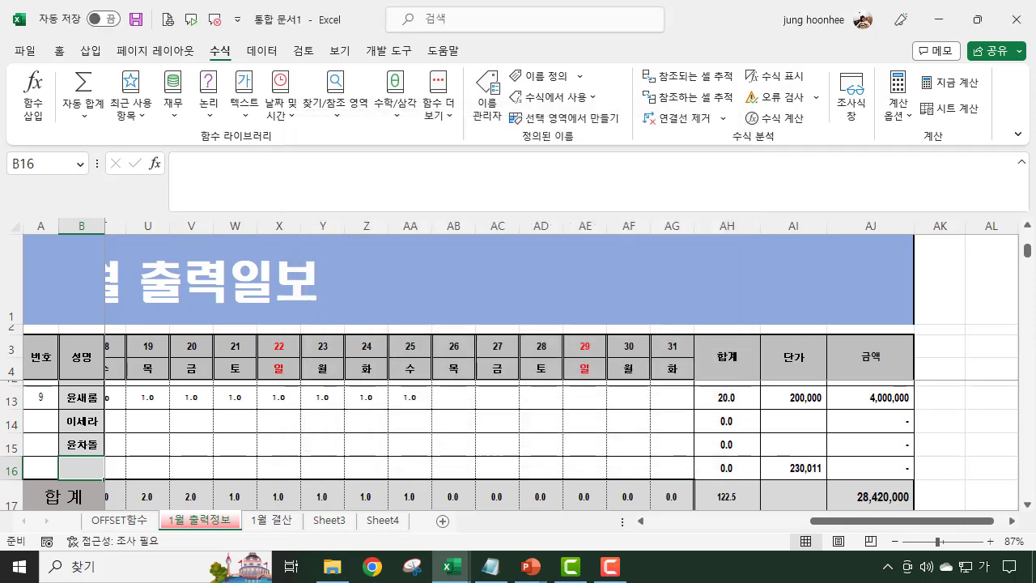
click(978, 414)
Step: Go to the named range 금액 and check which rows of the amount column it covers
scroll(884, 452, up, 3)
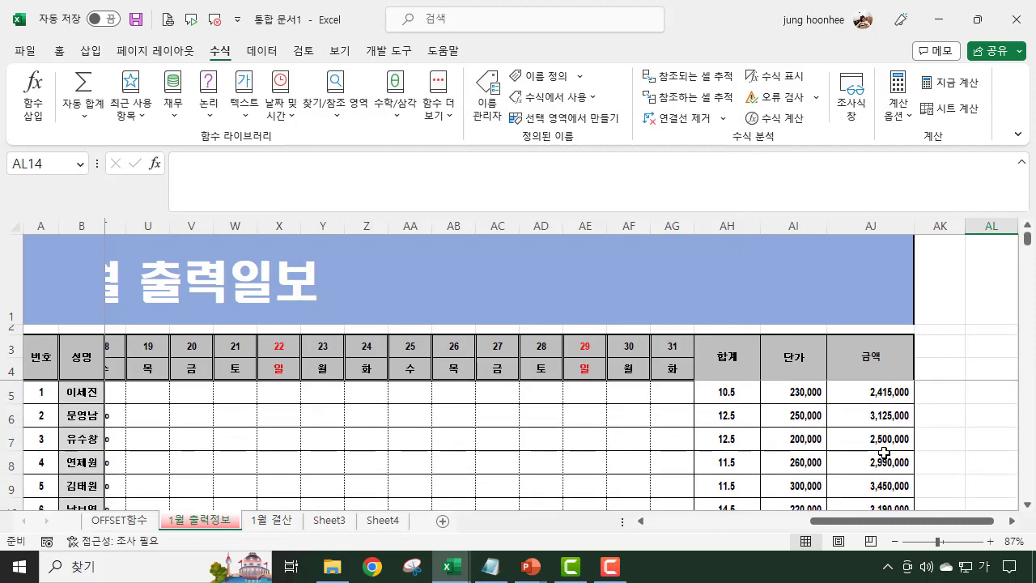
click(64, 161)
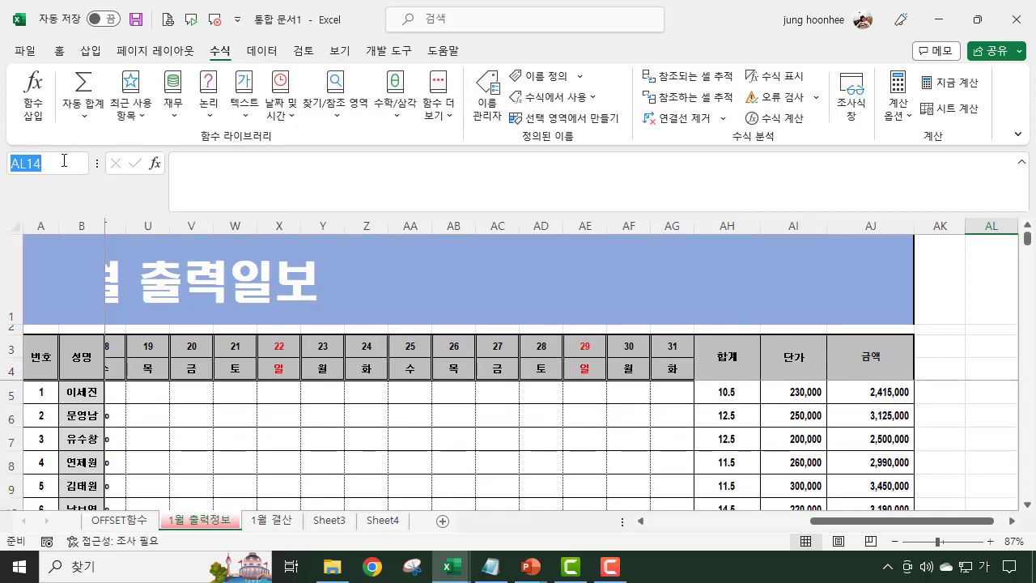
text(금ㅇ)
key(Return)
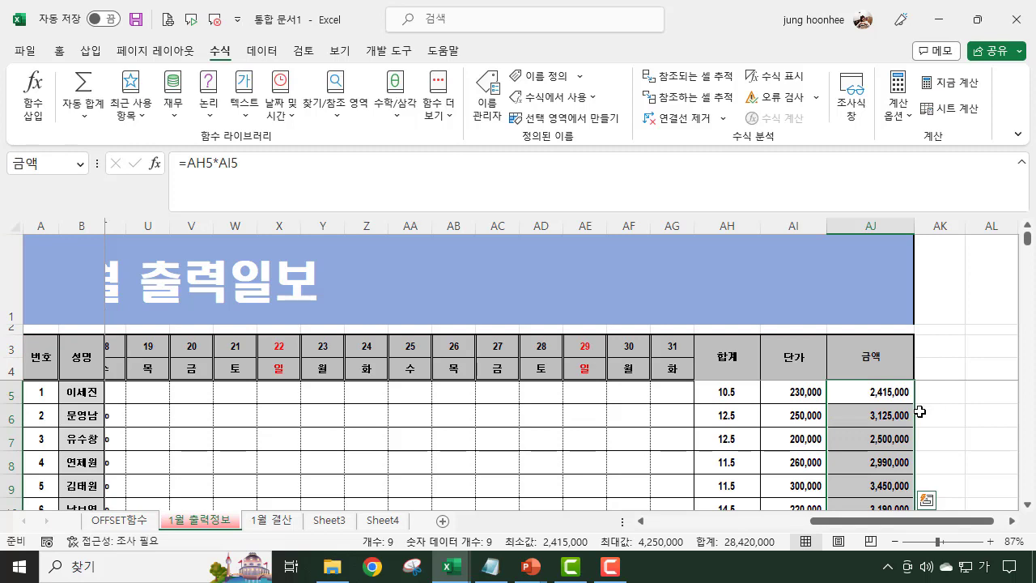
scroll(916, 415, down, 2)
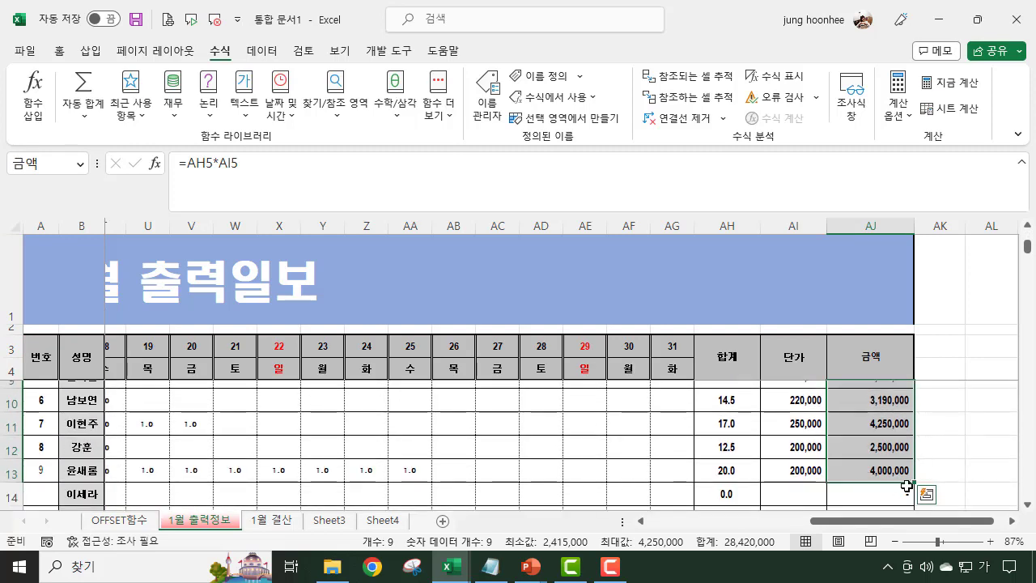
click(971, 427)
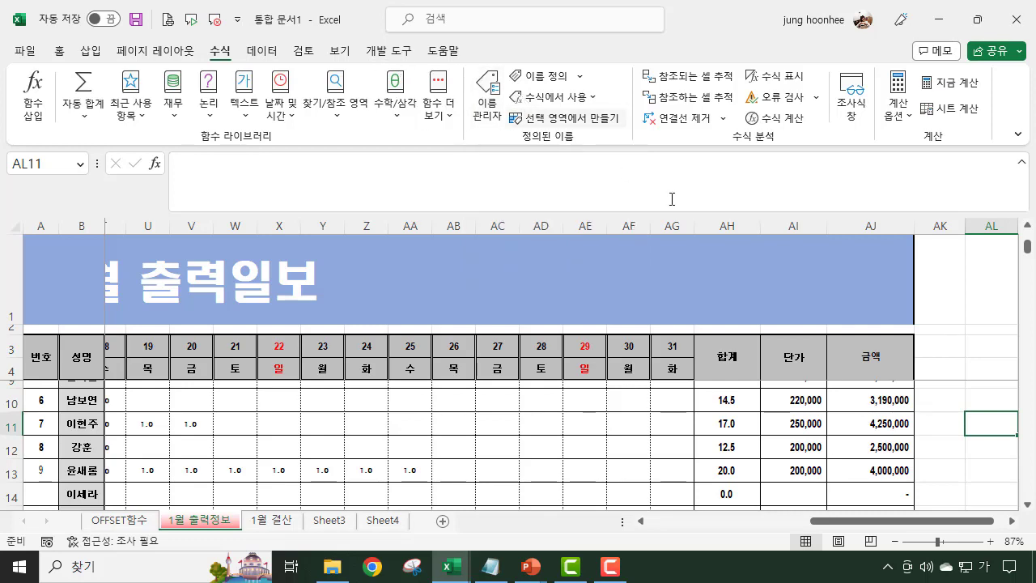
Step: Replace the reference of the name 금액 with an OFFSET formula starting at '1월 출력정보'!$AJ$5 with row and column offsets of 0
scroll(891, 482, up, 2)
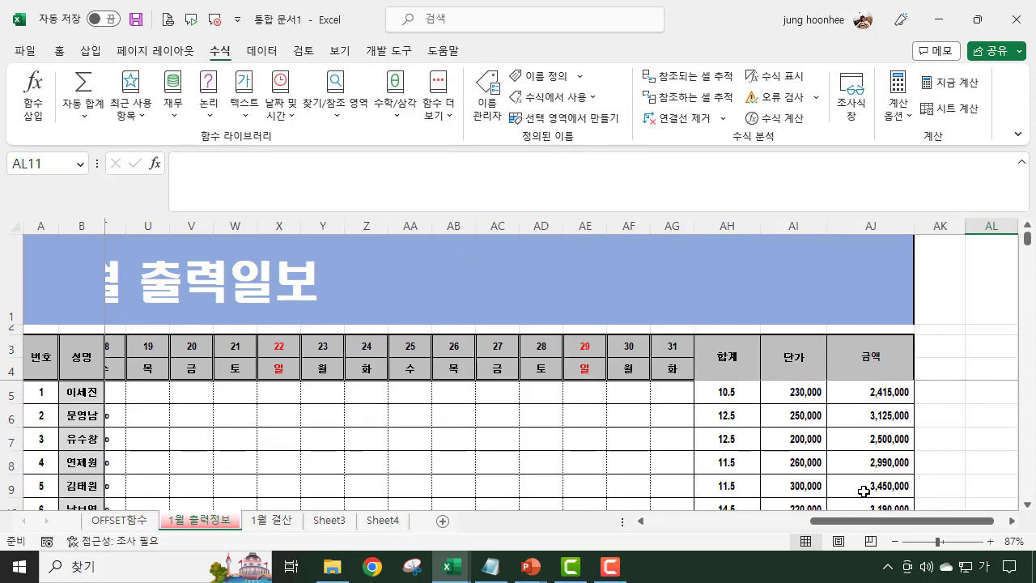
click(489, 92)
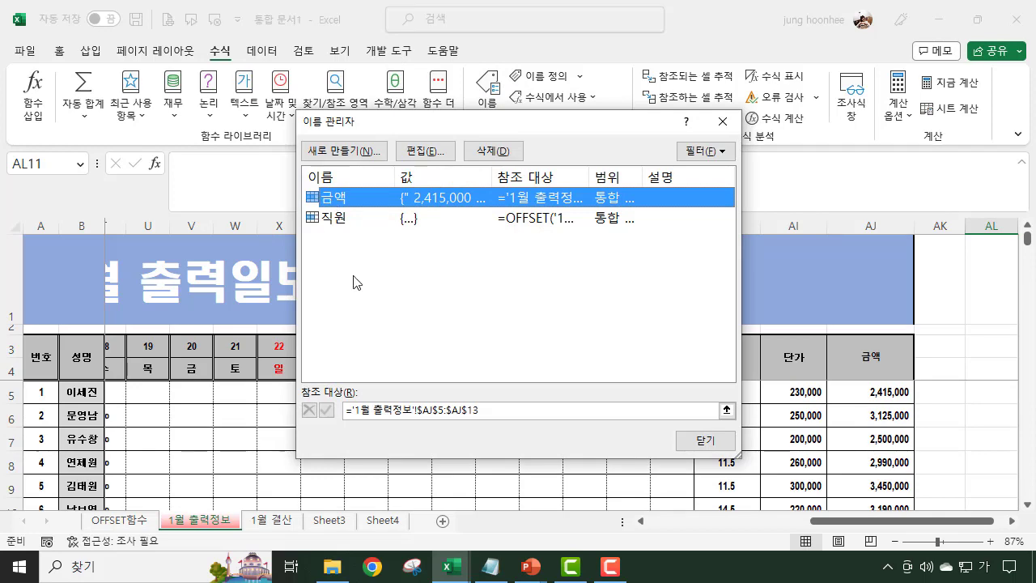
click(506, 411)
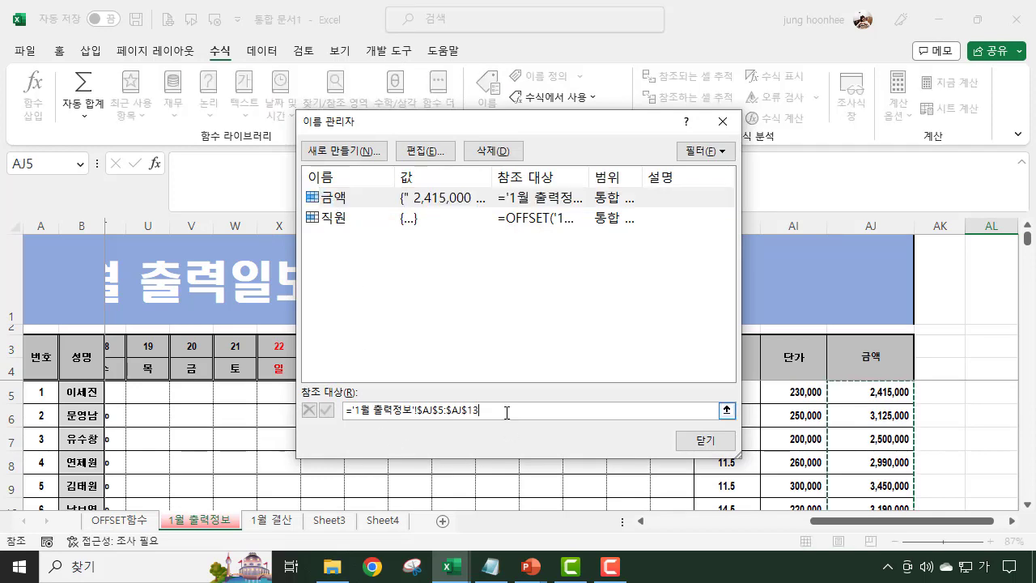
click(425, 151)
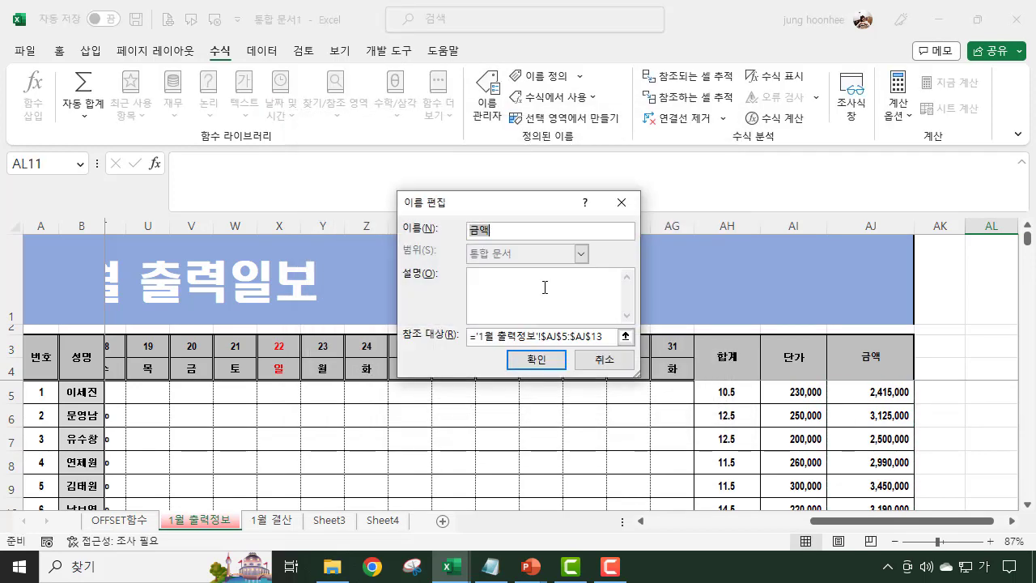
drag(607, 336, 455, 340)
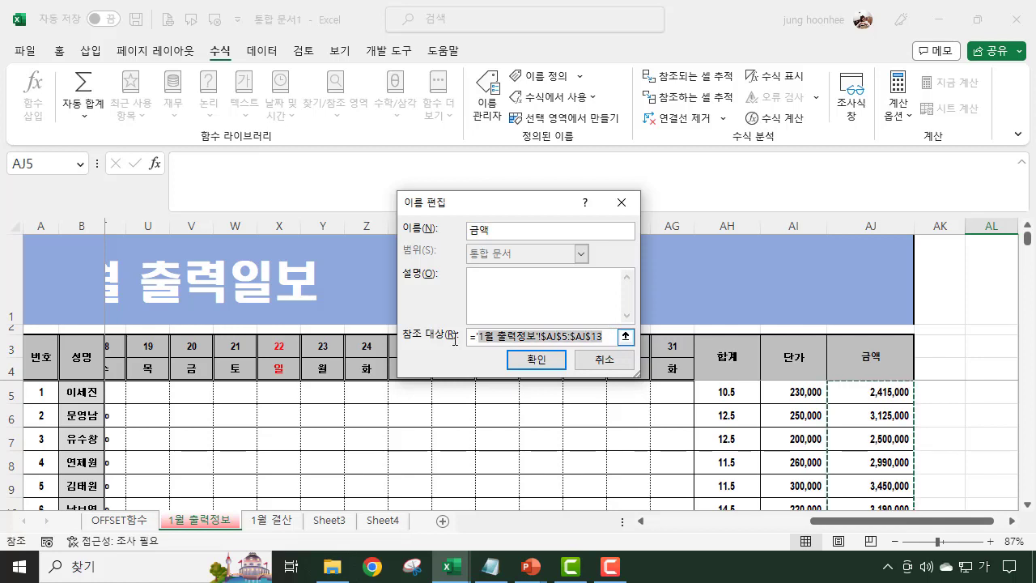
key(BackSpace)
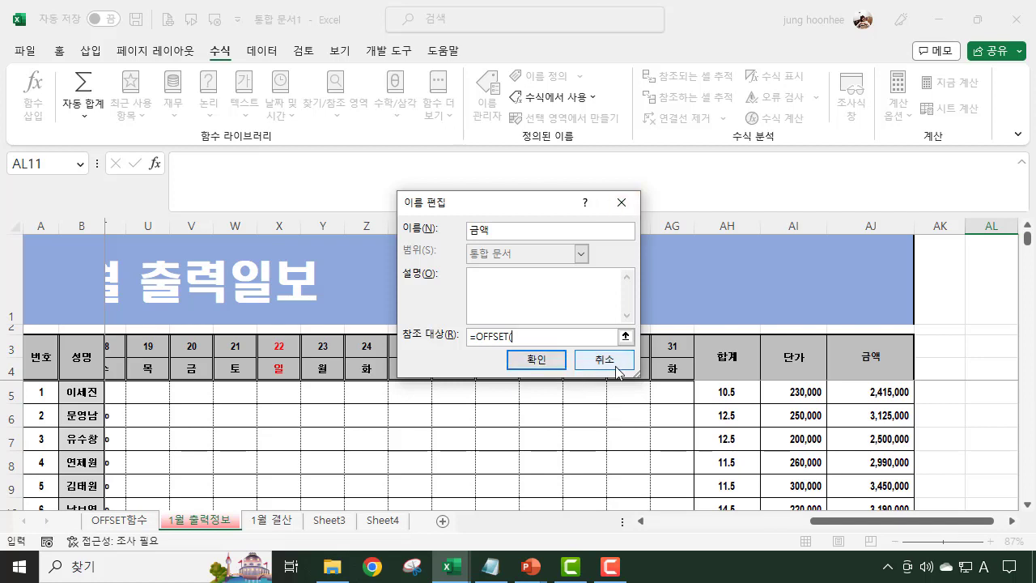
click(864, 391)
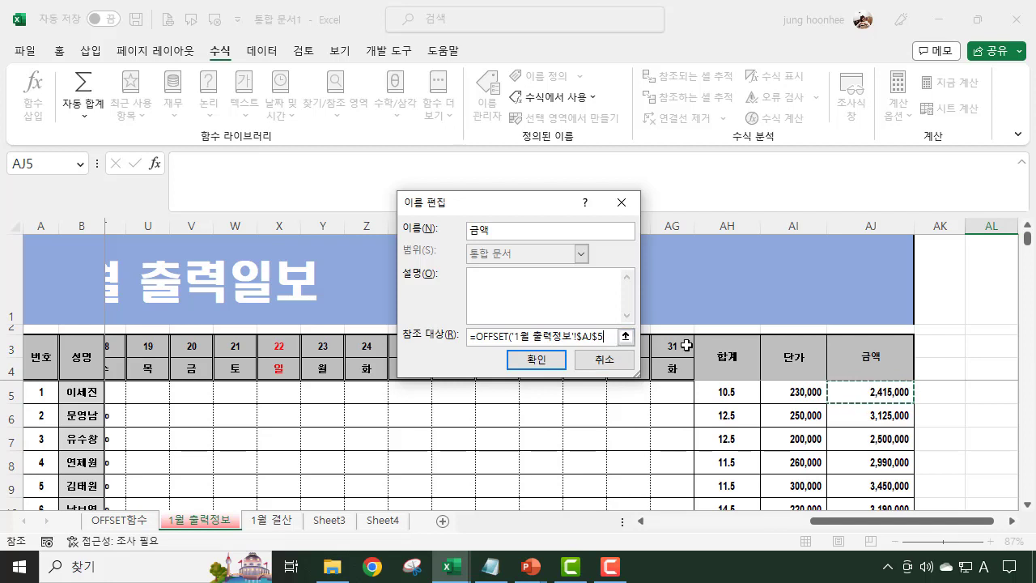
text(,)
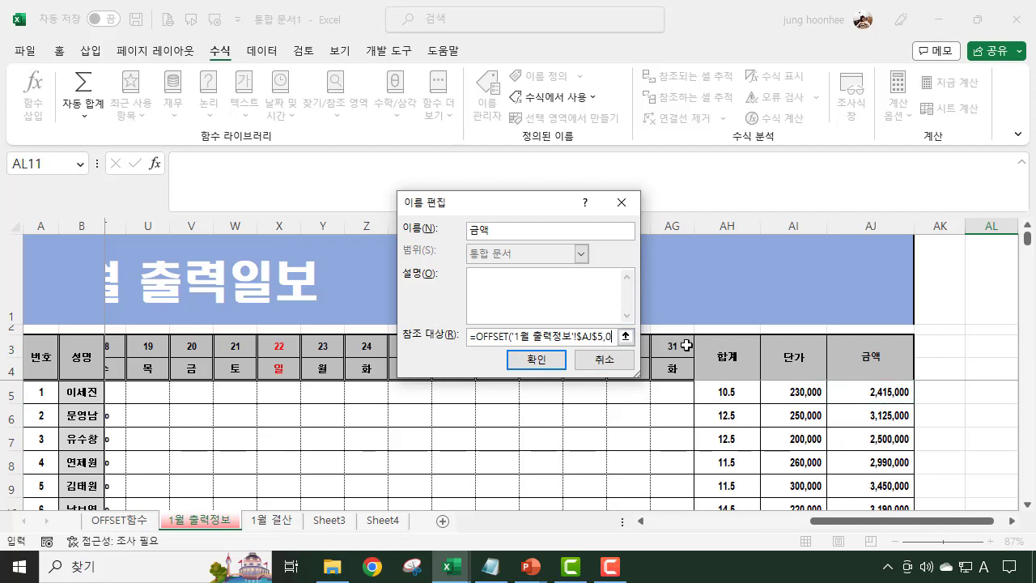
text(0,0)
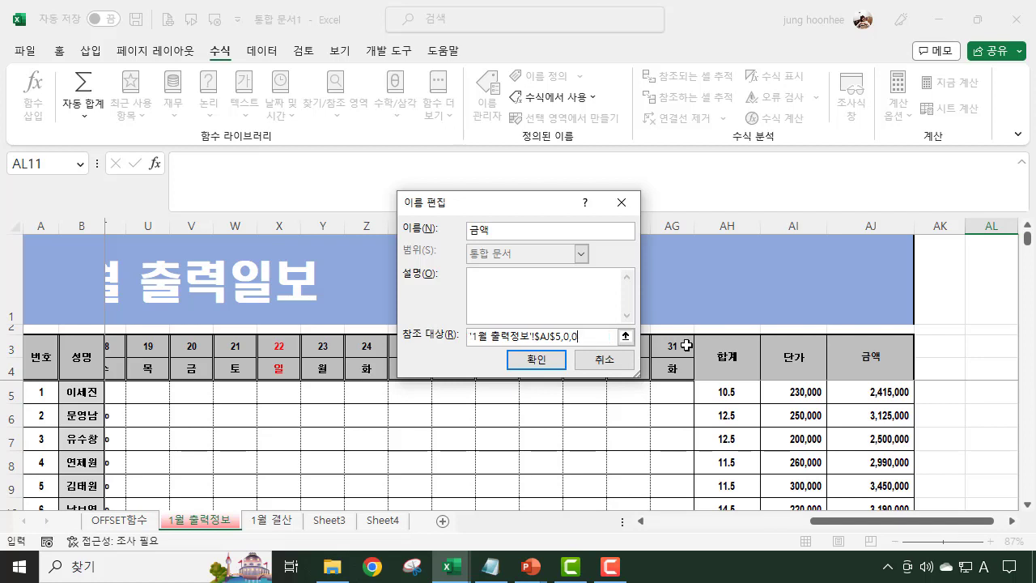
Step: Complete the 금액 OFFSET formula with height COUNTA($AJ:$AJ)-1 and width 1, and save the name
text(,COUNTA()
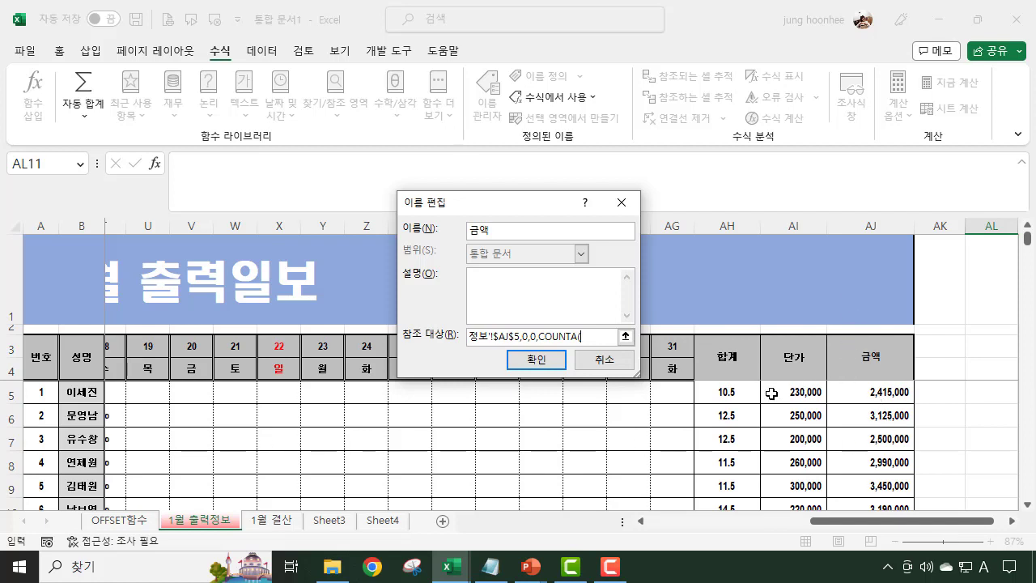
text($AJ:$AJ))
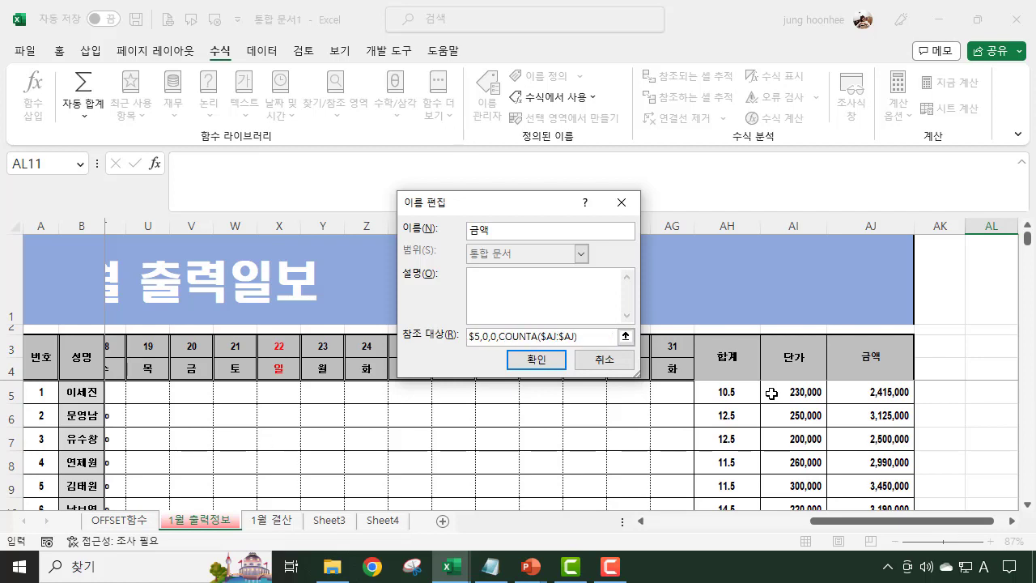
text(-1,1))
click(552, 362)
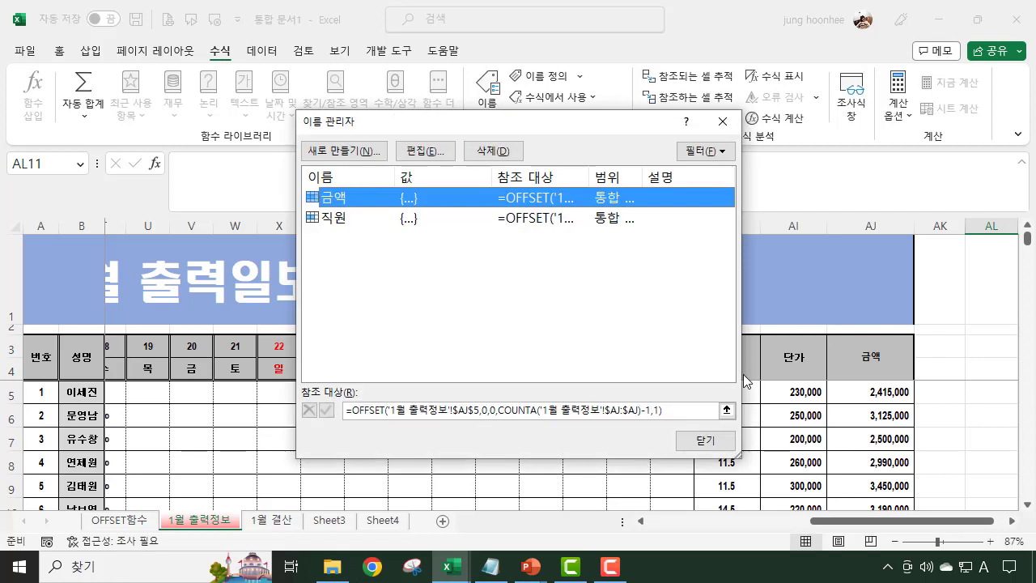
click(714, 443)
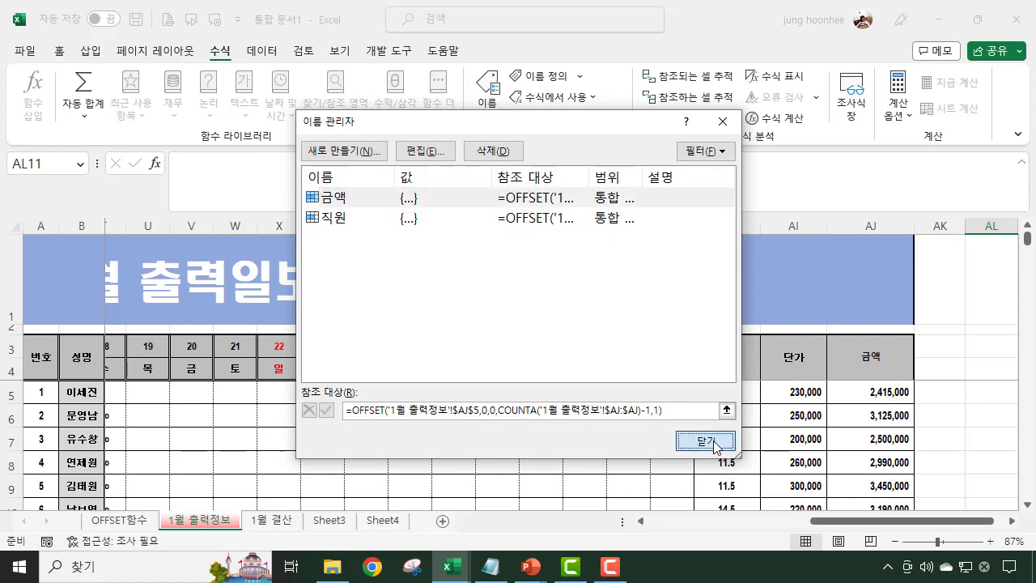
click(714, 443)
click(972, 455)
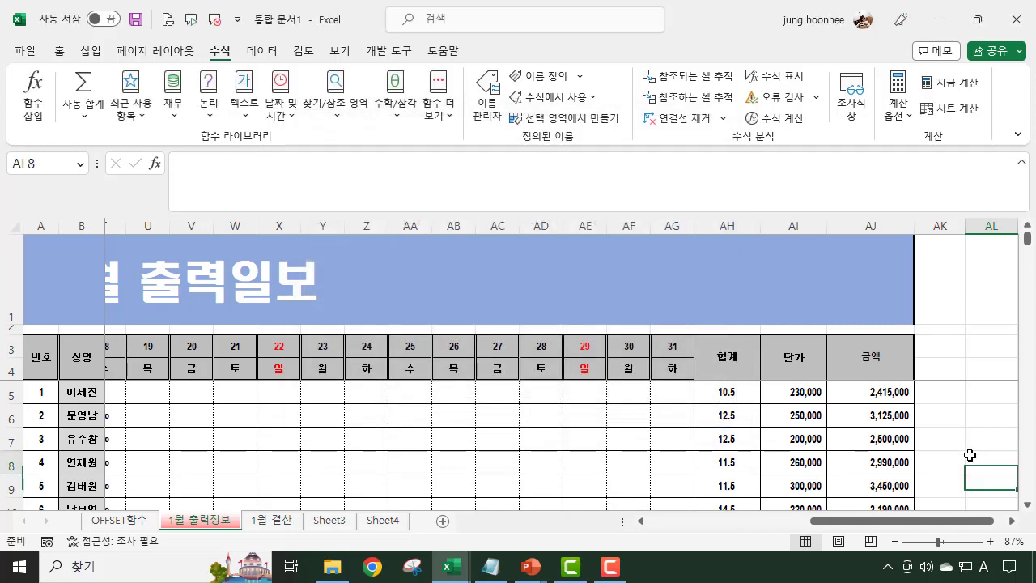
Step: Copy the daily attendance values in U13:AA13 into the first added employee's row, starting at Y14
scroll(682, 476, down, 1)
scroll(539, 439, down, 2)
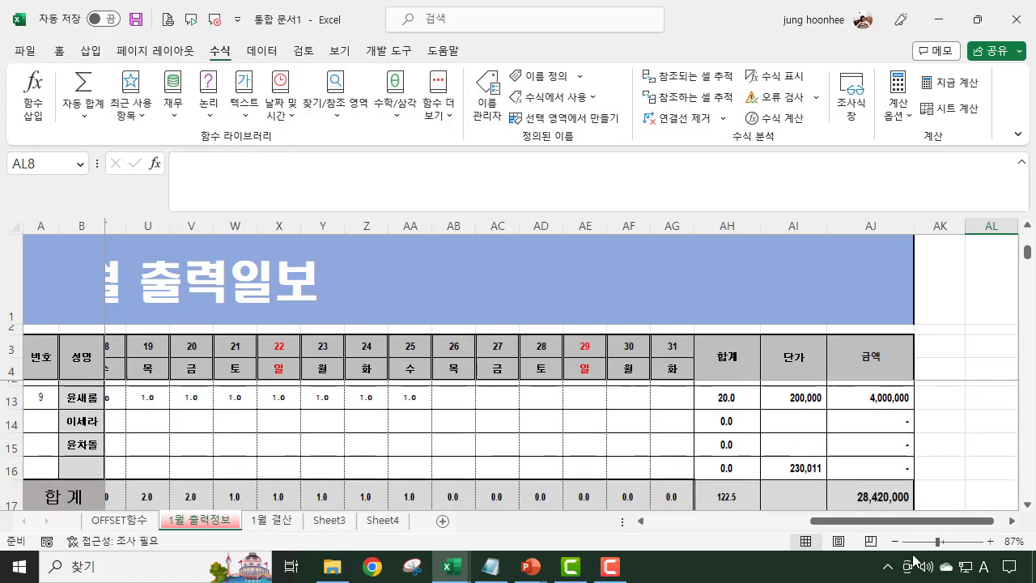
click(134, 421)
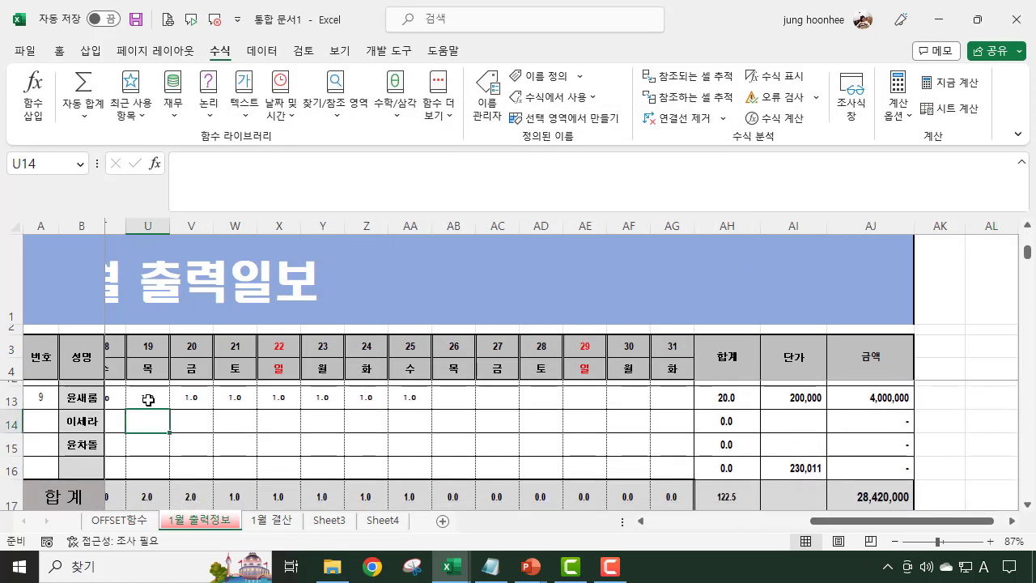
click(148, 400)
drag(149, 400, 413, 408)
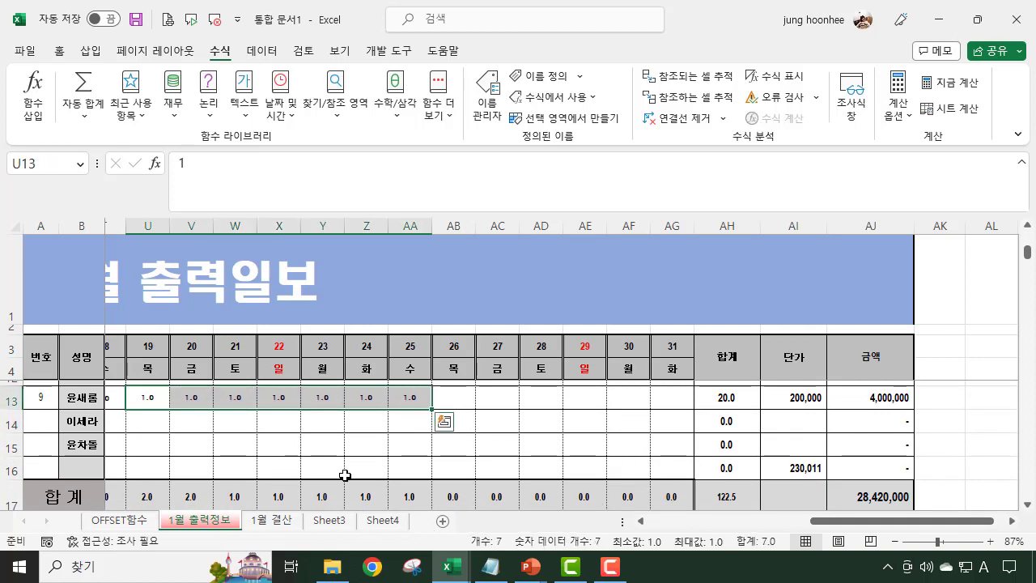
key(ctrl+c)
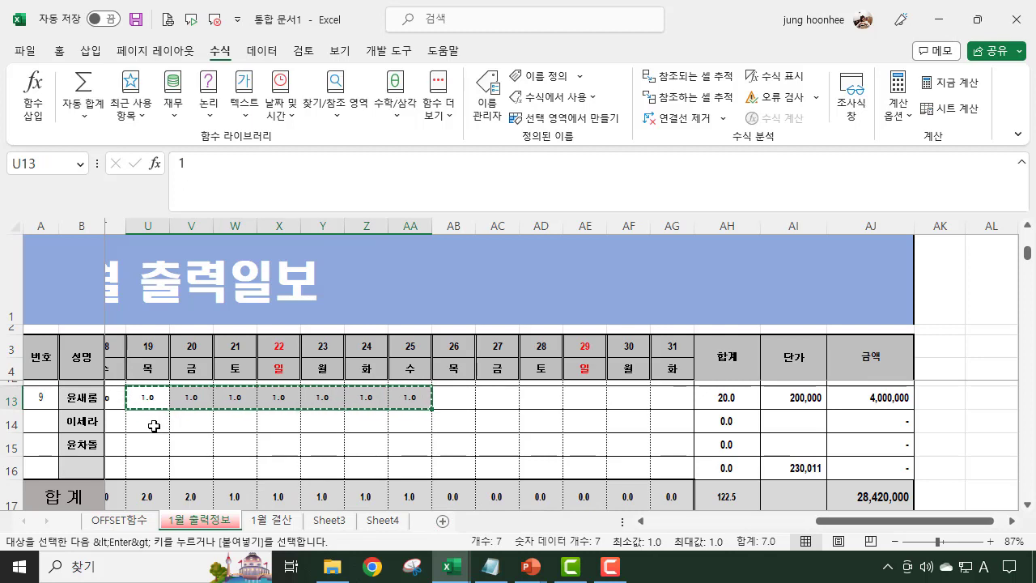
click(312, 420)
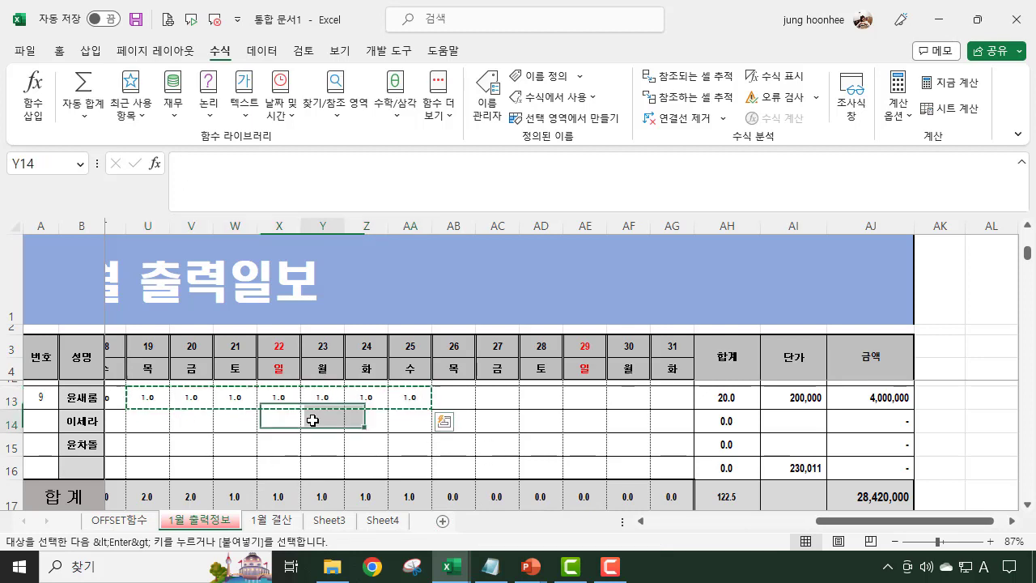
key(ctrl+v)
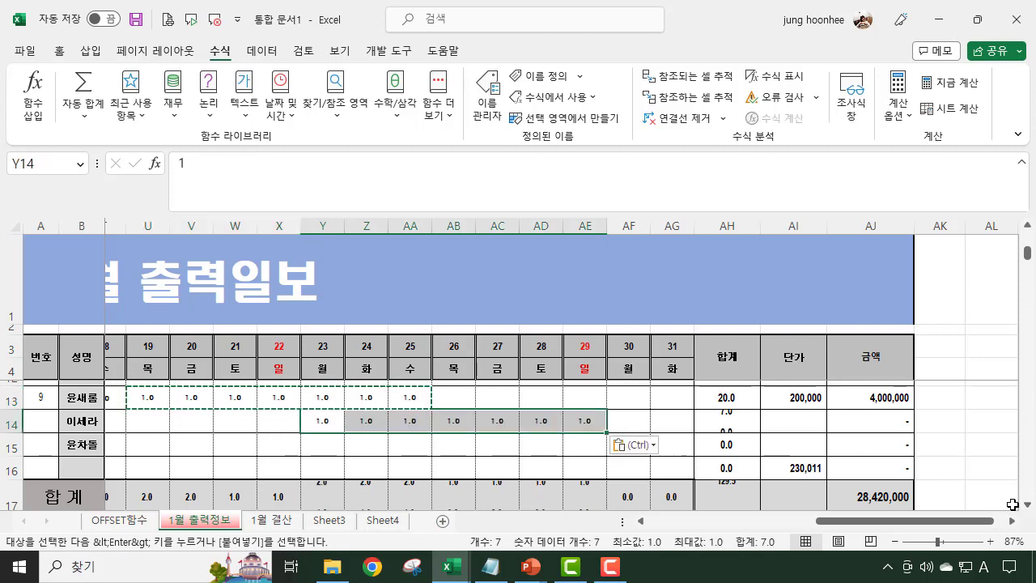
Step: Set the 단가 of the first added employee in AI14 to 240000
click(751, 423)
click(807, 423)
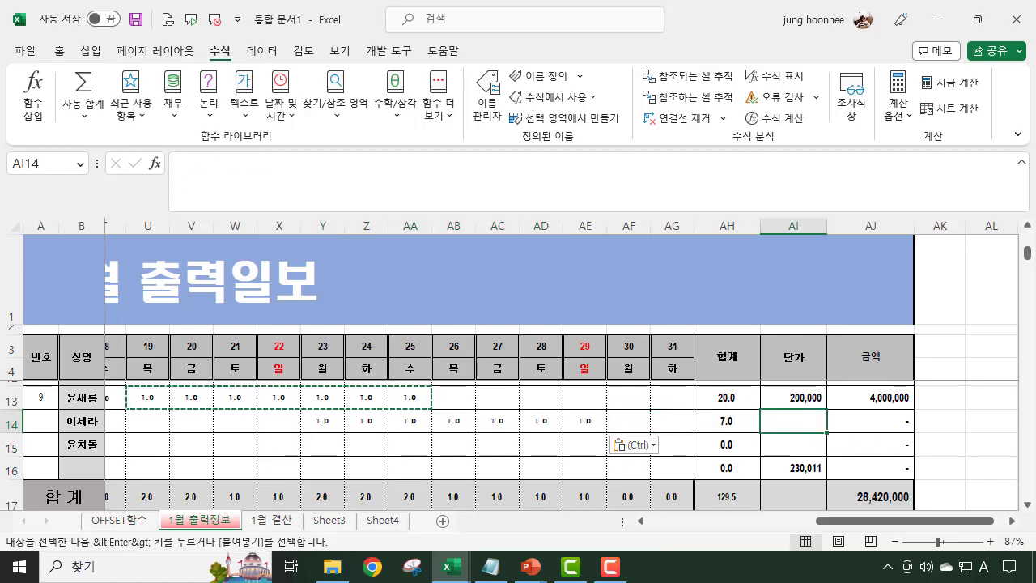
text(2)
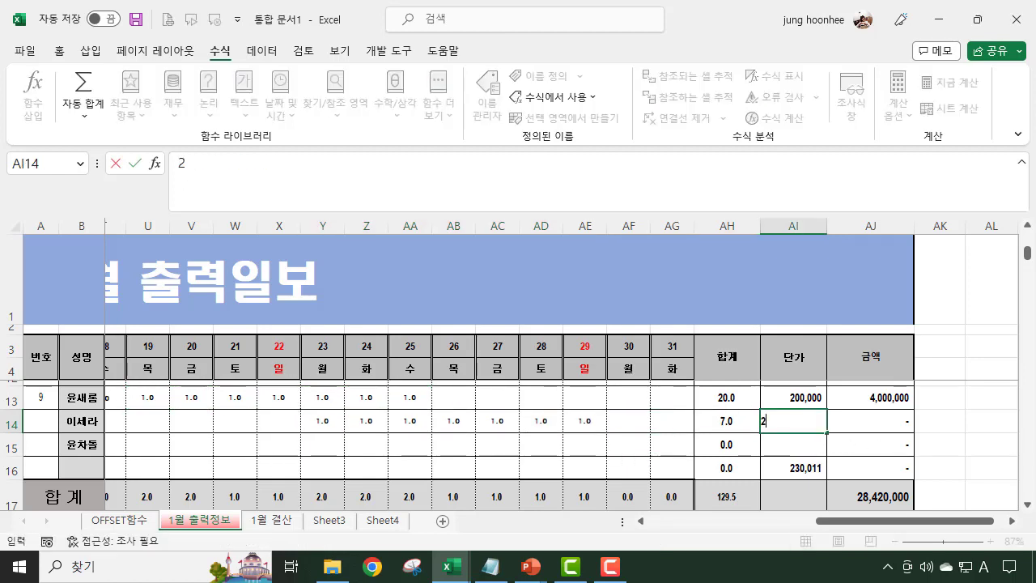
text(40000)
key(Return)
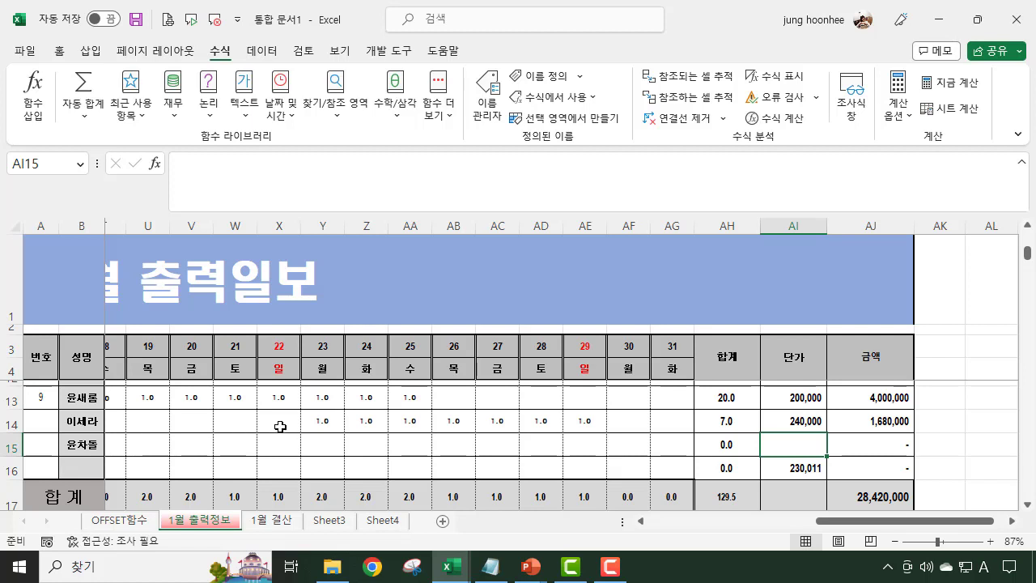
Step: Copy the attendance values in U13:AA13 into the second added employee's row from D15, and fill the value in J15 across to S15
drag(139, 399, 397, 397)
key(ctrl+c)
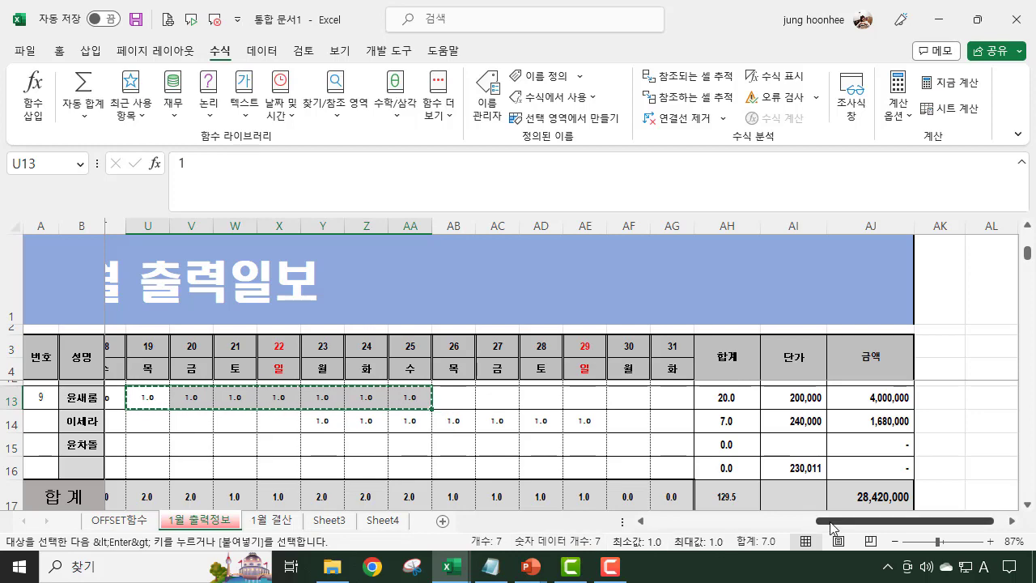
click(569, 520)
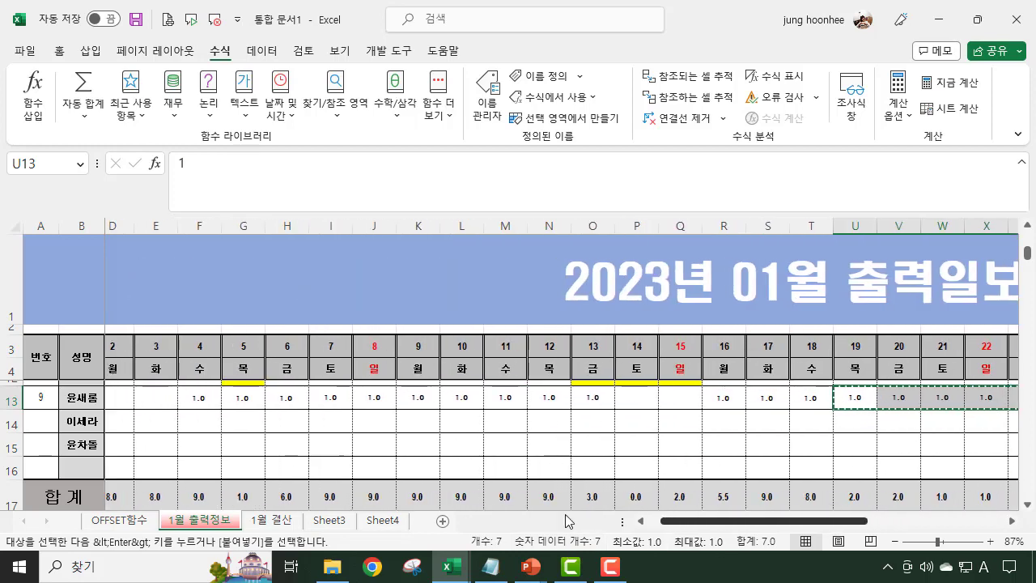
click(120, 445)
key(ctrl+v)
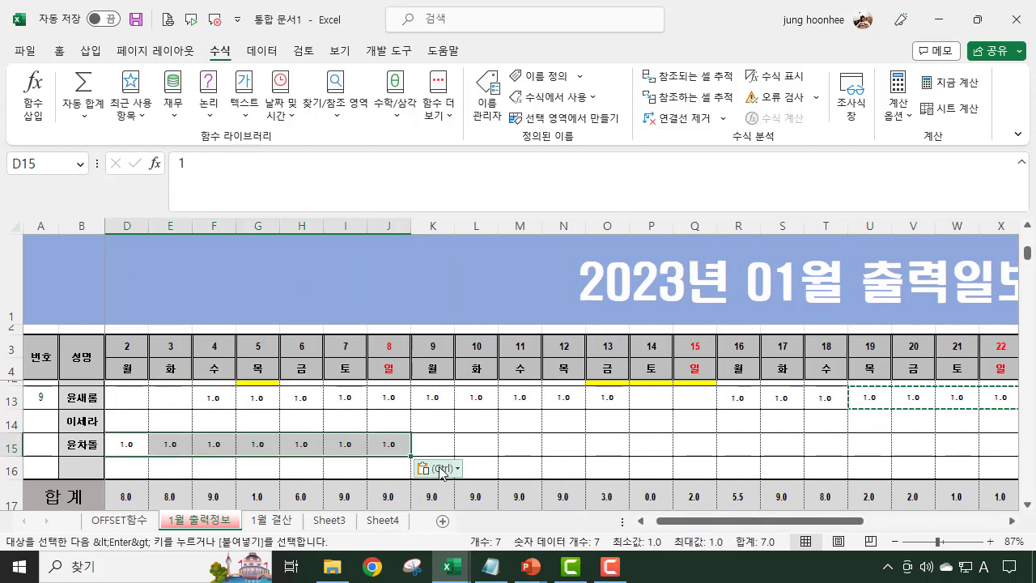
click(397, 444)
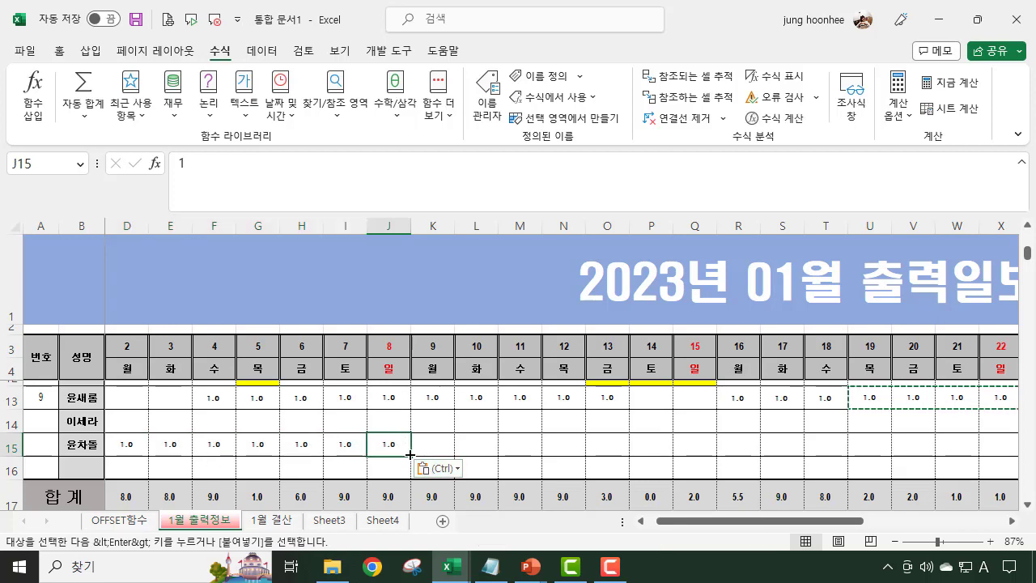
drag(410, 455, 828, 455)
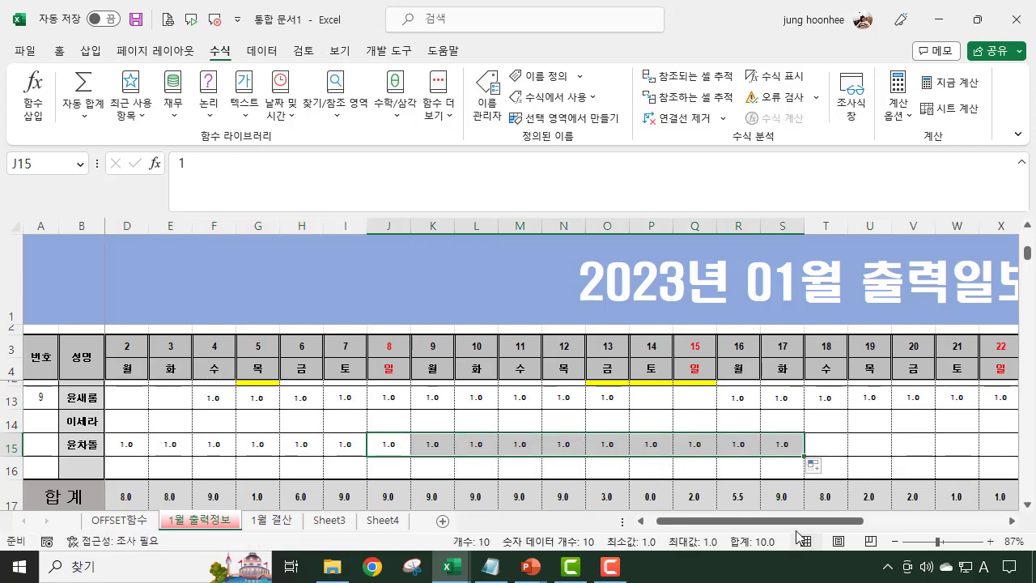
Step: Set the 단가 of the second added employee in AI15 to 220000
drag(801, 521, 927, 504)
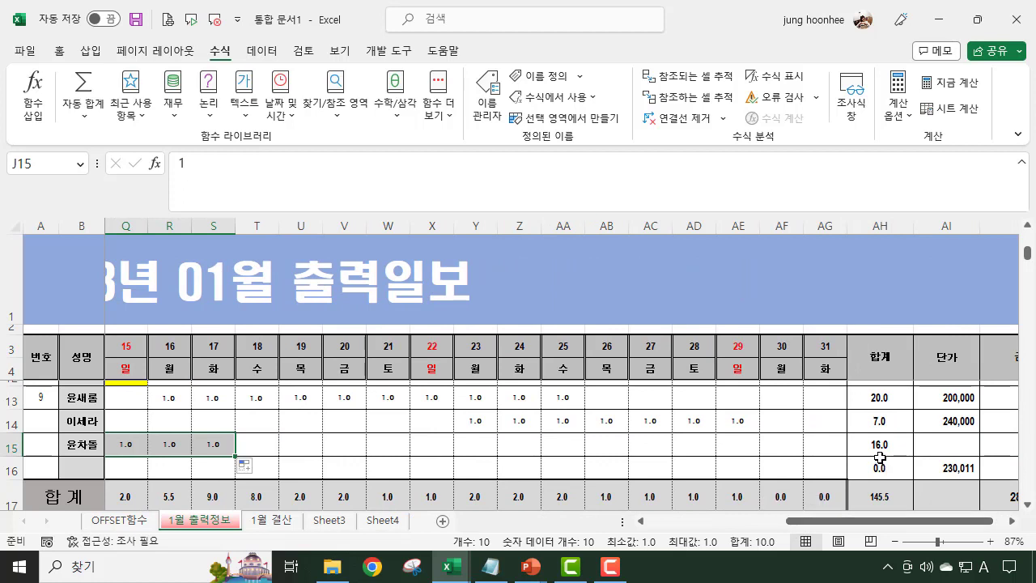
click(883, 447)
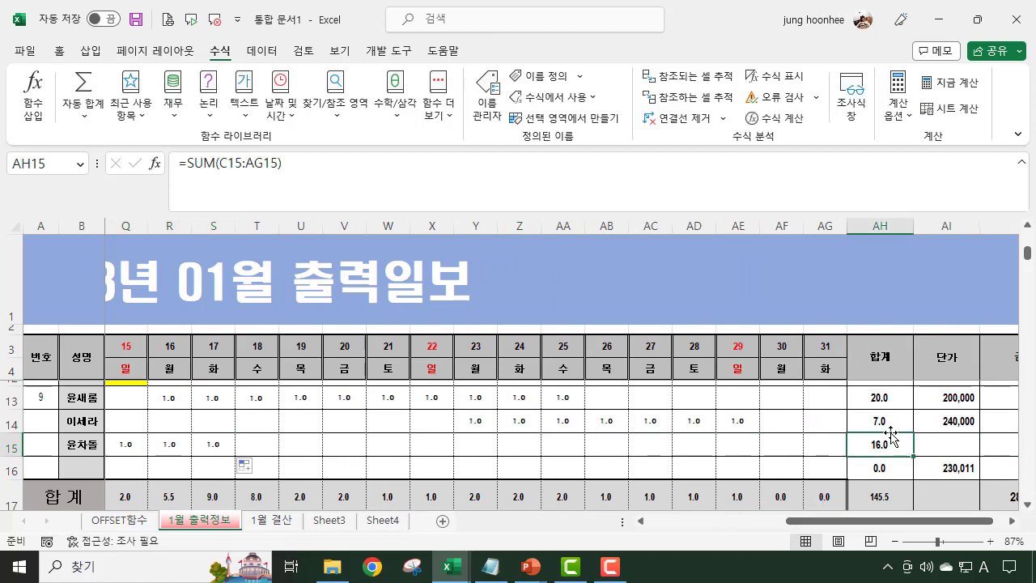
click(953, 441)
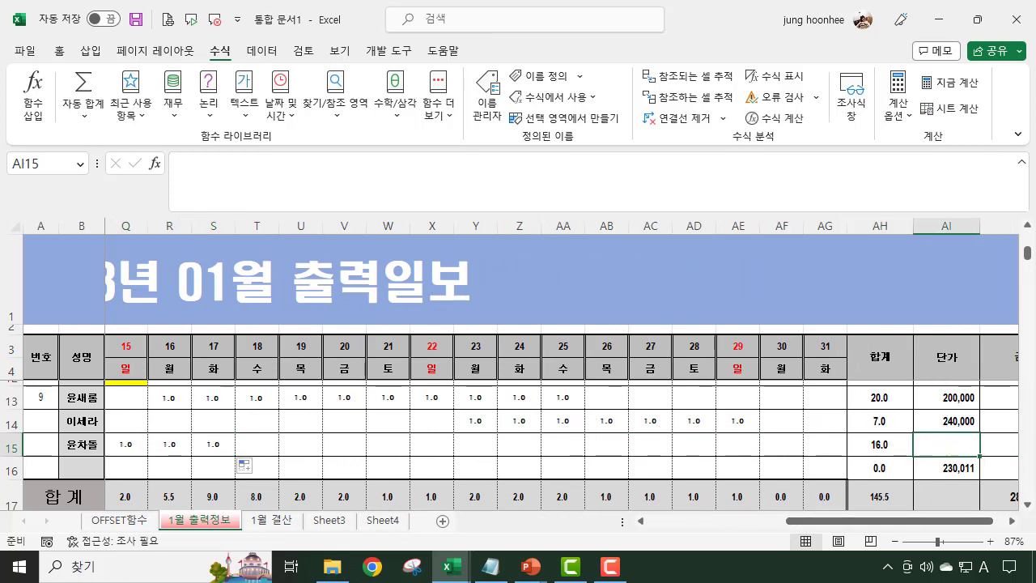
text(220000)
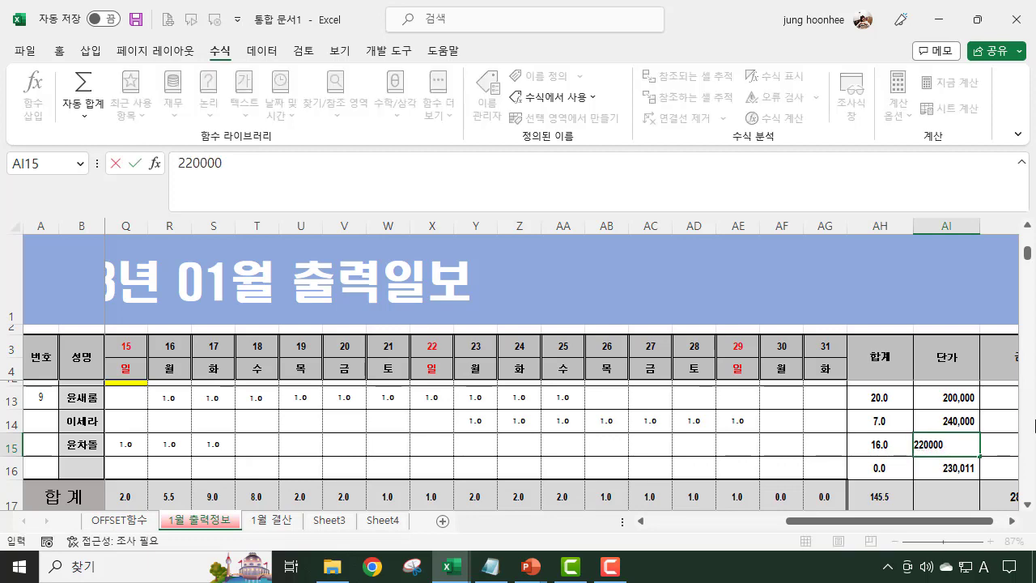
key(Return)
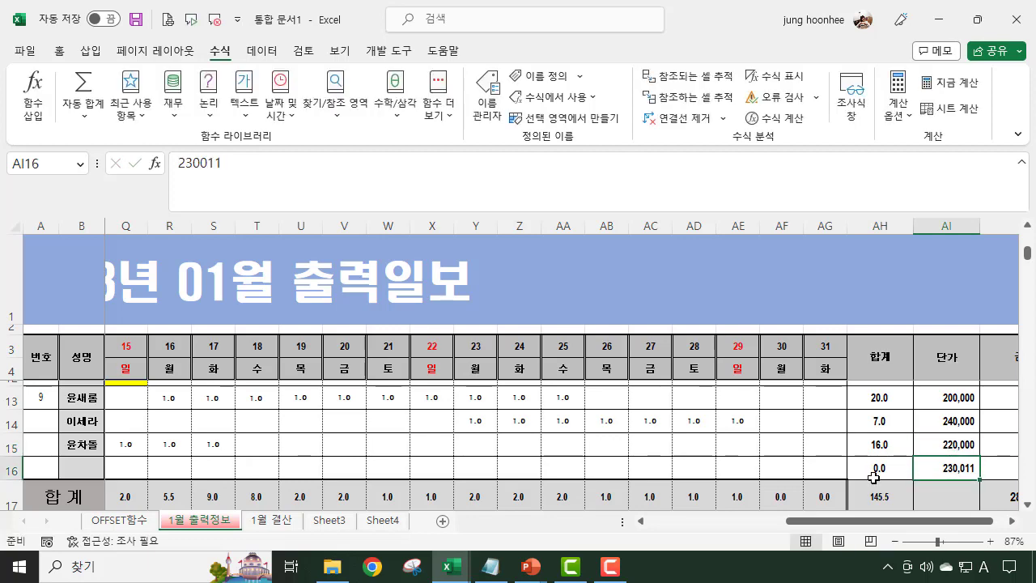
Step: Check the second added employee's 금액 in AJ15 and the 1월 총 지급액 in E4 on the 1월 결산 sheet
drag(919, 521, 931, 522)
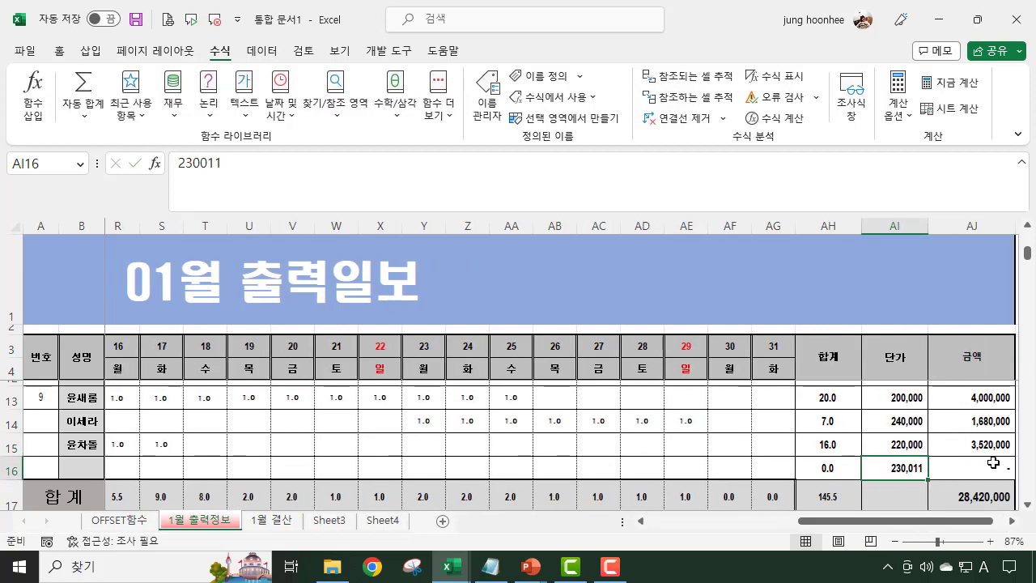
click(981, 446)
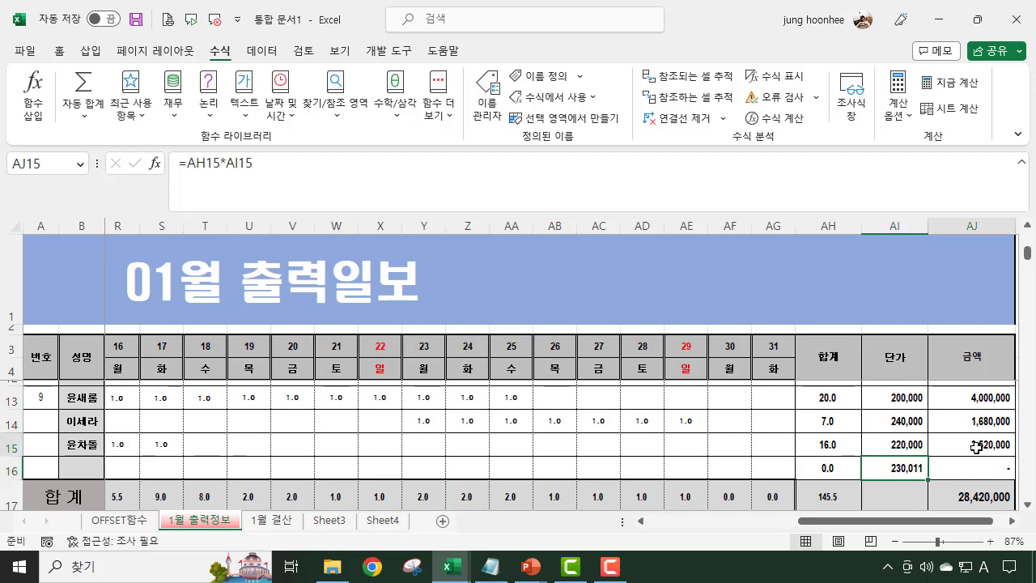
click(282, 522)
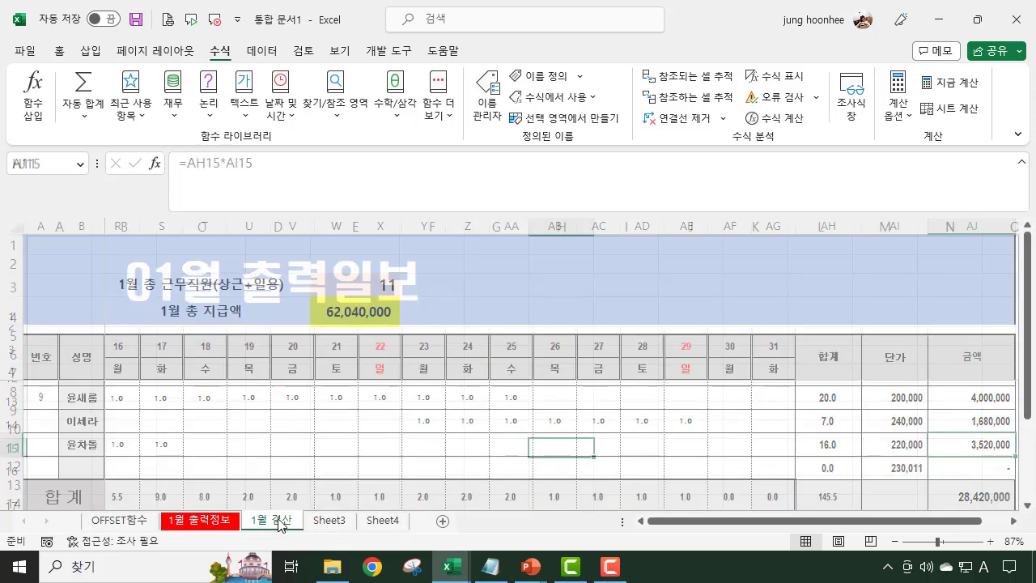
click(460, 358)
click(365, 321)
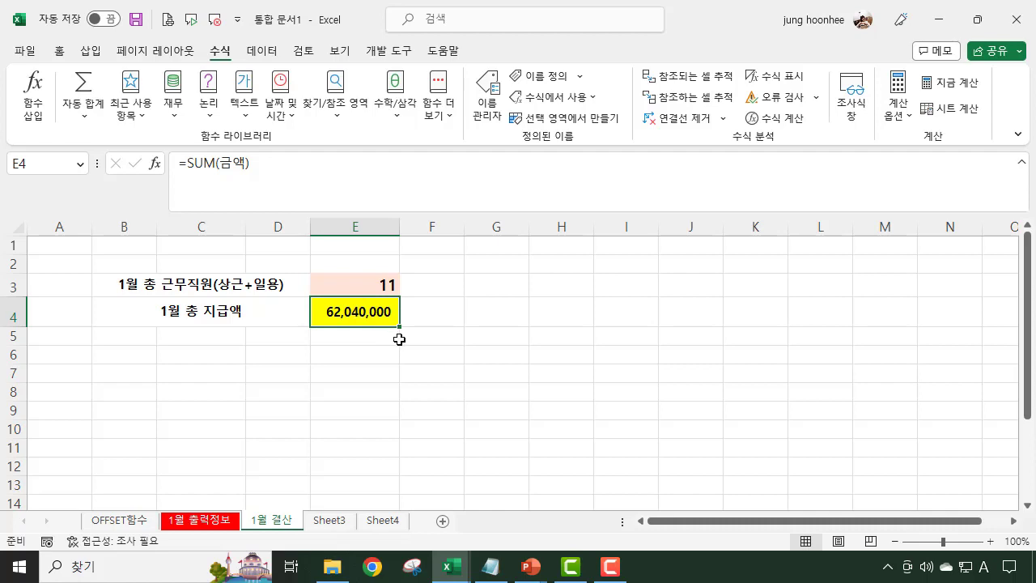
click(375, 371)
click(370, 312)
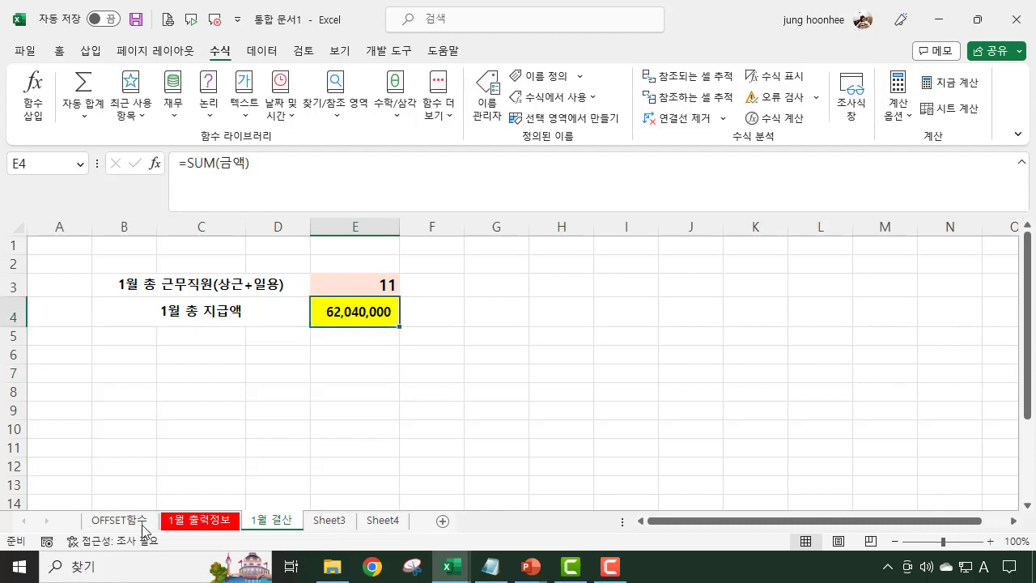
Step: From the 1월 출력정보 sheet, delete the defined names 금액 and 직원 in the Name Manager
click(202, 520)
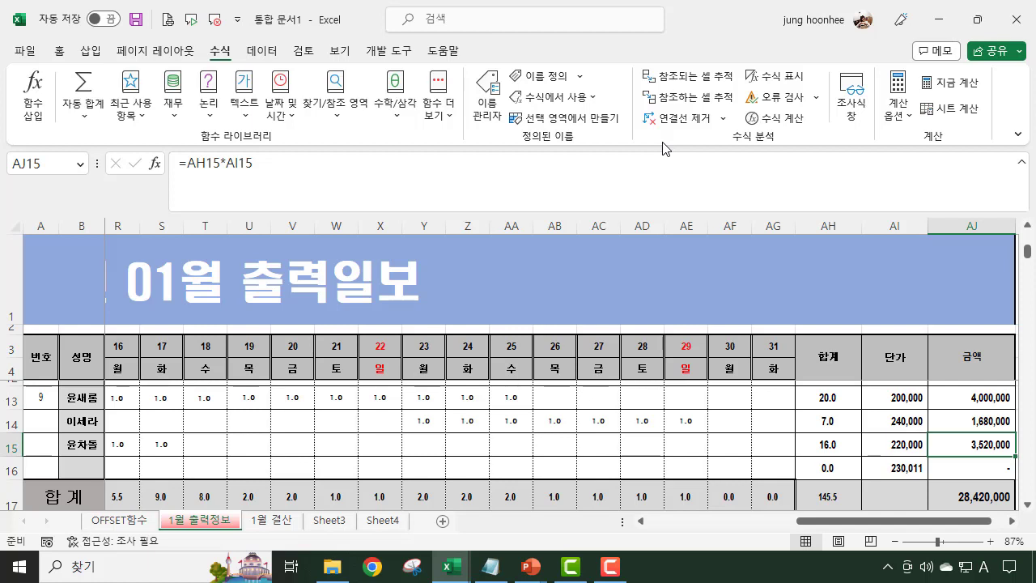
click(487, 94)
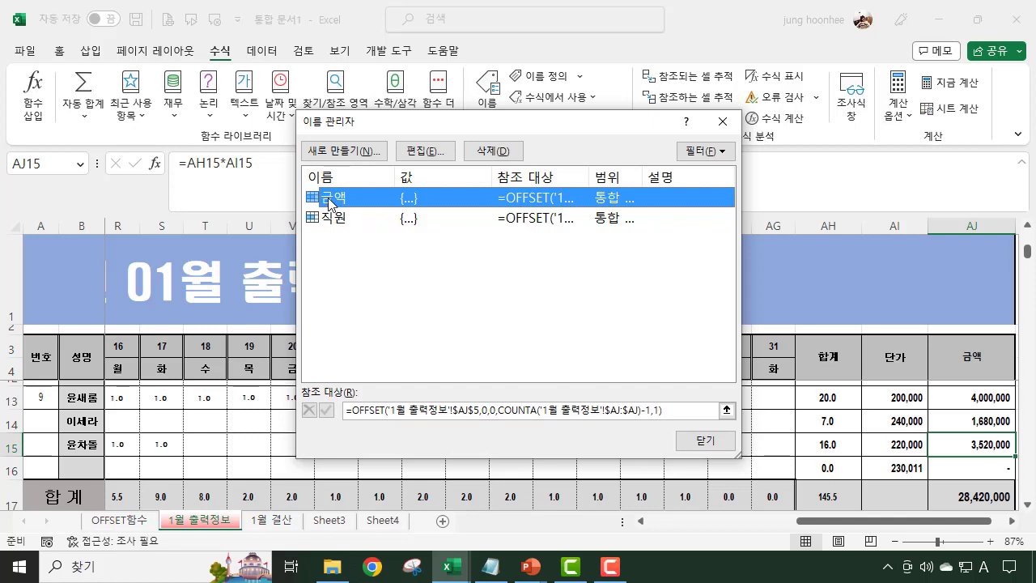
click(492, 154)
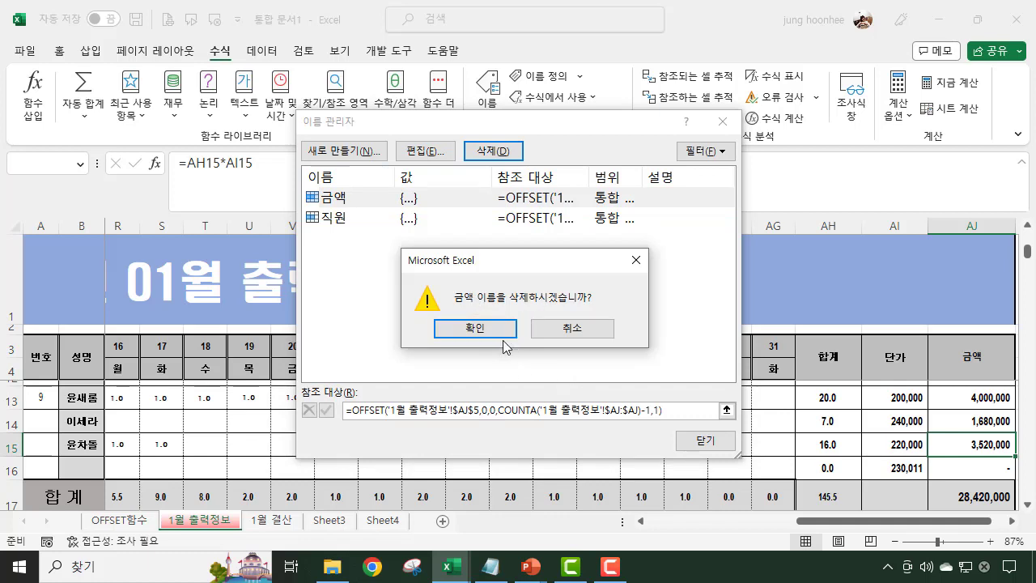
click(492, 335)
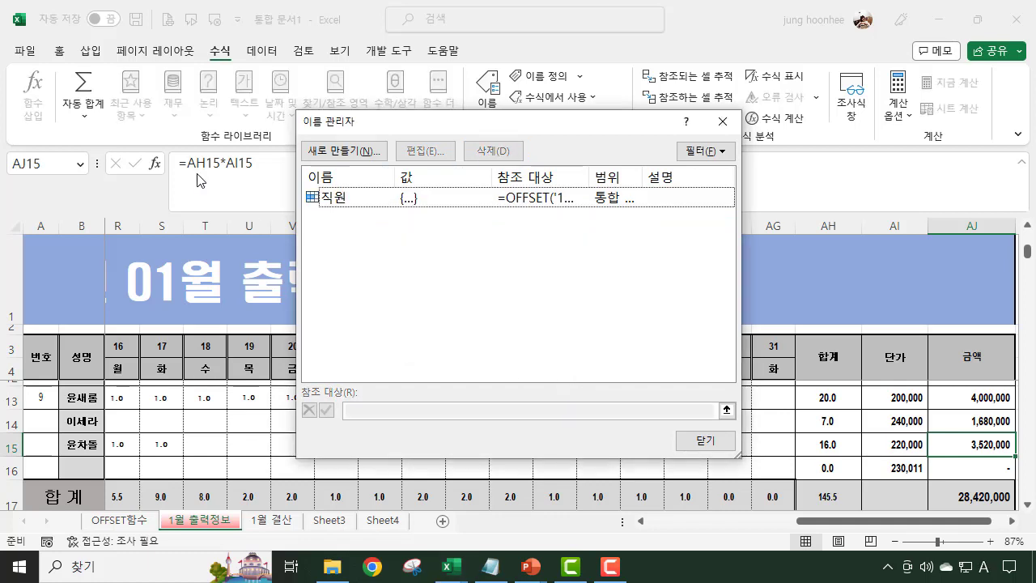
click(321, 198)
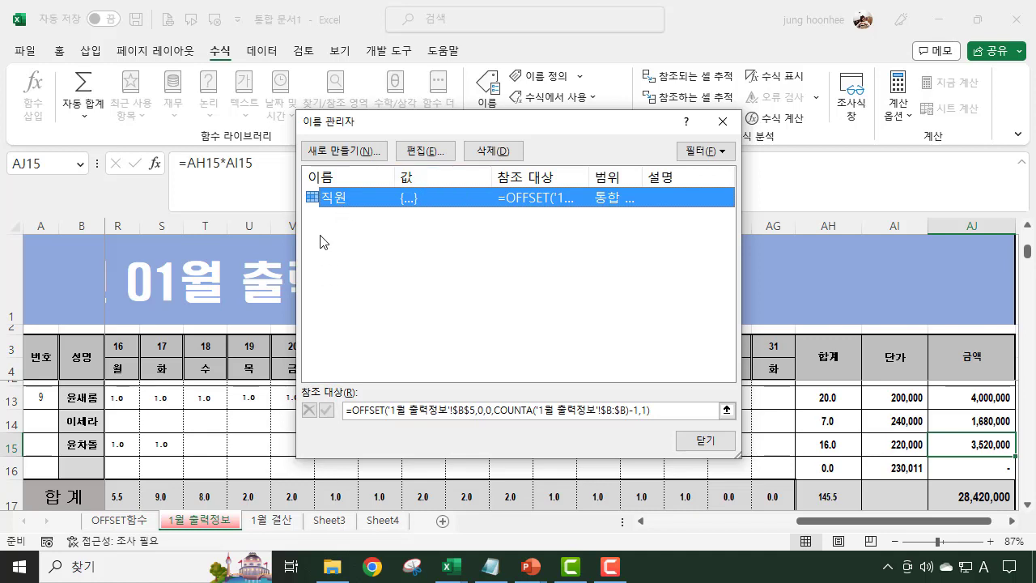
click(493, 151)
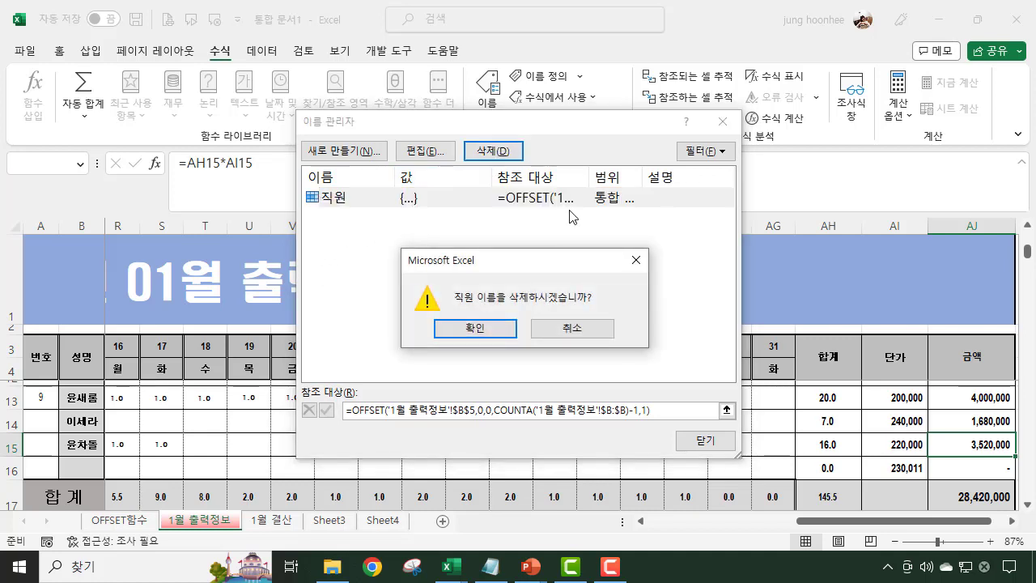
click(464, 330)
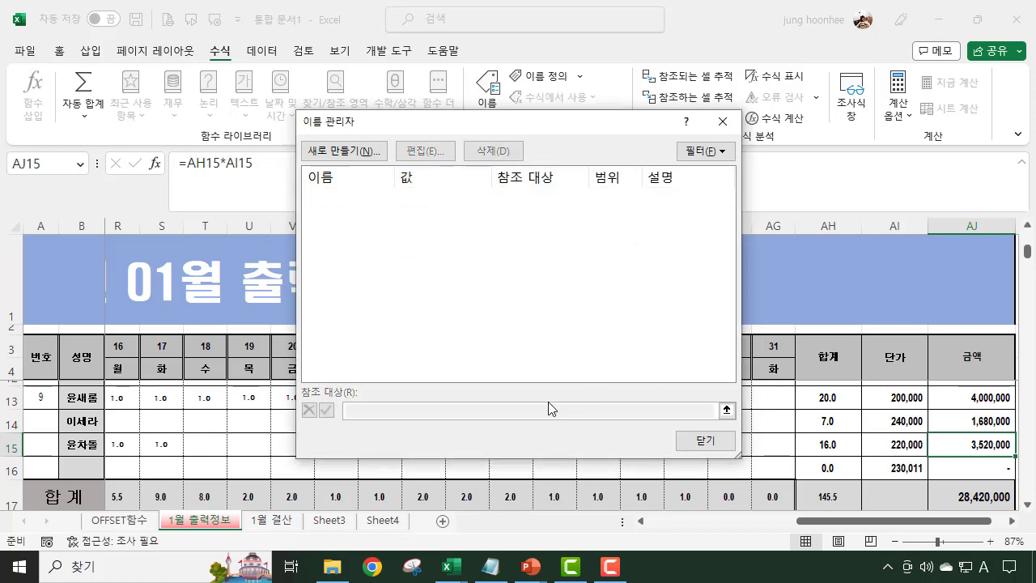
click(705, 441)
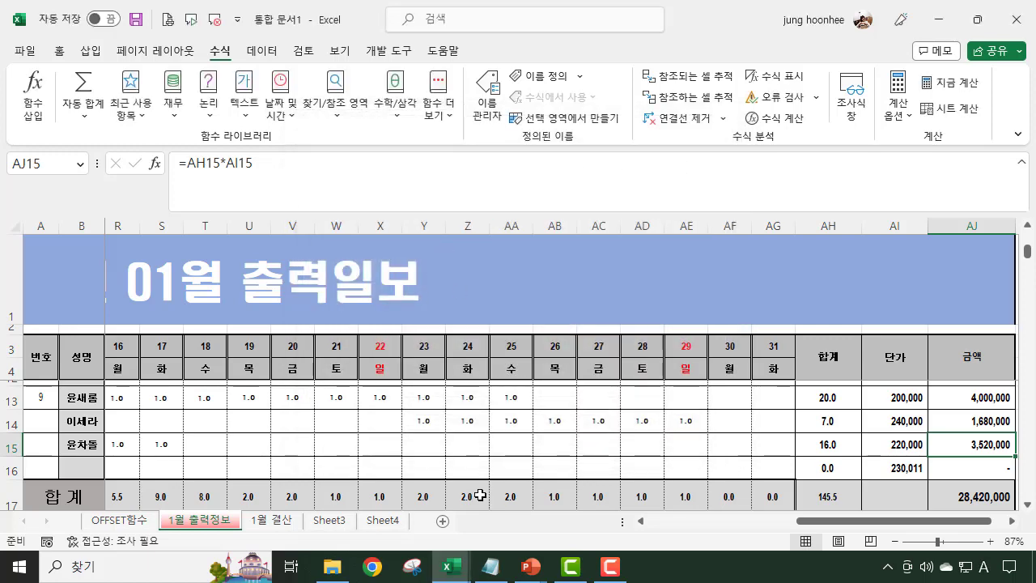
Step: On the 1월 결산 sheet, examine how the employee count in E3 and total payment in E4 respond to the deleted names
click(275, 522)
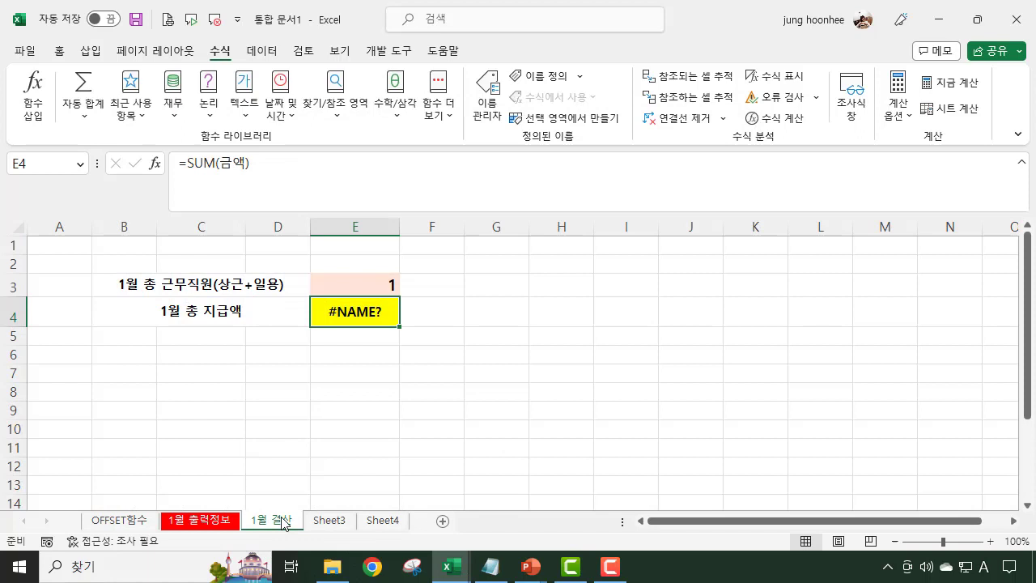
click(455, 330)
click(357, 310)
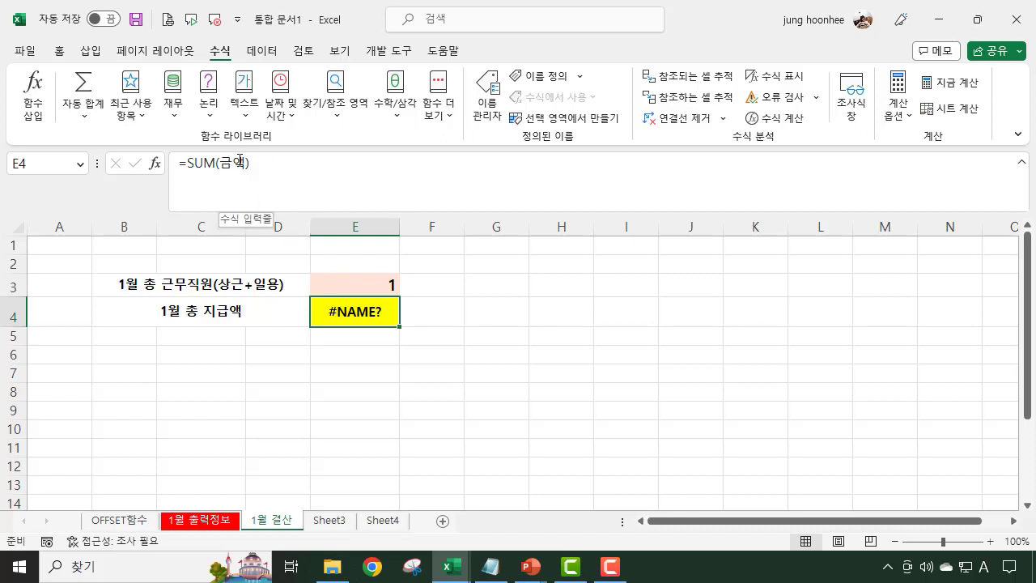
click(273, 166)
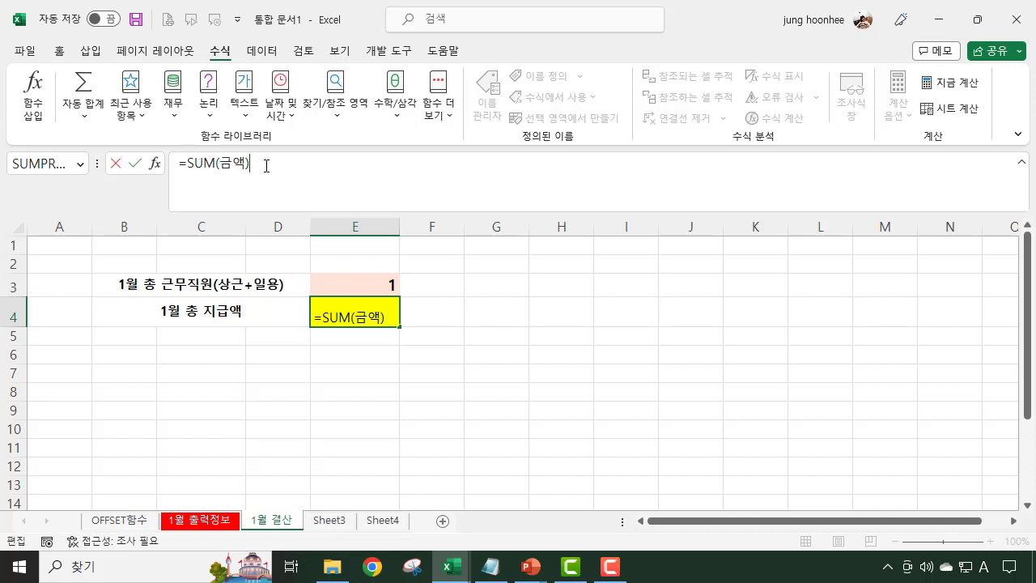
click(336, 371)
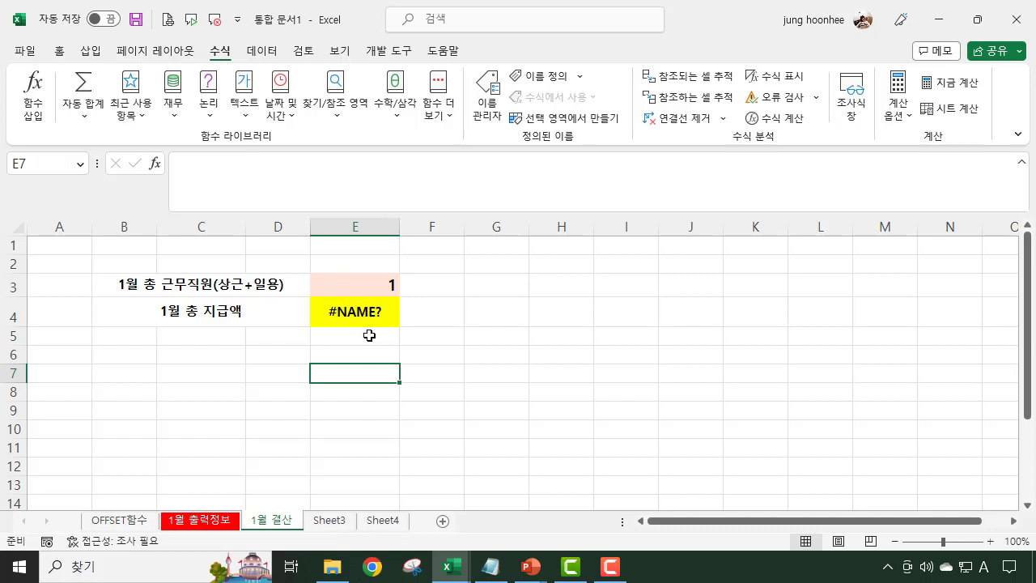
click(351, 309)
click(370, 372)
click(373, 280)
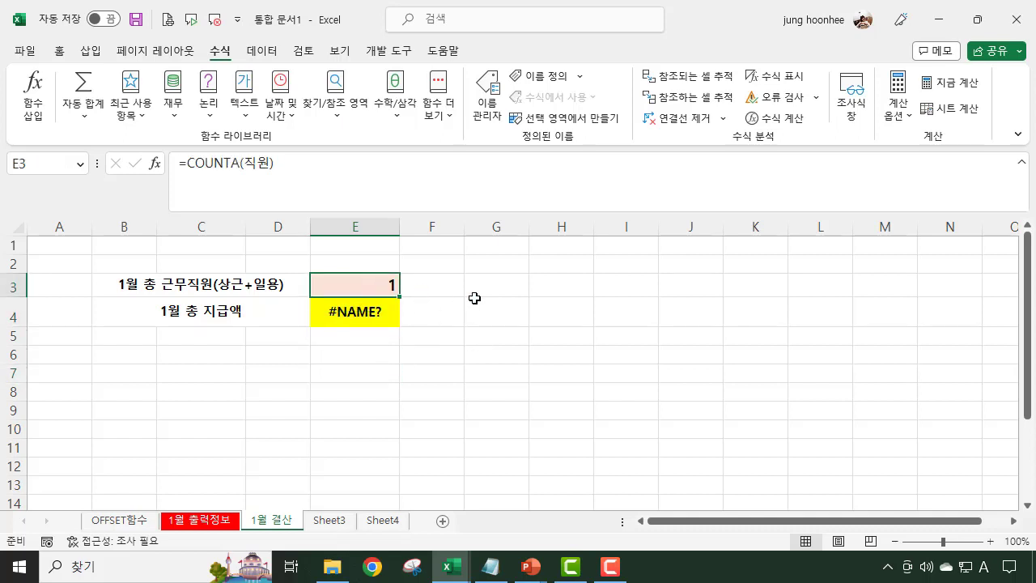
click(427, 378)
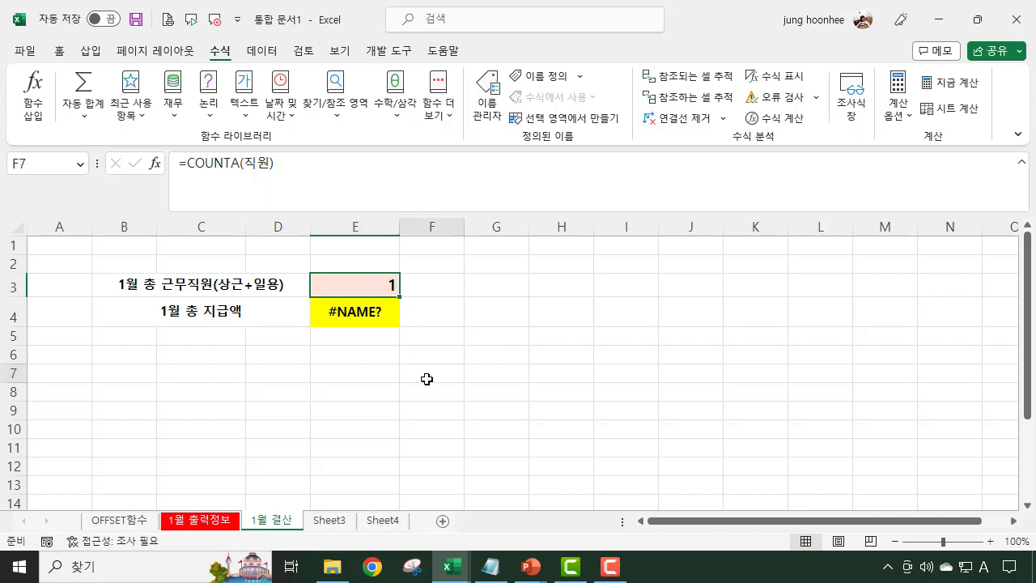
click(354, 282)
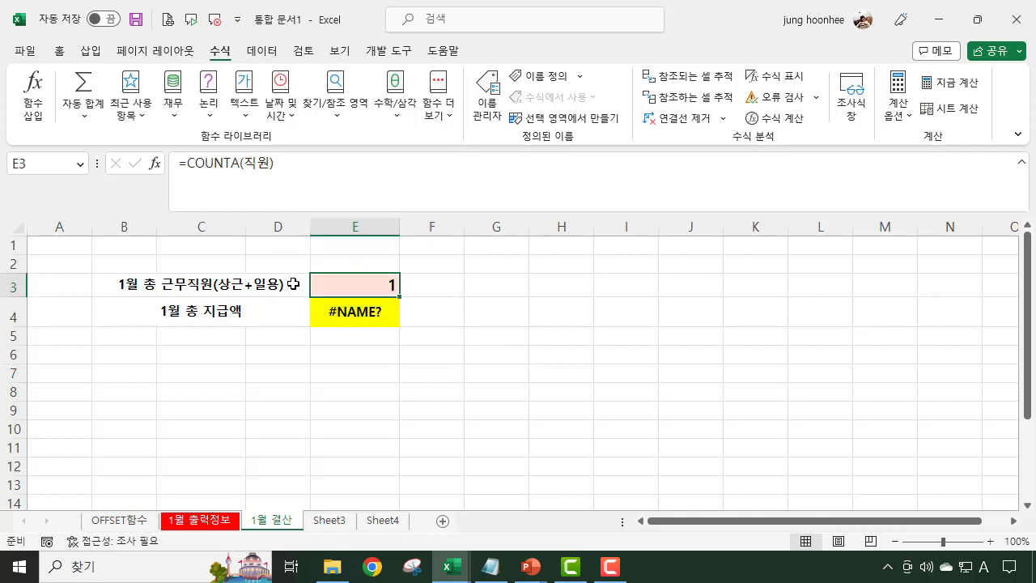
click(316, 389)
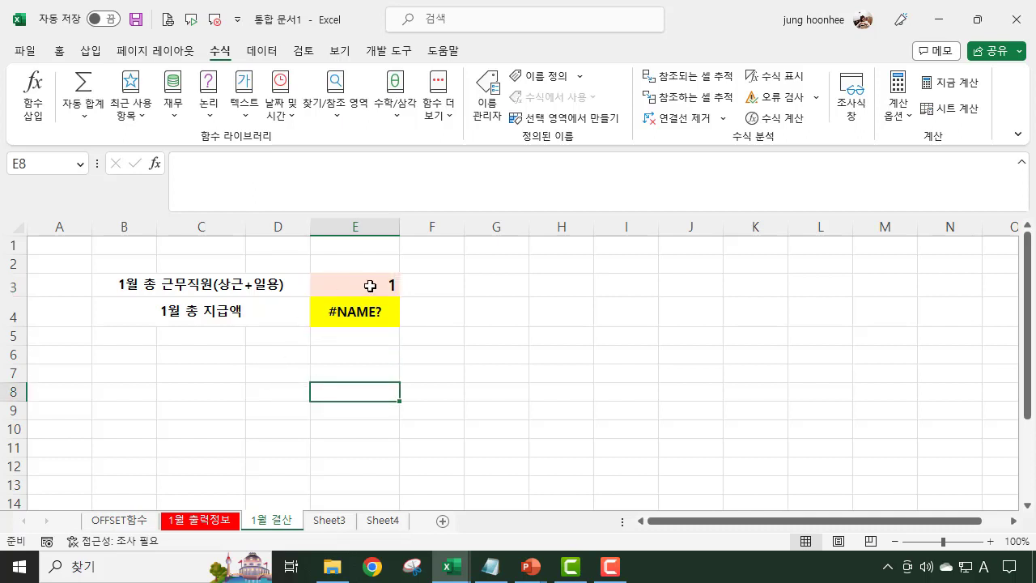
click(340, 284)
click(353, 377)
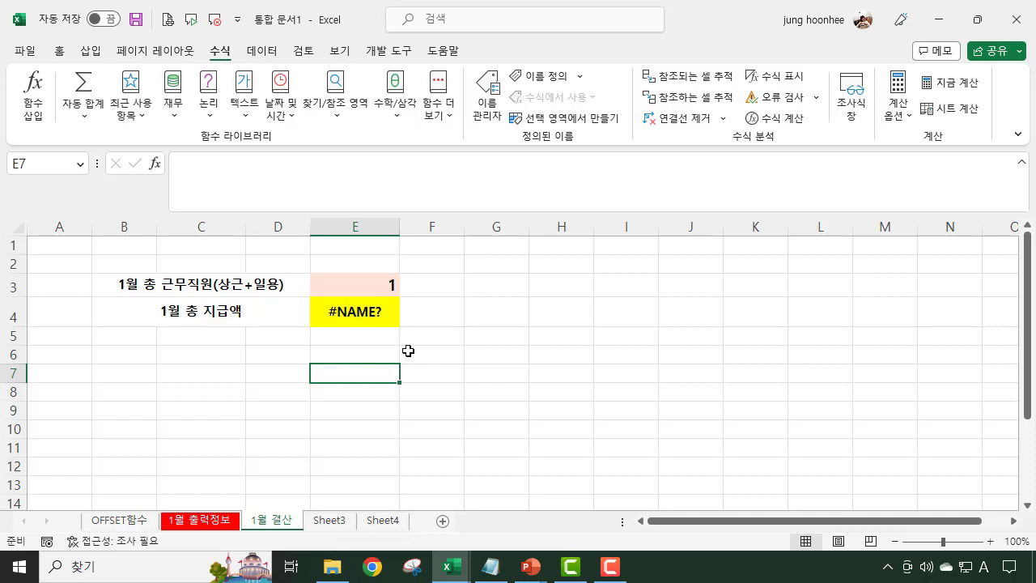
Step: Return to the 1월 출력정보 sheet and switch to the PowerPoint slide show
click(220, 521)
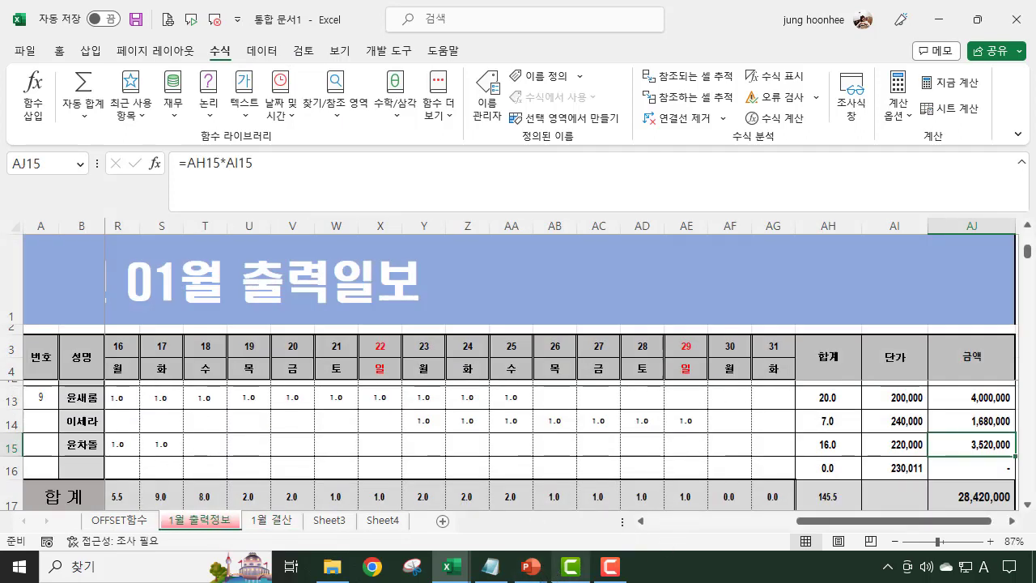
mouse_move(526, 576)
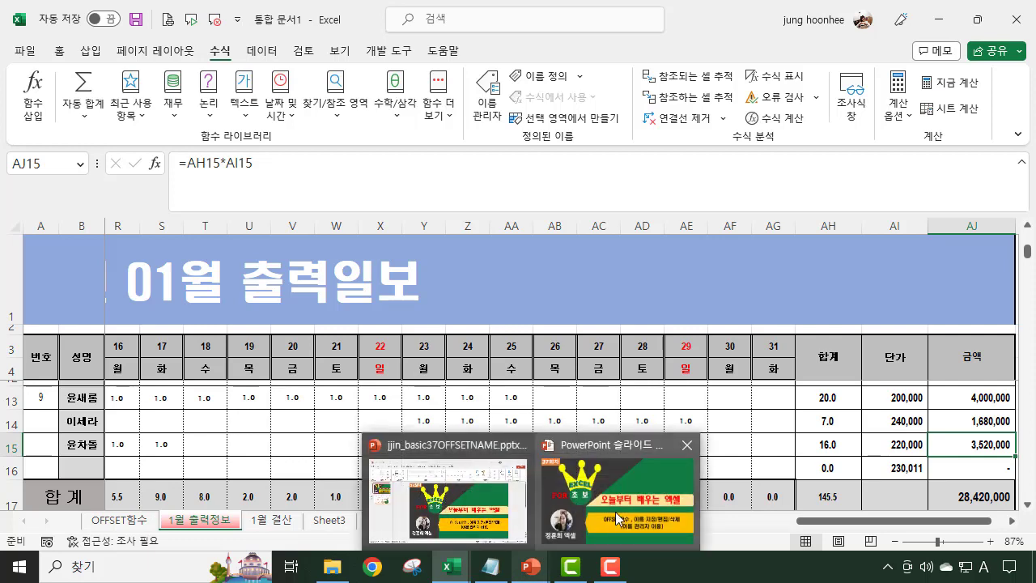